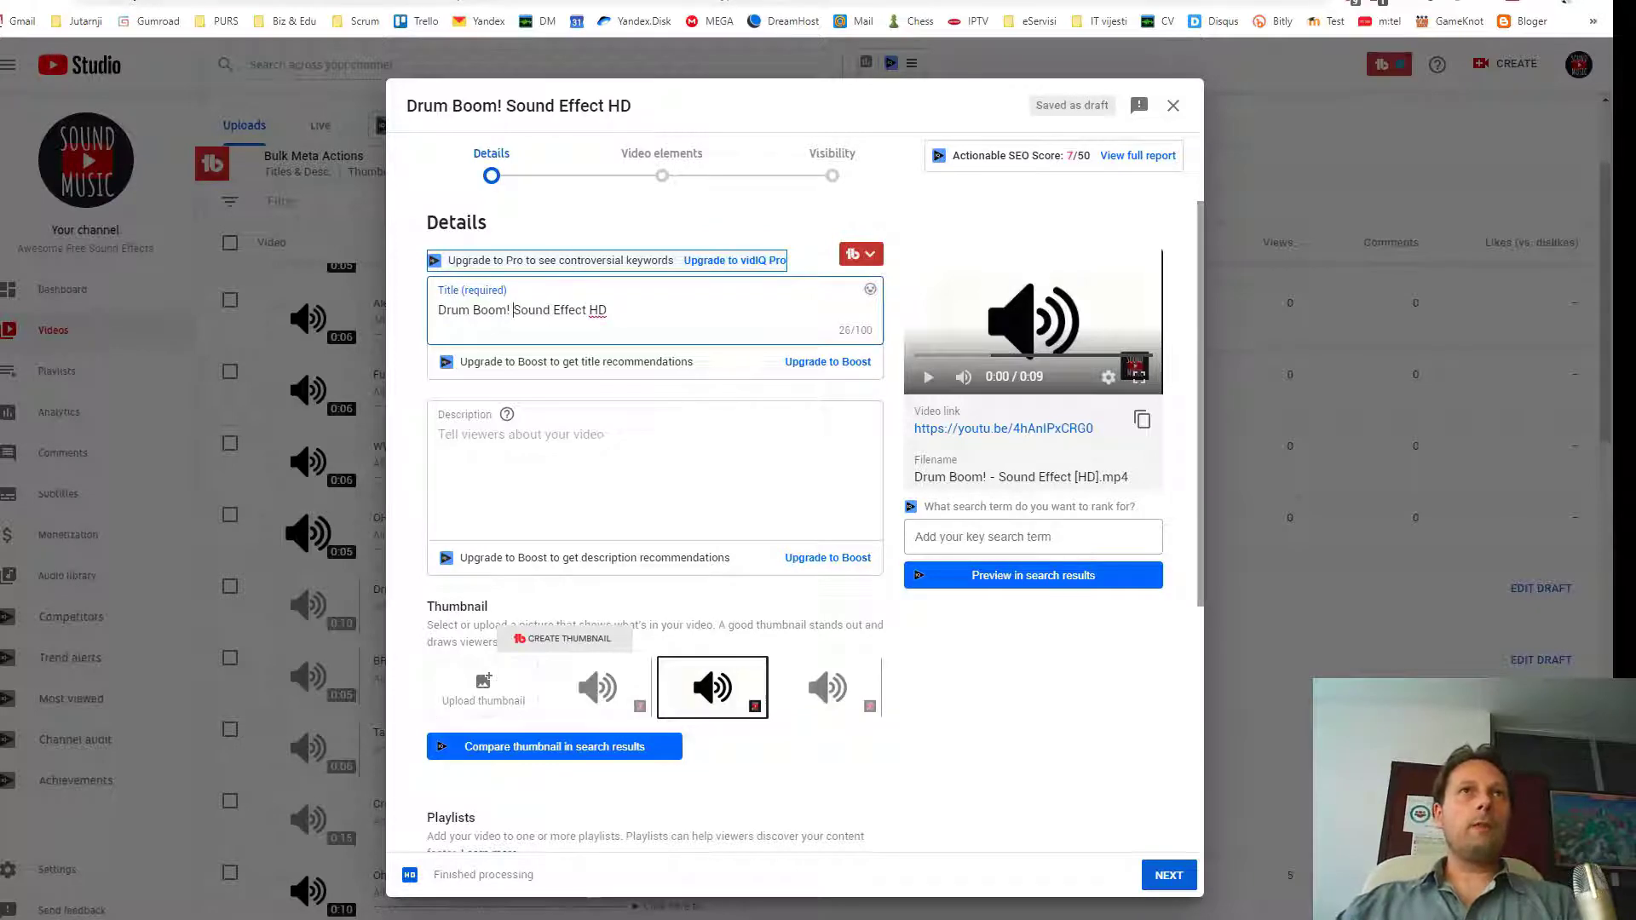
Switch to the browser's extensions page and highlight the names of the vidIQ Vision for YouTube and TubeBuddy extensions.
{"action": "key", "text": "ctrl+Tab"}
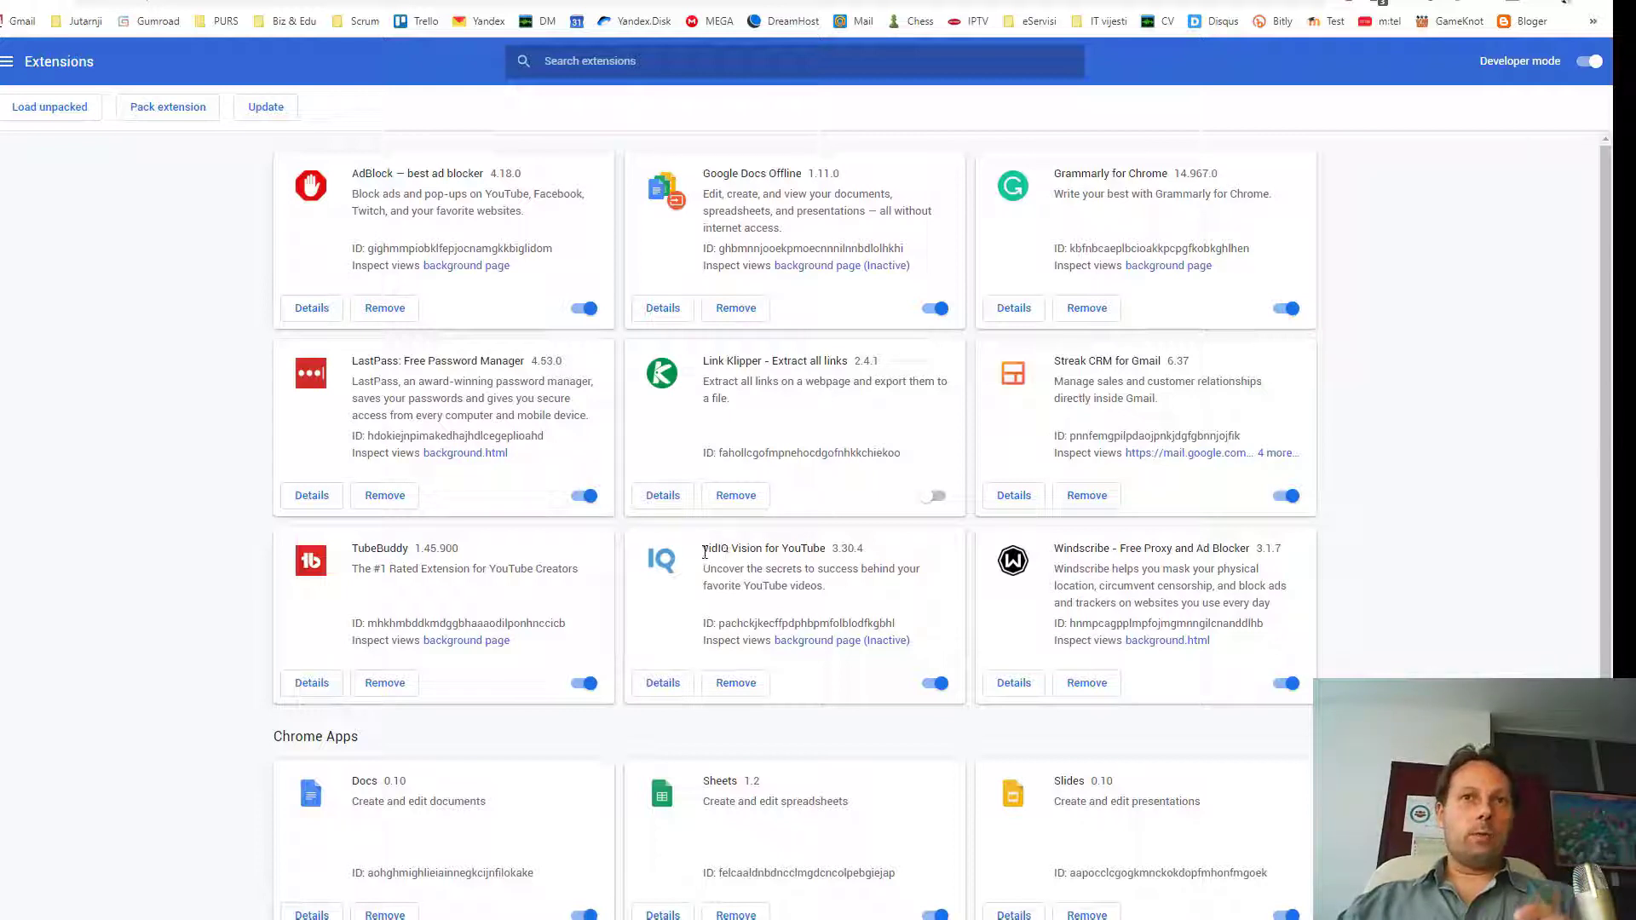
{"action": "left_click_drag", "start_coordinate": [704, 550], "coordinate": [730, 551]}
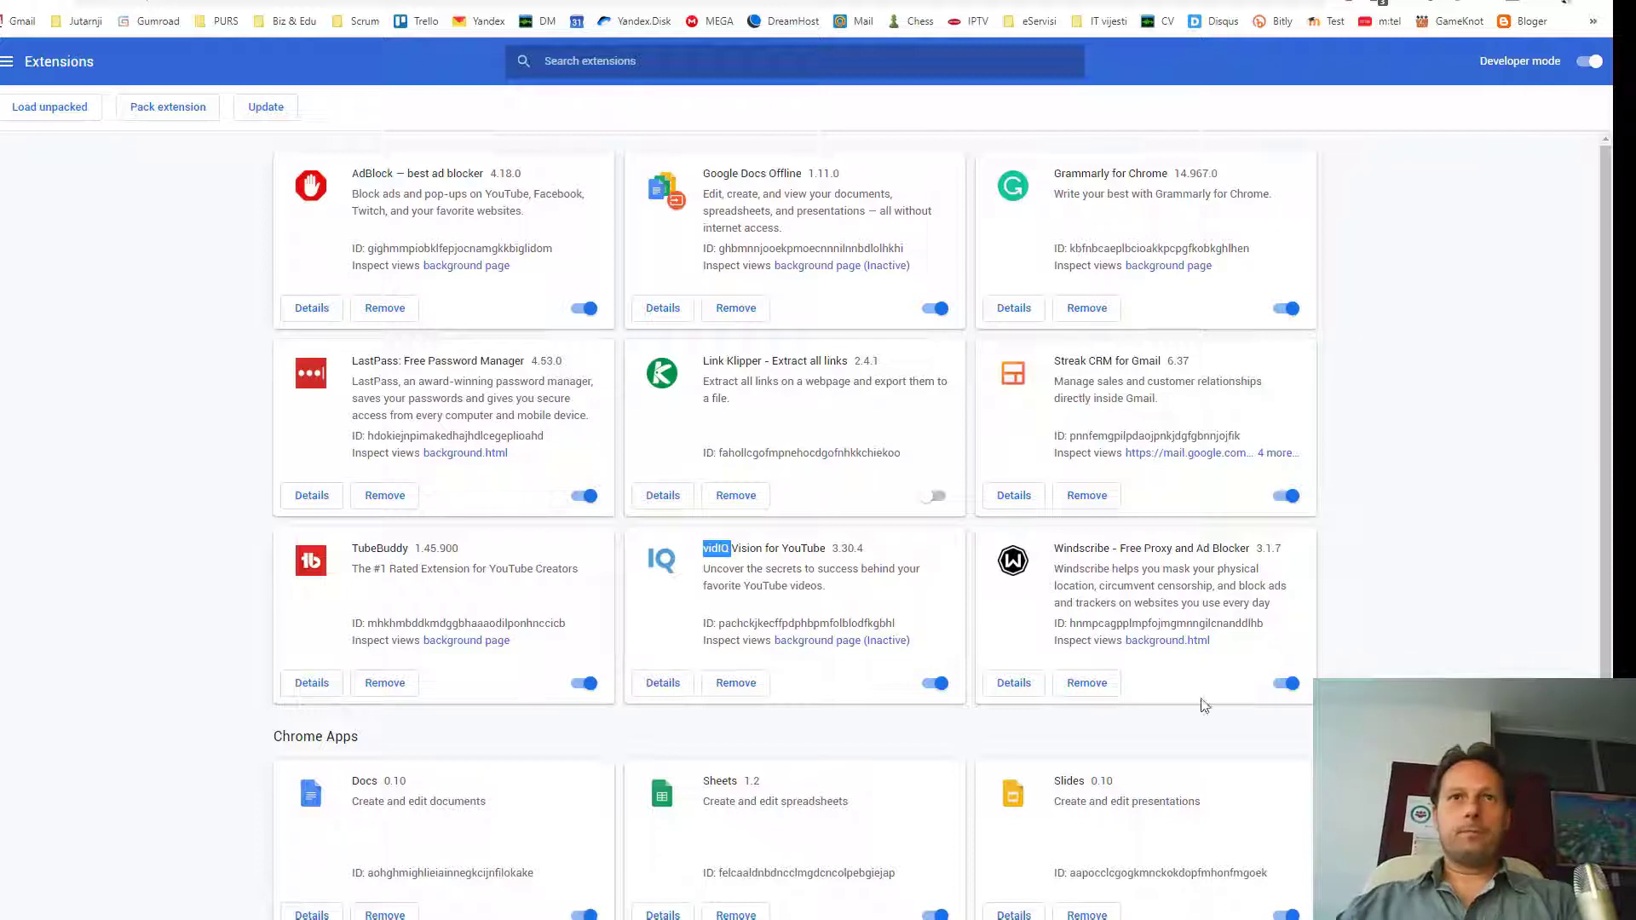
{"action": "left_click_drag", "start_coordinate": [704, 550], "coordinate": [827, 550]}
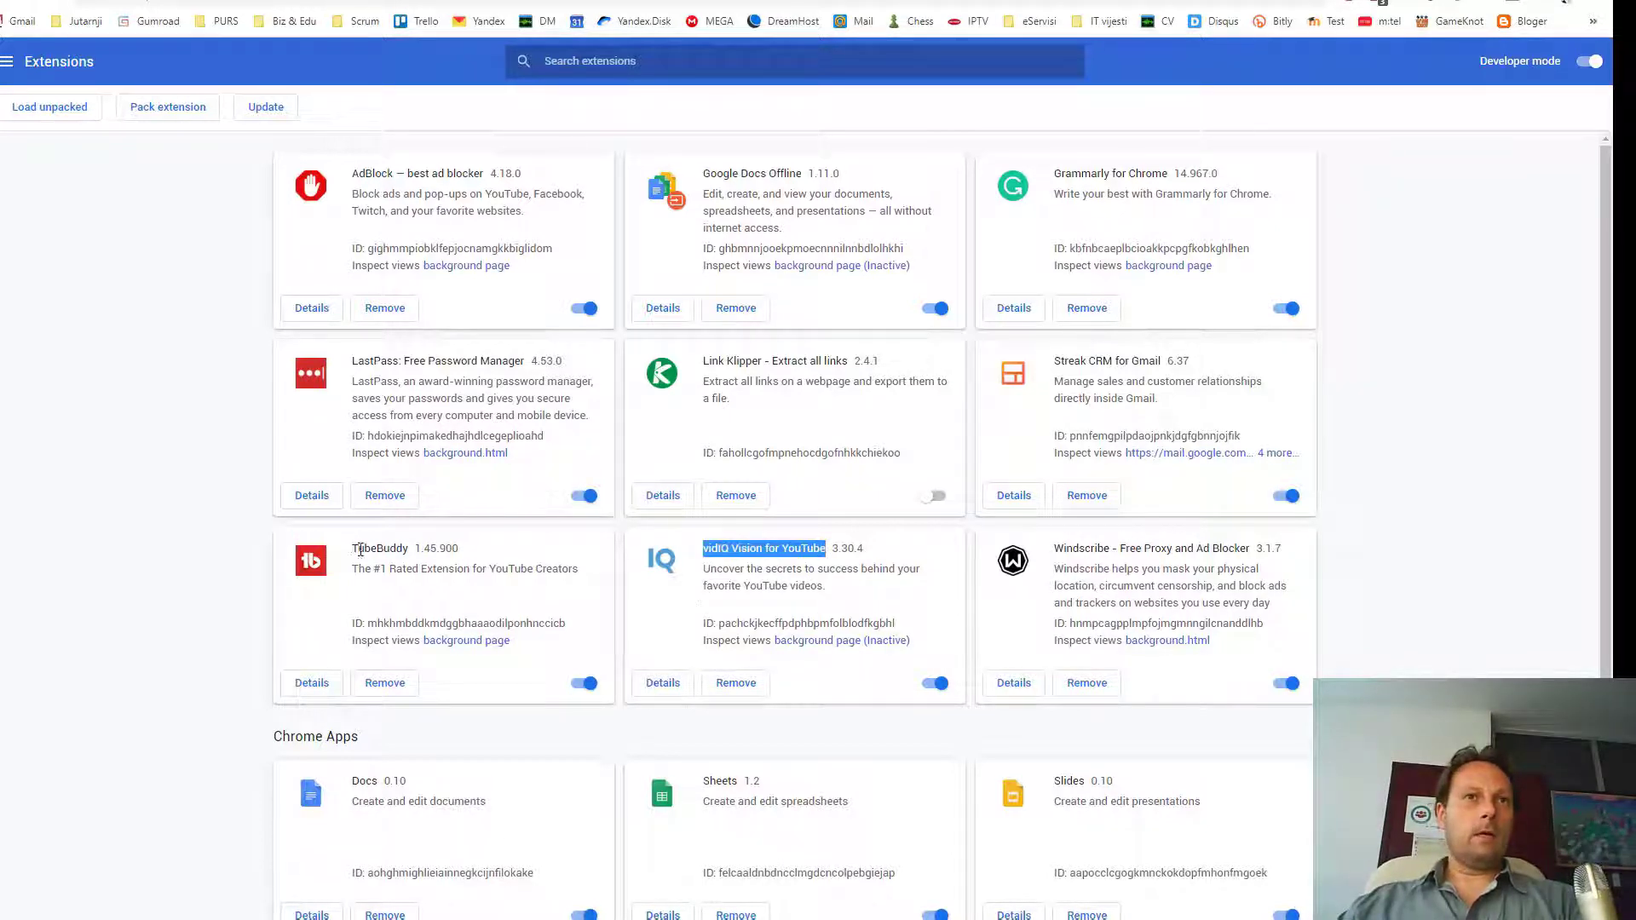
{"action": "left_click_drag", "start_coordinate": [355, 548], "coordinate": [410, 548]}
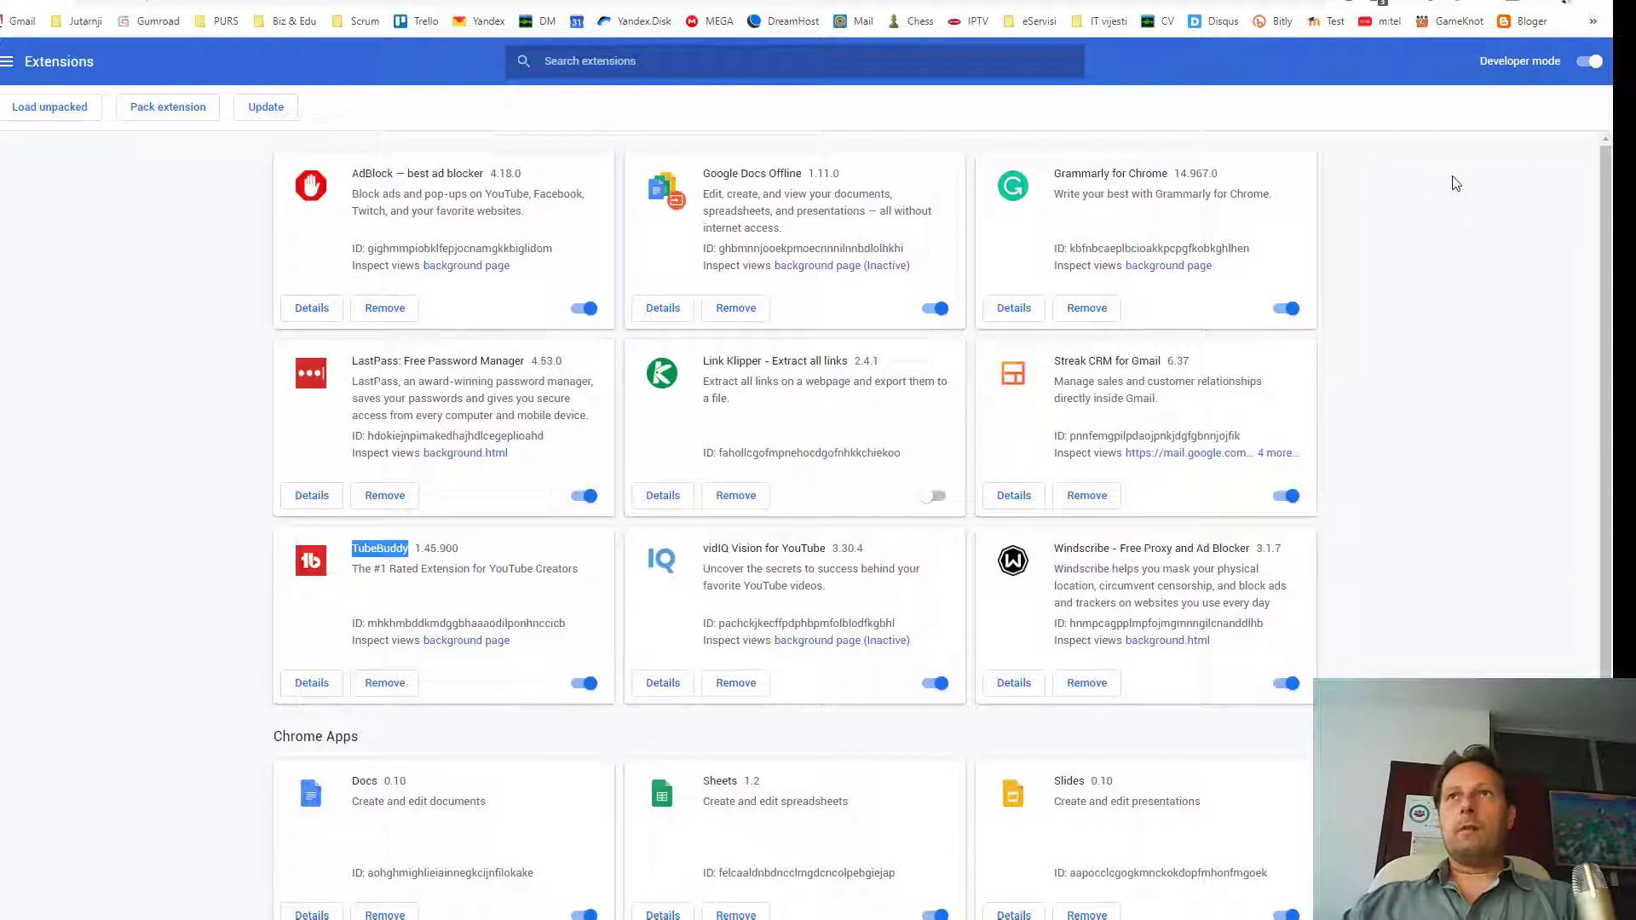
Open the Extensions page from the browser's tools.
{"action": "left_click", "coordinate": [1591, 3]}
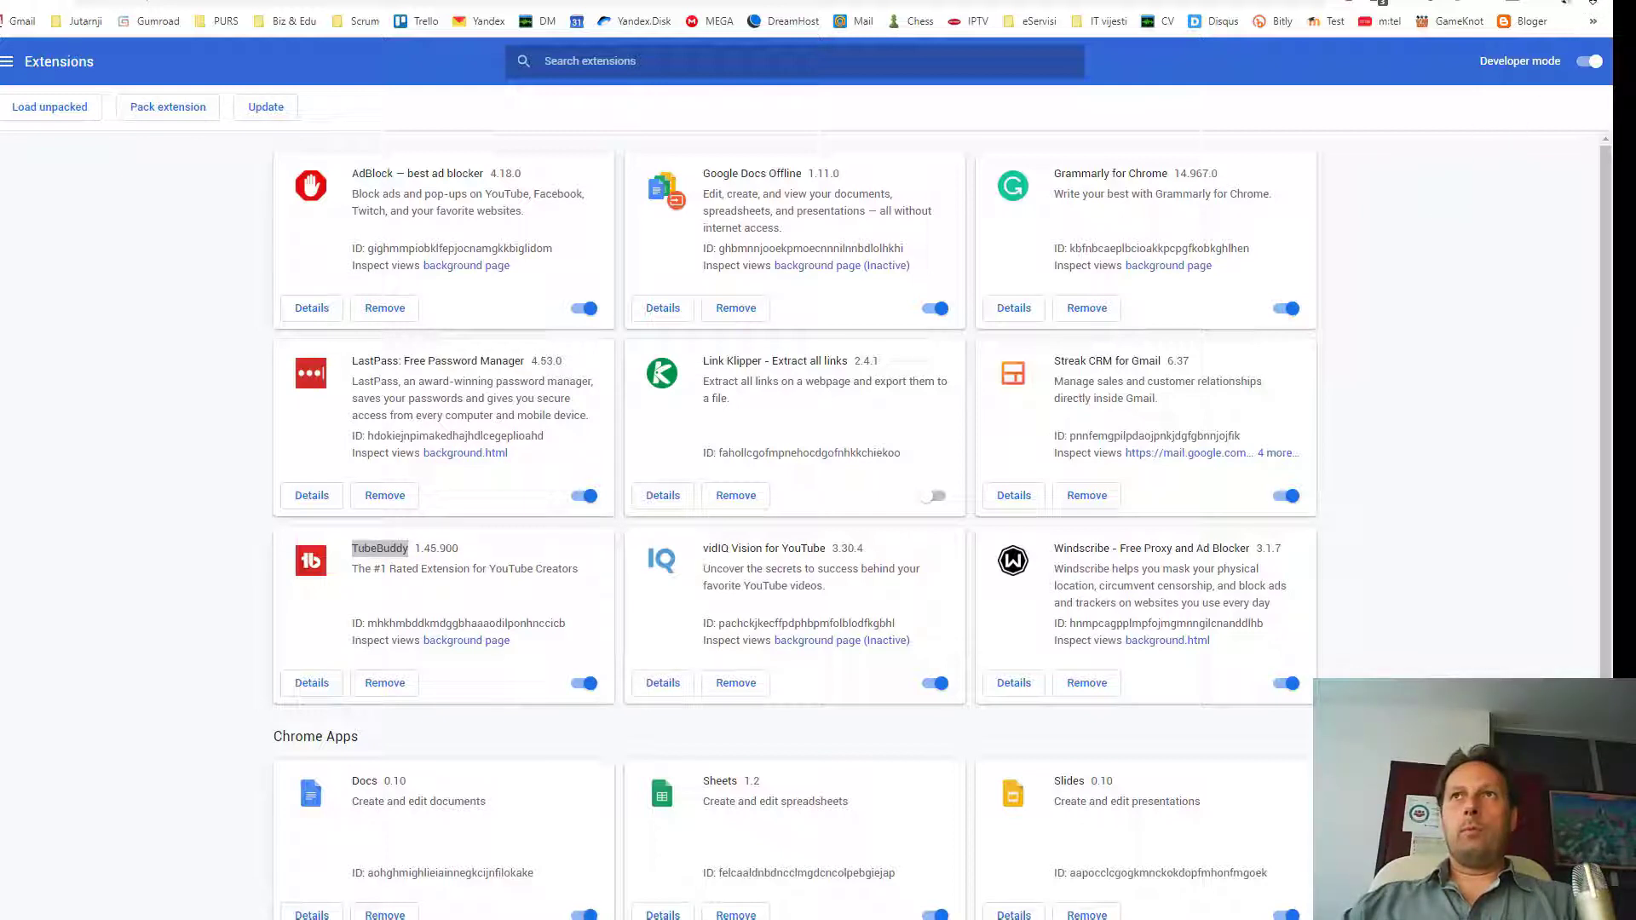
{"action": "left_click", "coordinate": [1600, 4]}
{"action": "left_click", "coordinate": [1600, 4]}
{"action": "mouse_move", "coordinate": [1474, 245]}
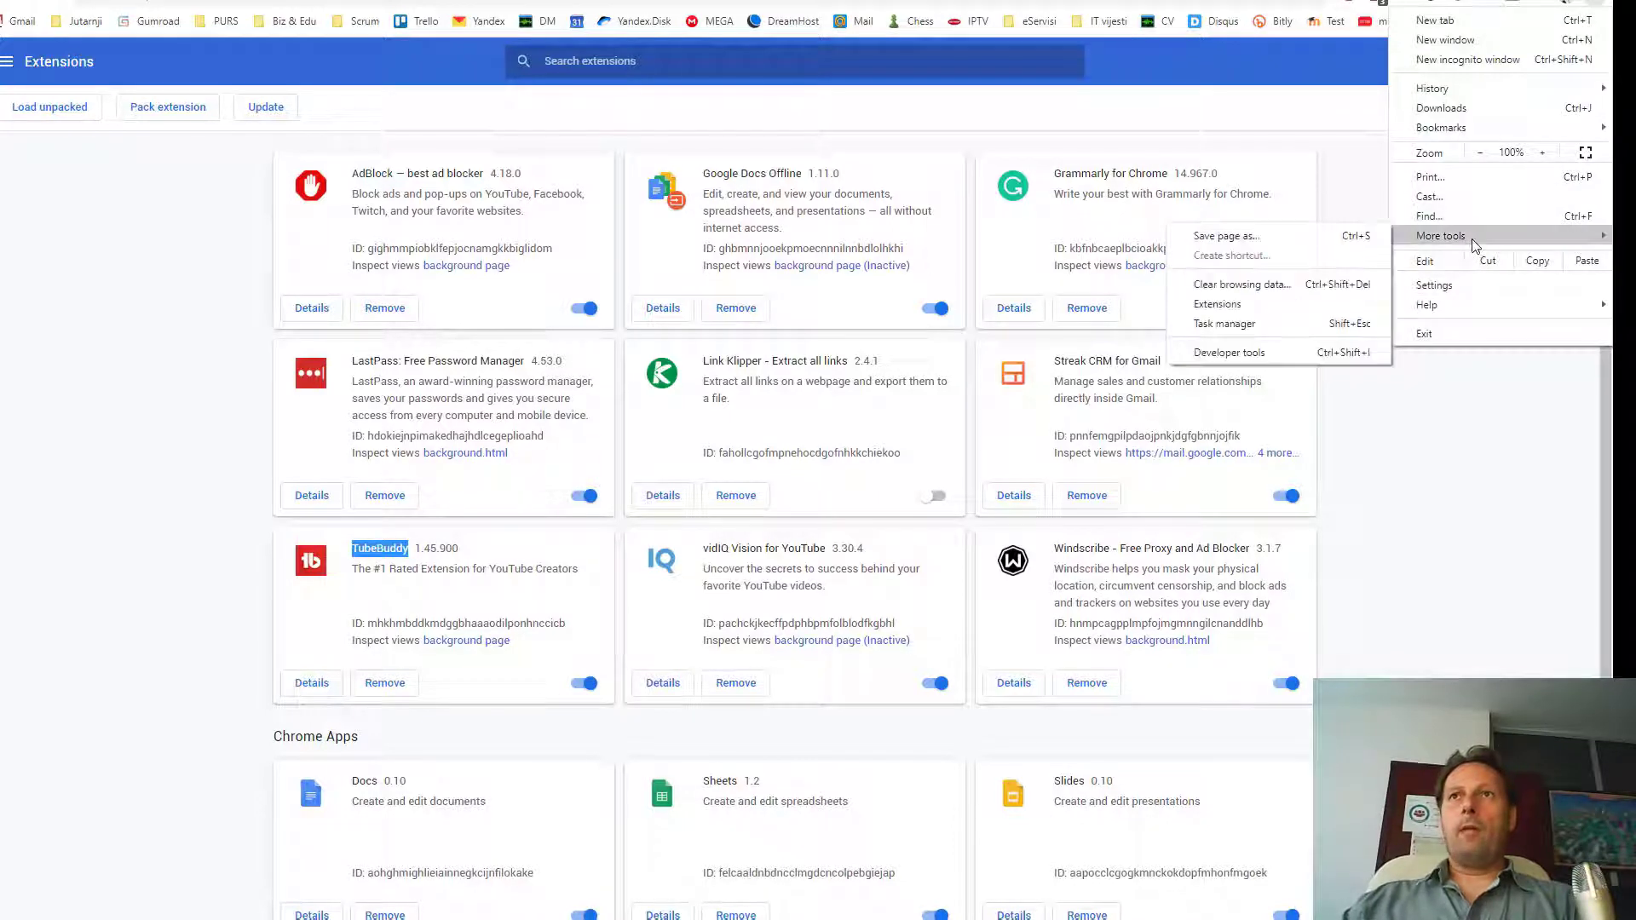
{"action": "left_click", "coordinate": [1227, 311]}
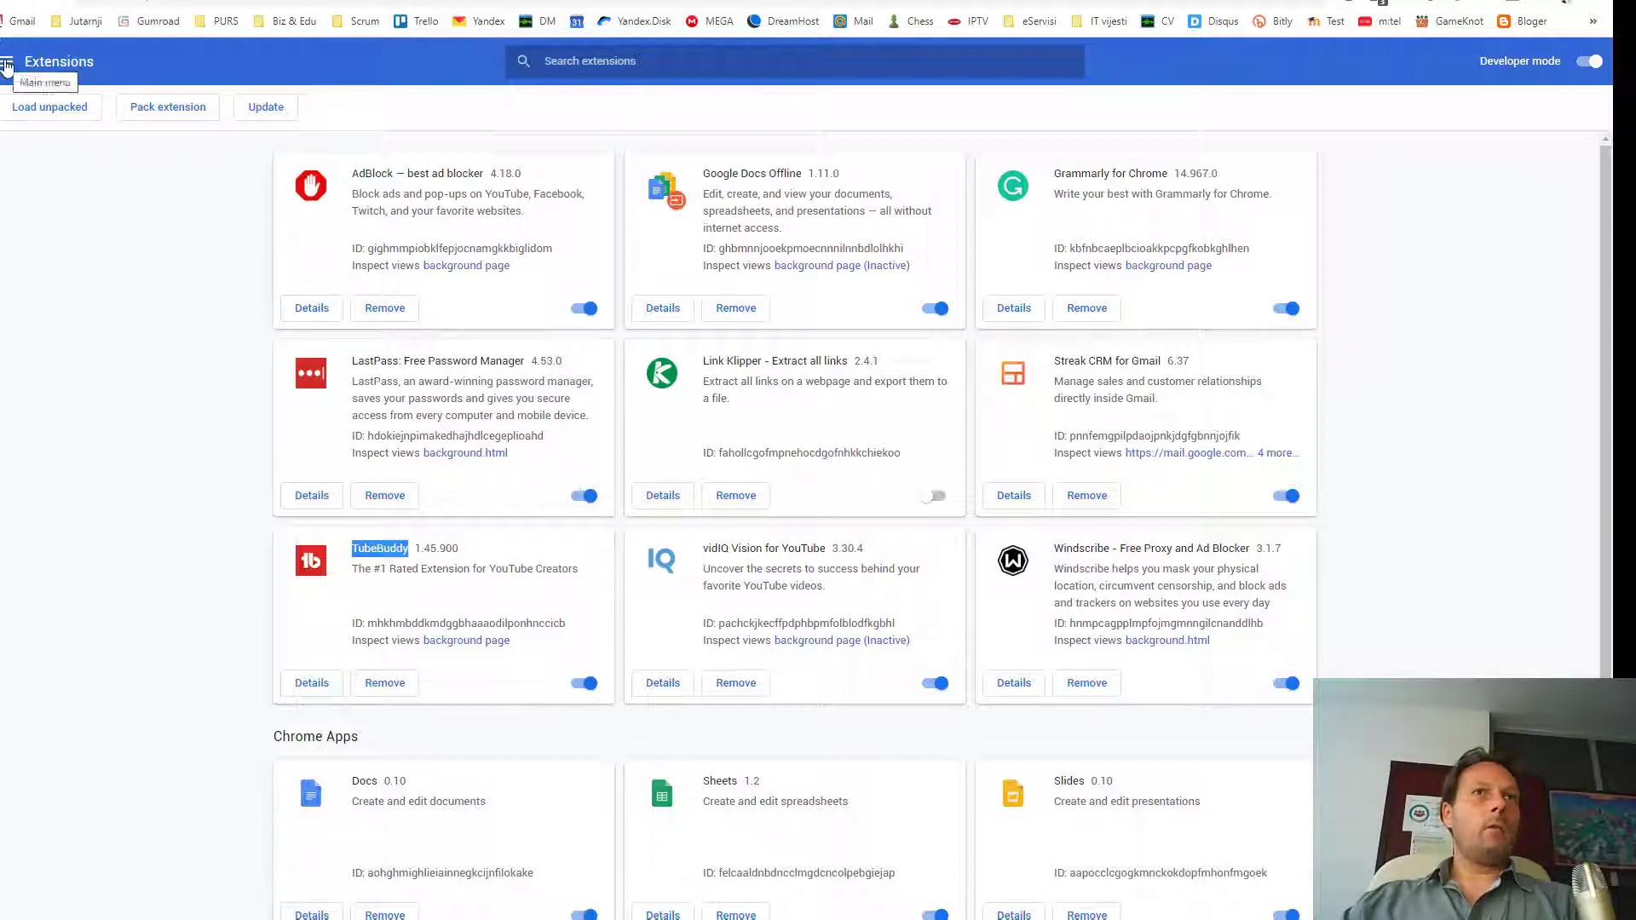
Open the Chrome Web Store from the extensions page.
{"action": "left_click", "coordinate": [351, 157]}
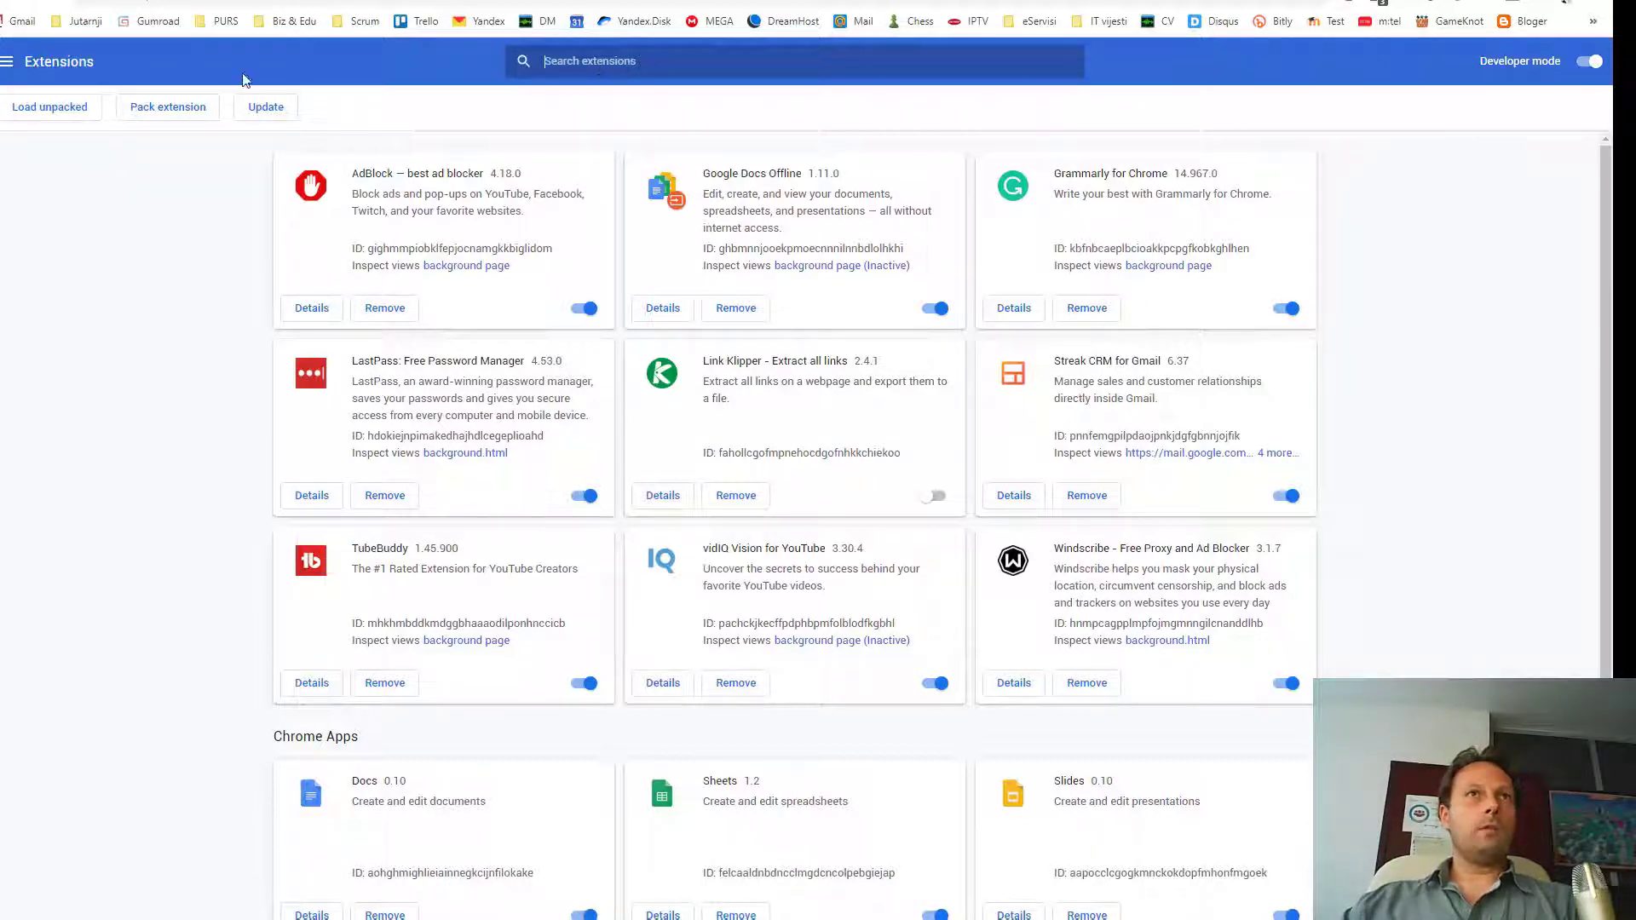
{"action": "left_click", "coordinate": [6, 65]}
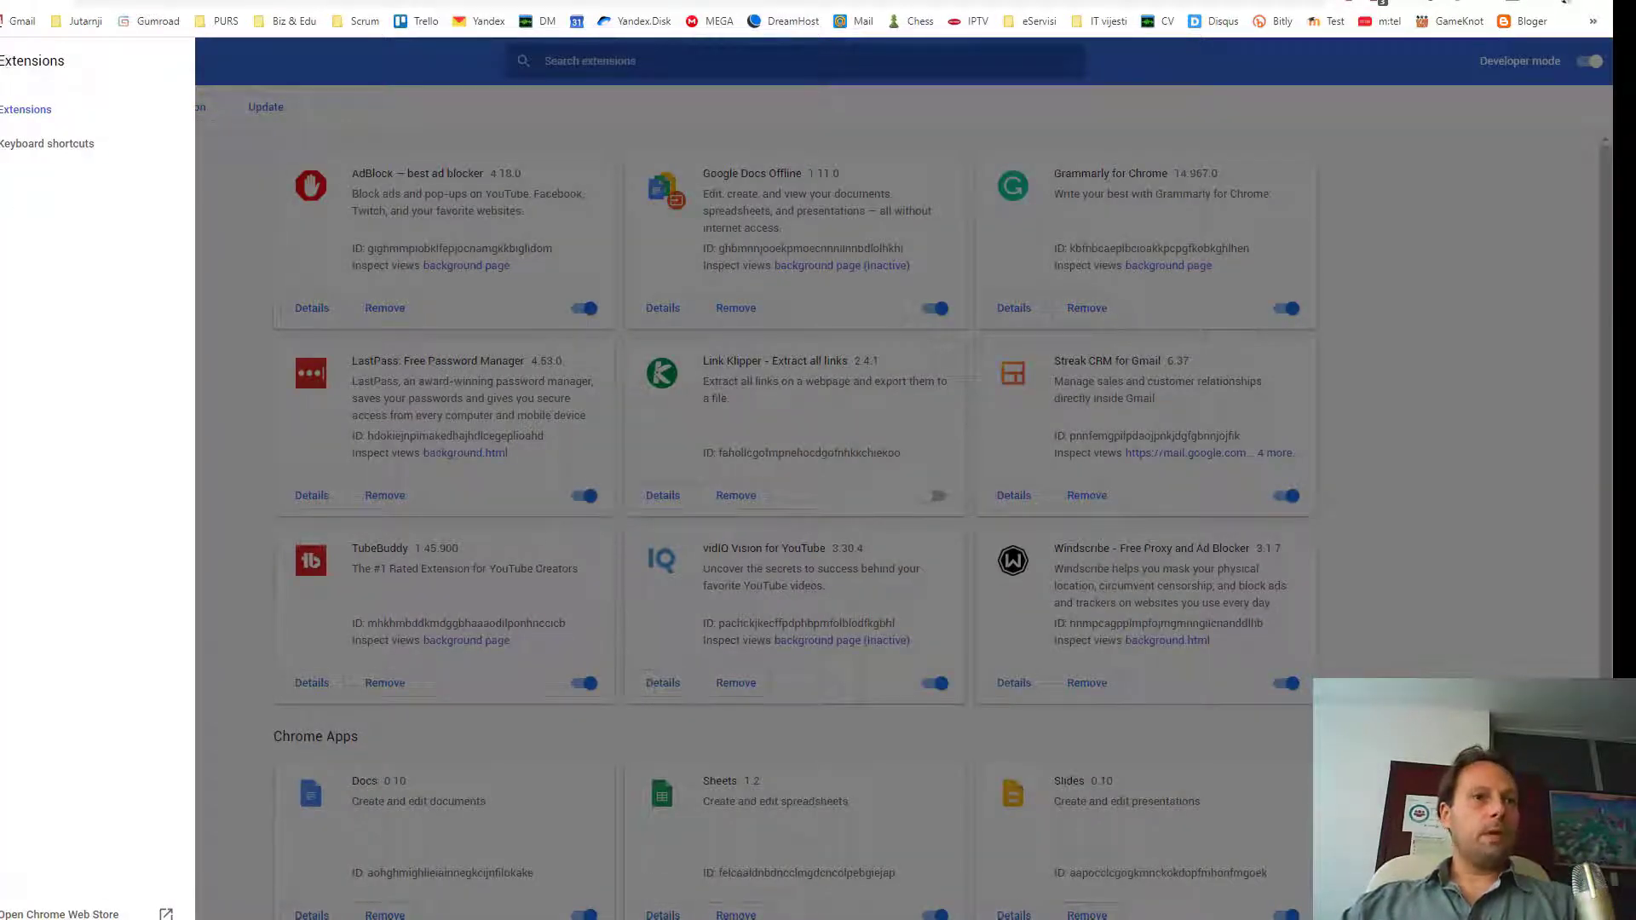
{"action": "left_click", "coordinate": [55, 914]}
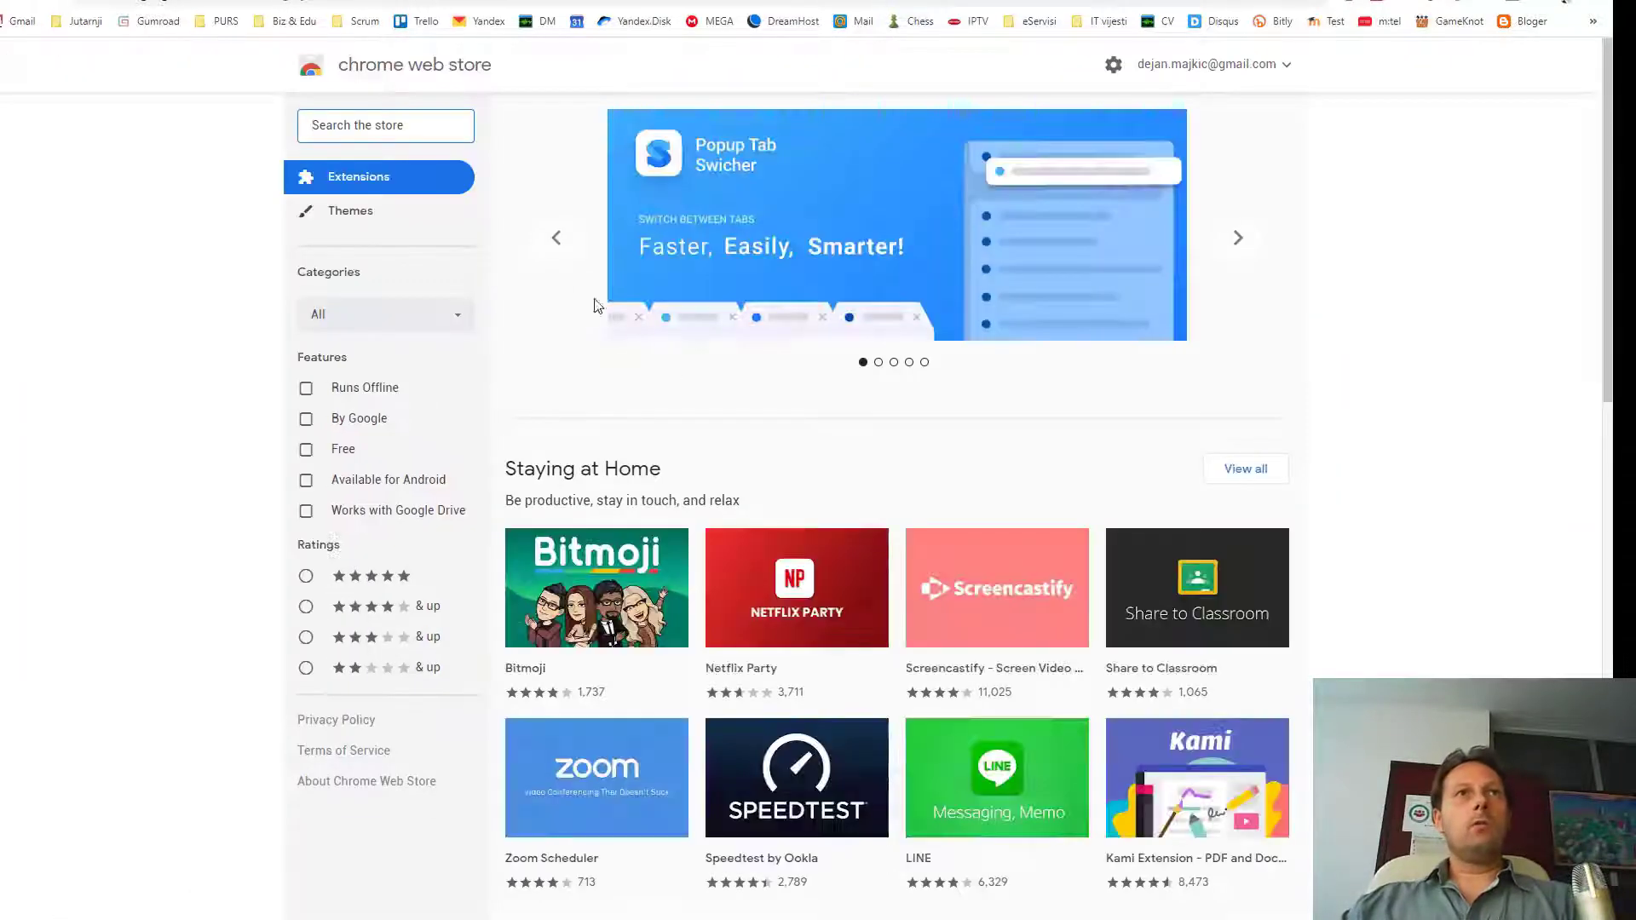
Search the Chrome Web Store for vidiq.
{"action": "left_click", "coordinate": [397, 142]}
{"action": "type", "text": "vid"}
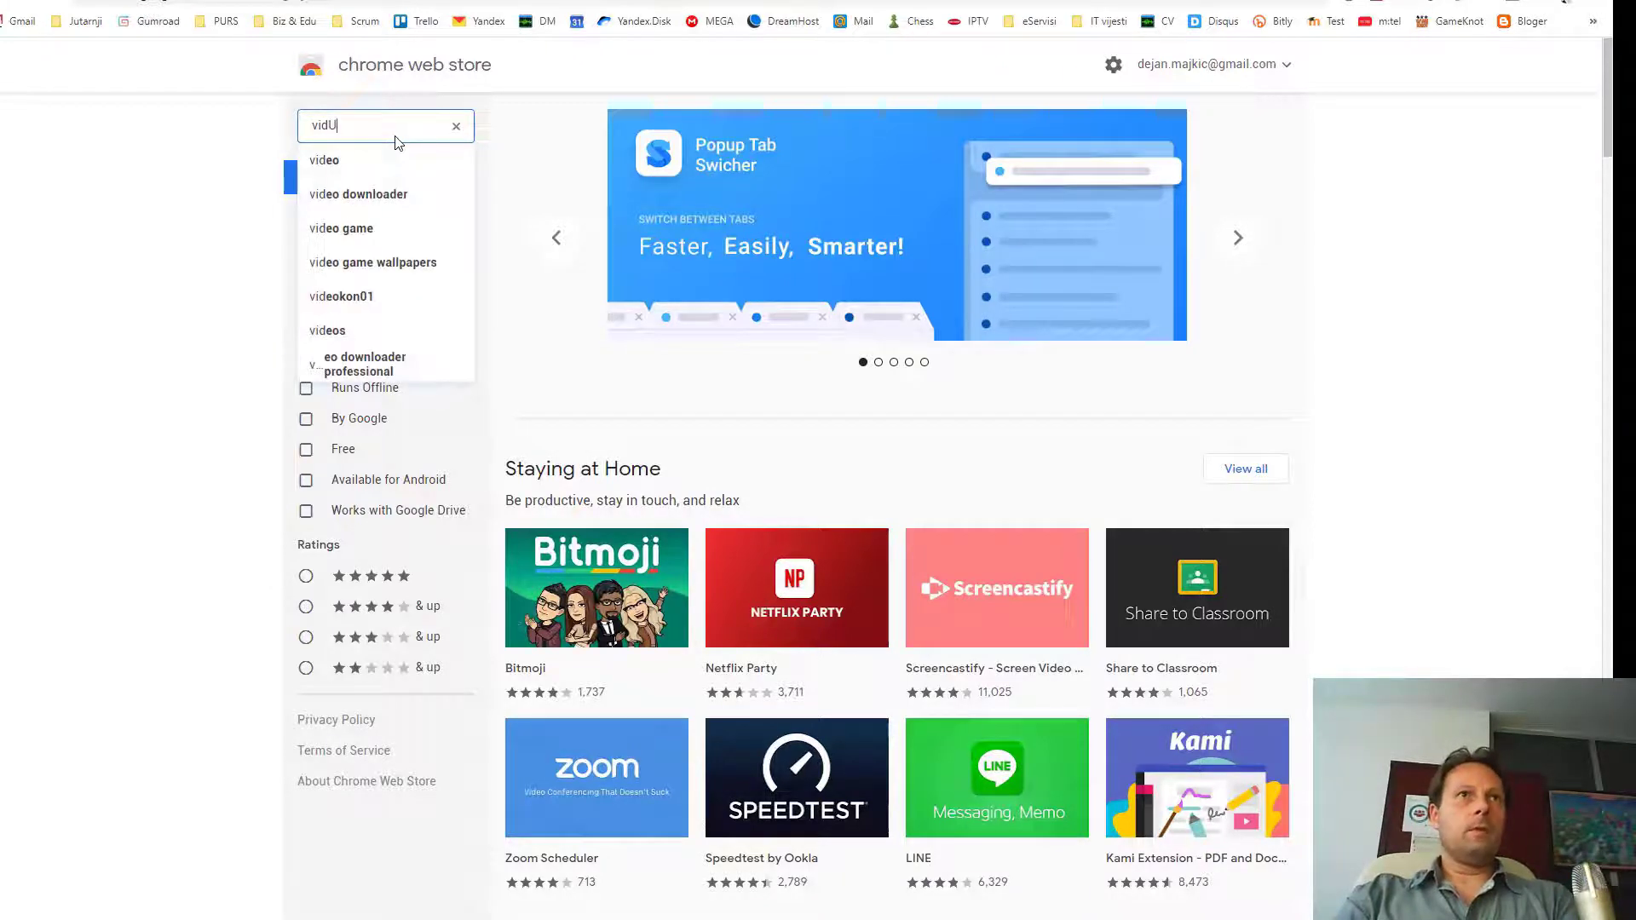
{"action": "type", "text": "IQ"}
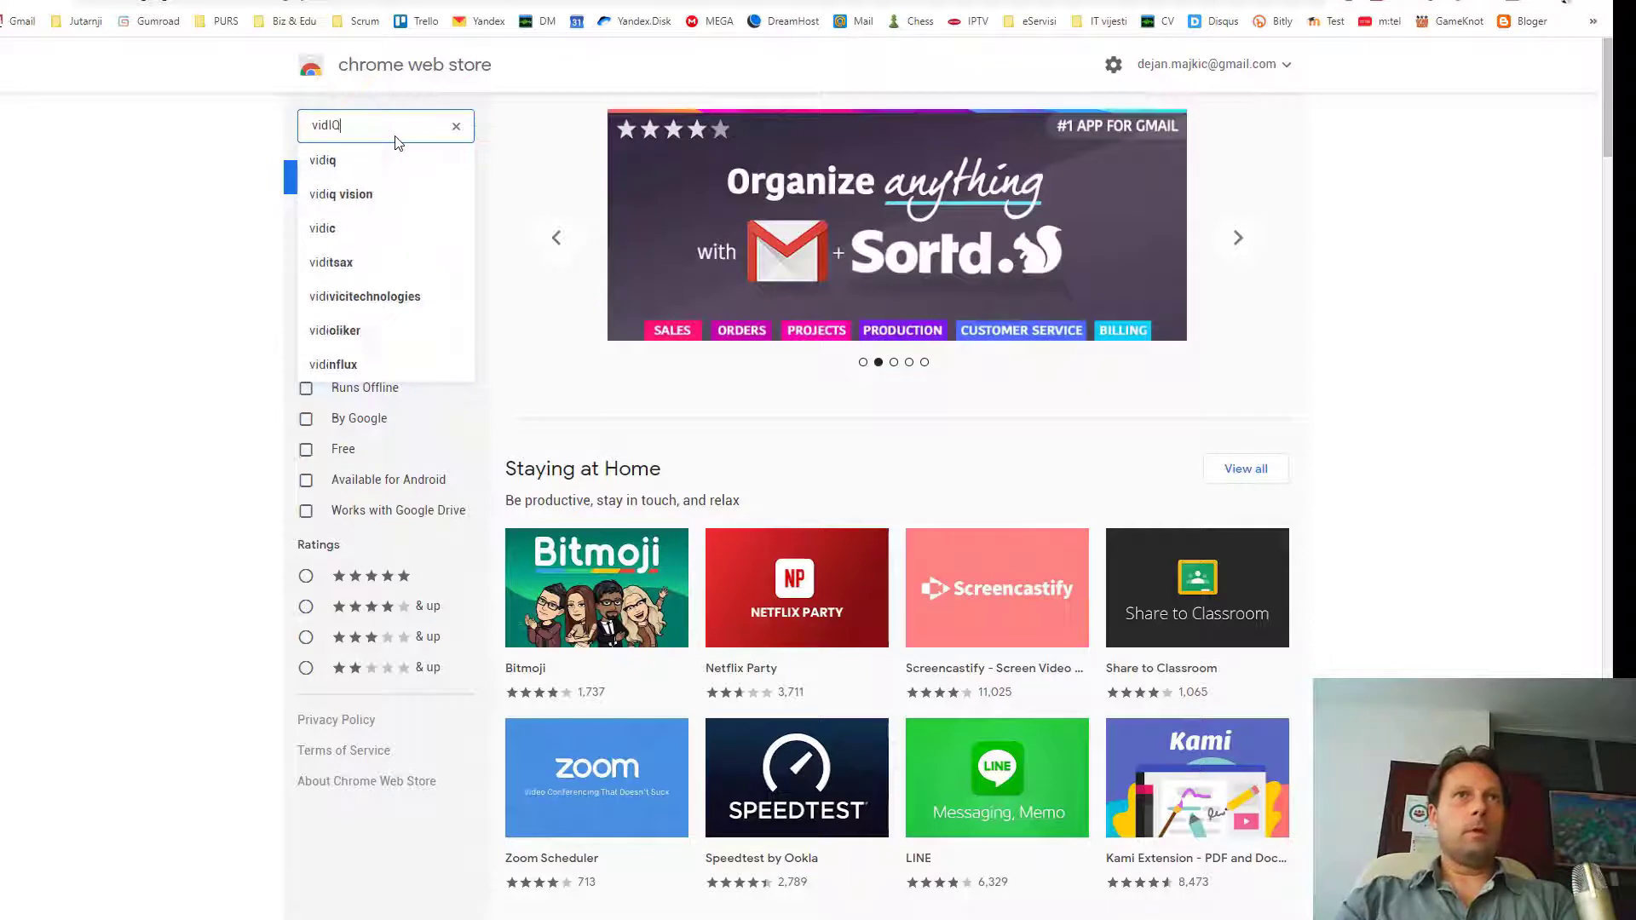
{"action": "left_click", "coordinate": [331, 165]}
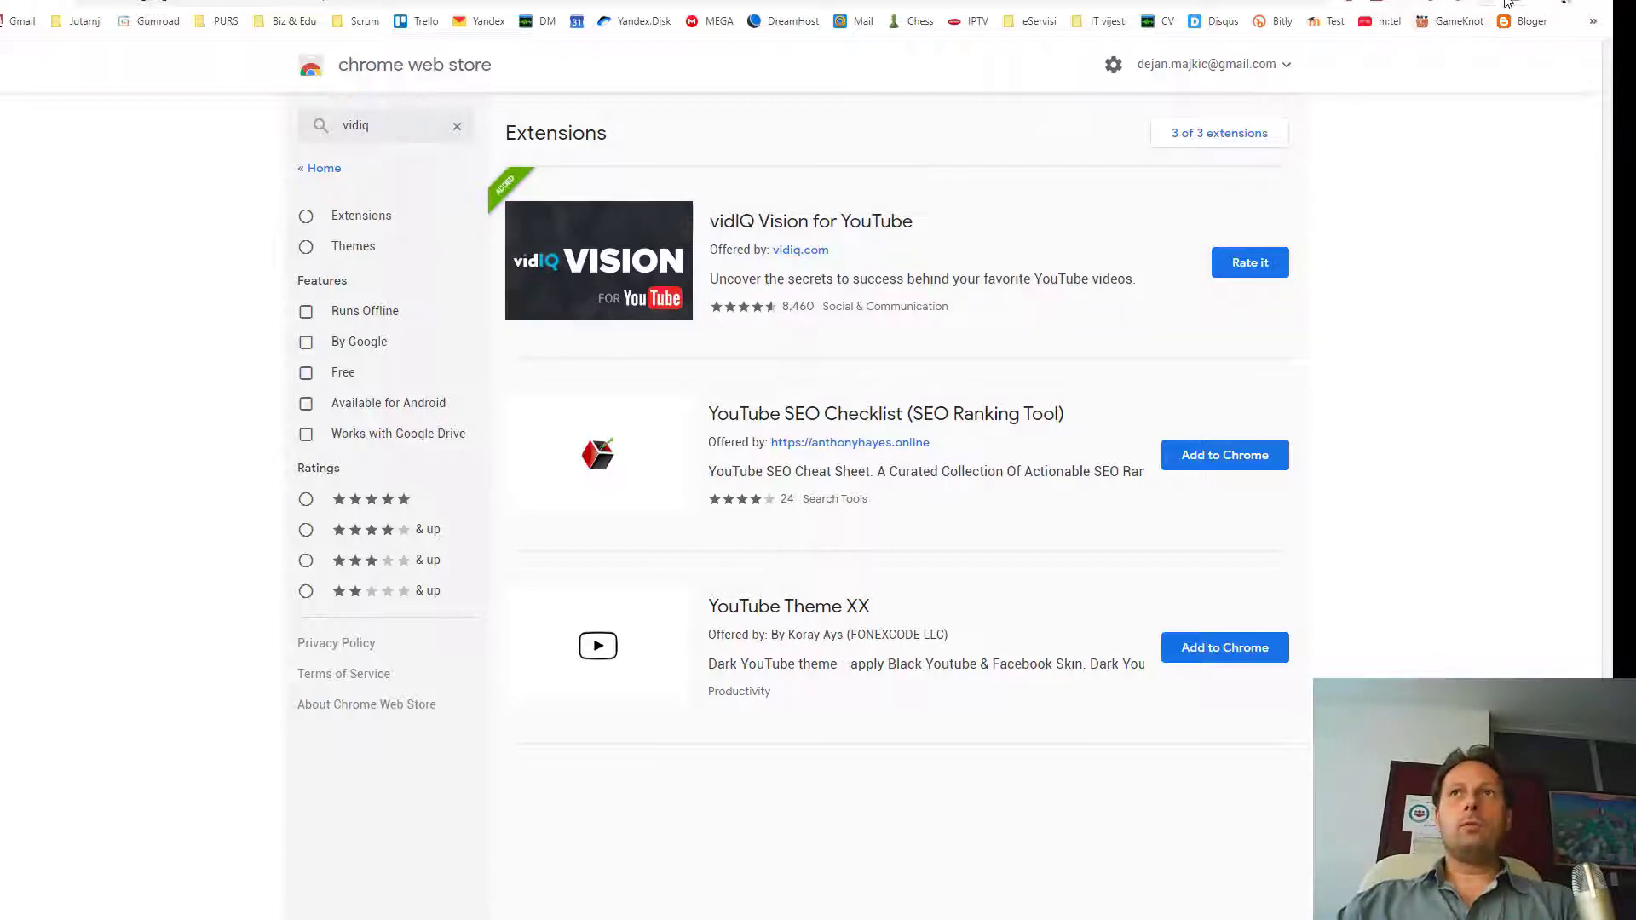
Search the Chrome Web Store for tubebuddy.
{"action": "left_click", "coordinate": [407, 119]}
{"action": "type", "text": "tube"}
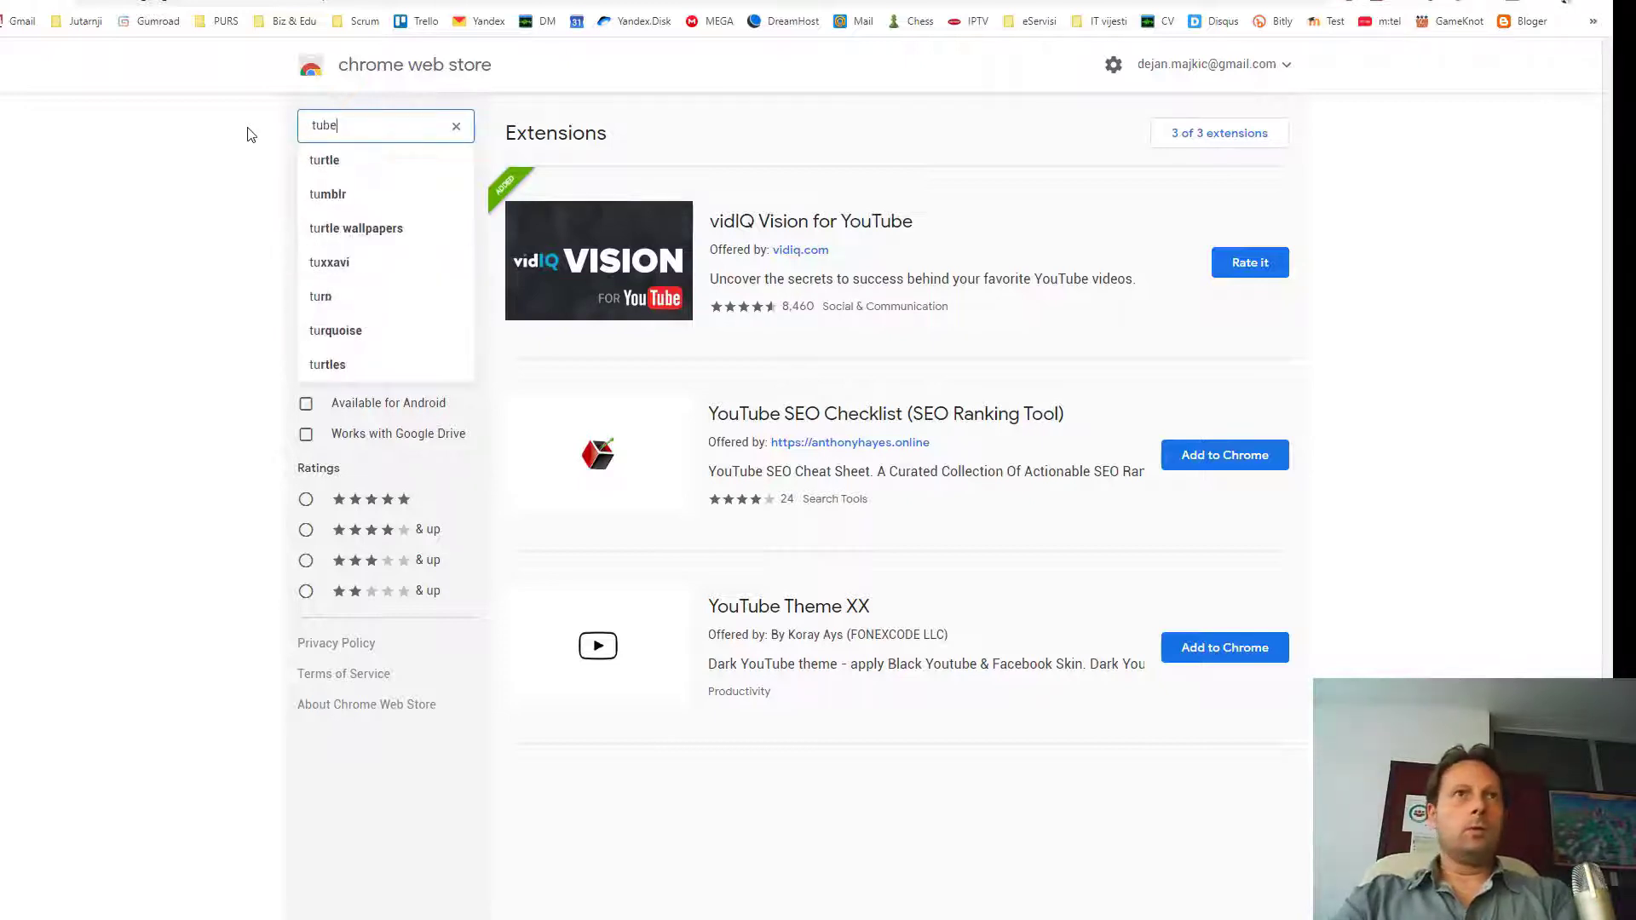
{"action": "type", "text": "ba"}
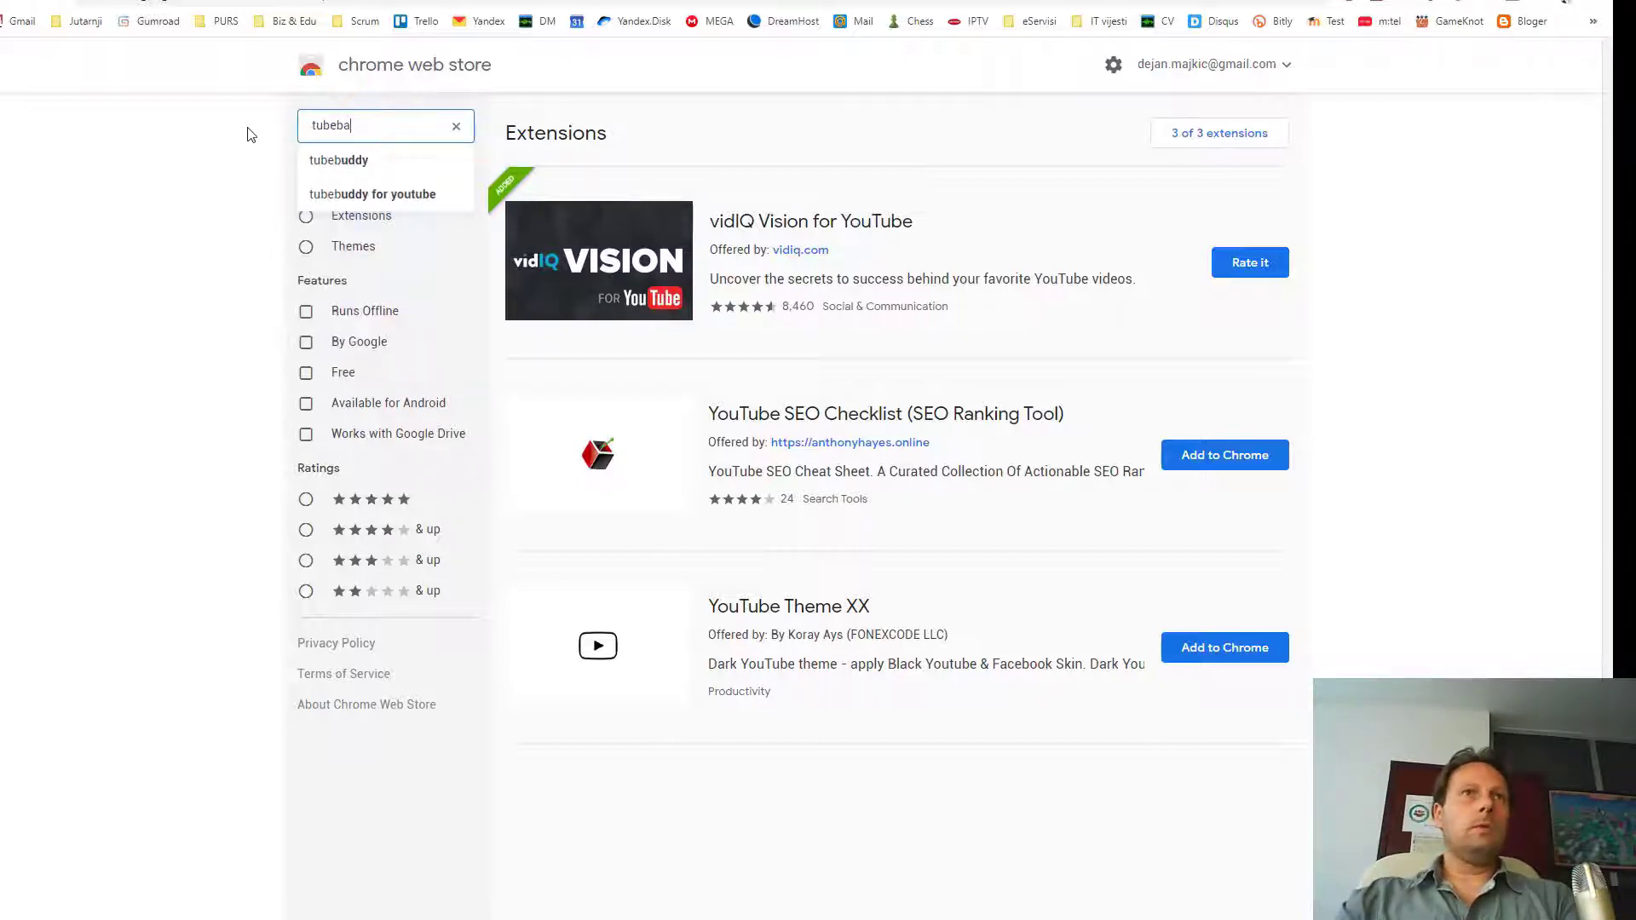
{"action": "key", "text": "BackSpace"}
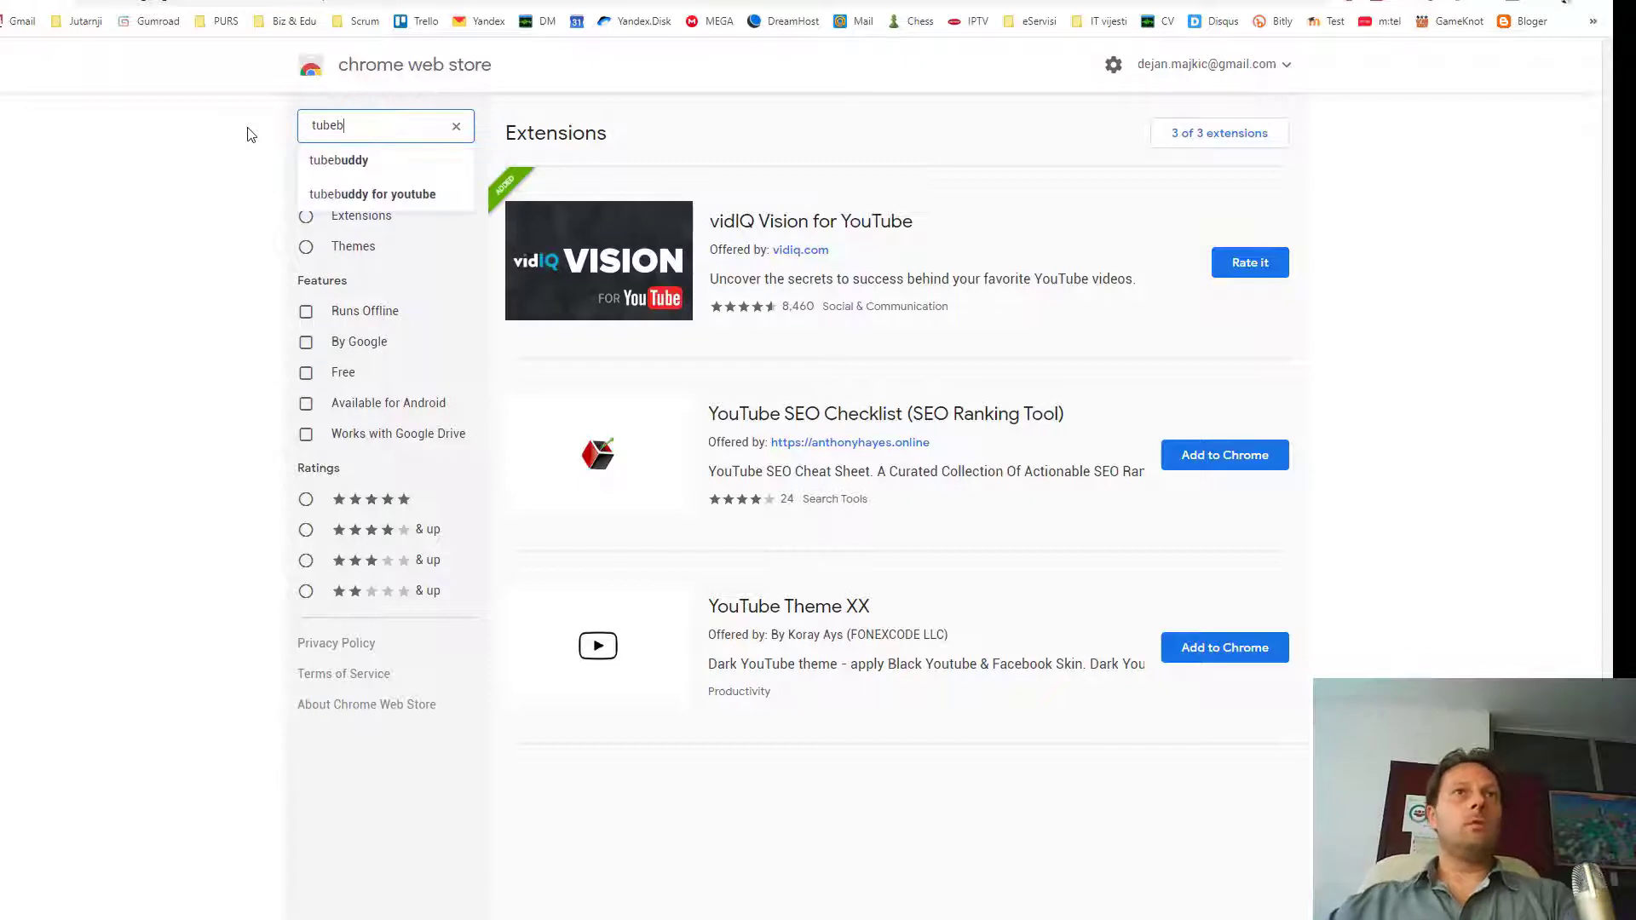
{"action": "left_click", "coordinate": [296, 174]}
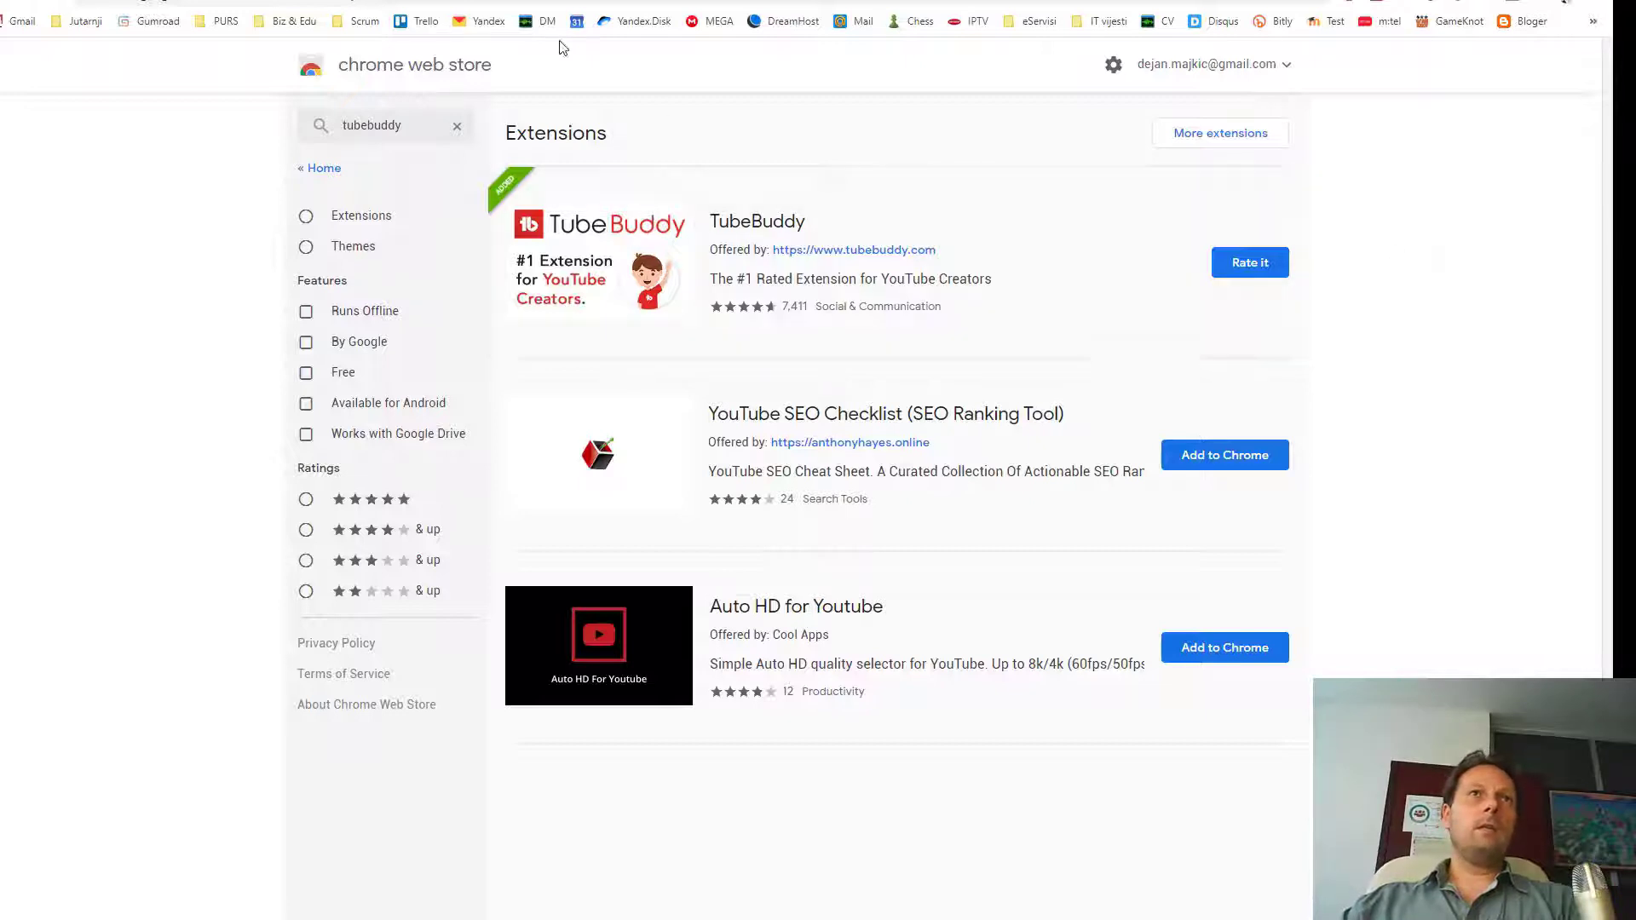
Return to the Drum Boom! draft in YouTube Studio and copy the entire Notepad text into its description.
{"action": "left_click", "coordinate": [563, 2]}
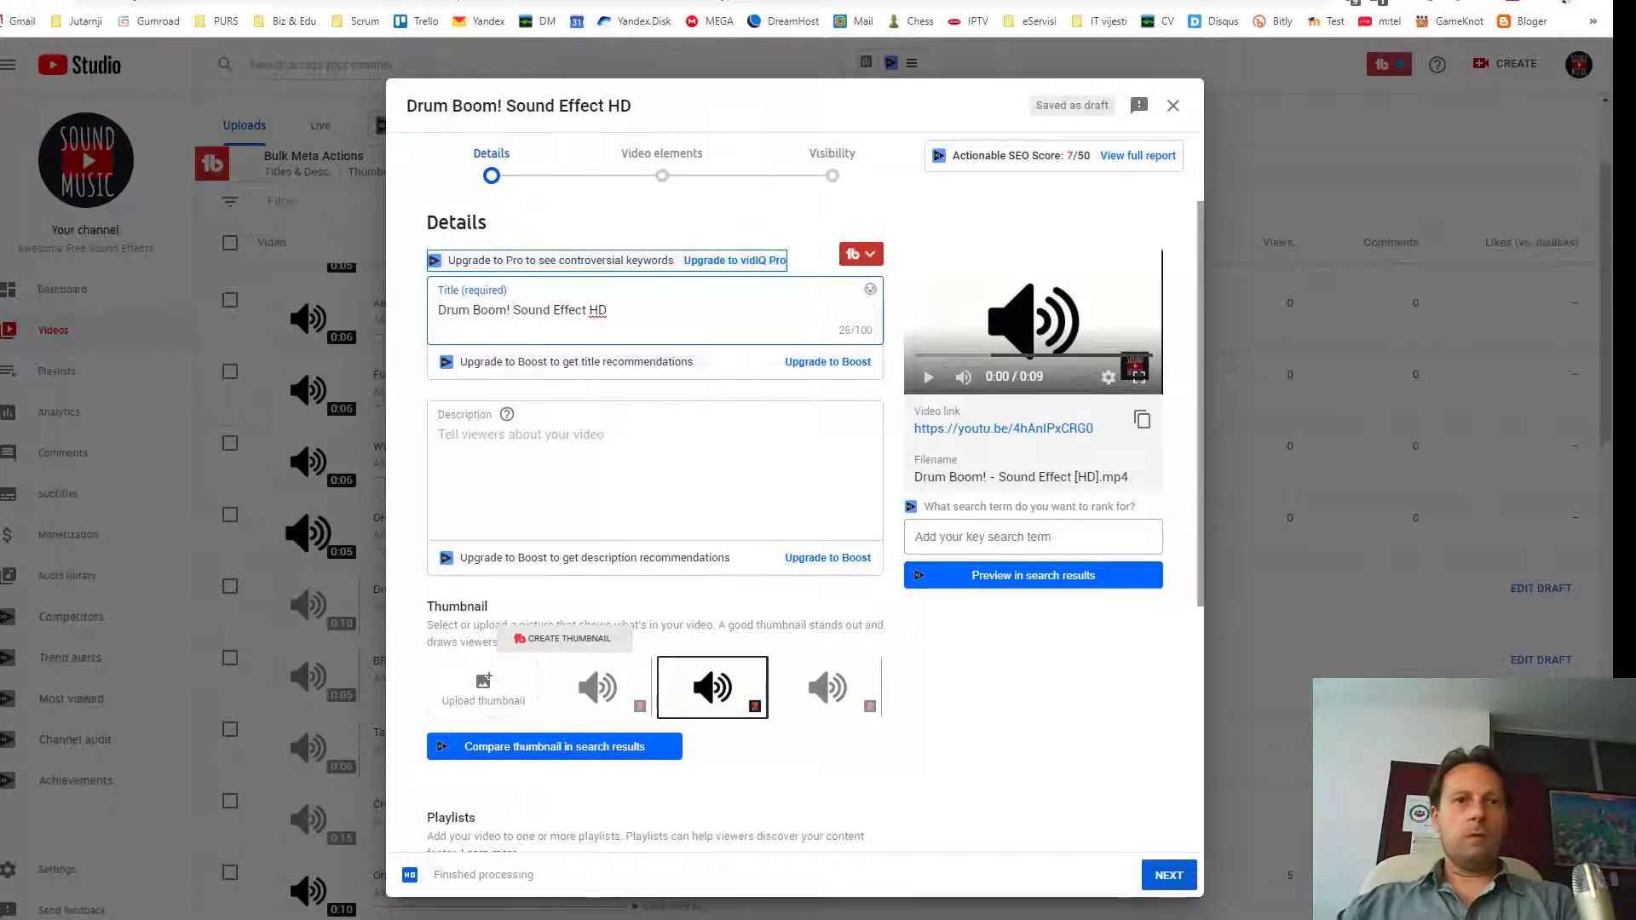
{"action": "key", "text": "alt+Tab"}
{"action": "key", "text": "ctrl+a"}
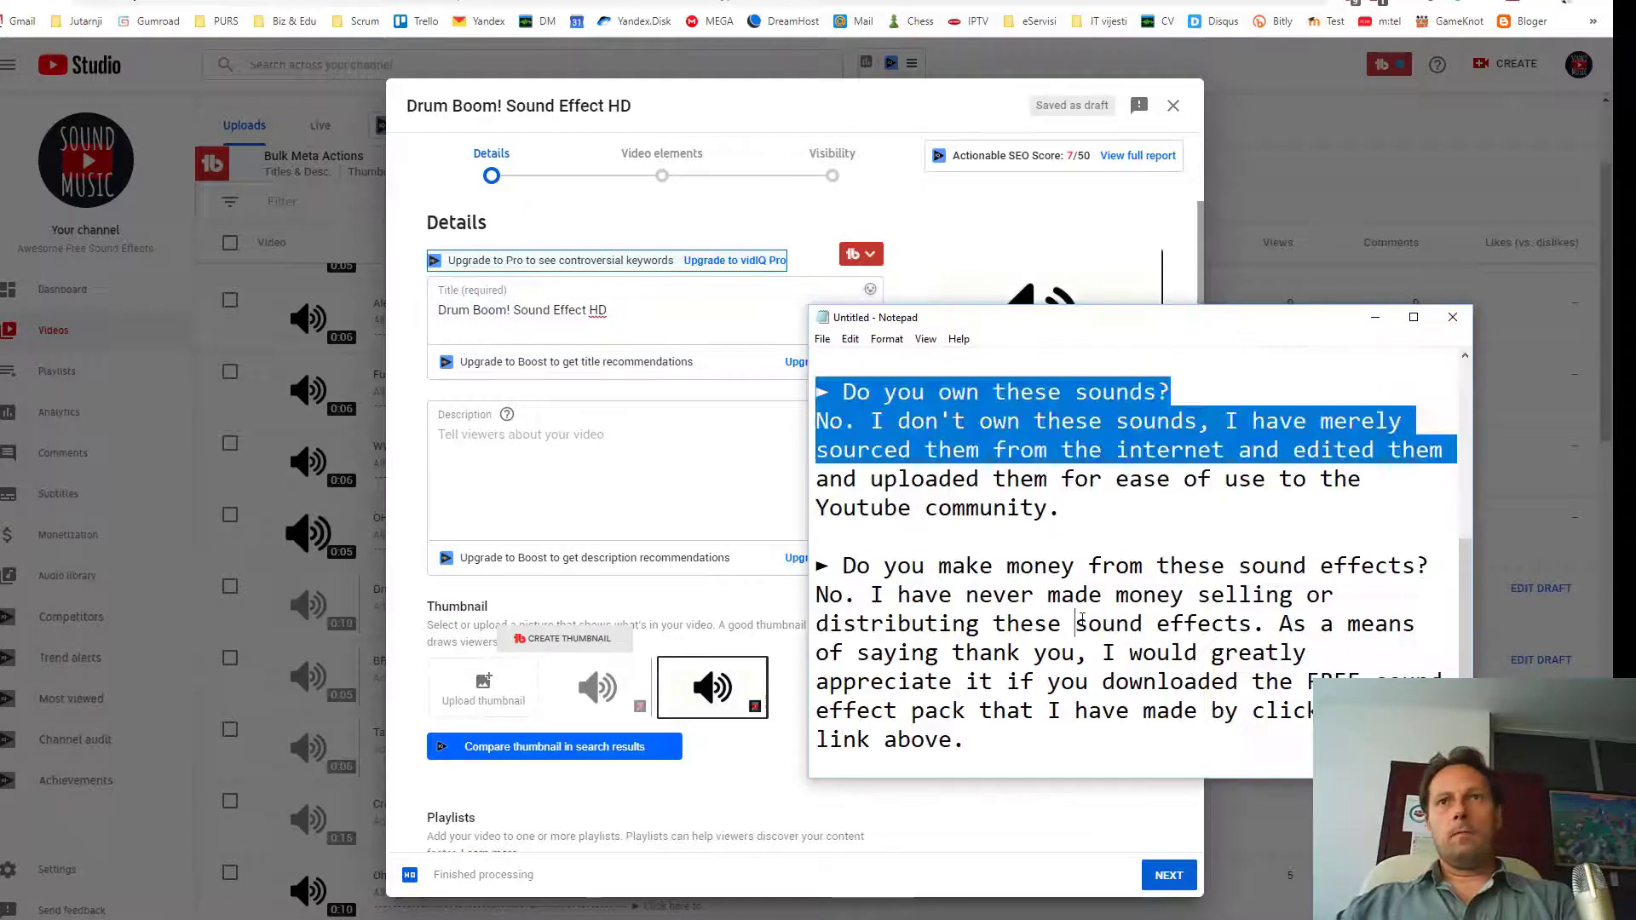
{"action": "key", "text": "alt+Tab"}
{"action": "left_click", "coordinate": [560, 437]}
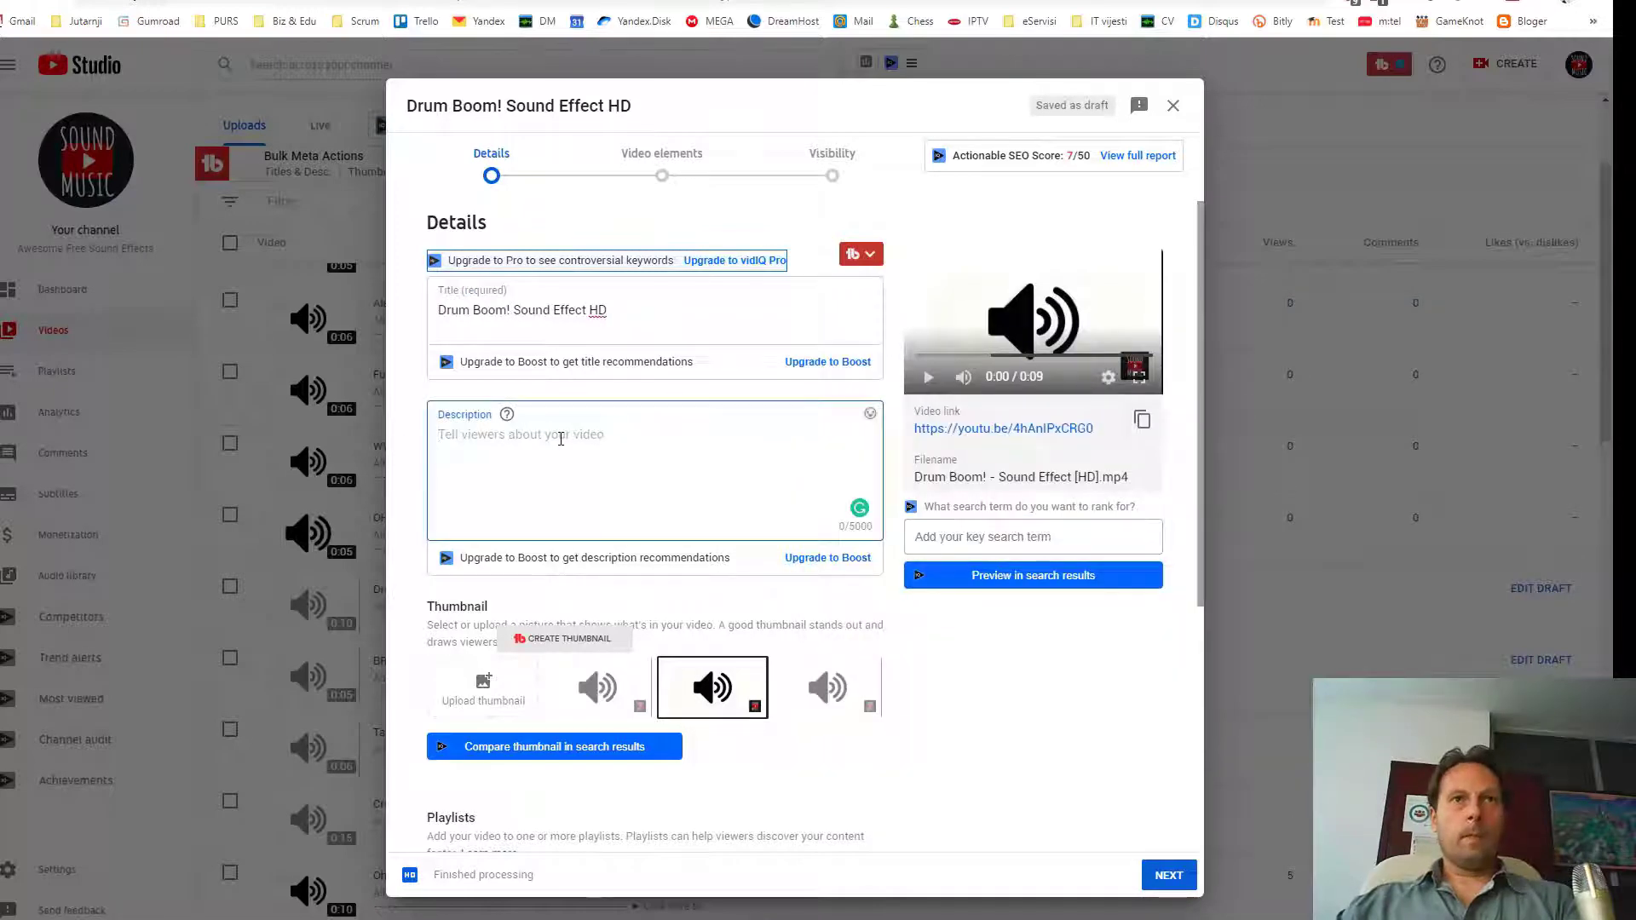
{"action": "key", "text": "ctrl+v"}
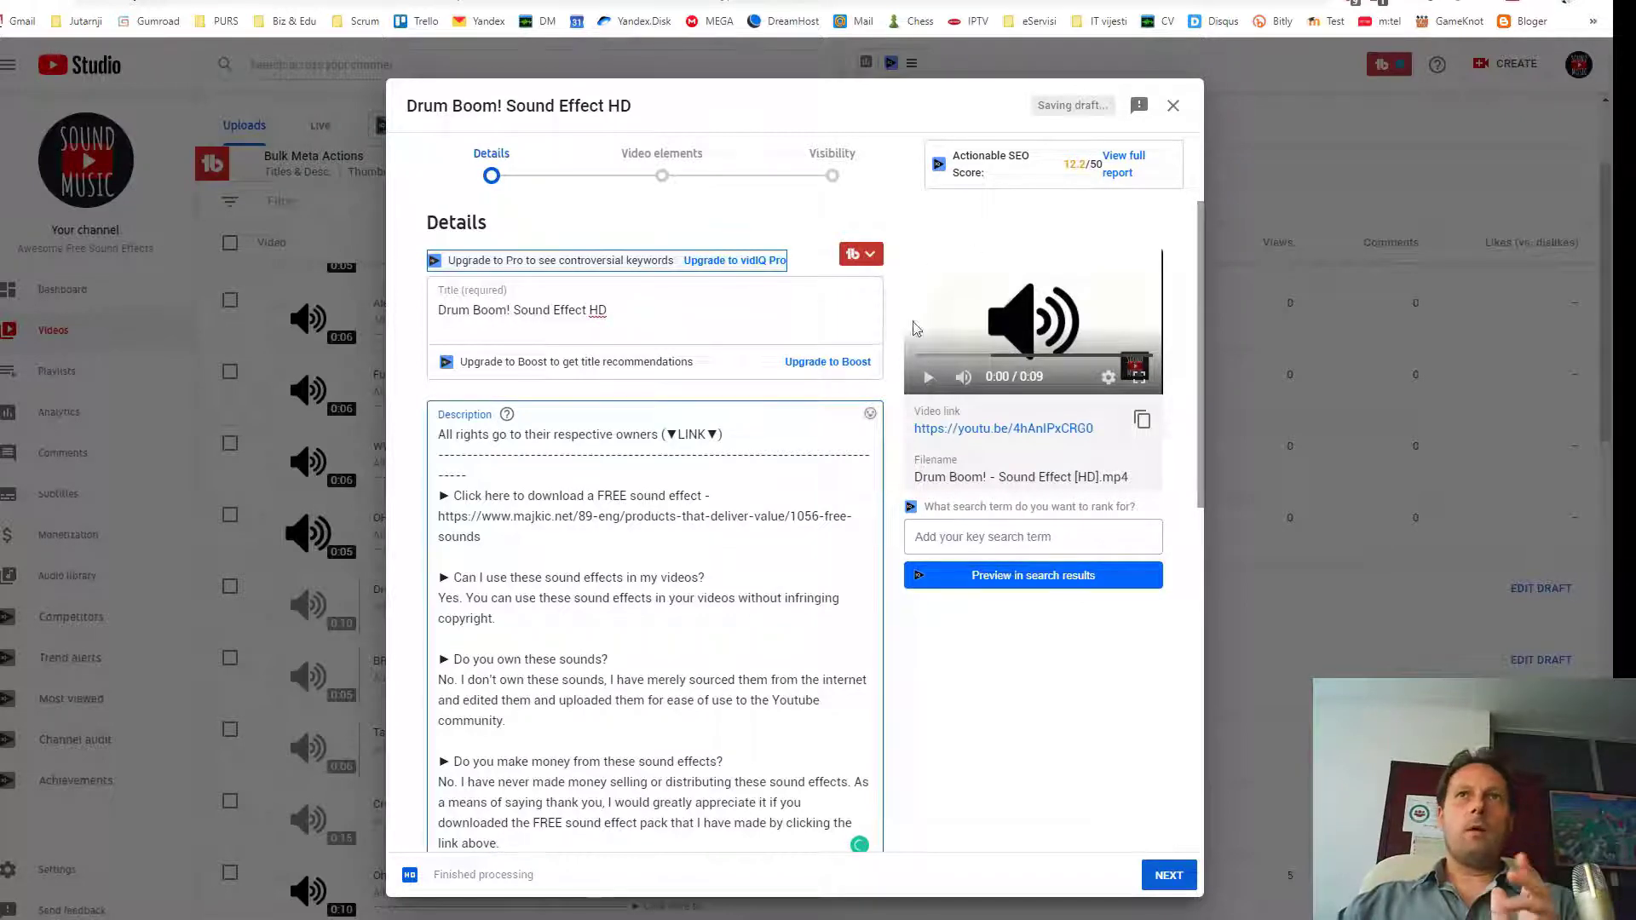
Upload the image sound-effects-icon-14 from the Desktop as the video's custom thumbnail.
{"action": "scroll", "coordinate": [895, 356], "scroll_direction": "down", "scroll_amount": 2}
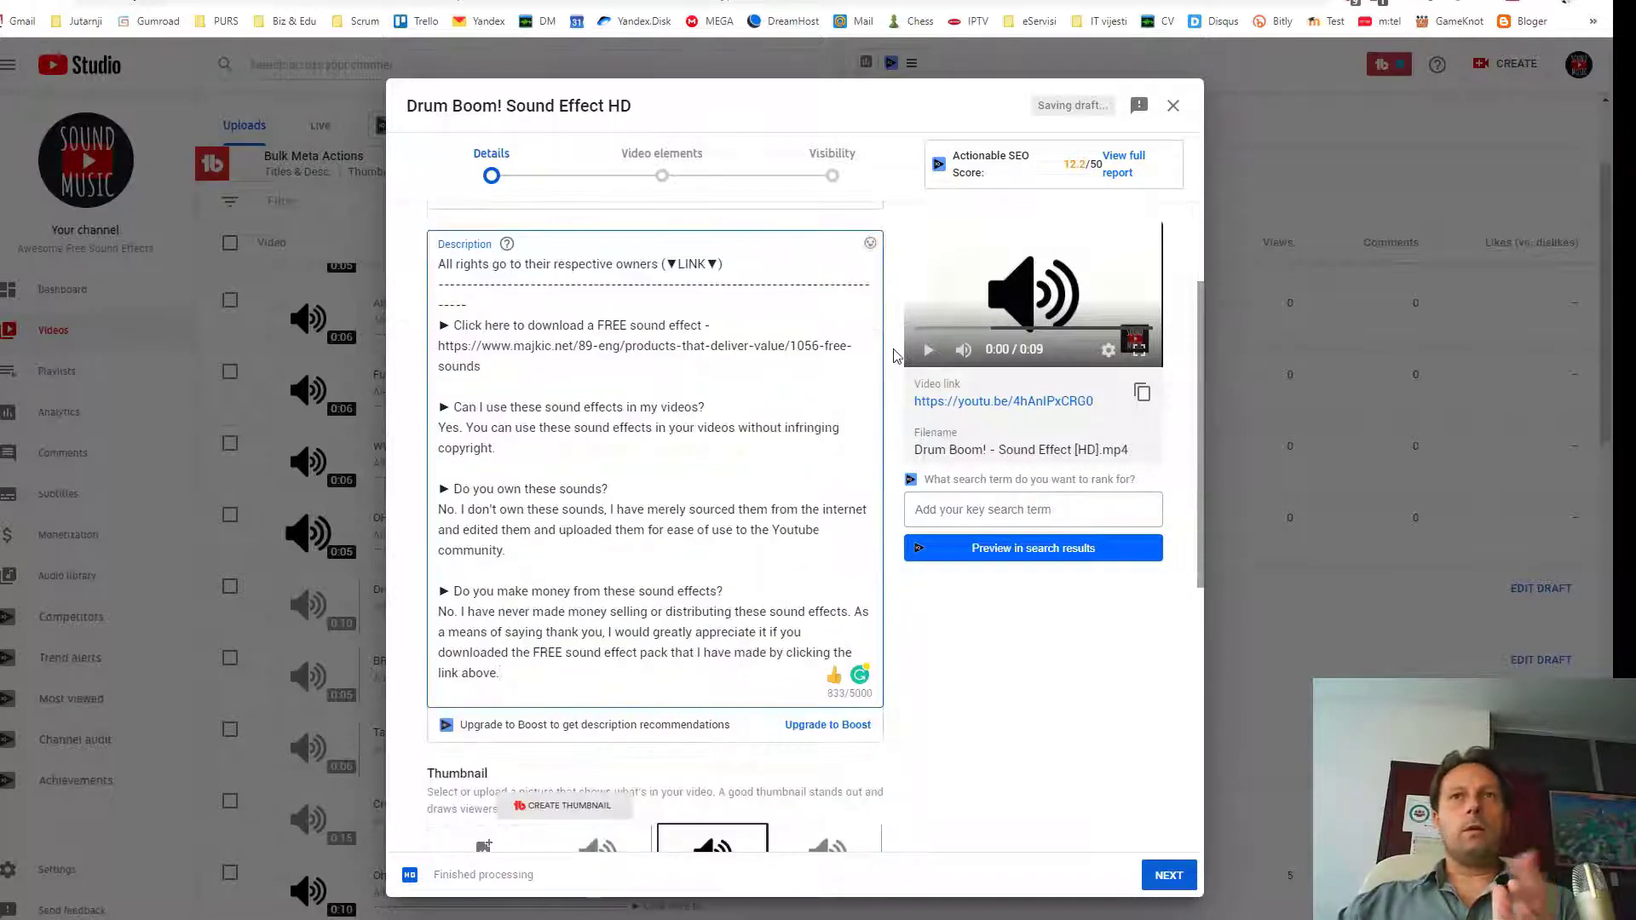
{"action": "scroll", "coordinate": [896, 357], "scroll_direction": "down", "scroll_amount": 1}
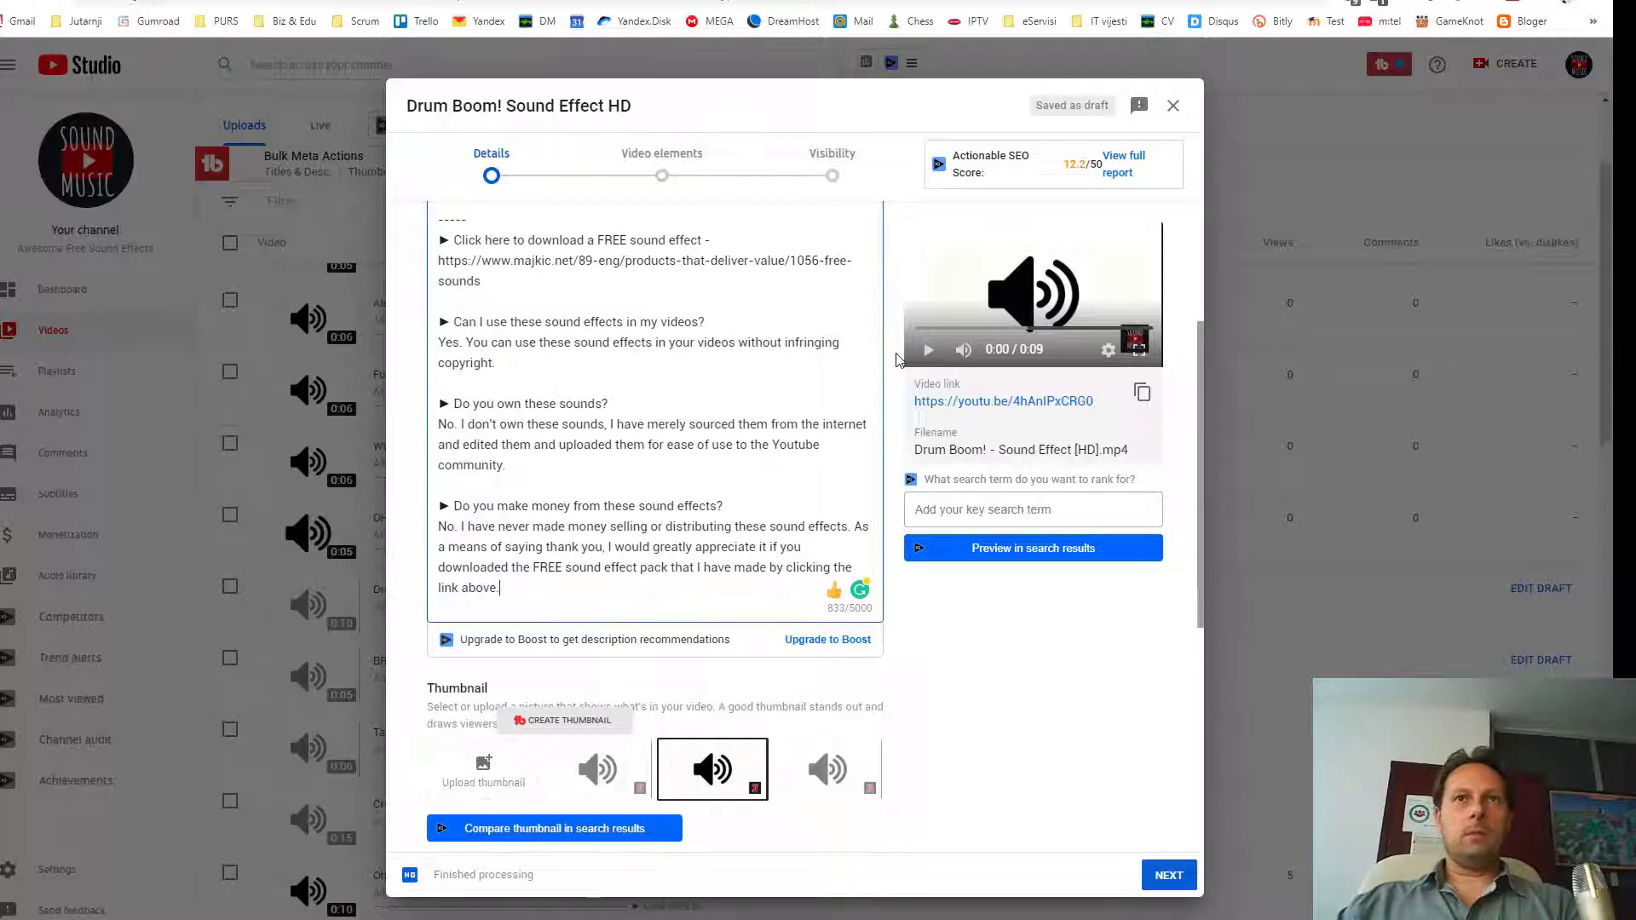
{"action": "scroll", "coordinate": [896, 359], "scroll_direction": "down", "scroll_amount": 2}
{"action": "scroll", "coordinate": [897, 358], "scroll_direction": "down", "scroll_amount": 1}
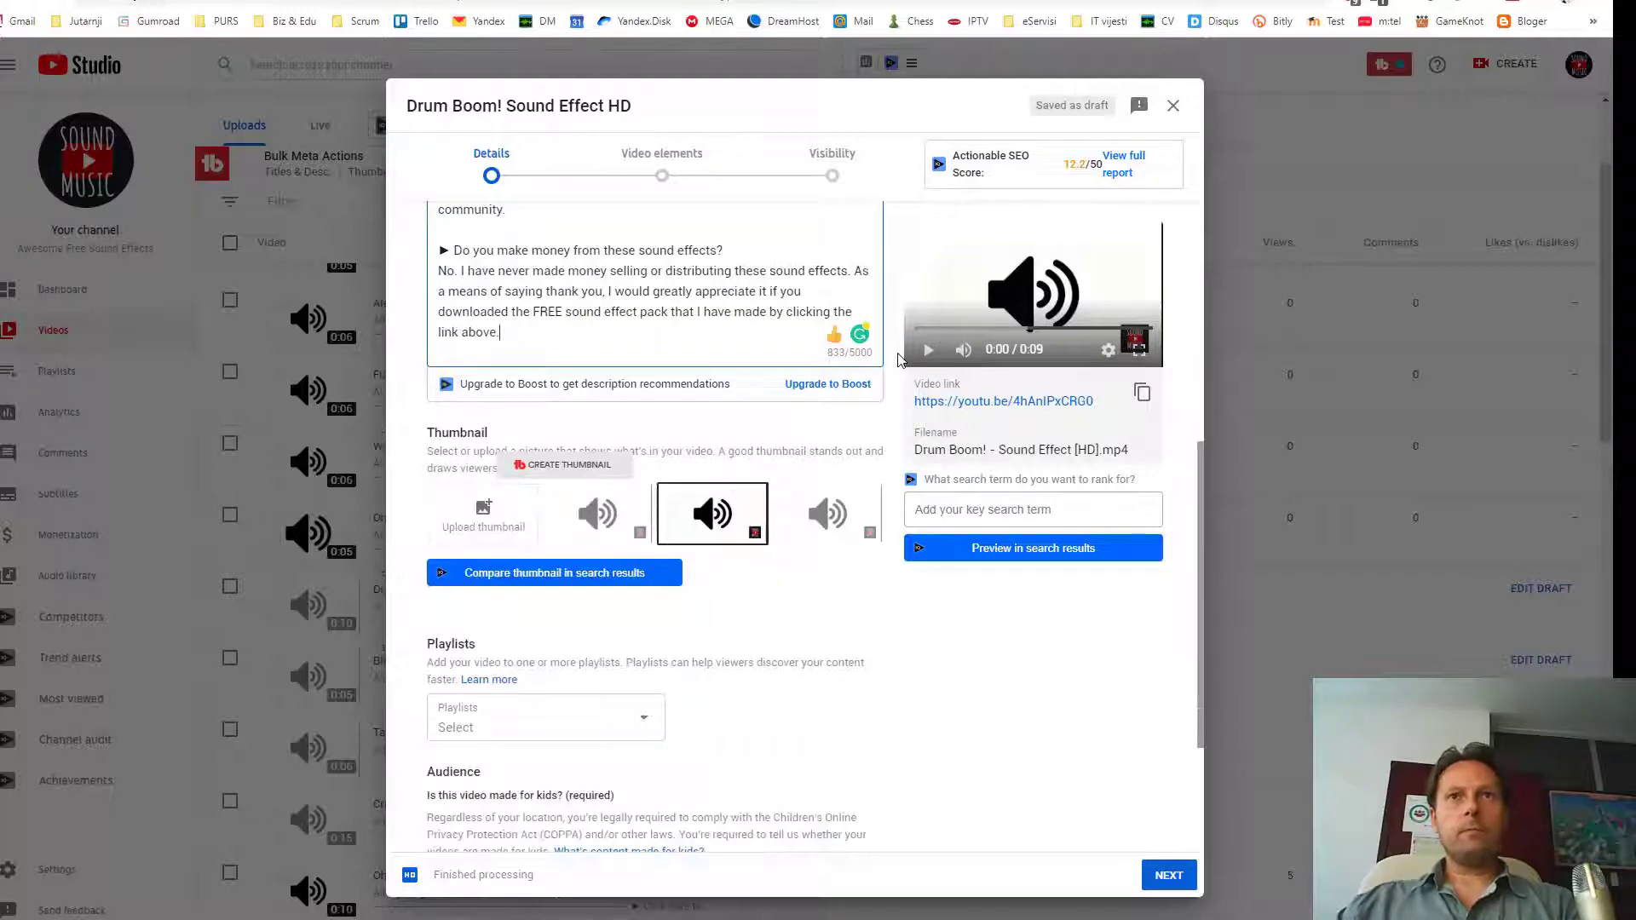
{"action": "scroll", "coordinate": [900, 361], "scroll_direction": "down", "scroll_amount": 2}
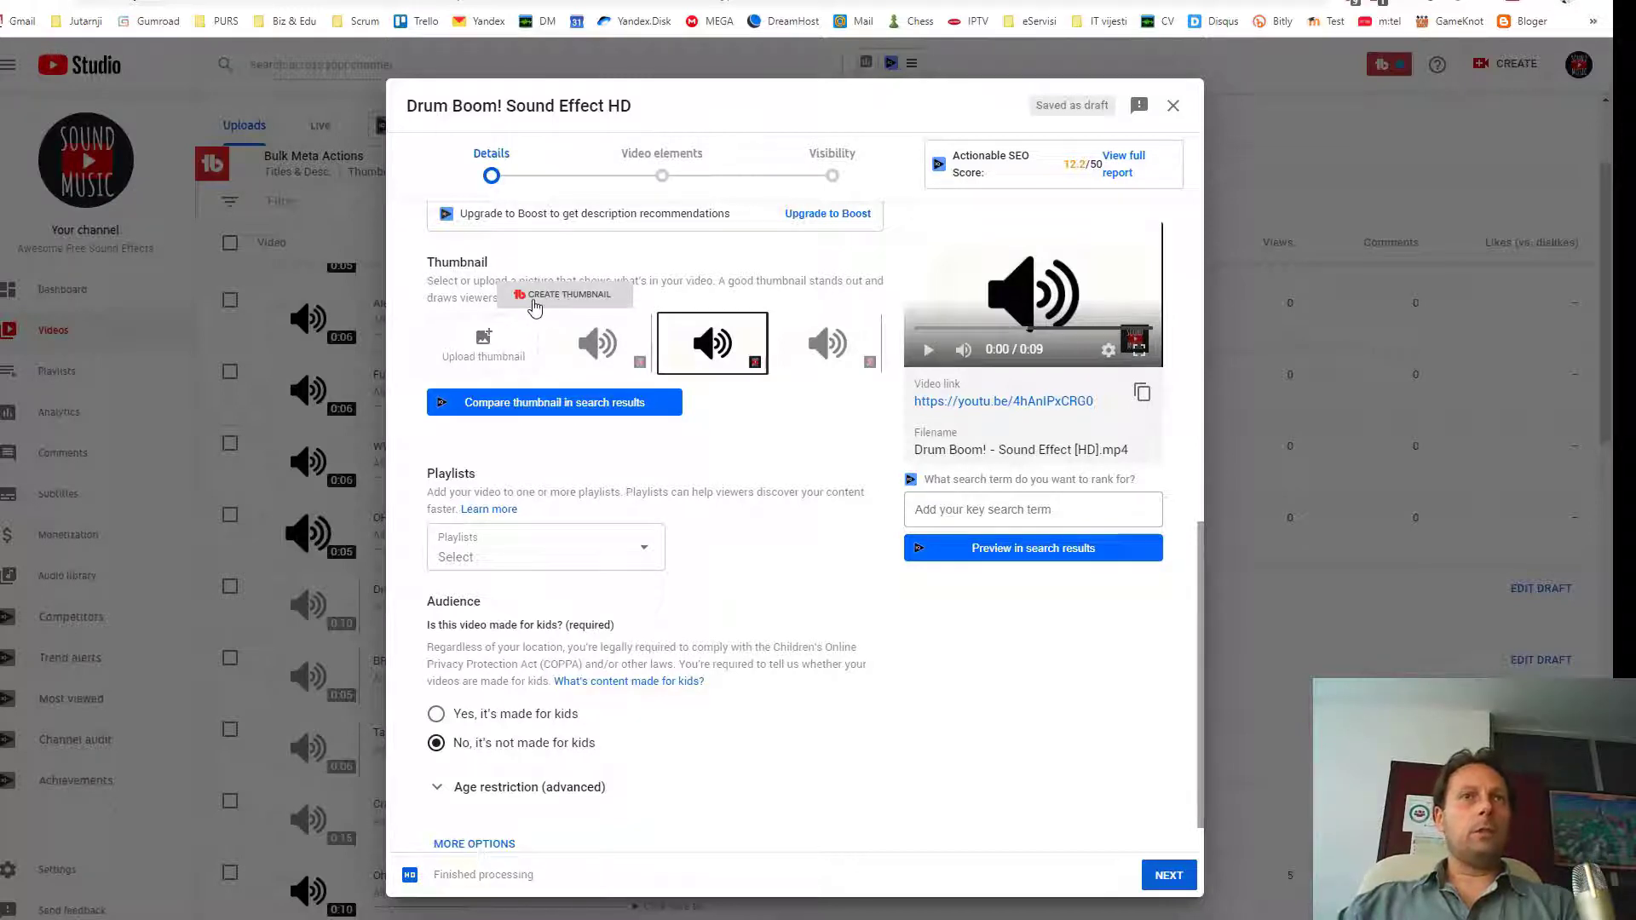
{"action": "left_click", "coordinate": [486, 352]}
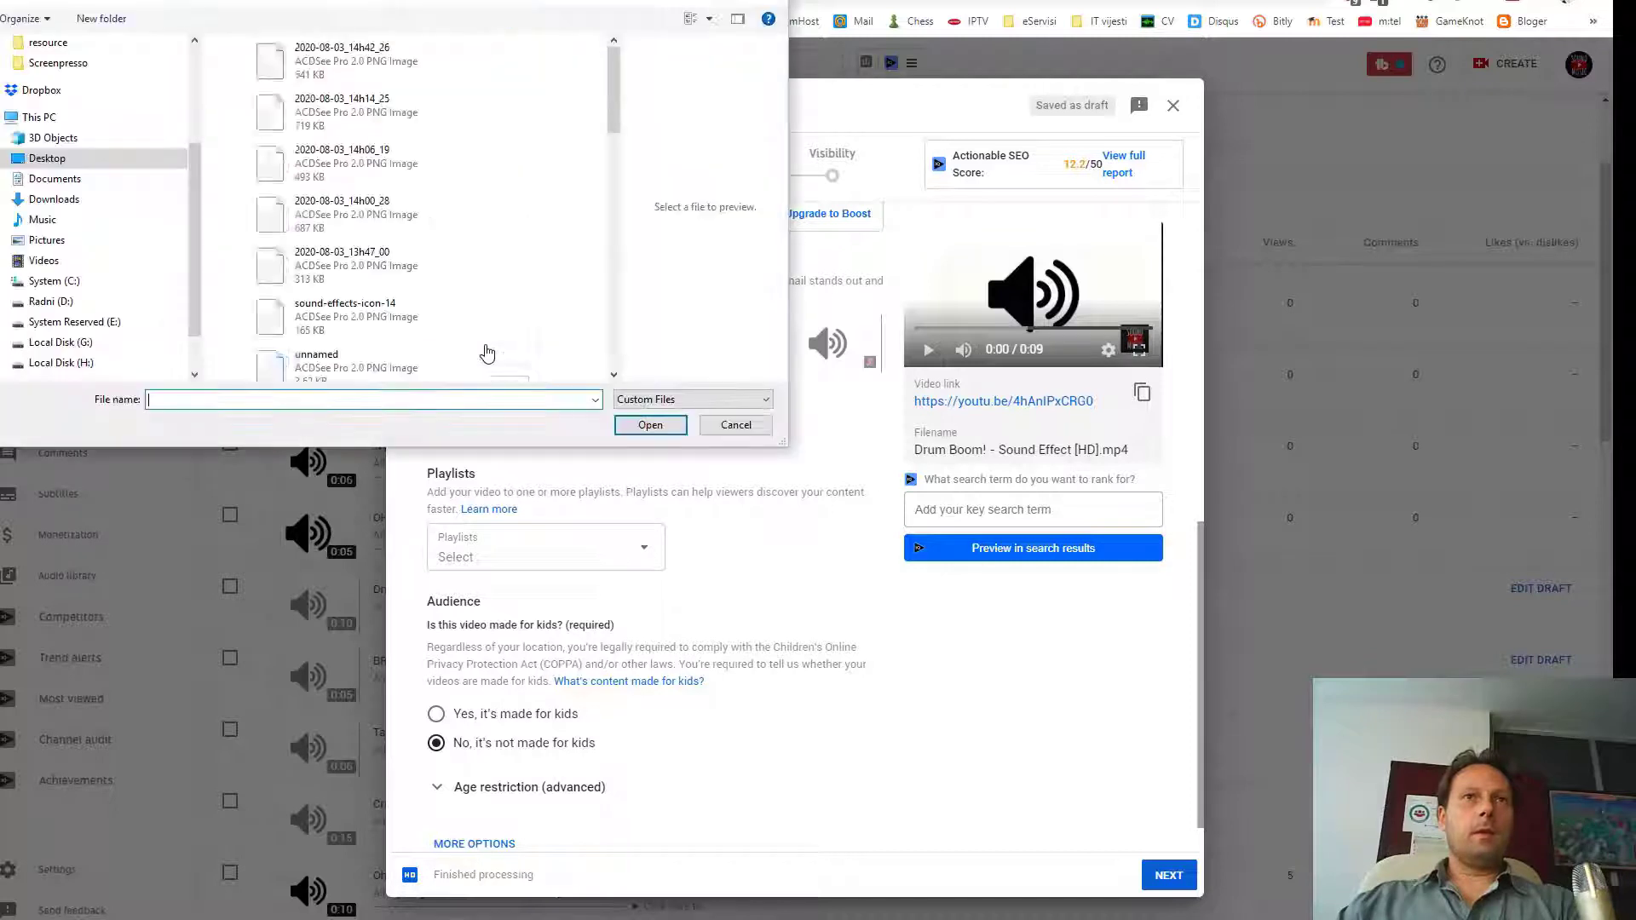
{"action": "left_click", "coordinate": [335, 319]}
{"action": "left_click", "coordinate": [645, 430]}
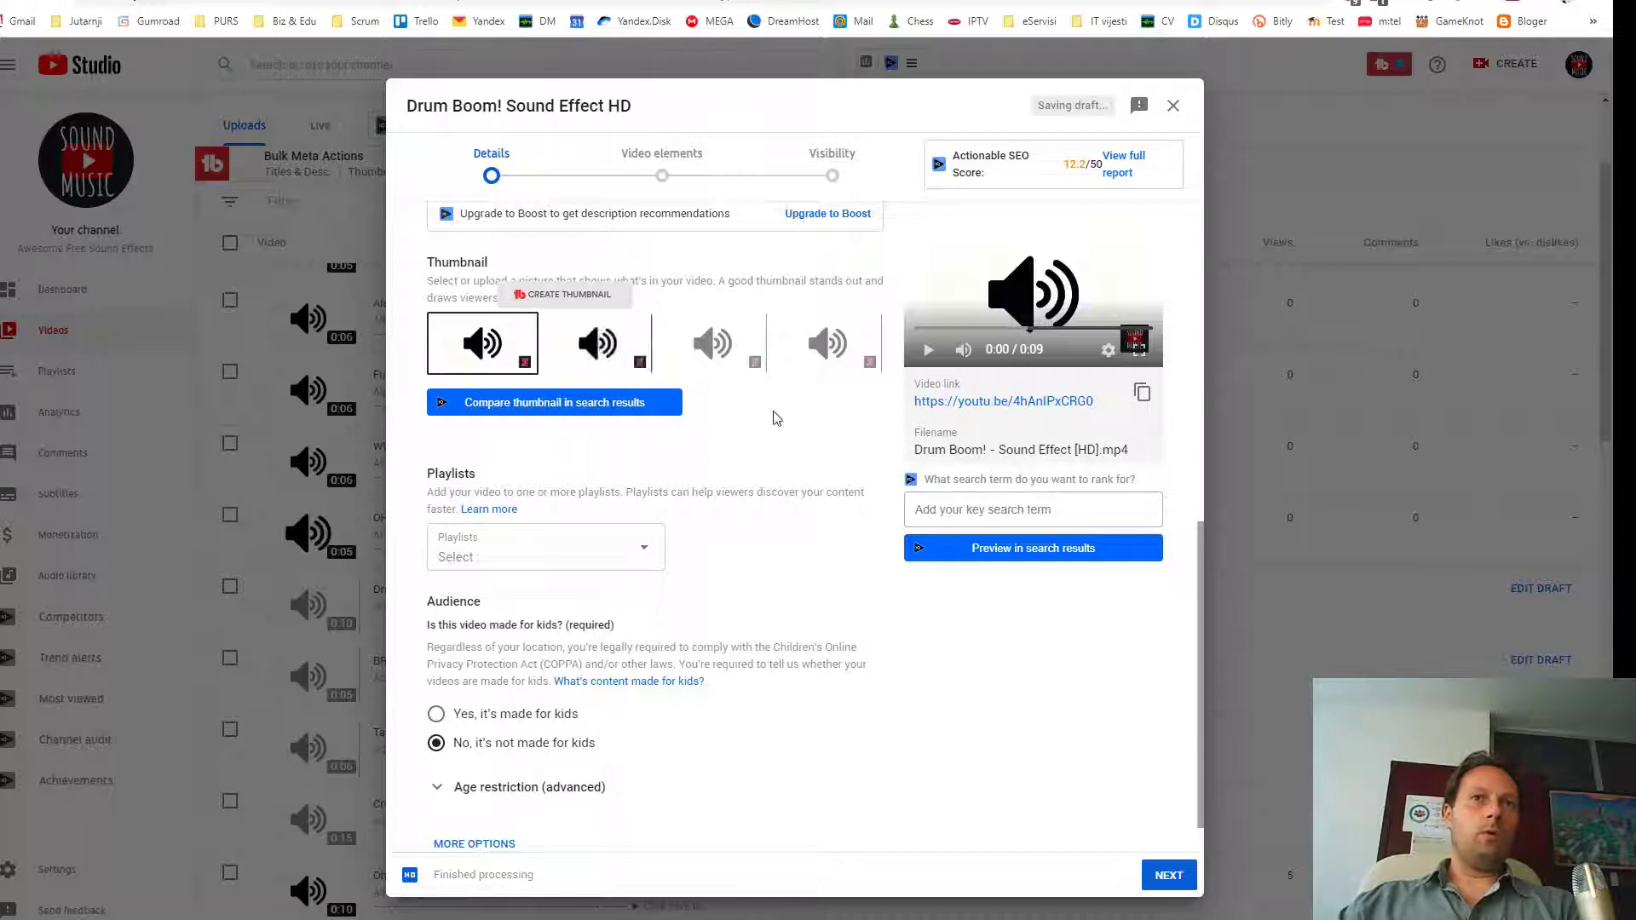
Add the video to the Funny Sounds playlist.
{"action": "scroll", "coordinate": [822, 478], "scroll_direction": "down", "scroll_amount": 1}
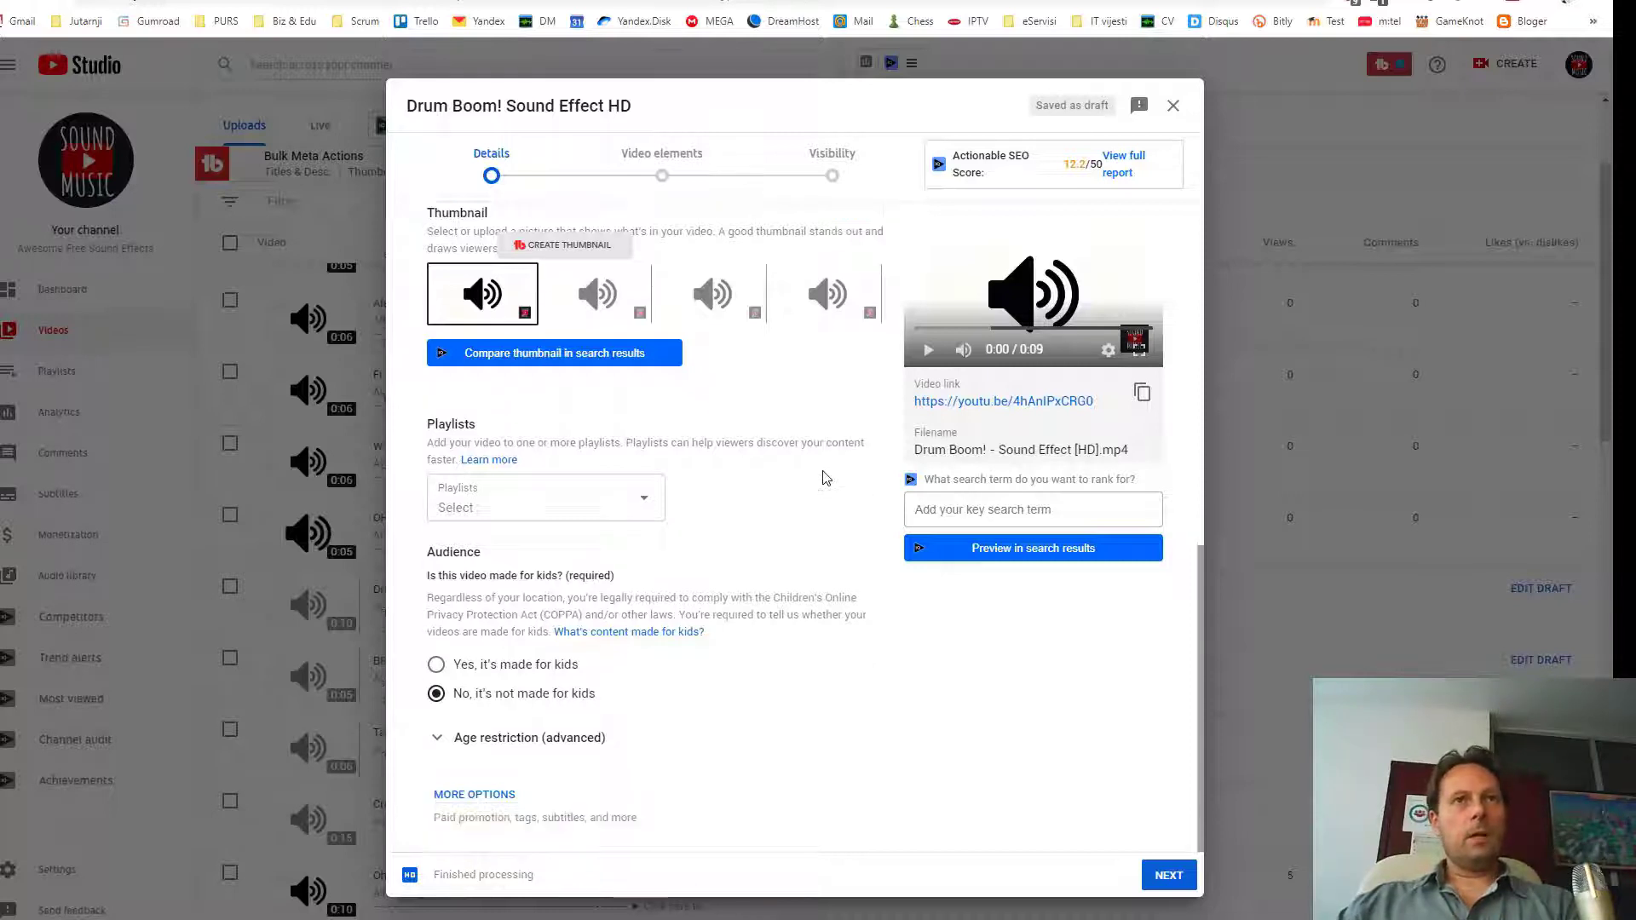
{"action": "left_click", "coordinate": [464, 506]}
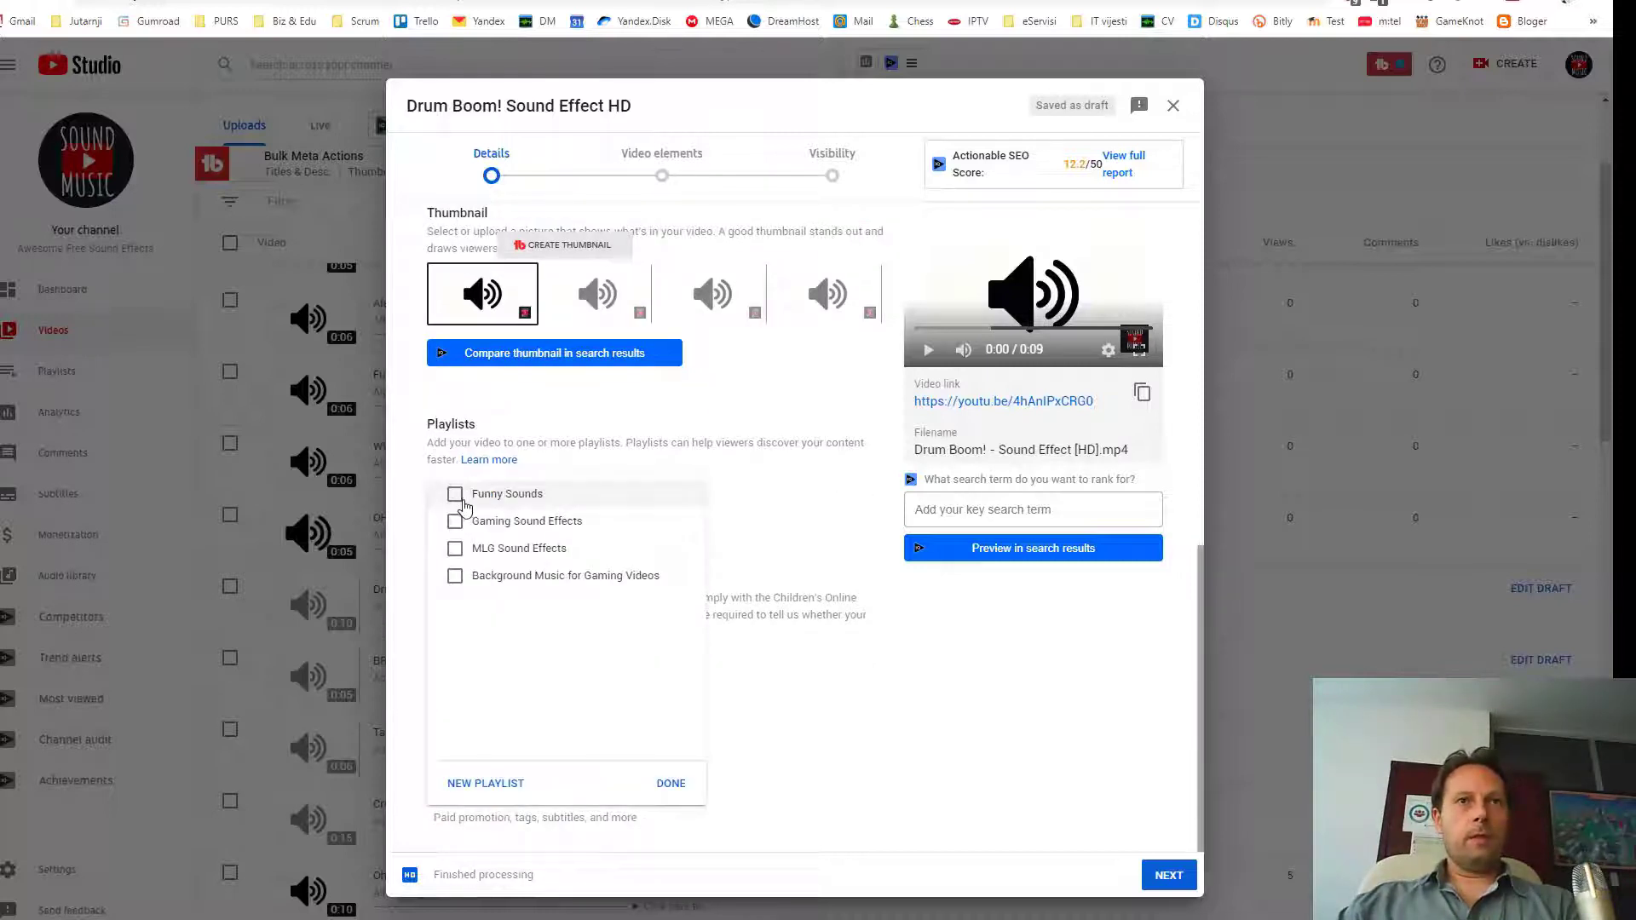
{"action": "left_click", "coordinate": [456, 502]}
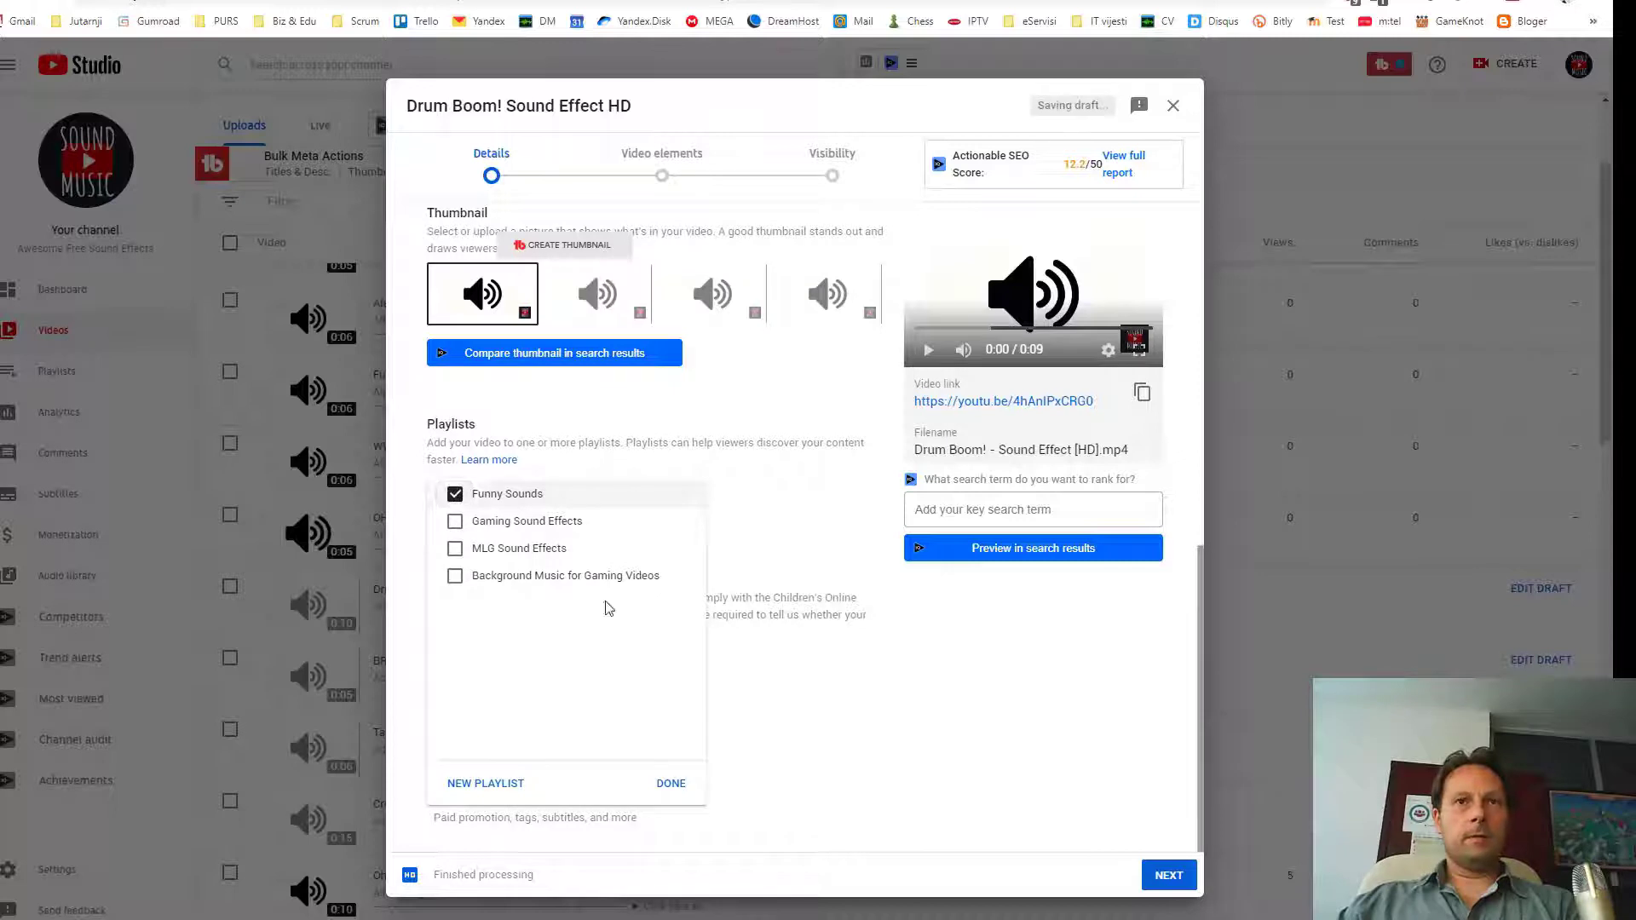
{"action": "left_click", "coordinate": [671, 784]}
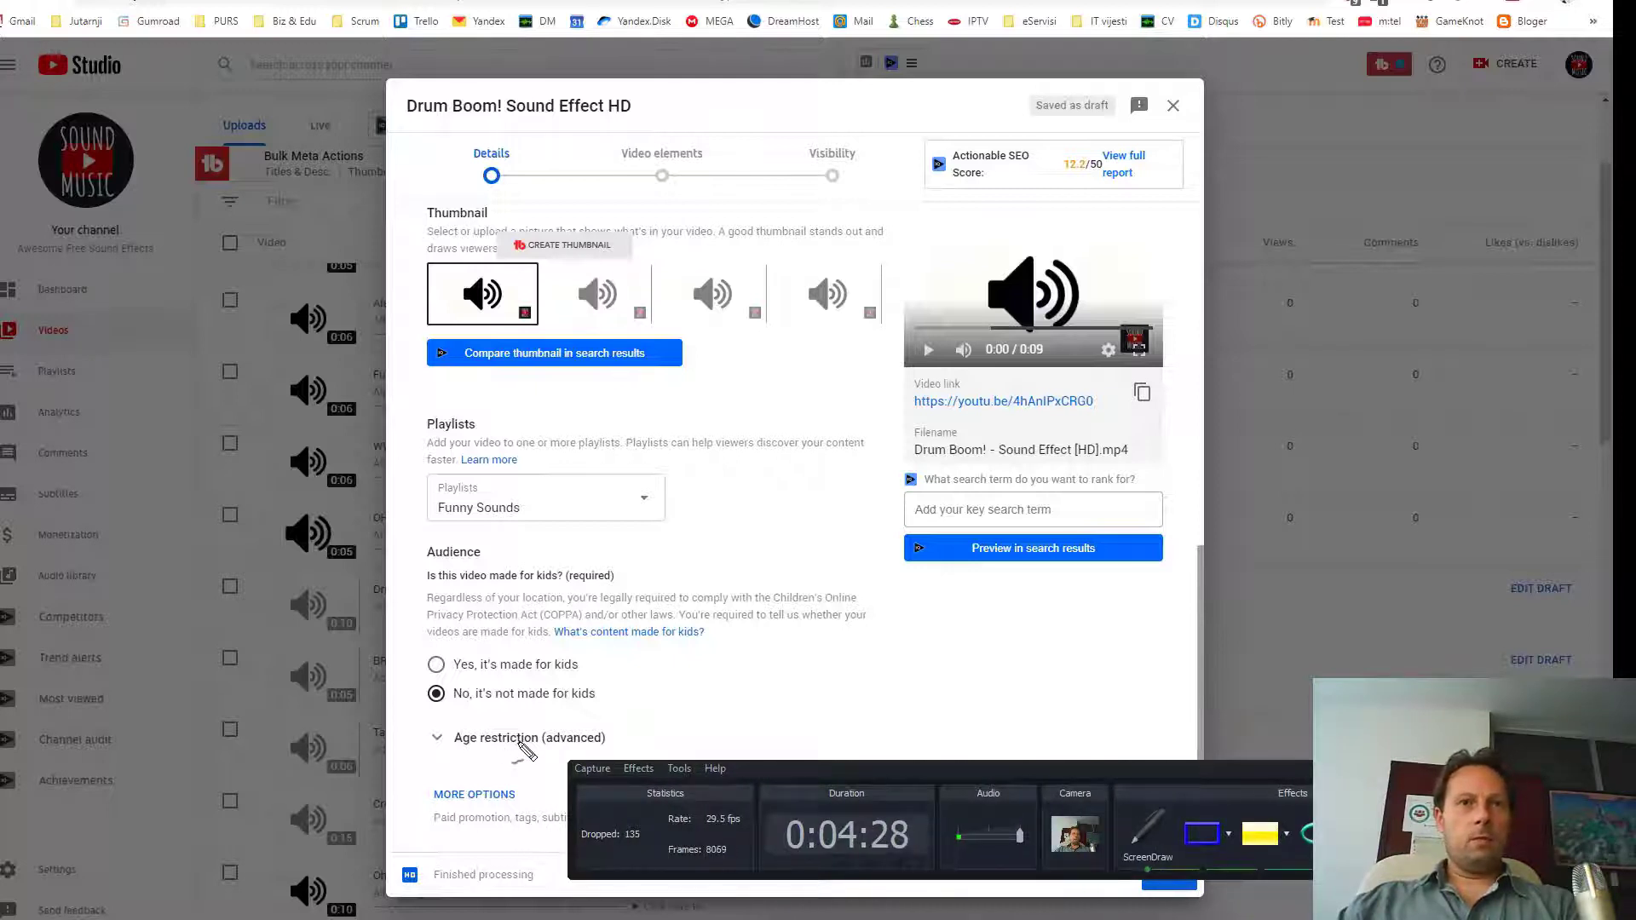
{"action": "mouse_move", "coordinate": [476, 772]}
{"action": "left_mouse_down"}
{"action": "mouse_move", "coordinate": [471, 842]}
{"action": "mouse_move", "coordinate": [520, 779]}
{"action": "mouse_move", "coordinate": [439, 809]}
{"action": "mouse_move", "coordinate": [532, 814]}
{"action": "mouse_move", "coordinate": [440, 812]}
{"action": "mouse_move", "coordinate": [472, 765]}
{"action": "mouse_move", "coordinate": [456, 841]}
{"action": "mouse_move", "coordinate": [532, 825]}
{"action": "left_mouse_up"}
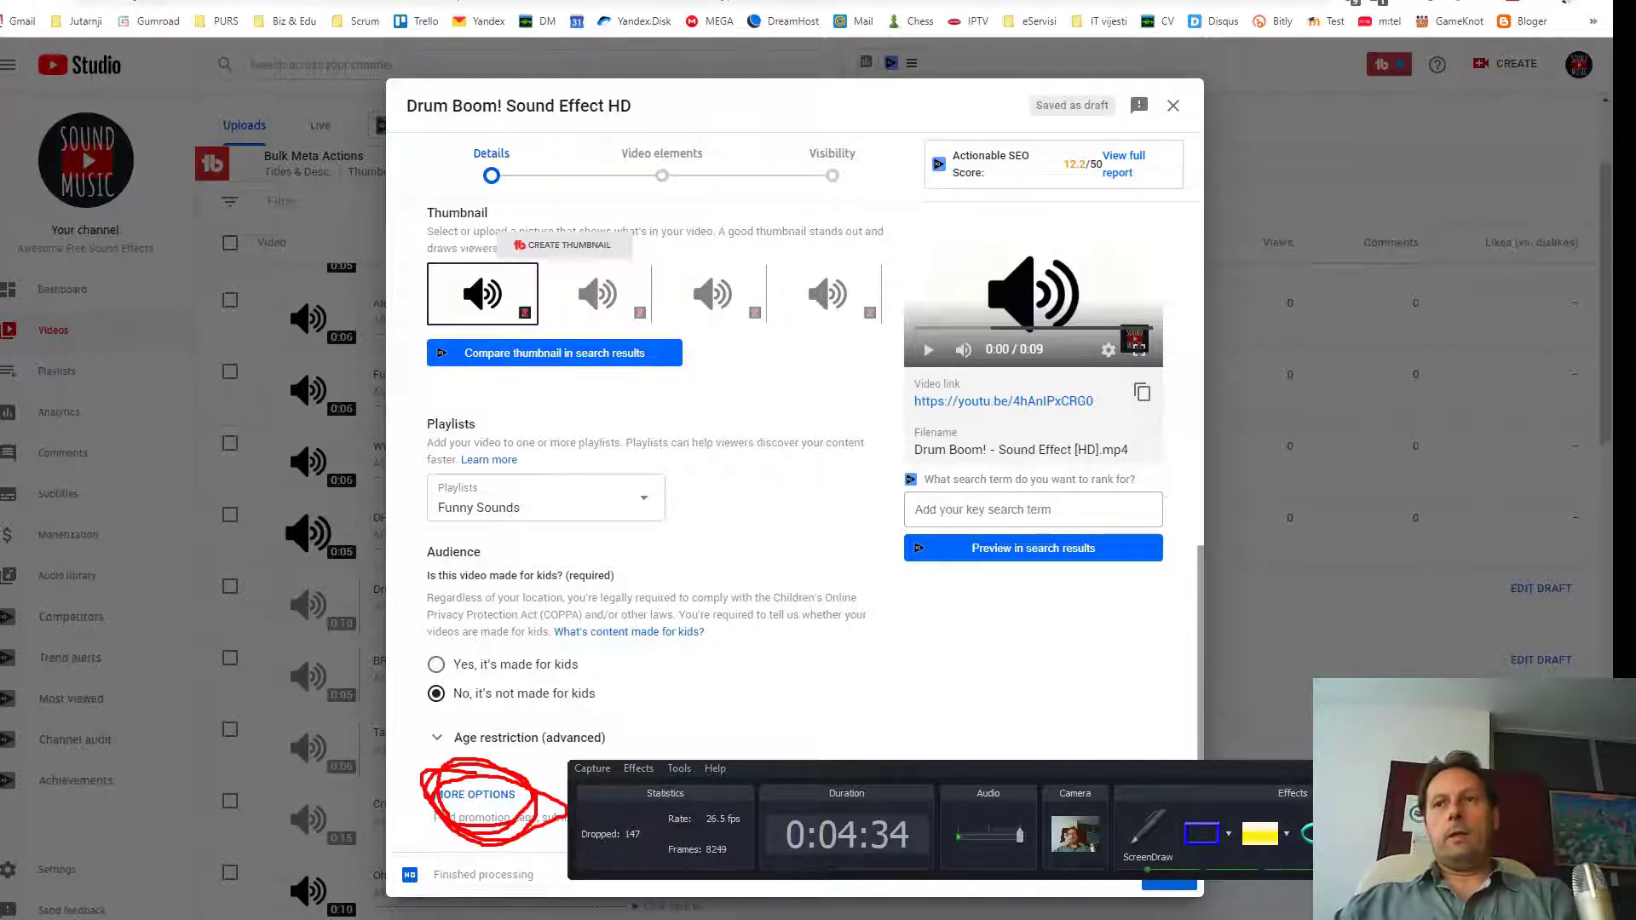
{"action": "key", "text": "Escape"}
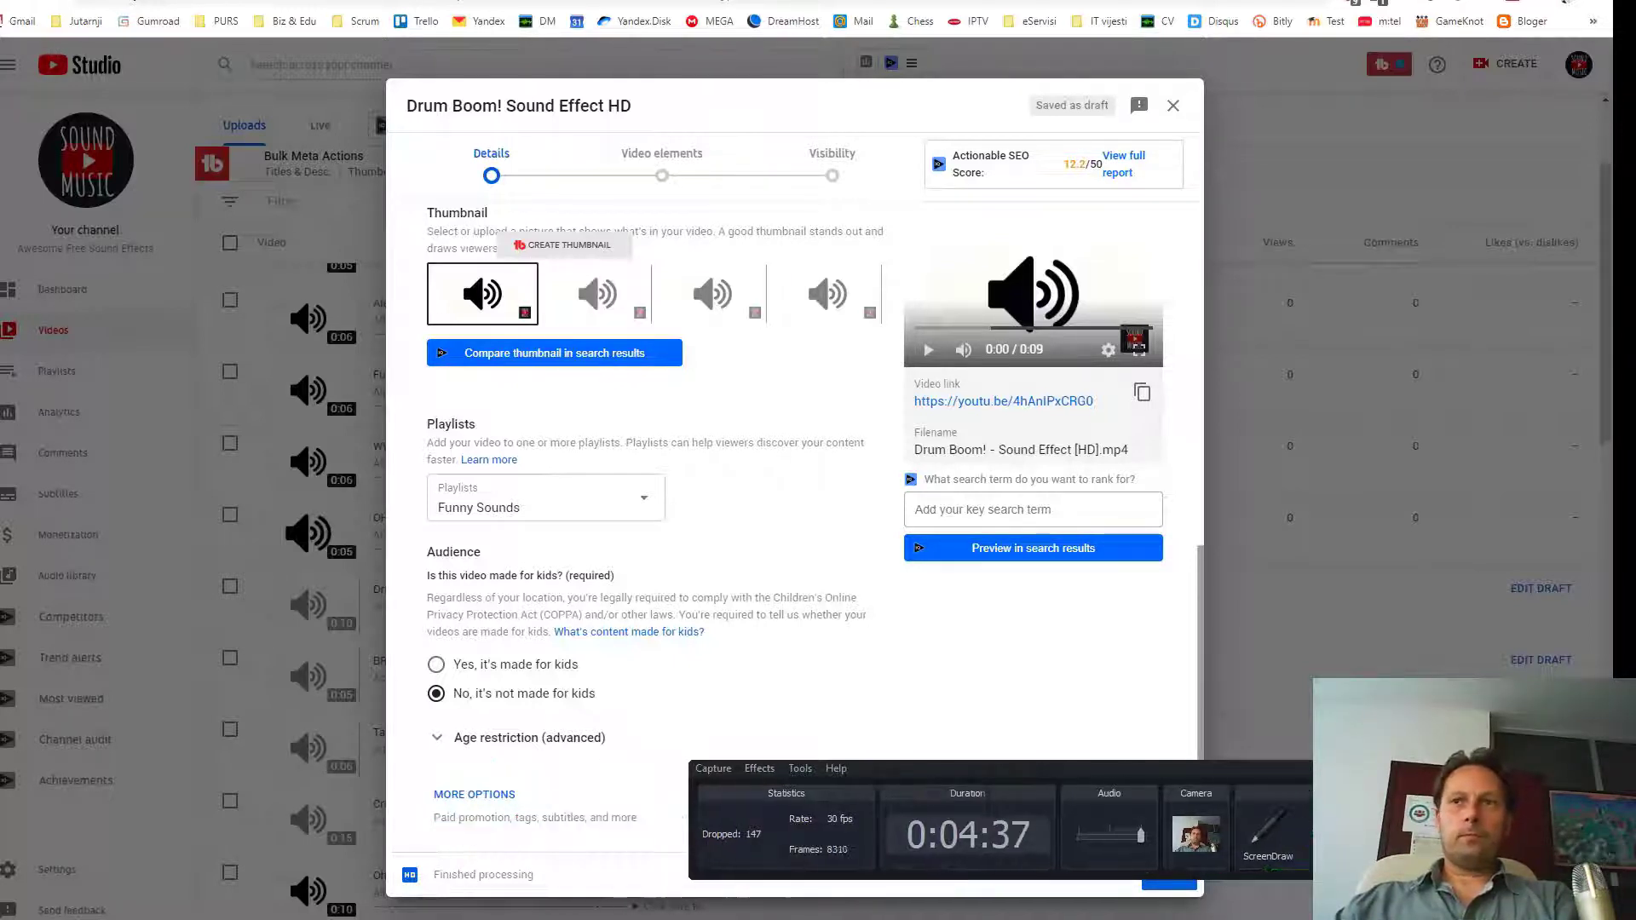
Show the additional options of the video details, down to the paid promotion and tags sections.
{"action": "left_click", "coordinate": [503, 795]}
{"action": "scroll", "coordinate": [664, 761], "scroll_direction": "down", "scroll_amount": 2}
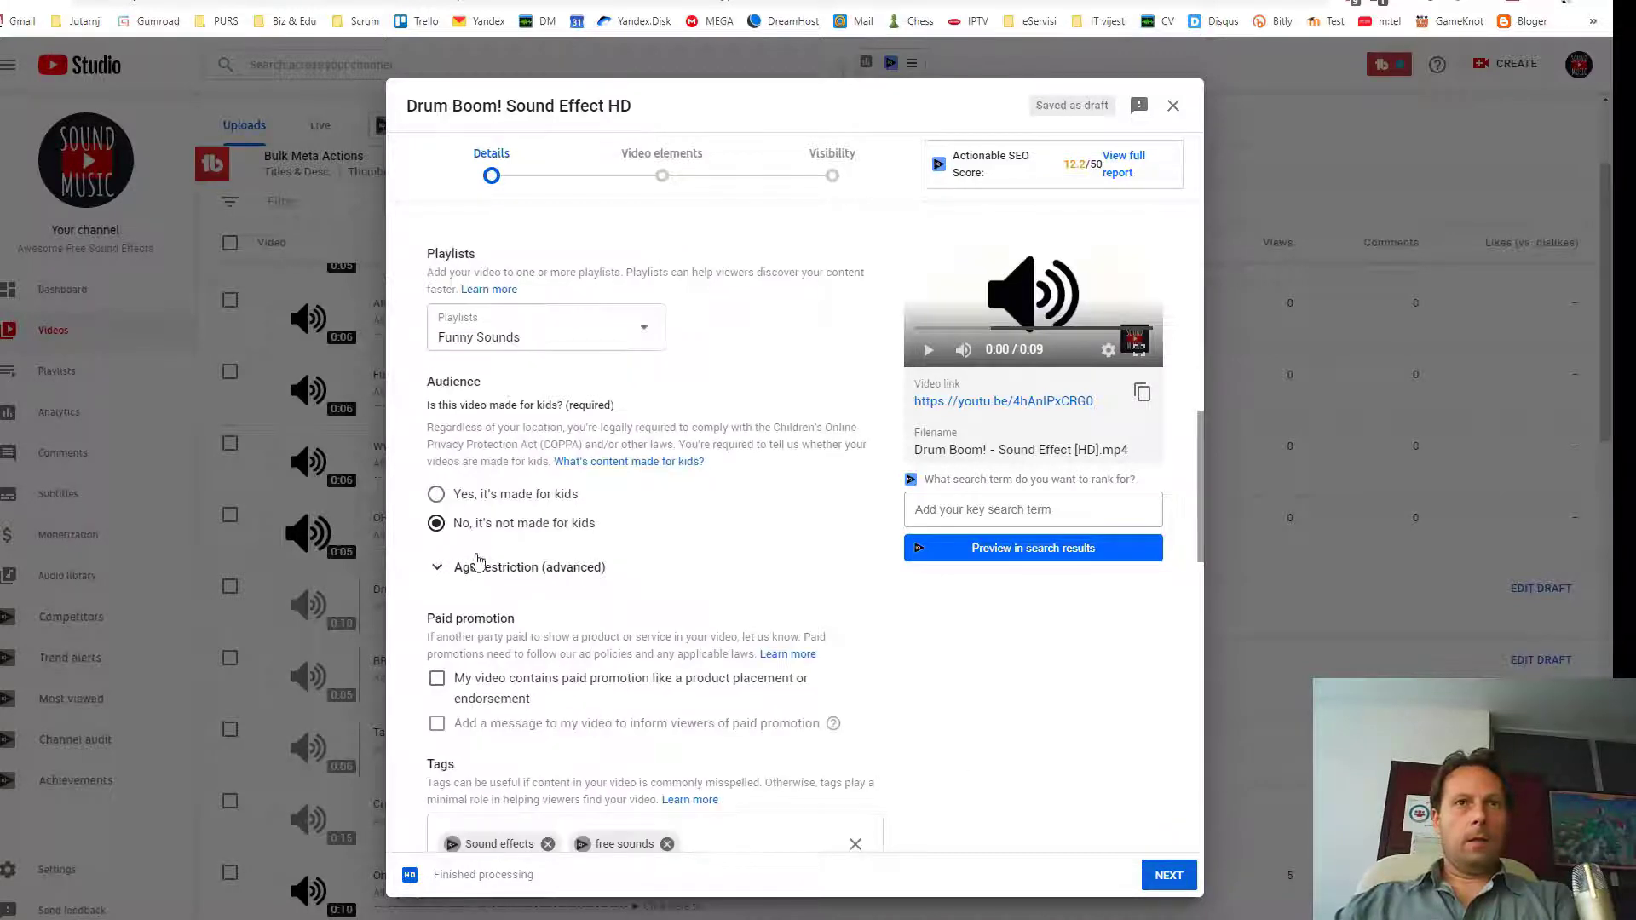
{"action": "scroll", "coordinate": [494, 530], "scroll_direction": "down", "scroll_amount": 1}
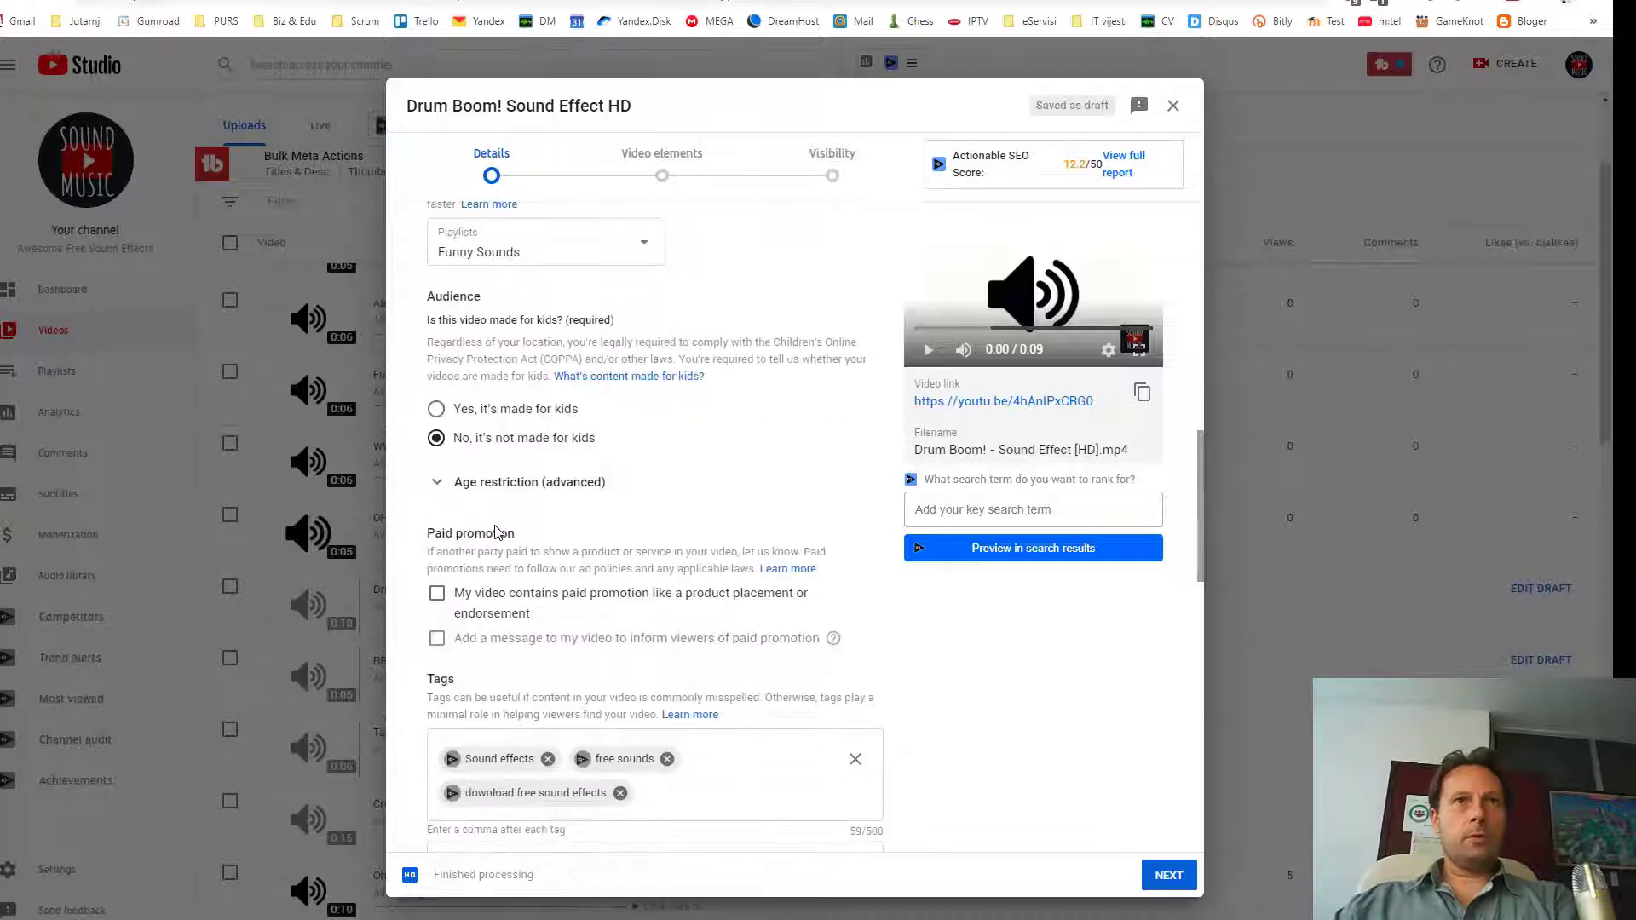
Add the tag Drum, the first word of the video title, to the video's existing tags.
{"action": "scroll", "coordinate": [498, 532], "scroll_direction": "down", "scroll_amount": 2}
{"action": "scroll", "coordinate": [591, 540], "scroll_direction": "down", "scroll_amount": 1}
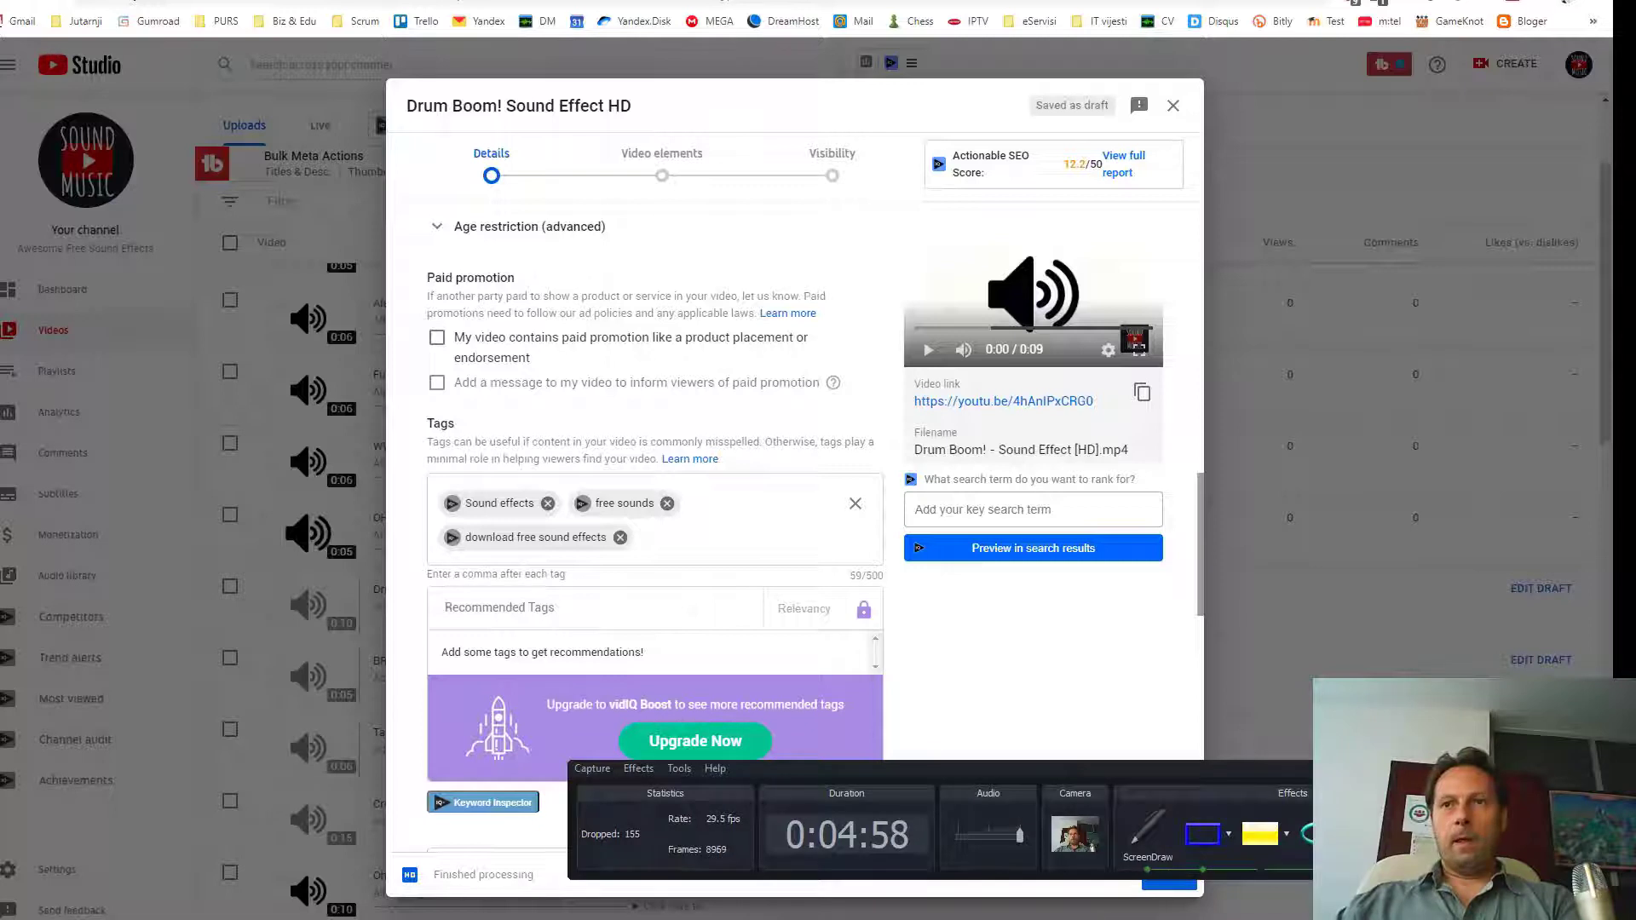
{"action": "mouse_move", "coordinate": [859, 563]}
{"action": "left_mouse_down"}
{"action": "mouse_move", "coordinate": [847, 573]}
{"action": "mouse_move", "coordinate": [868, 588]}
{"action": "mouse_move", "coordinate": [848, 558]}
{"action": "mouse_move", "coordinate": [839, 588]}
{"action": "mouse_move", "coordinate": [862, 554]}
{"action": "mouse_move", "coordinate": [869, 573]}
{"action": "left_mouse_up"}
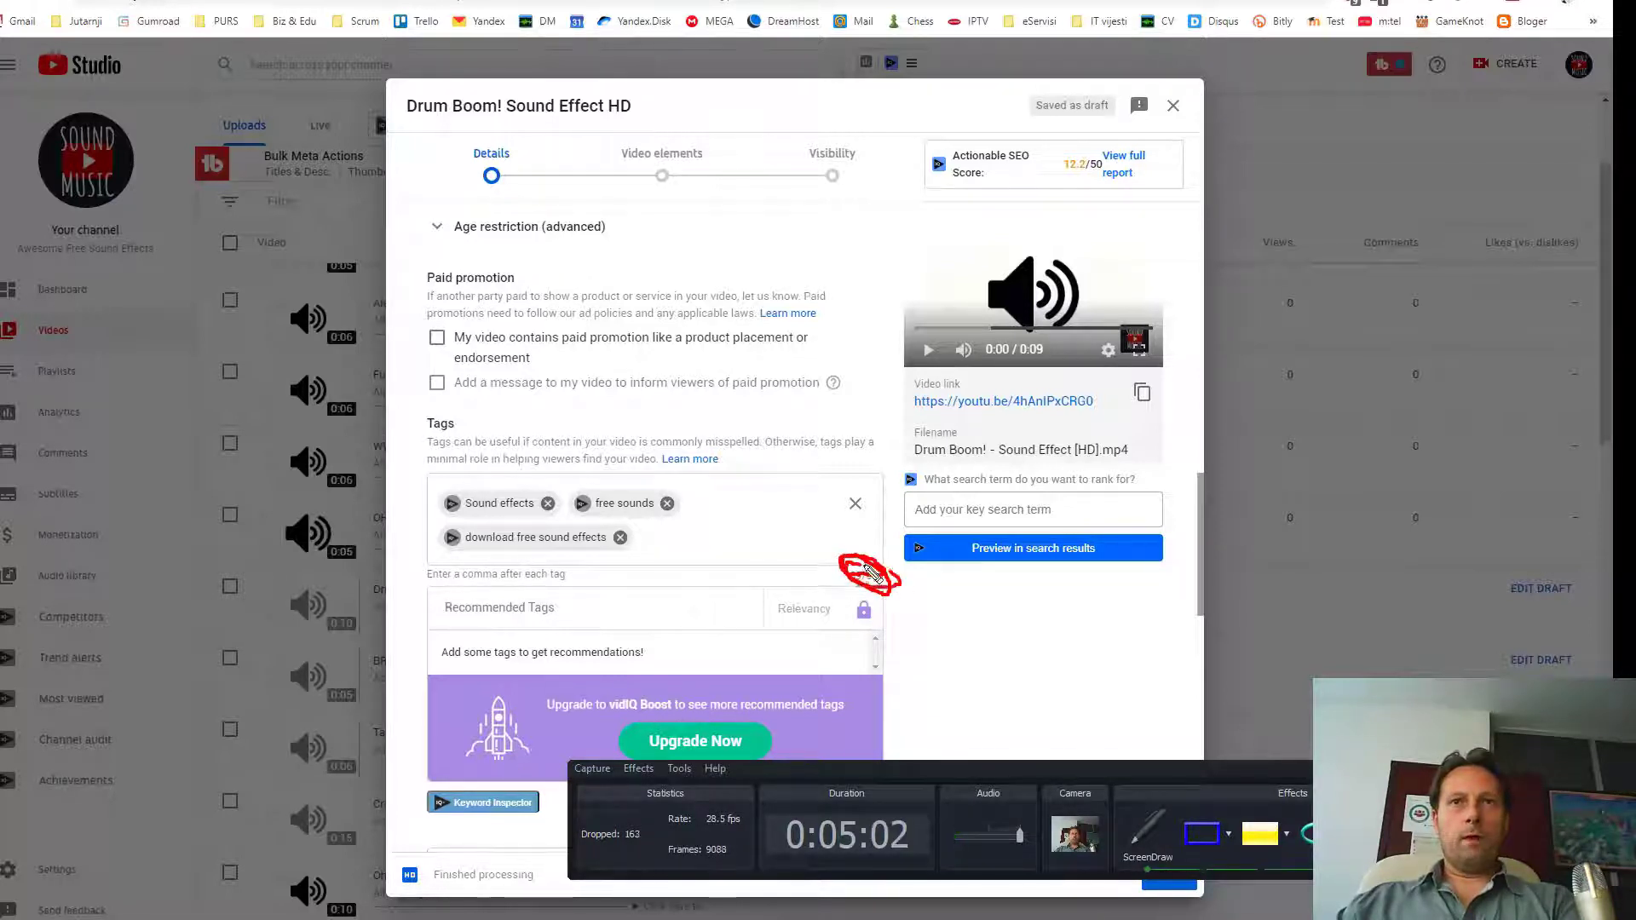
{"action": "key", "text": "Escape"}
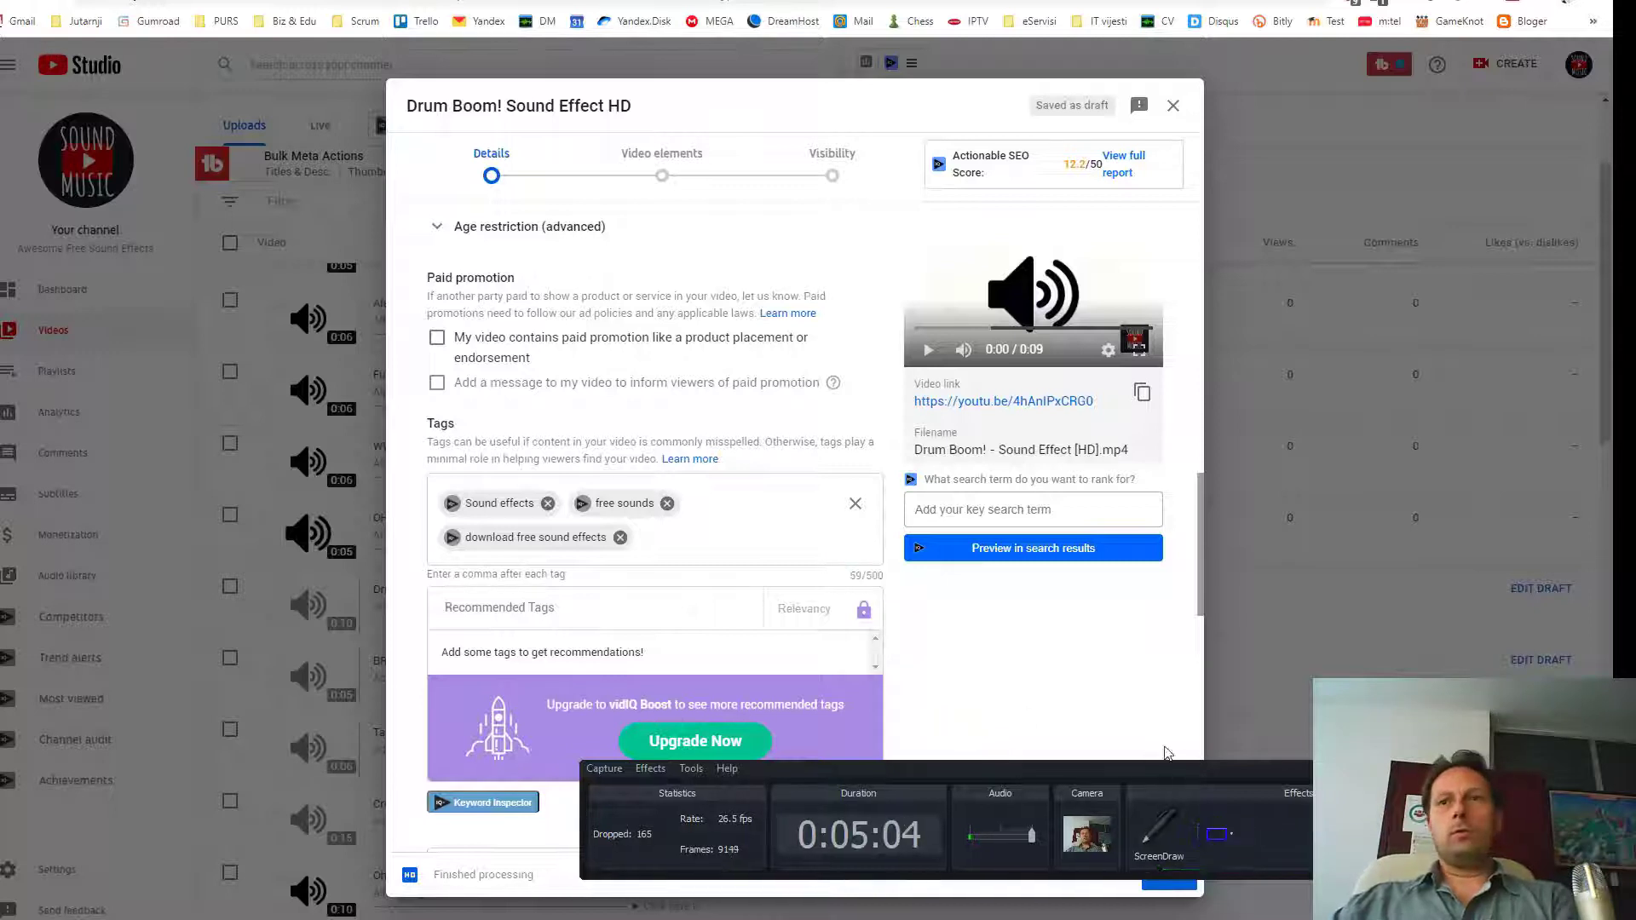
{"action": "left_click", "coordinate": [675, 558]}
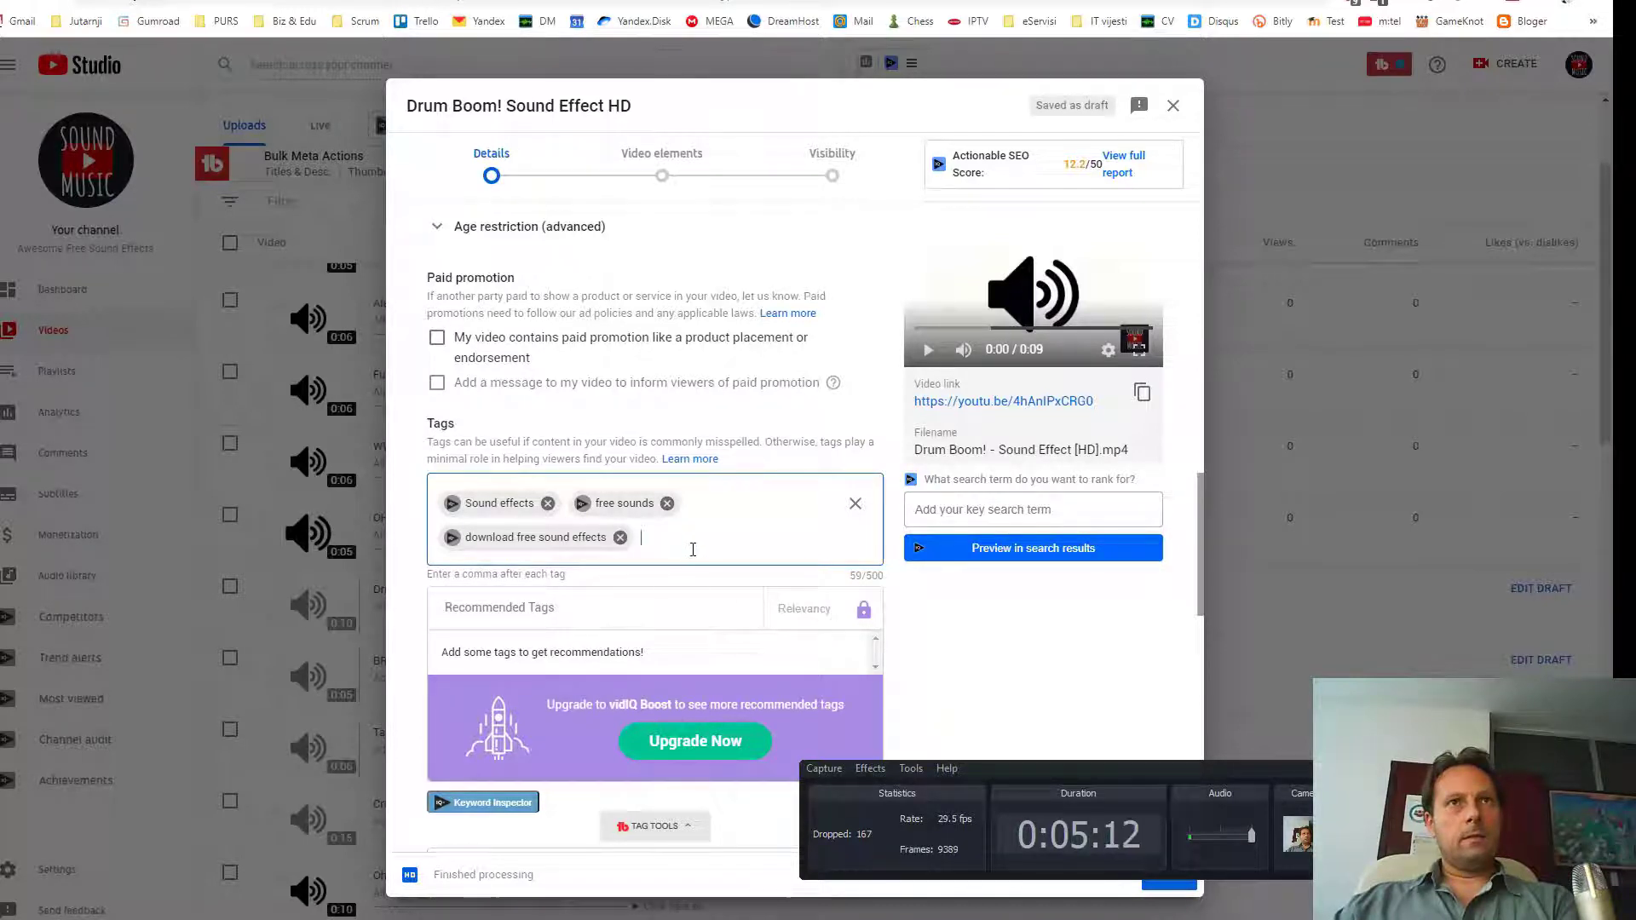
{"action": "left_click", "coordinate": [411, 105]}
{"action": "left_click_drag", "start_coordinate": [411, 105], "coordinate": [443, 104]}
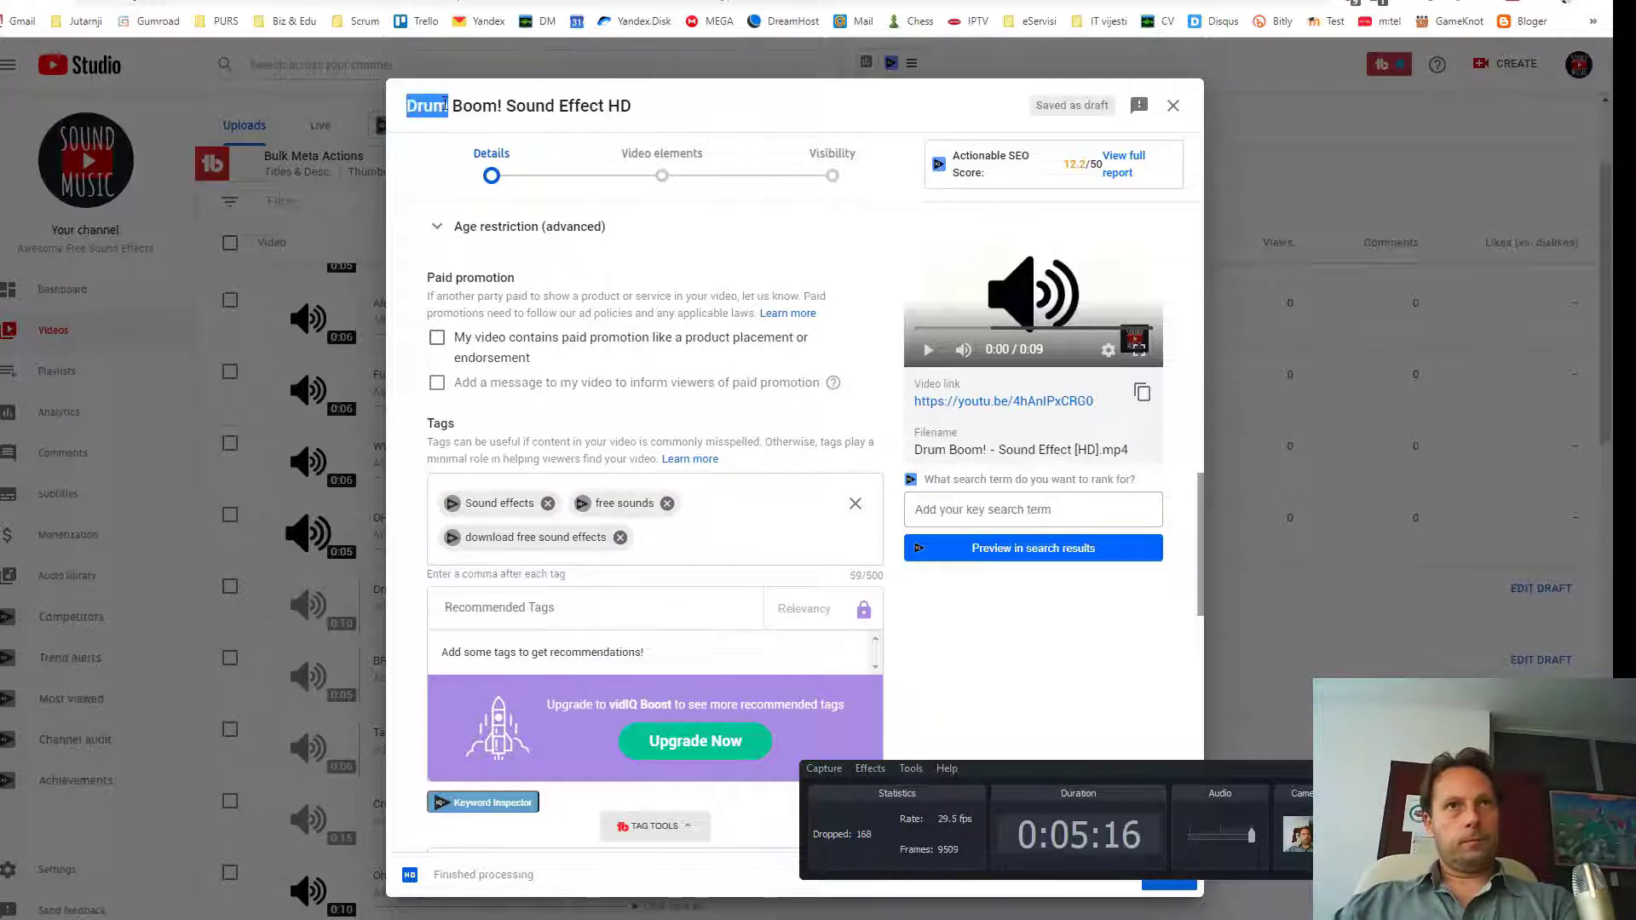
{"action": "left_click", "coordinate": [650, 535]}
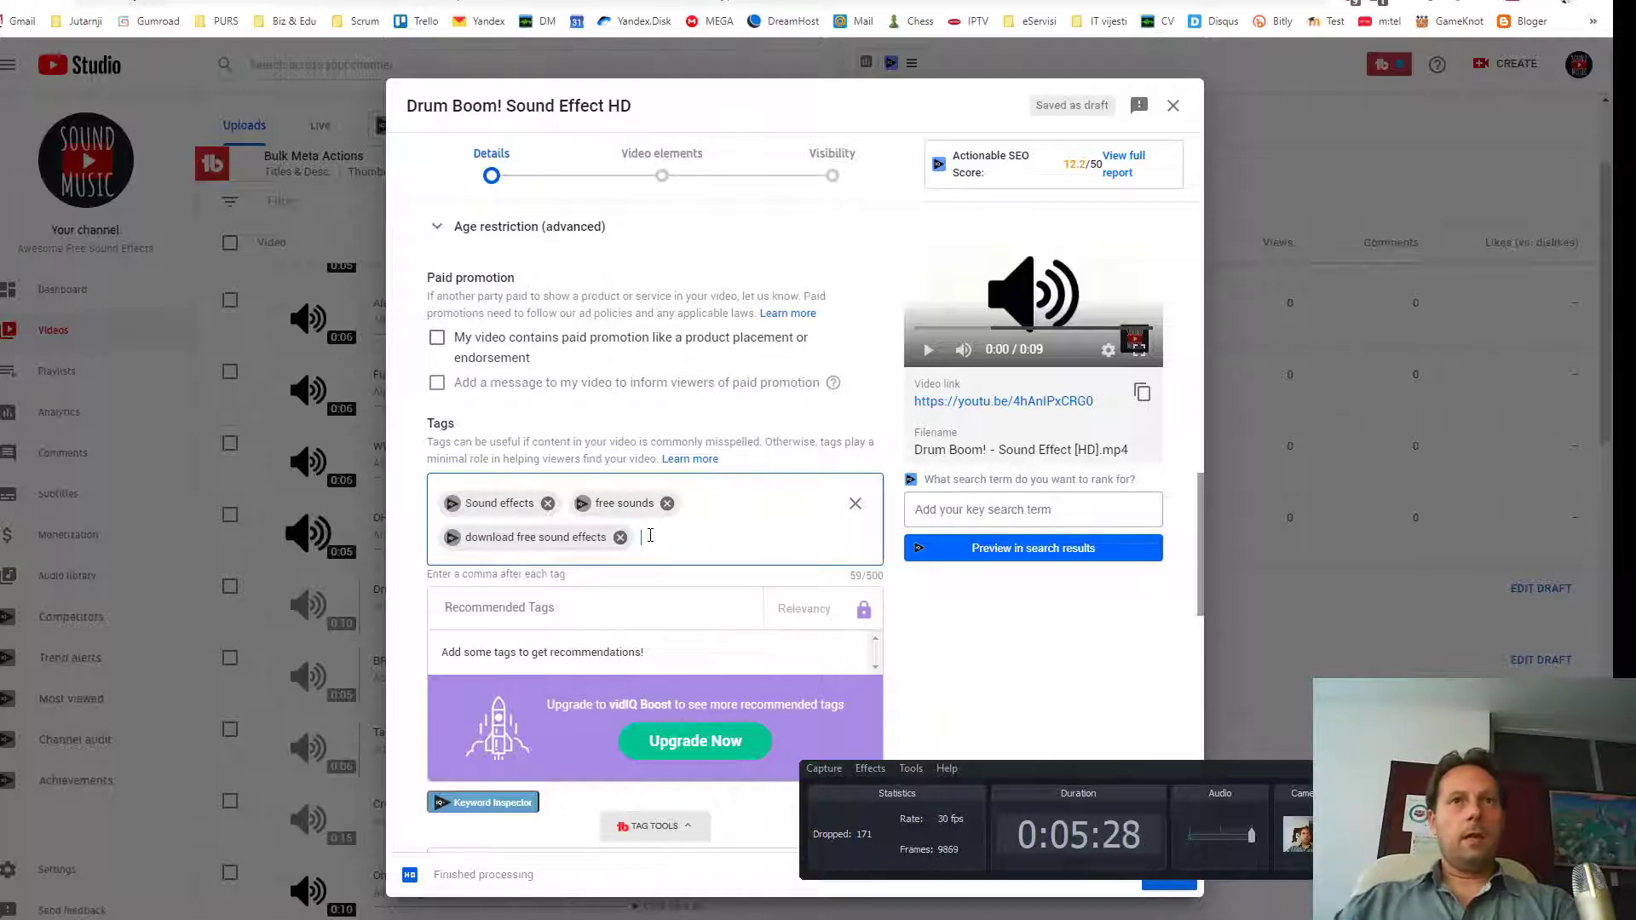
{"action": "type", "text": "Drum,"}
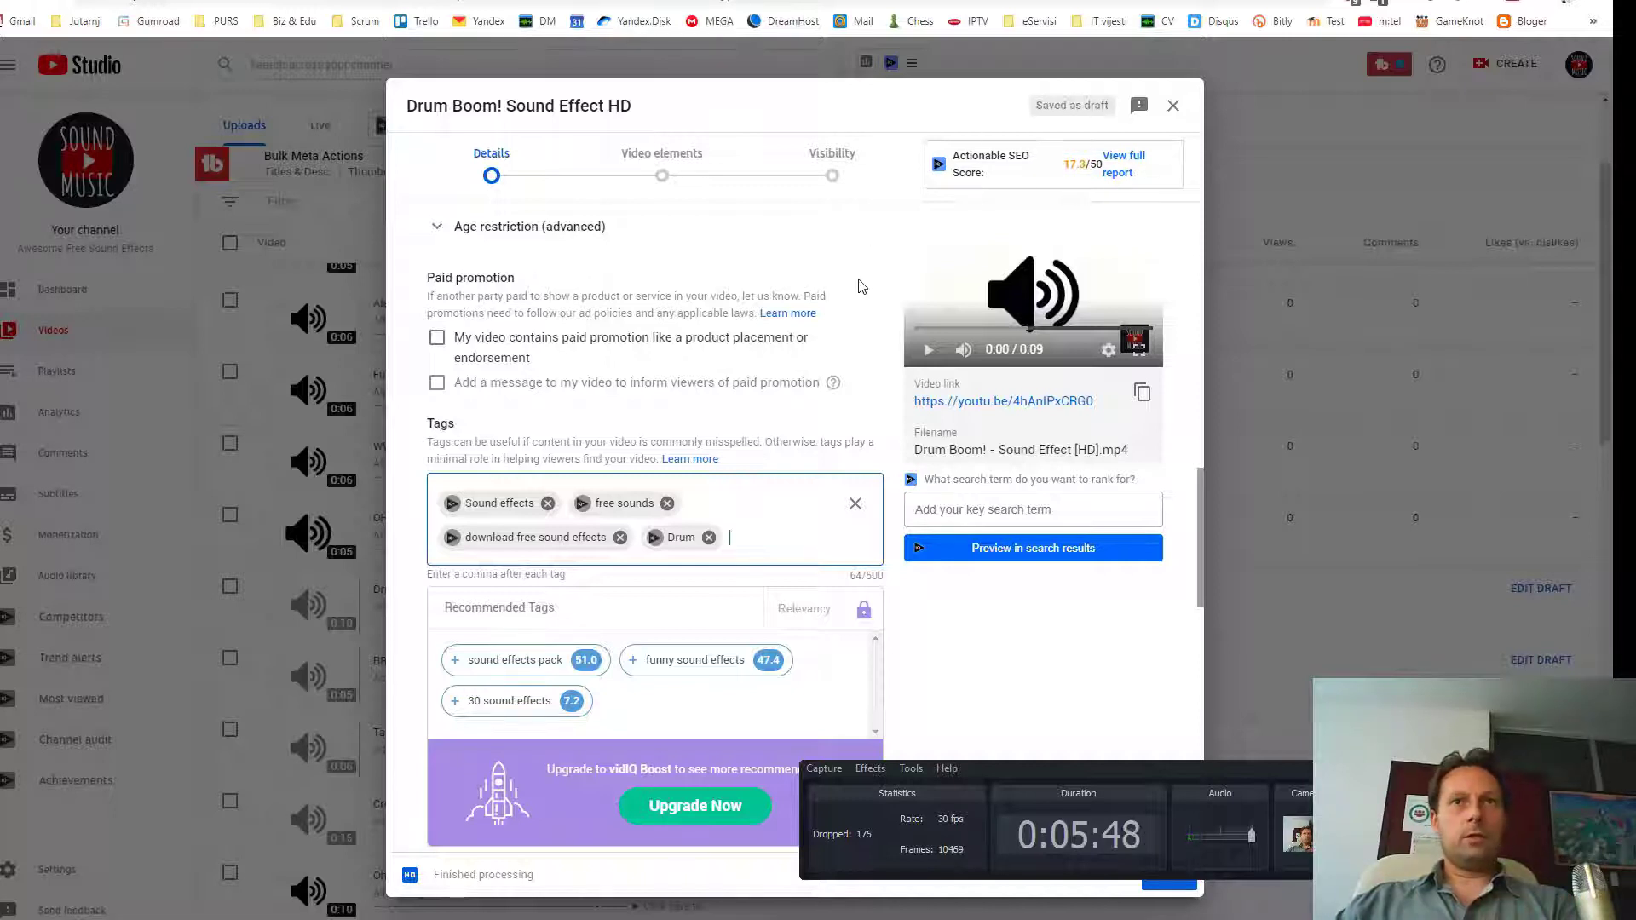
Copy the word Boom from the video title and add it as a separate tag.
{"action": "mouse_move", "coordinate": [490, 661]}
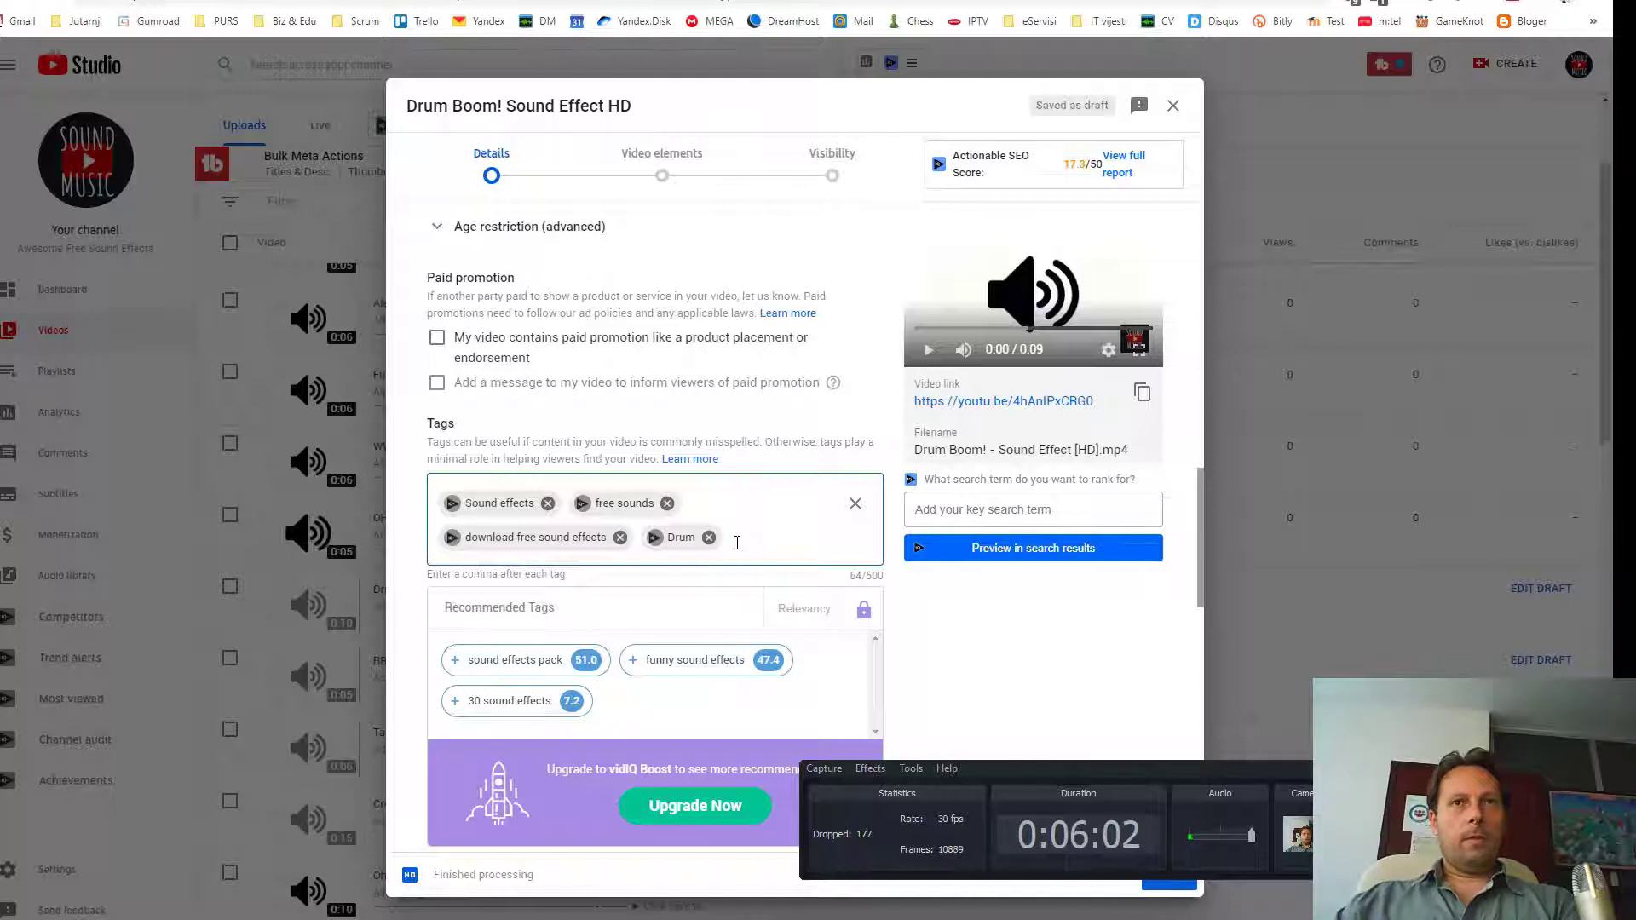
{"action": "double_click", "coordinate": [477, 105]}
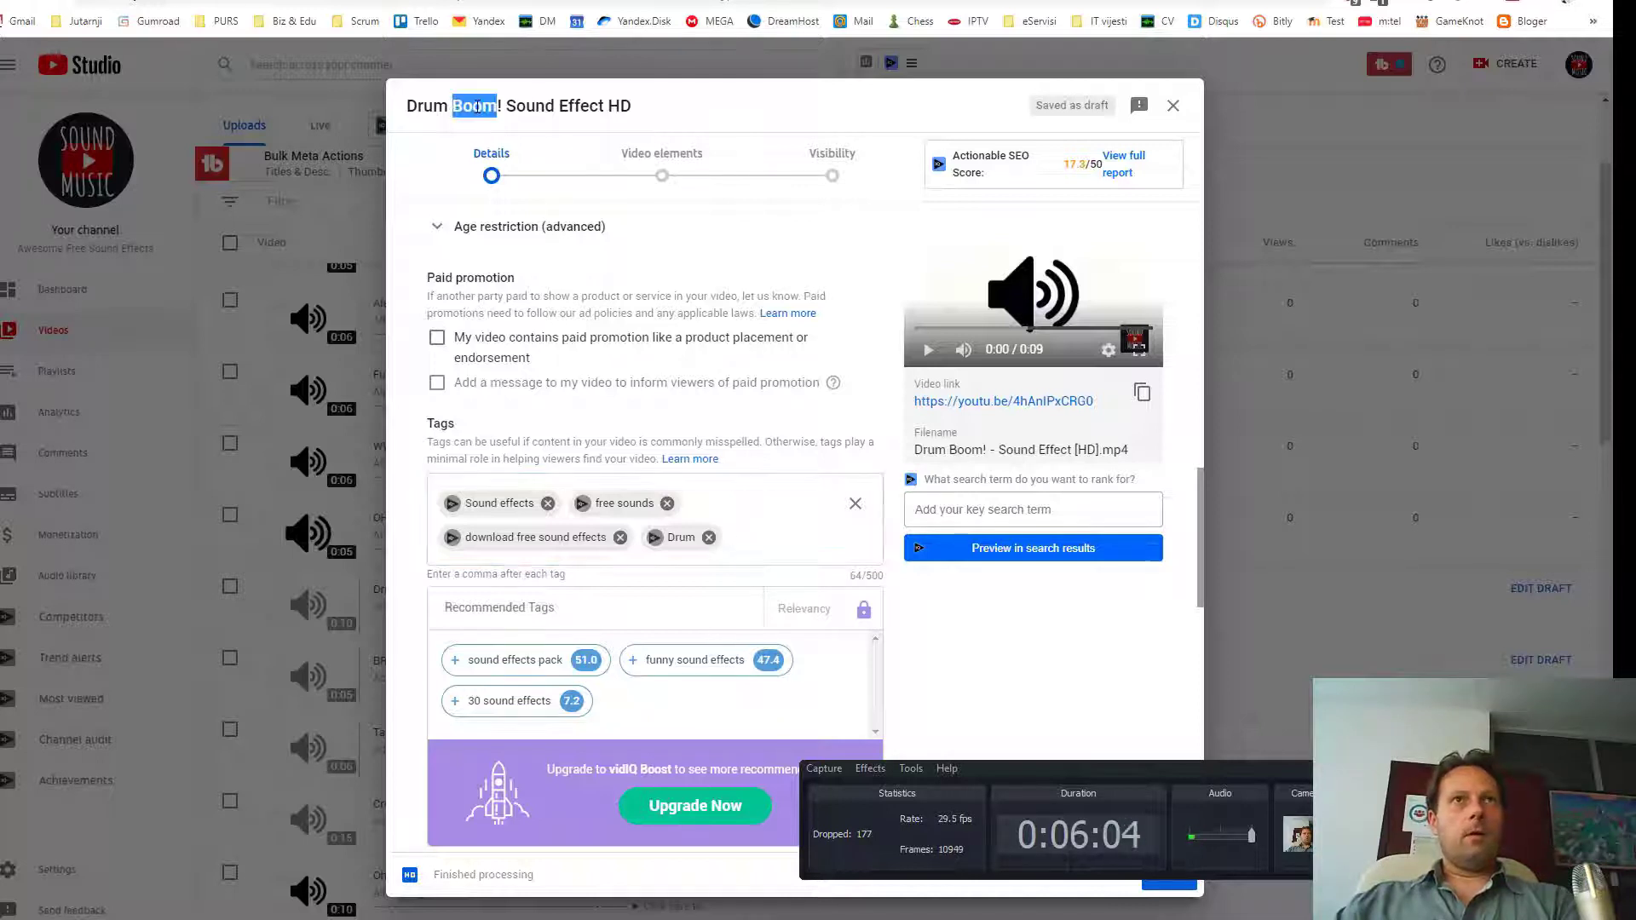
{"action": "key", "text": "ctrl+c"}
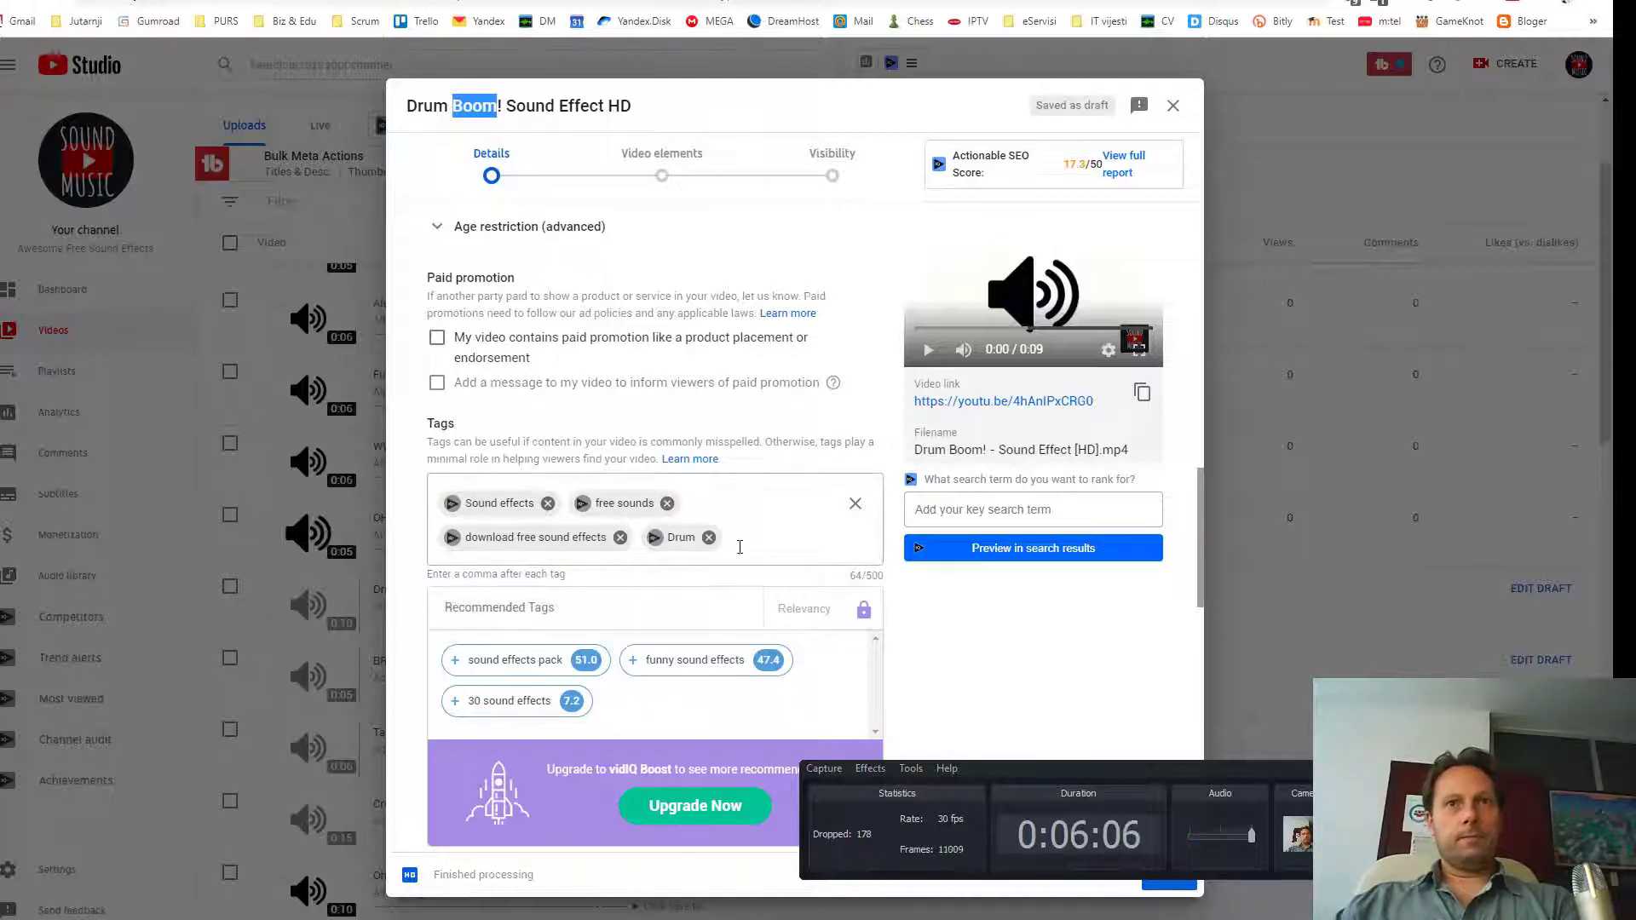
{"action": "left_click", "coordinate": [747, 544]}
{"action": "key", "text": "ctrl+v"}
{"action": "key", "text": "Return"}
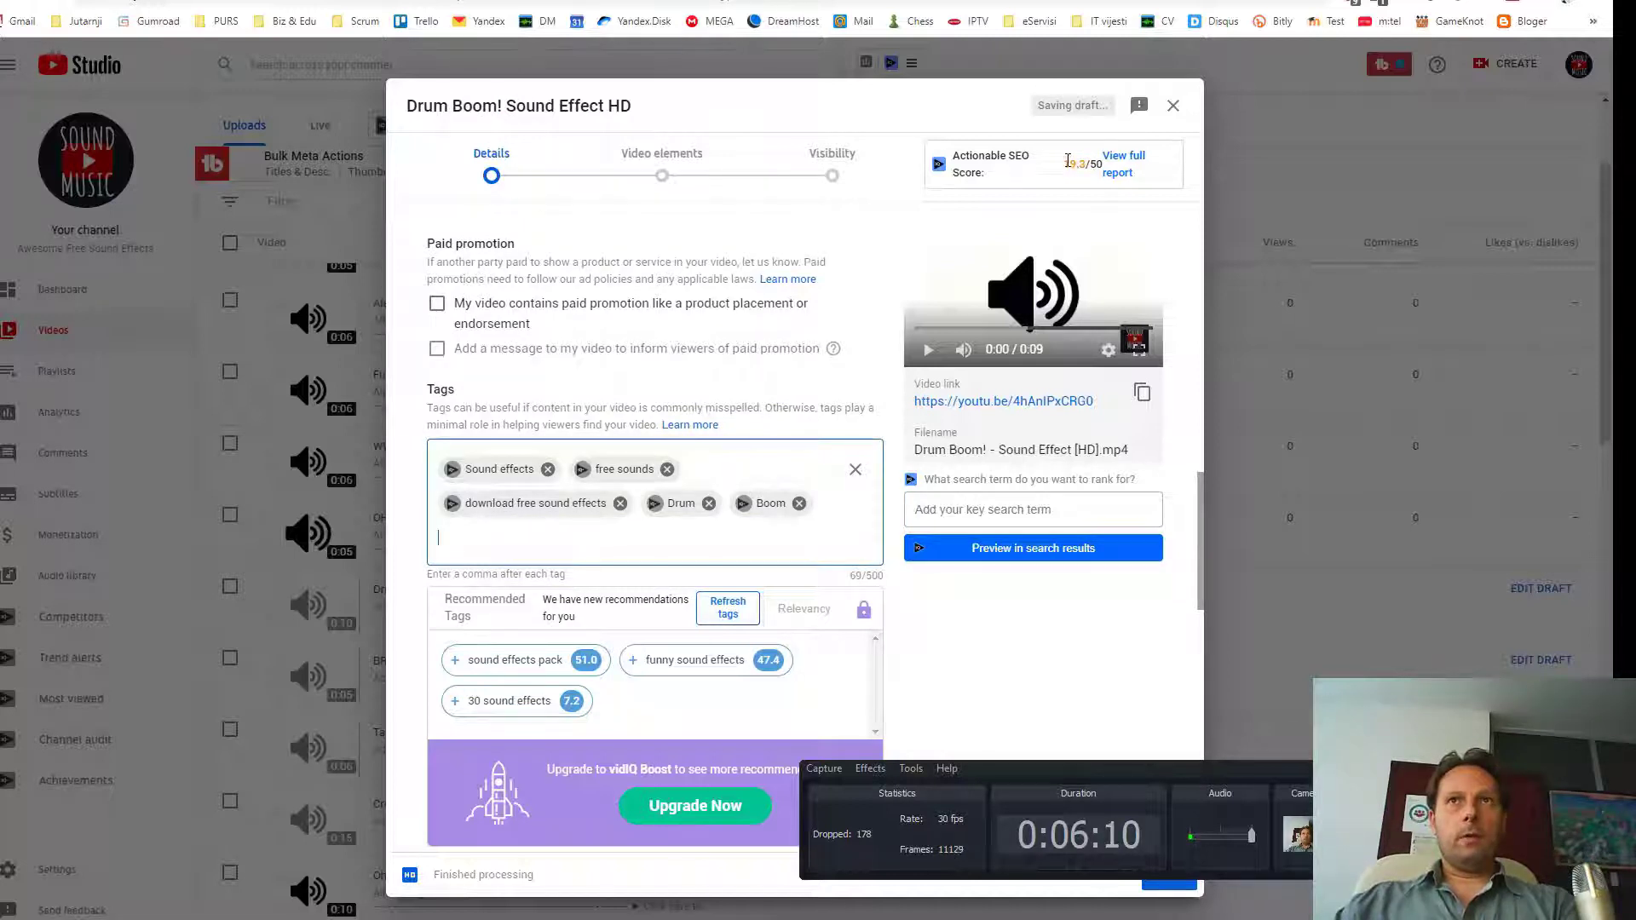
{"action": "left_click_drag", "start_coordinate": [1068, 161], "coordinate": [1075, 160]}
{"action": "left_click", "coordinate": [1014, 181]}
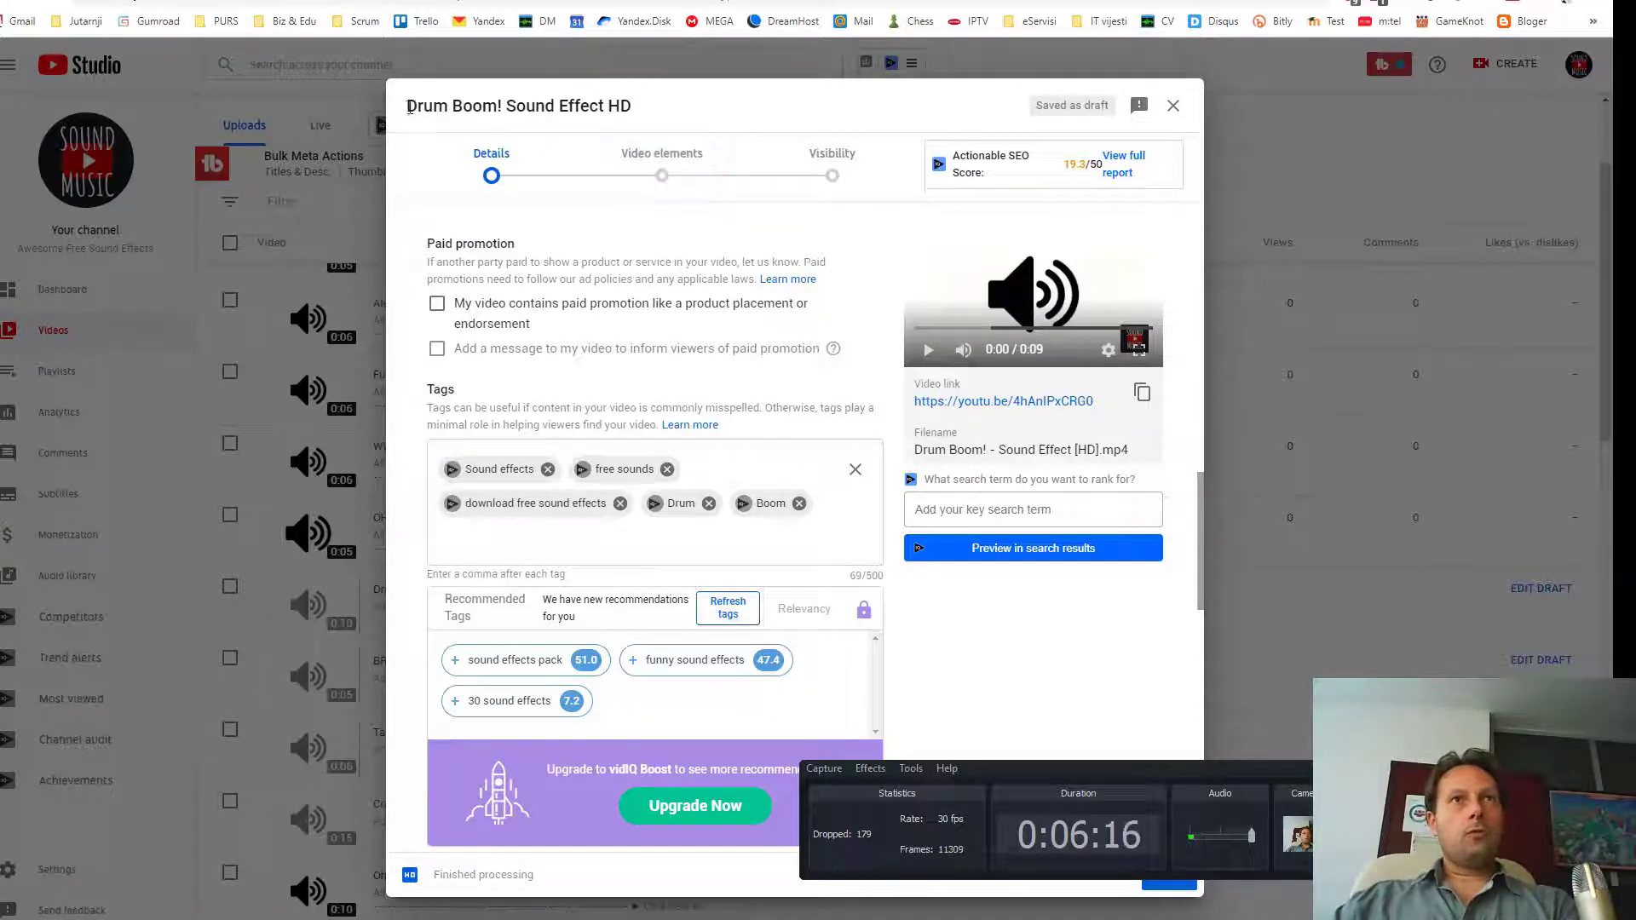
Copy the phrase Drum Boom from the video title and add it as another tag.
{"action": "left_click_drag", "start_coordinate": [409, 106], "coordinate": [499, 107]}
{"action": "key", "text": "ctrl+c"}
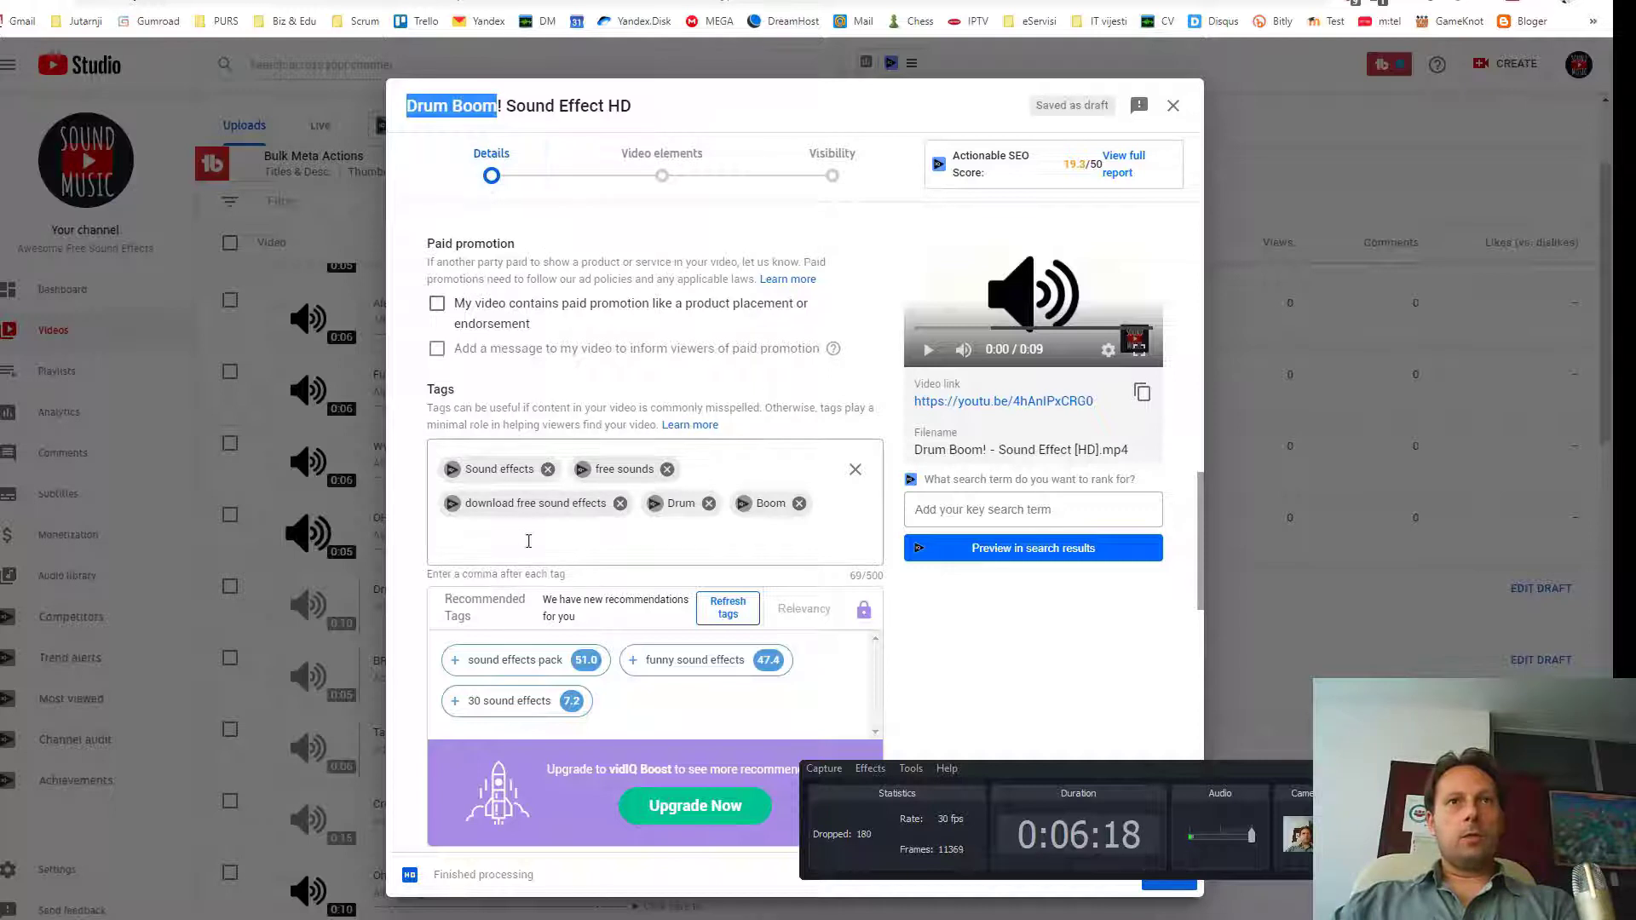
{"action": "left_click", "coordinate": [521, 538]}
{"action": "key", "text": "ctrl+v"}
{"action": "key", "text": "Return"}
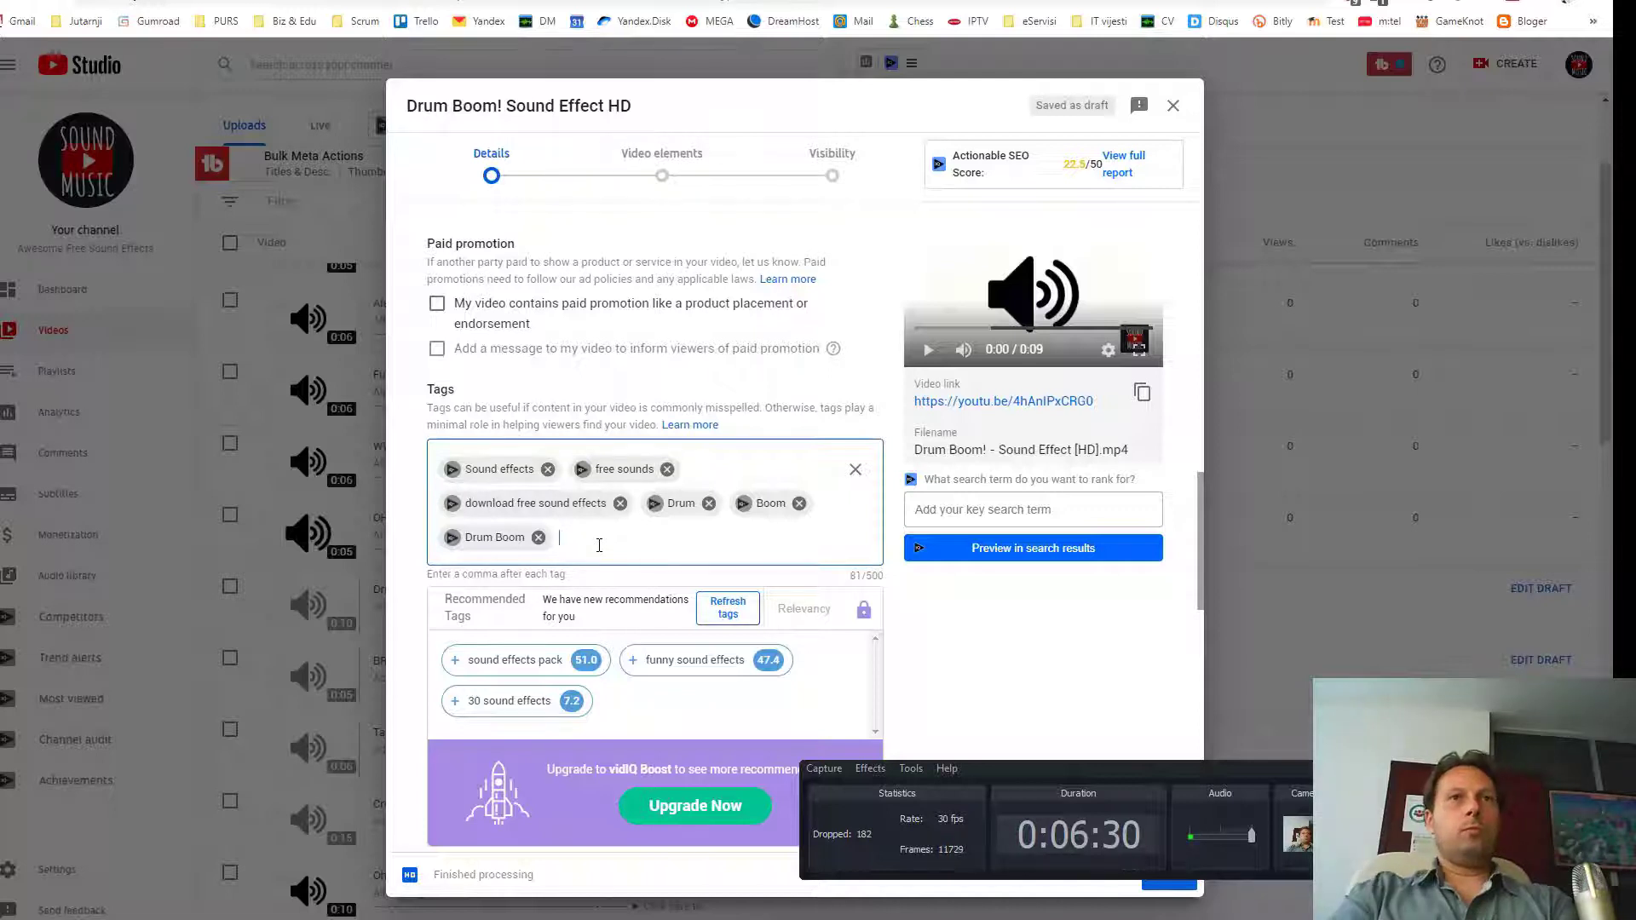
Enter "drum boom sound effect" in the tags and accept the matching suggested term as a tag.
{"action": "type", "text": "dru"}
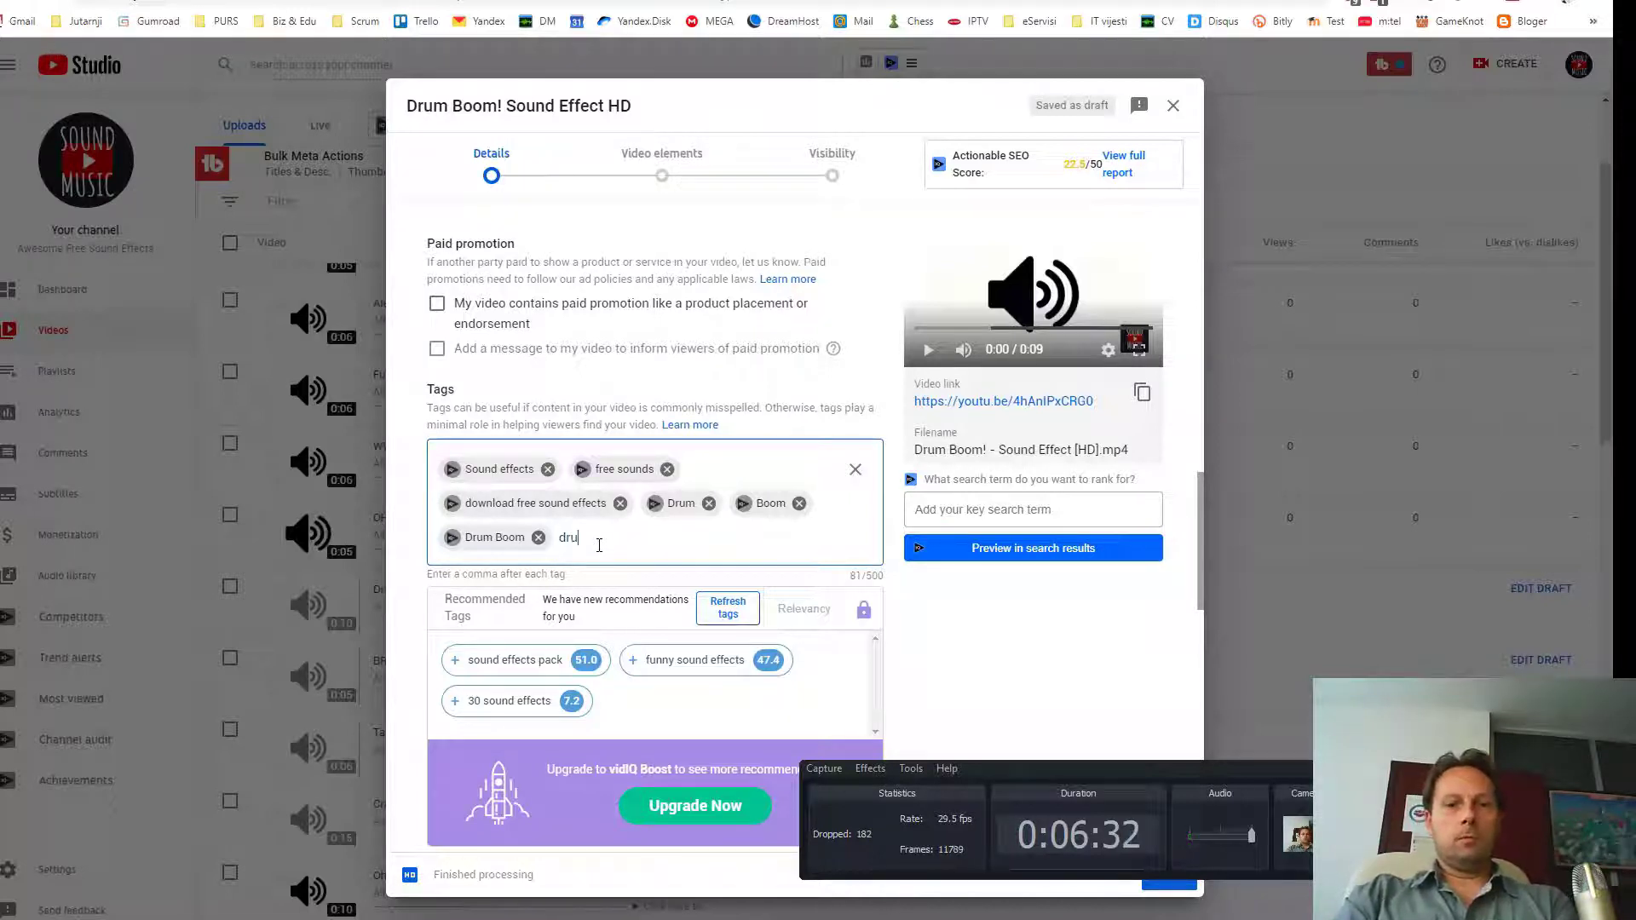
{"action": "type", "text": "m boom sound effect"}
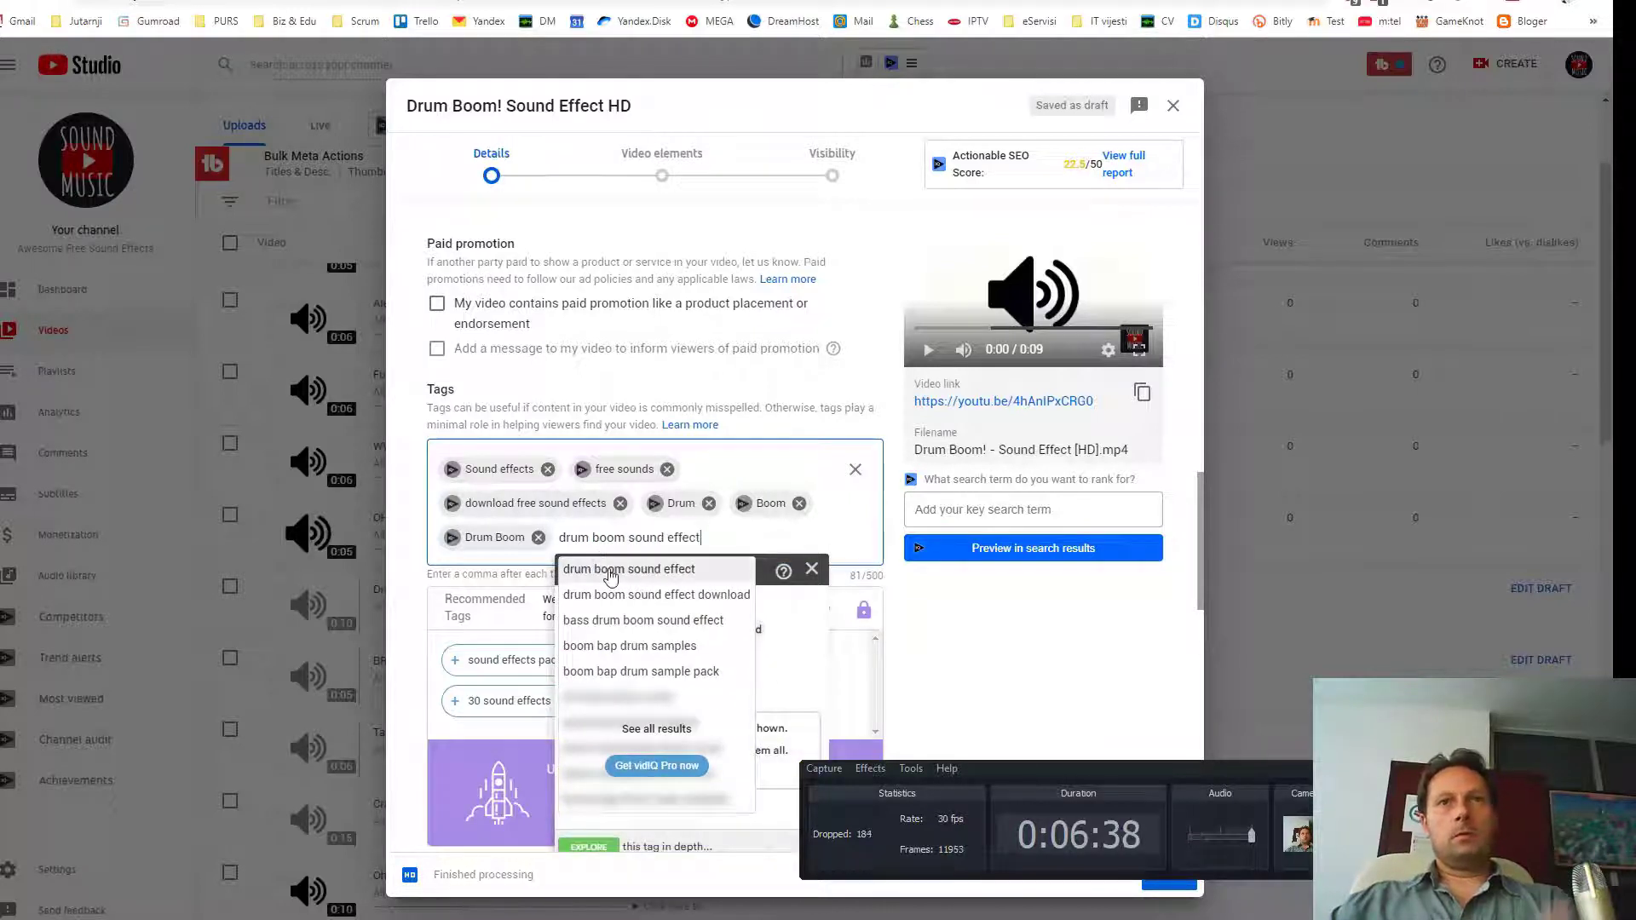
{"action": "left_click", "coordinate": [608, 570]}
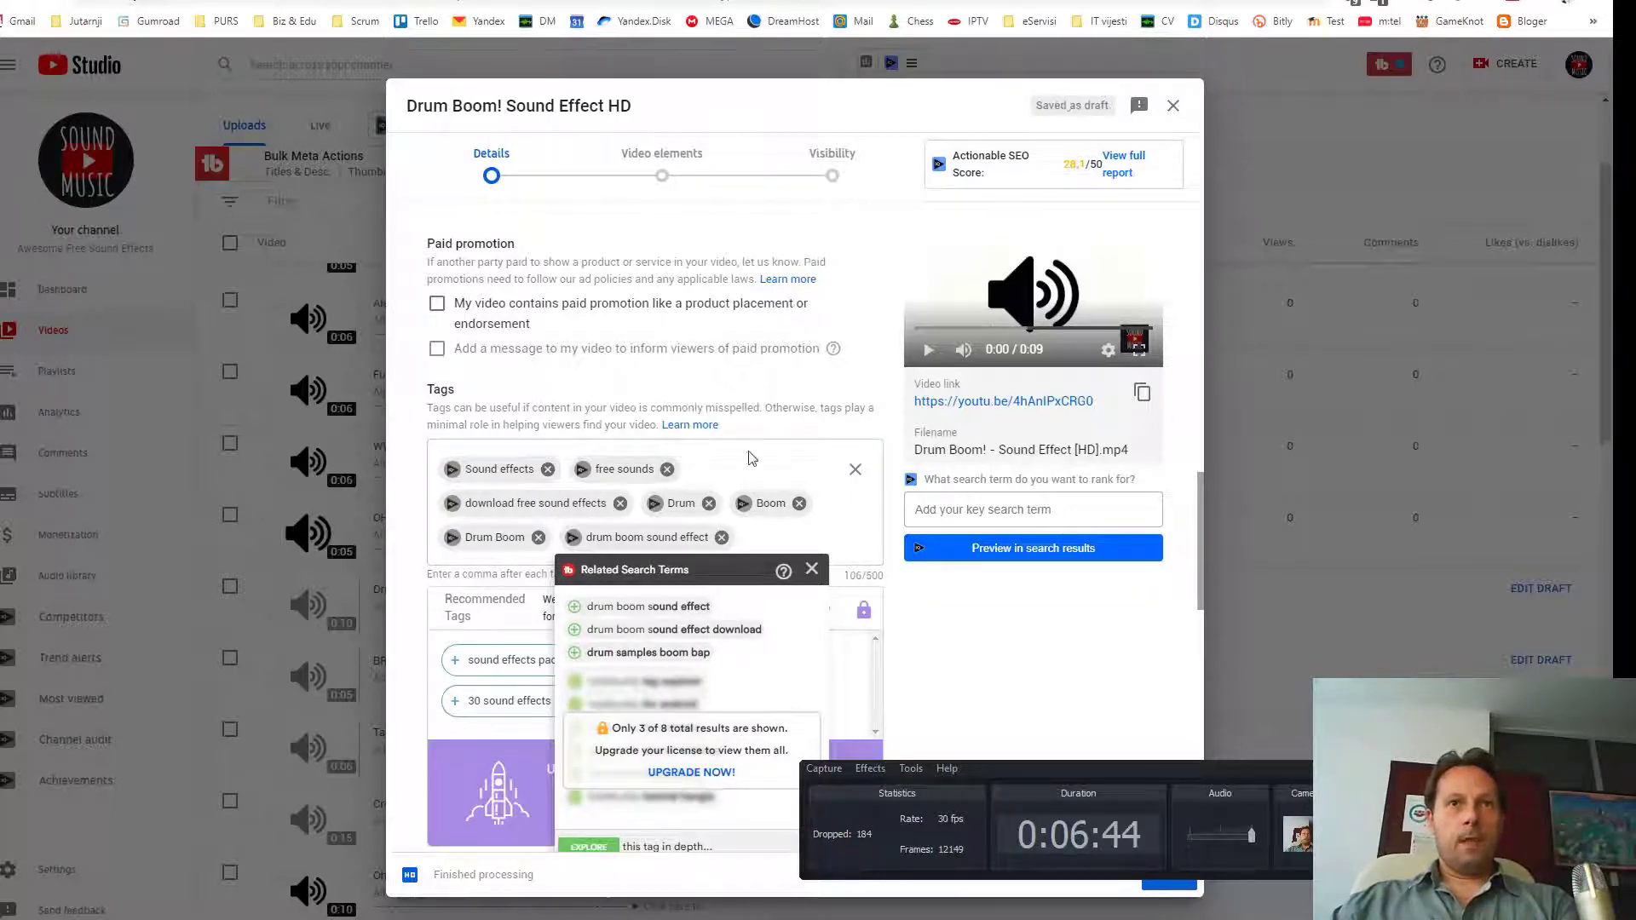
Add the TubeBuddy related search terms "drum boom sound effect download" and "drum samples boom bap" as tags.
{"action": "left_click", "coordinate": [575, 607]}
{"action": "left_click", "coordinate": [575, 629]}
{"action": "left_click", "coordinate": [575, 652]}
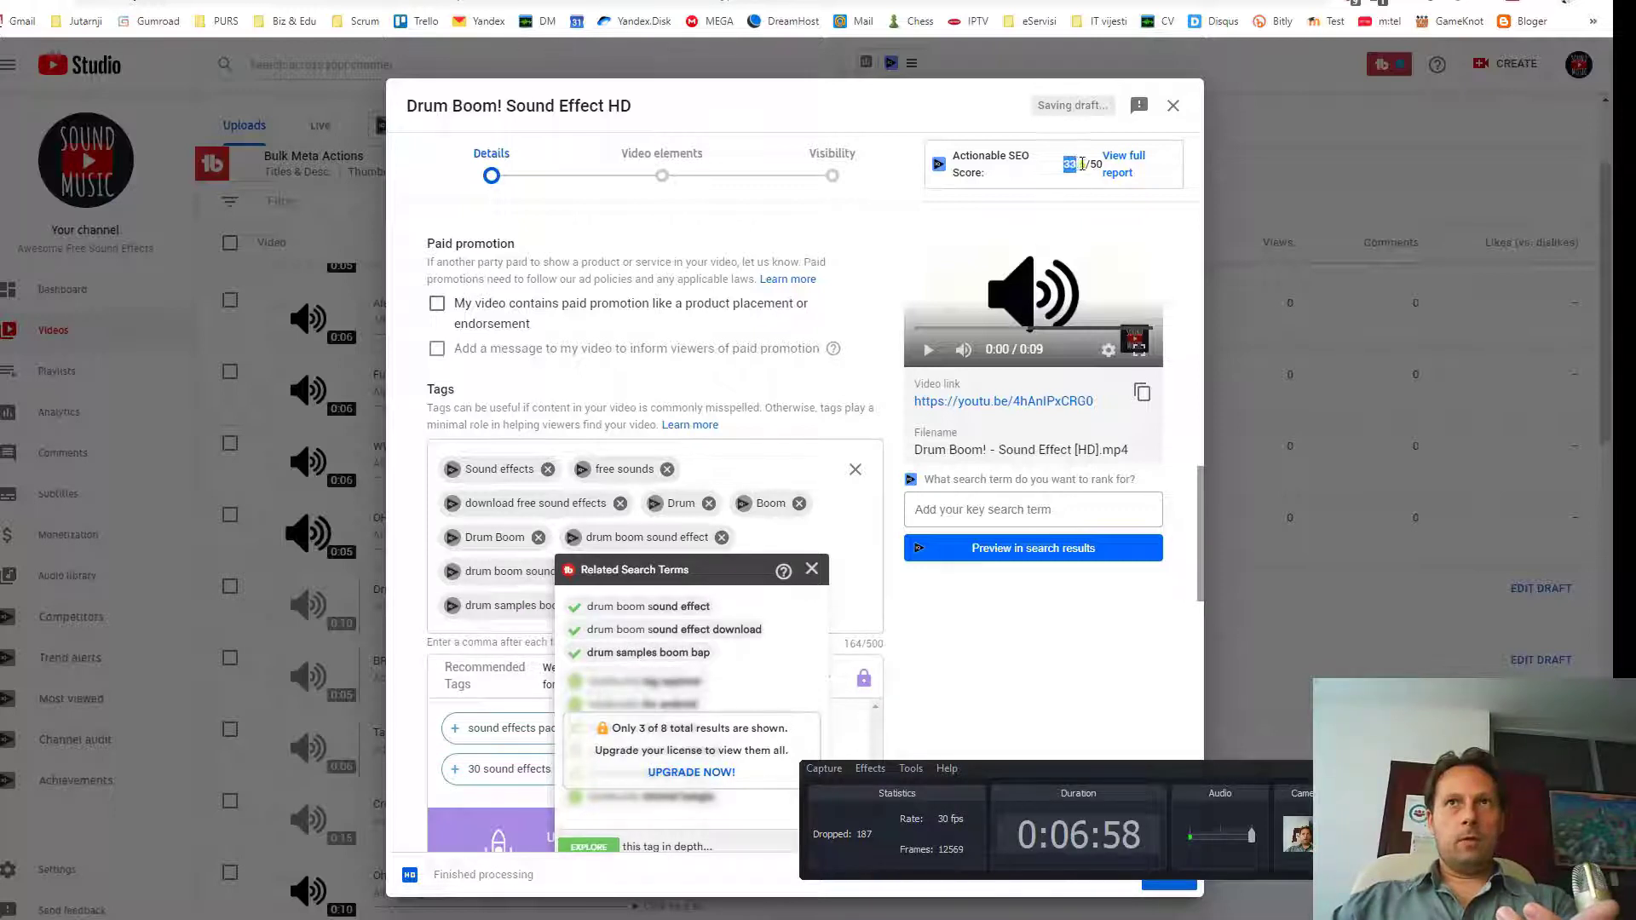
{"action": "left_click_drag", "start_coordinate": [1082, 164], "coordinate": [1093, 164]}
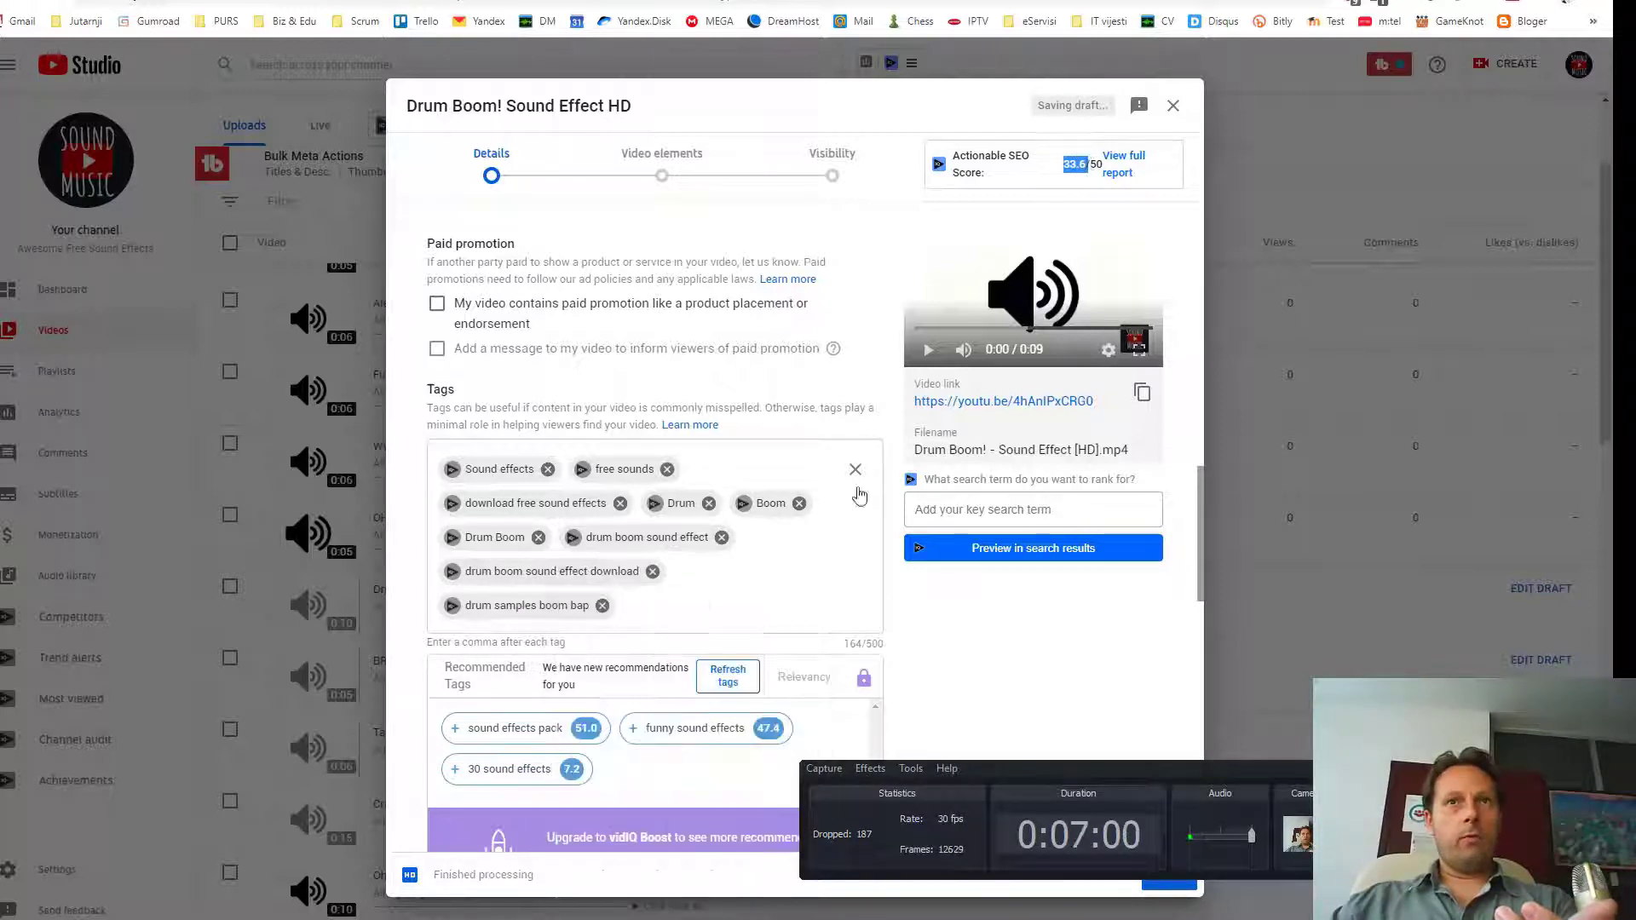
{"action": "left_click", "coordinate": [669, 624]}
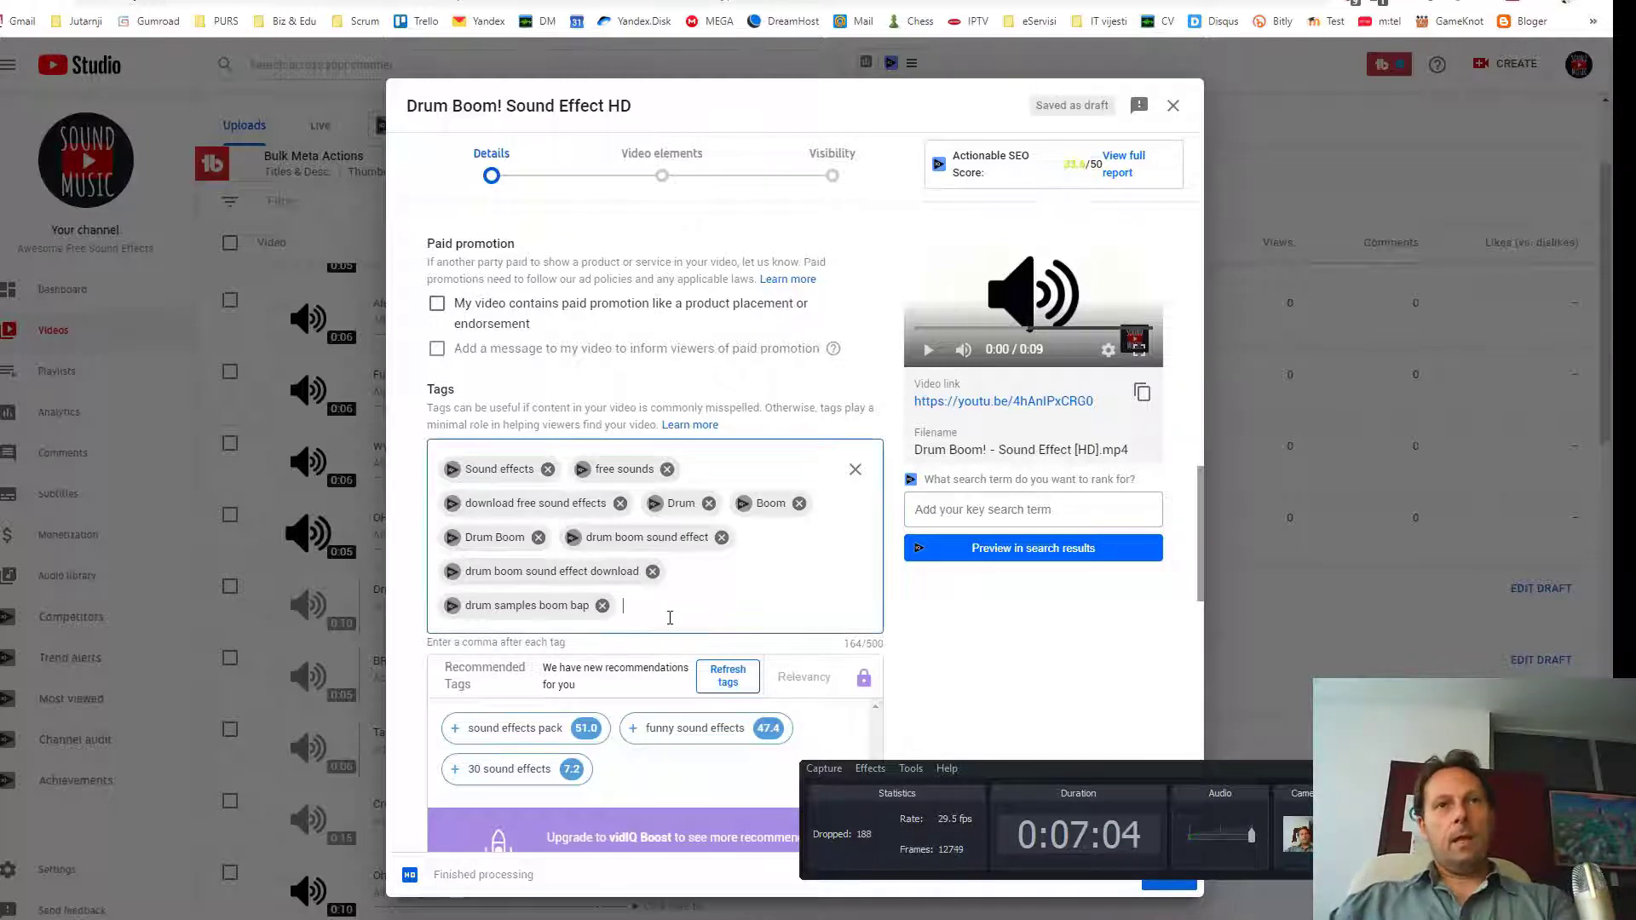
{"action": "left_click", "coordinate": [670, 617]}
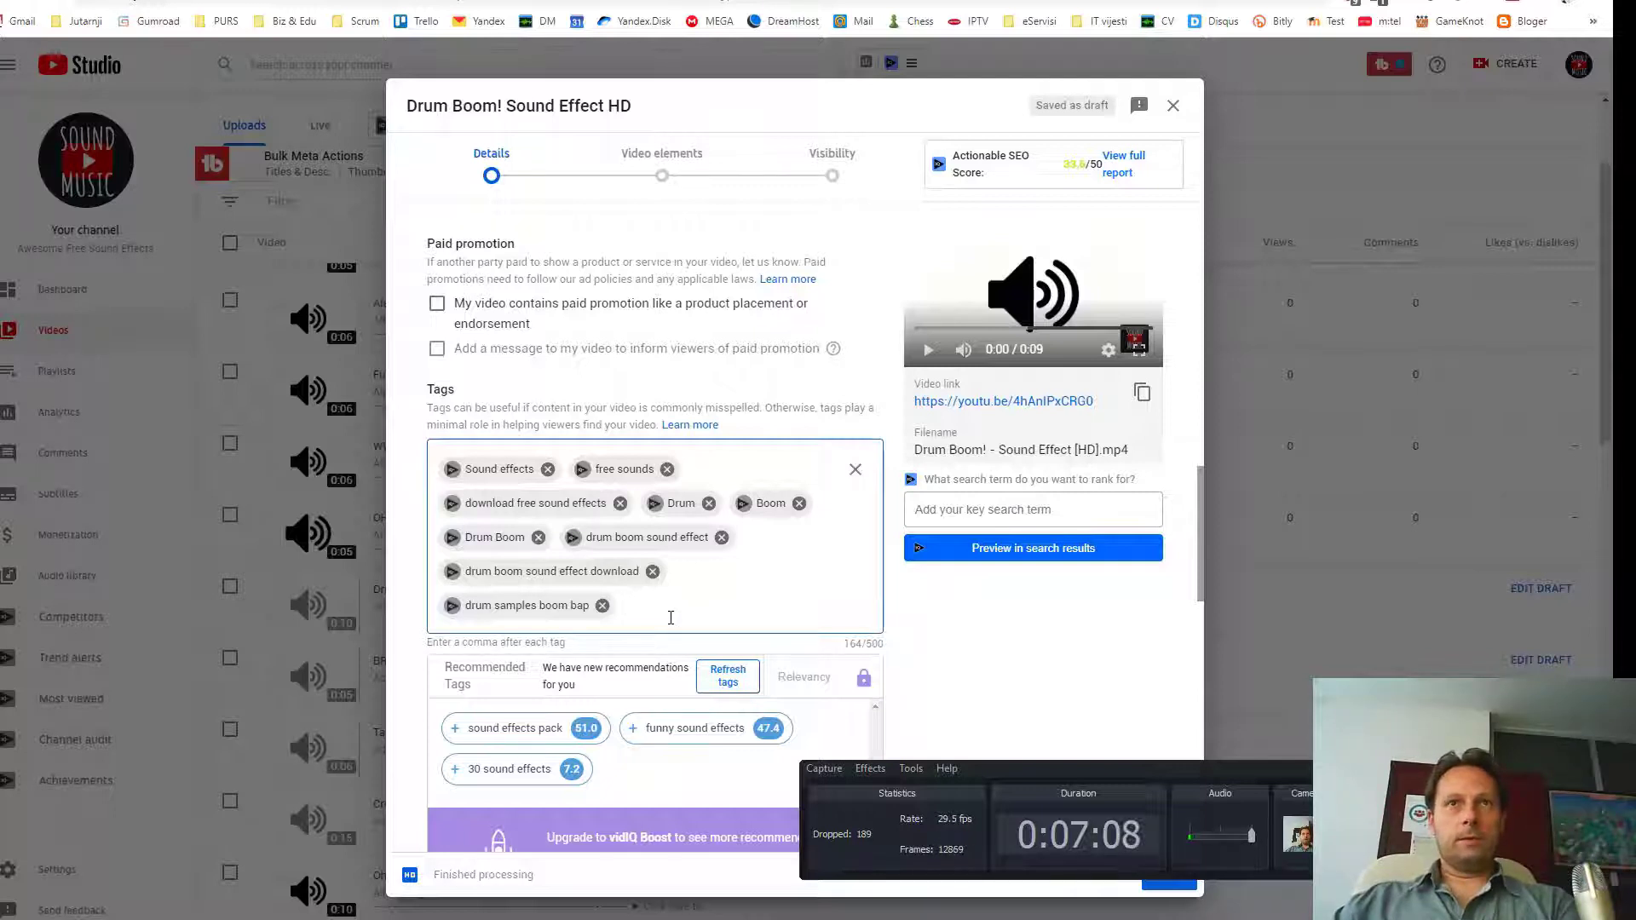
Add vidIQ's recommended tags sound effects pack, funny sound effects and 30 sound effects, and refresh the recommendations.
{"action": "mouse_move", "coordinate": [530, 739]}
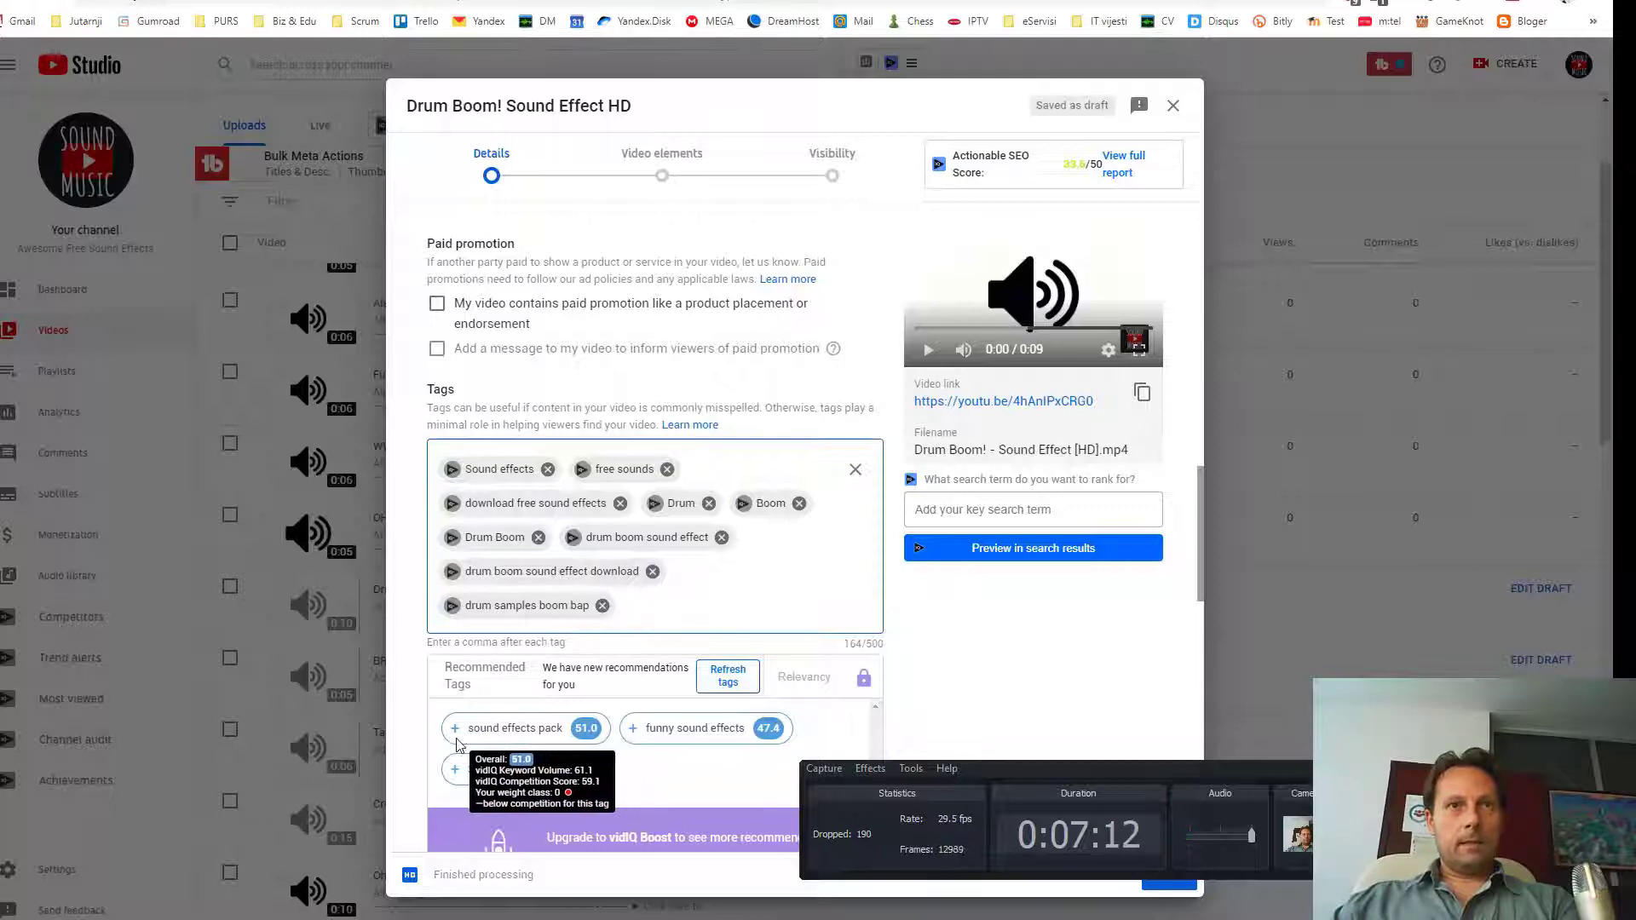
{"action": "scroll", "coordinate": [575, 700], "scroll_direction": "down", "scroll_amount": 1}
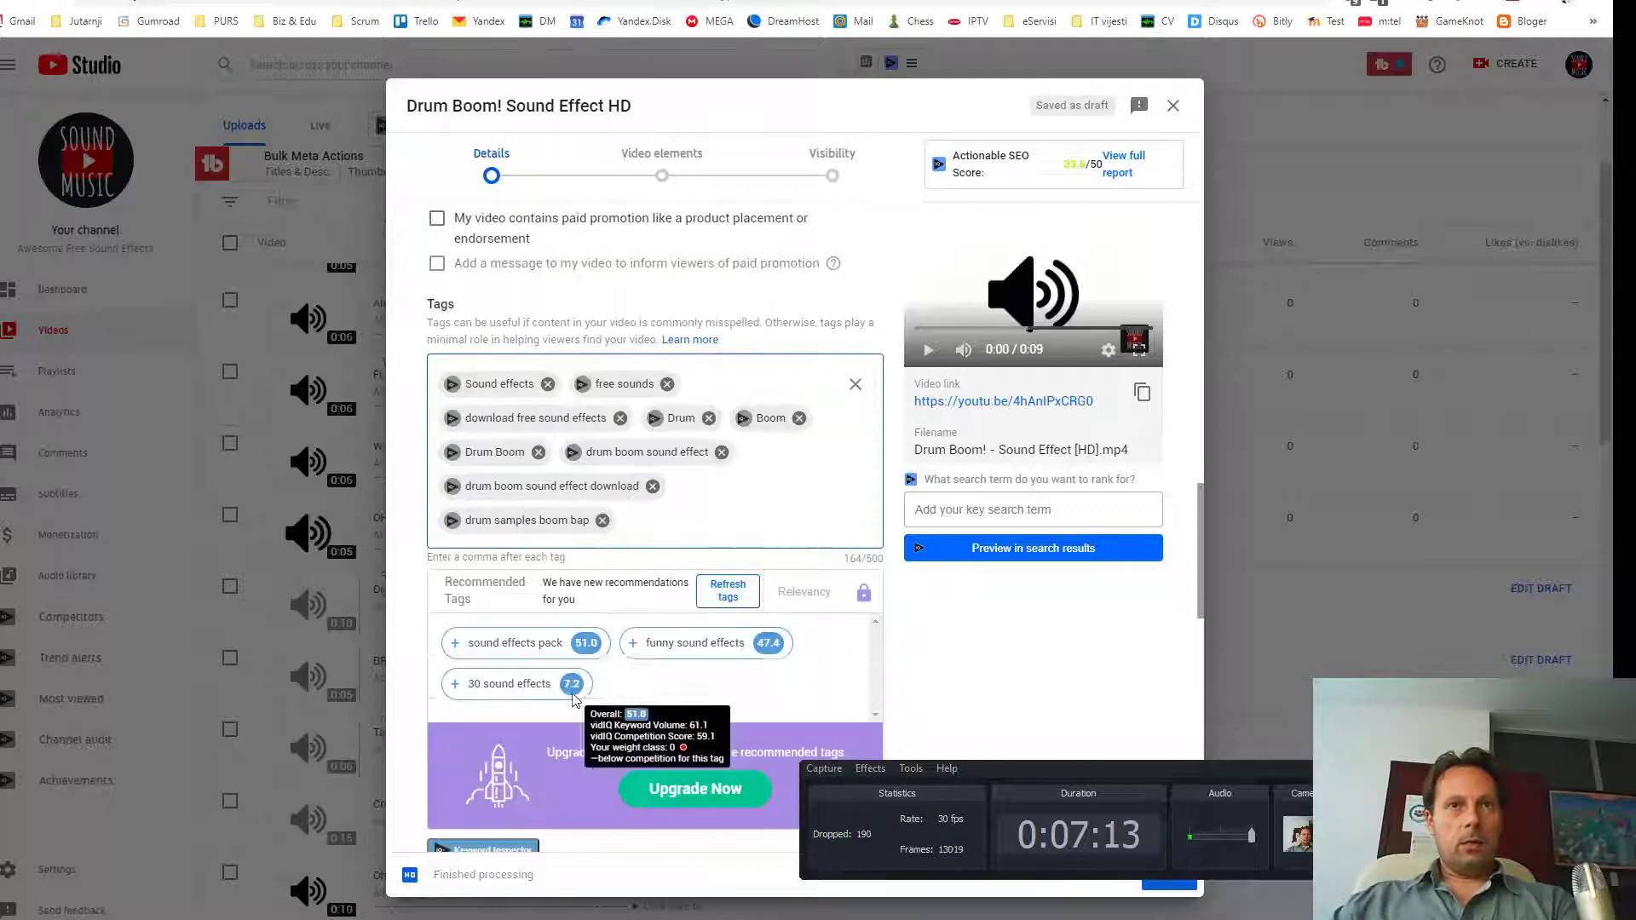
{"action": "left_click", "coordinate": [456, 646]}
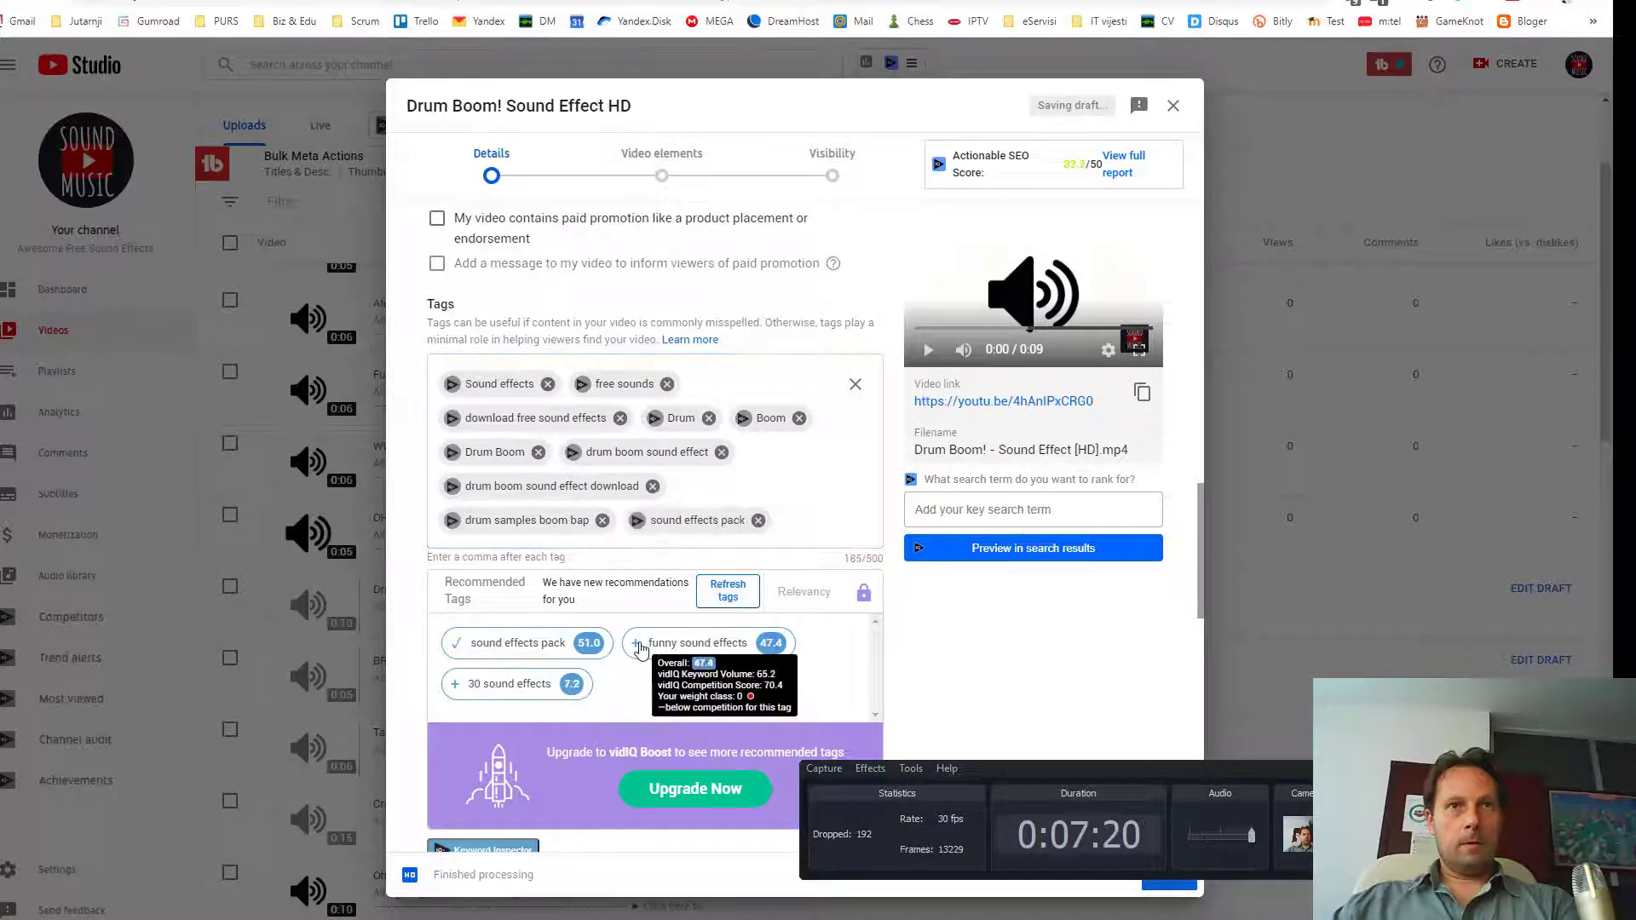
{"action": "left_click", "coordinate": [636, 643]}
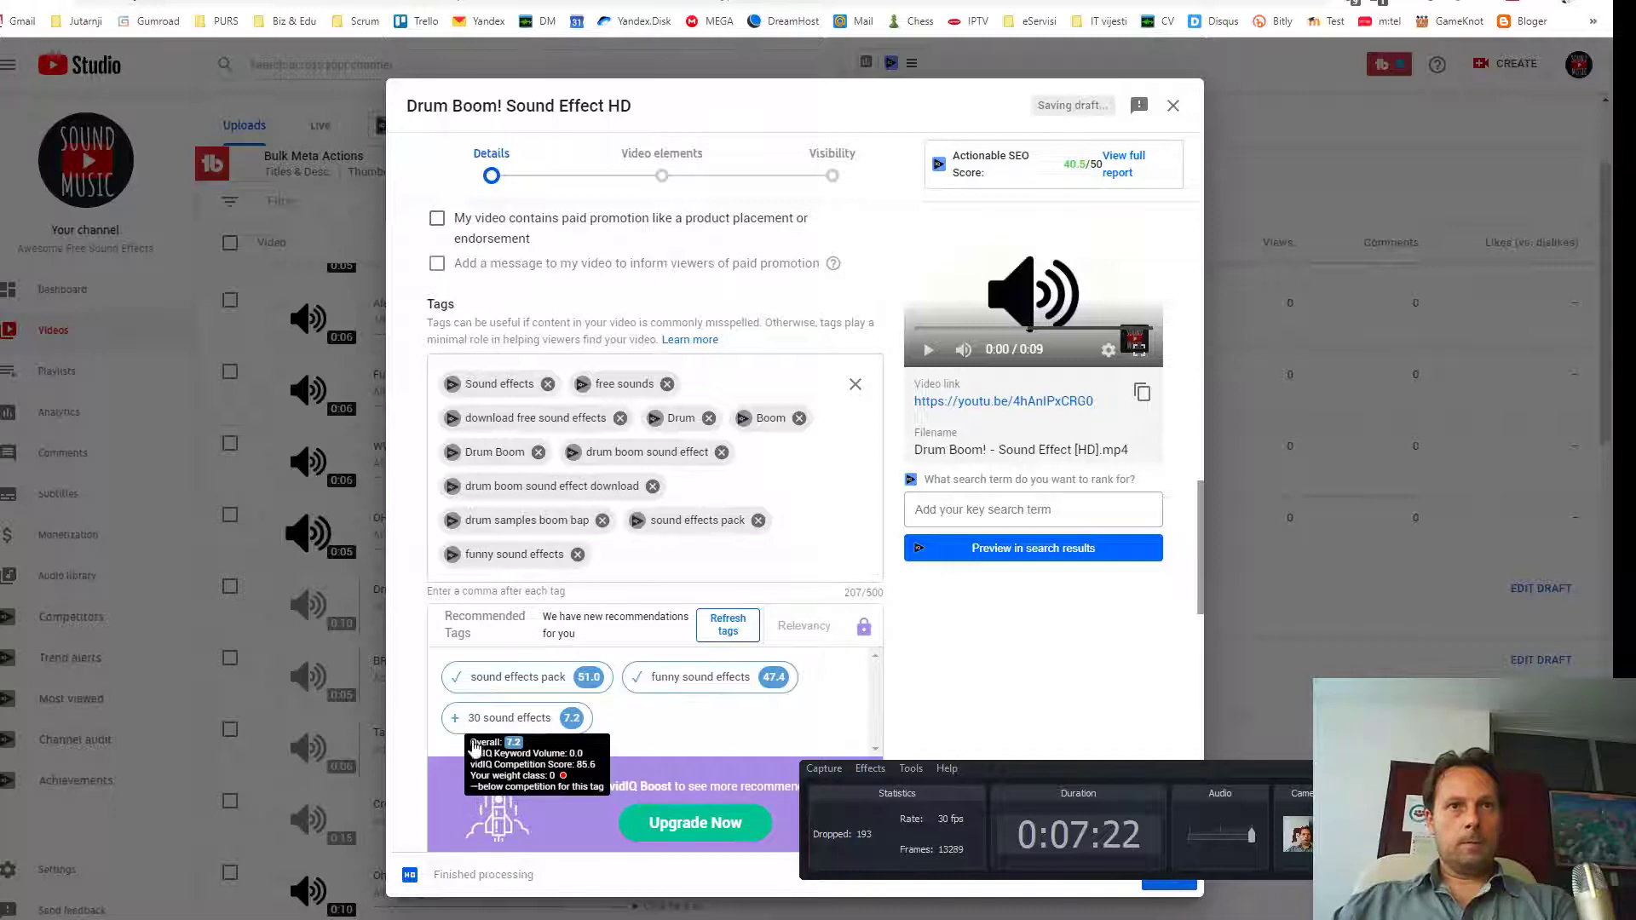
{"action": "left_click", "coordinate": [454, 721]}
{"action": "left_click", "coordinate": [724, 626]}
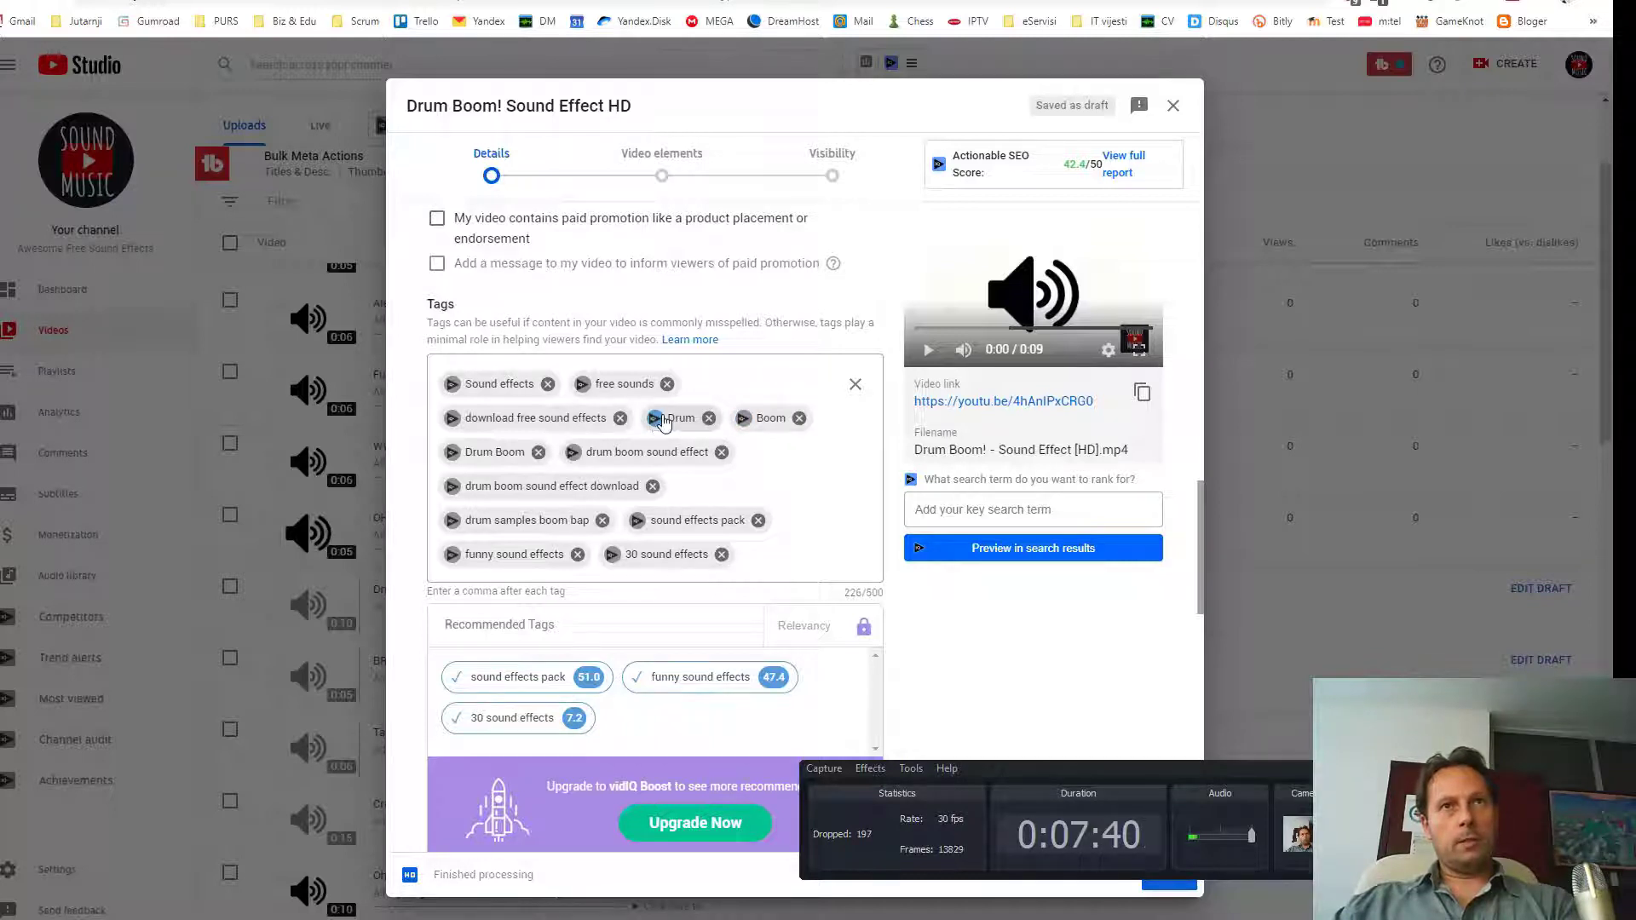
{"action": "left_click", "coordinate": [1380, 834]}
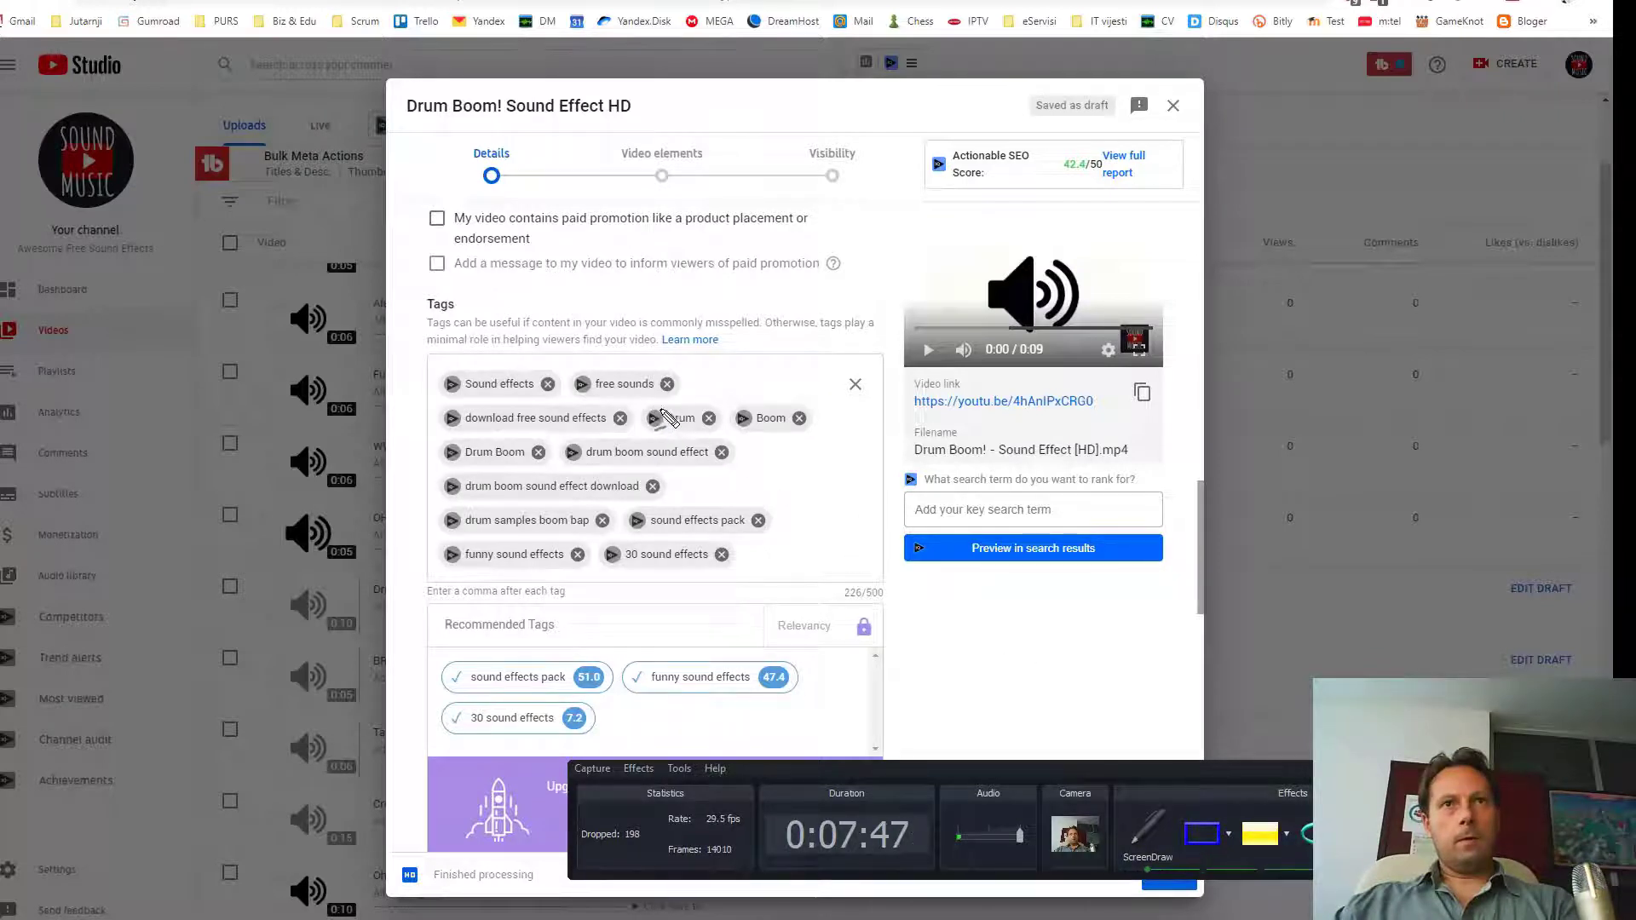
{"action": "mouse_move", "coordinate": [666, 408]}
{"action": "left_mouse_down"}
{"action": "mouse_move", "coordinate": [649, 428]}
{"action": "mouse_move", "coordinate": [749, 405]}
{"action": "left_mouse_up"}
{"action": "mouse_move", "coordinate": [465, 460]}
{"action": "left_mouse_down"}
{"action": "mouse_move", "coordinate": [435, 452]}
{"action": "mouse_move", "coordinate": [463, 449]}
{"action": "left_mouse_up"}
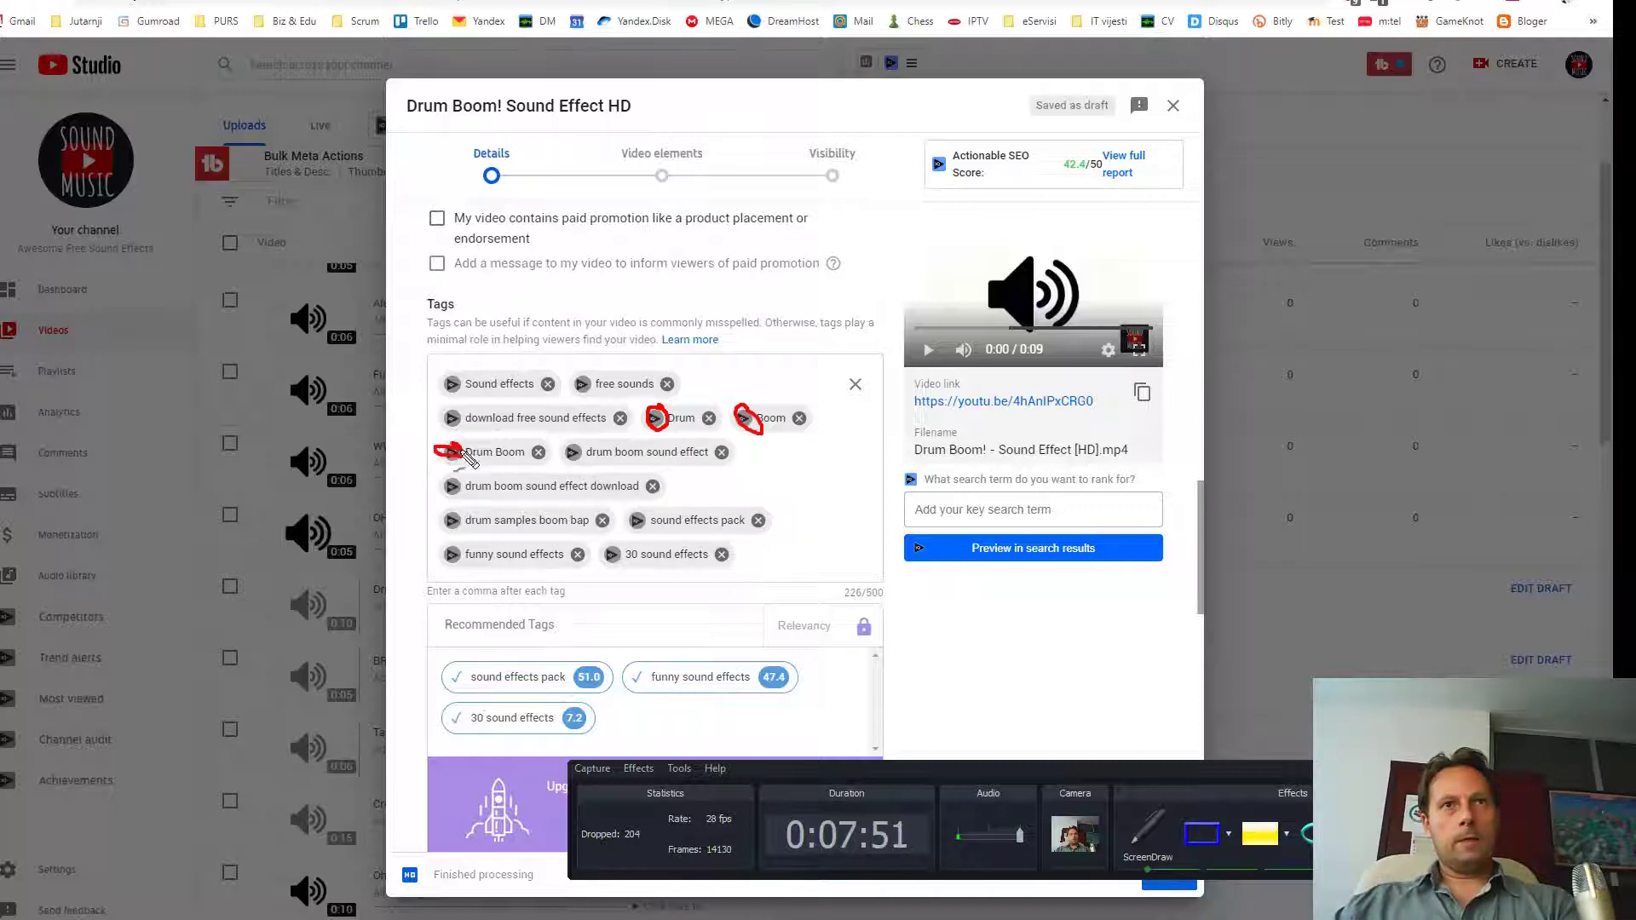
{"action": "mouse_move", "coordinate": [586, 443]}
{"action": "left_mouse_down"}
{"action": "mouse_move", "coordinate": [559, 453]}
{"action": "mouse_move", "coordinate": [576, 445]}
{"action": "left_mouse_up"}
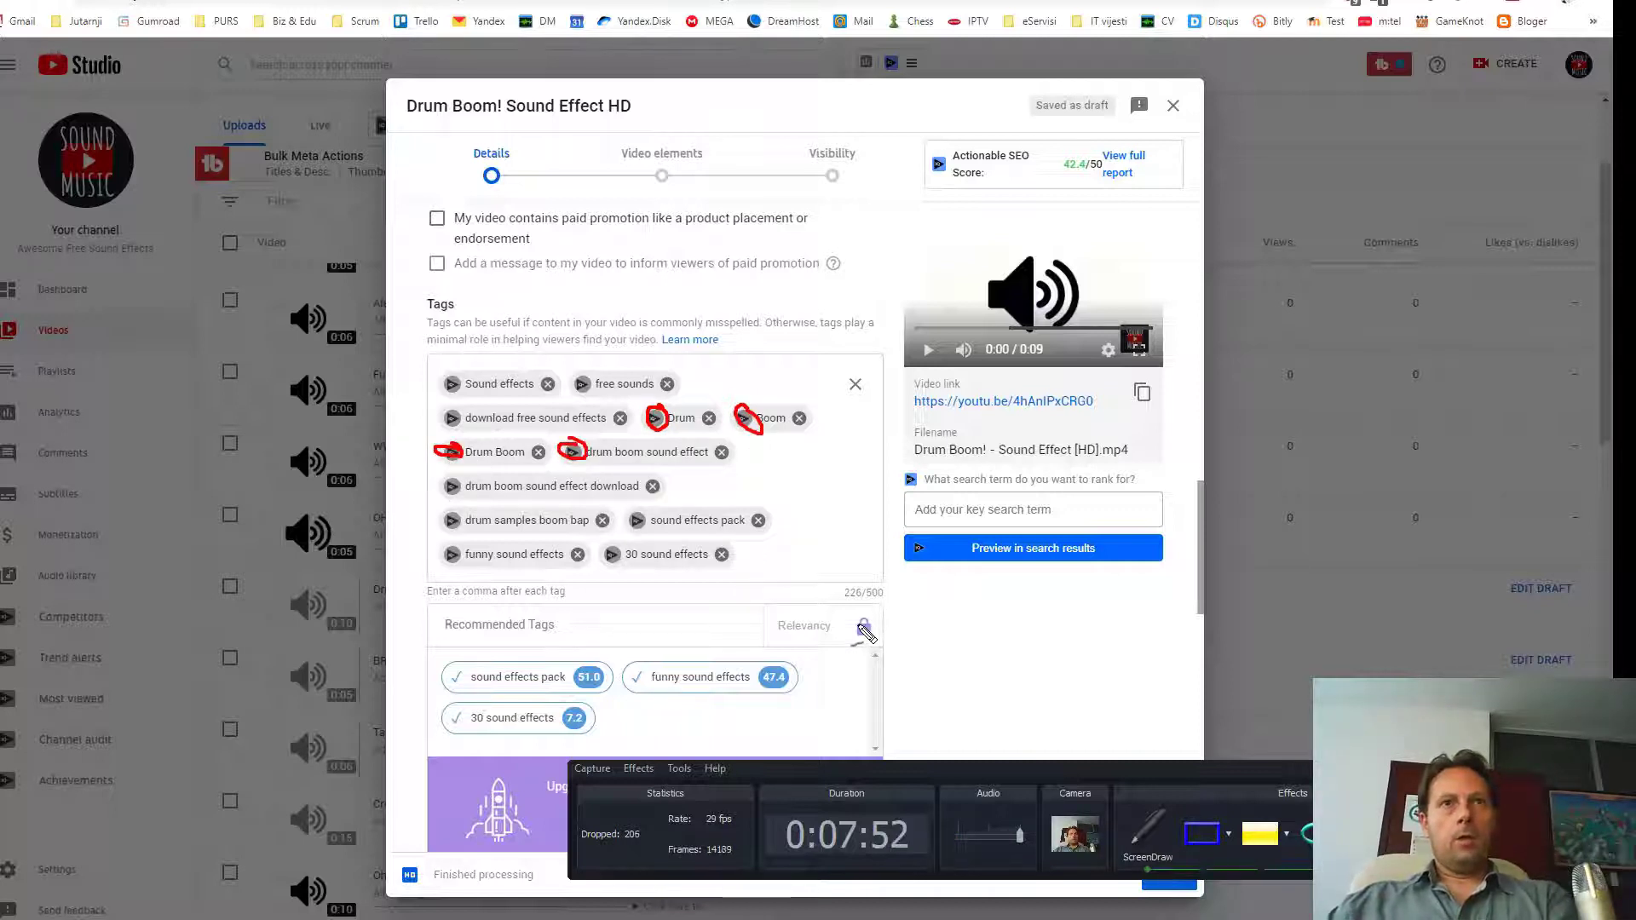
{"action": "key", "text": "Escape"}
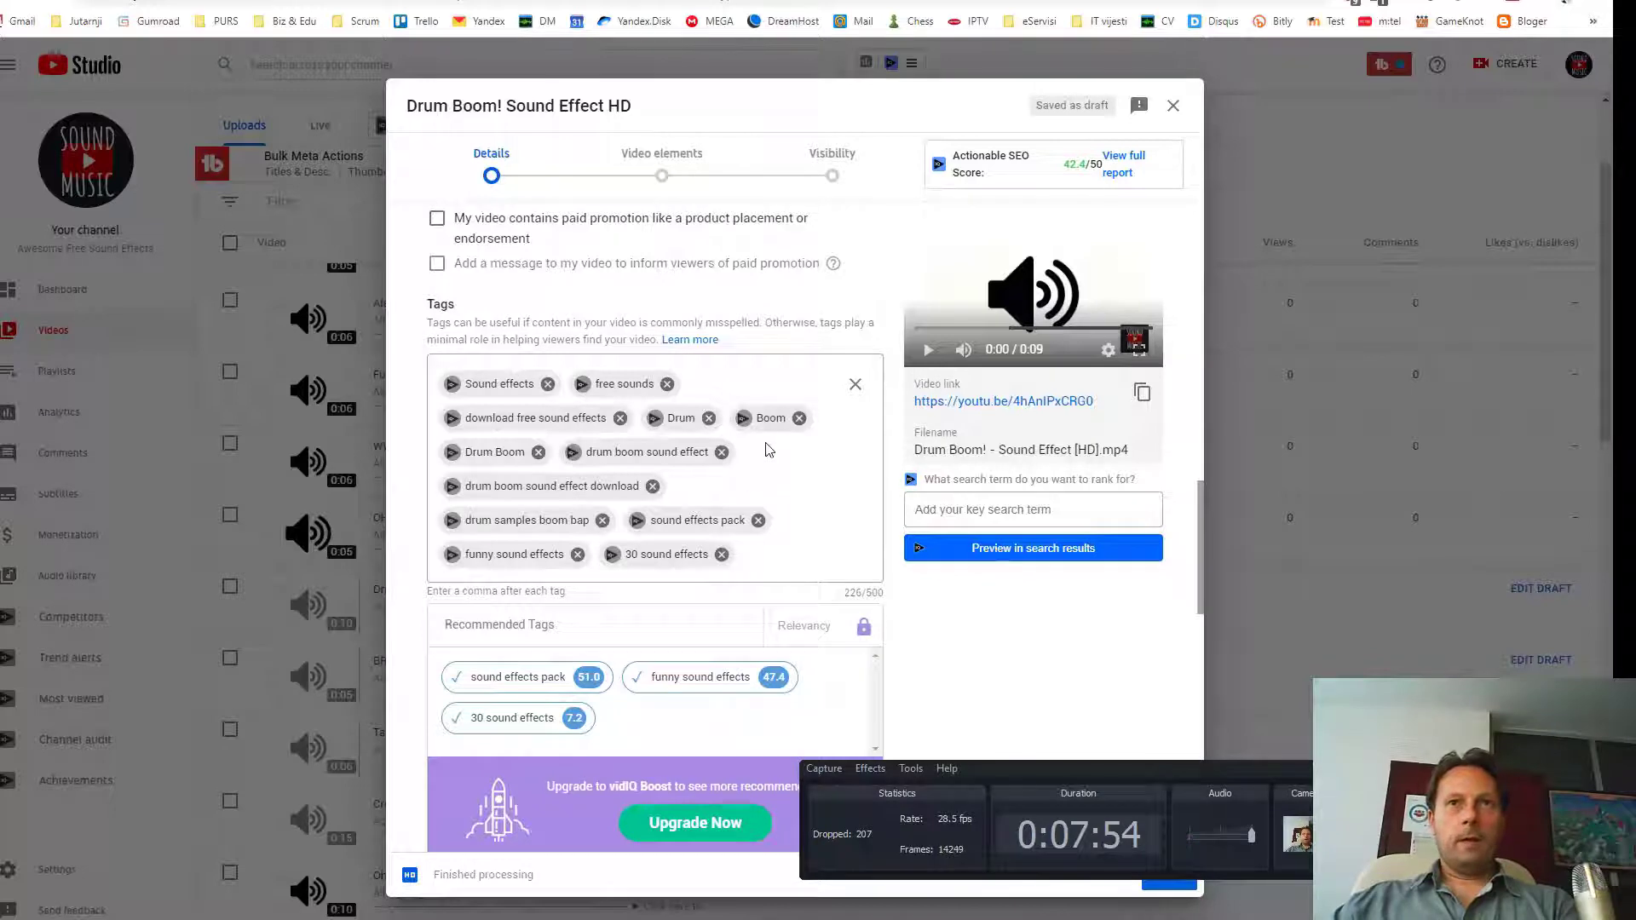
Look up vidIQ keywords related to the Drum tag and add drum cover and drums as tags.
{"action": "left_click", "coordinate": [656, 419]}
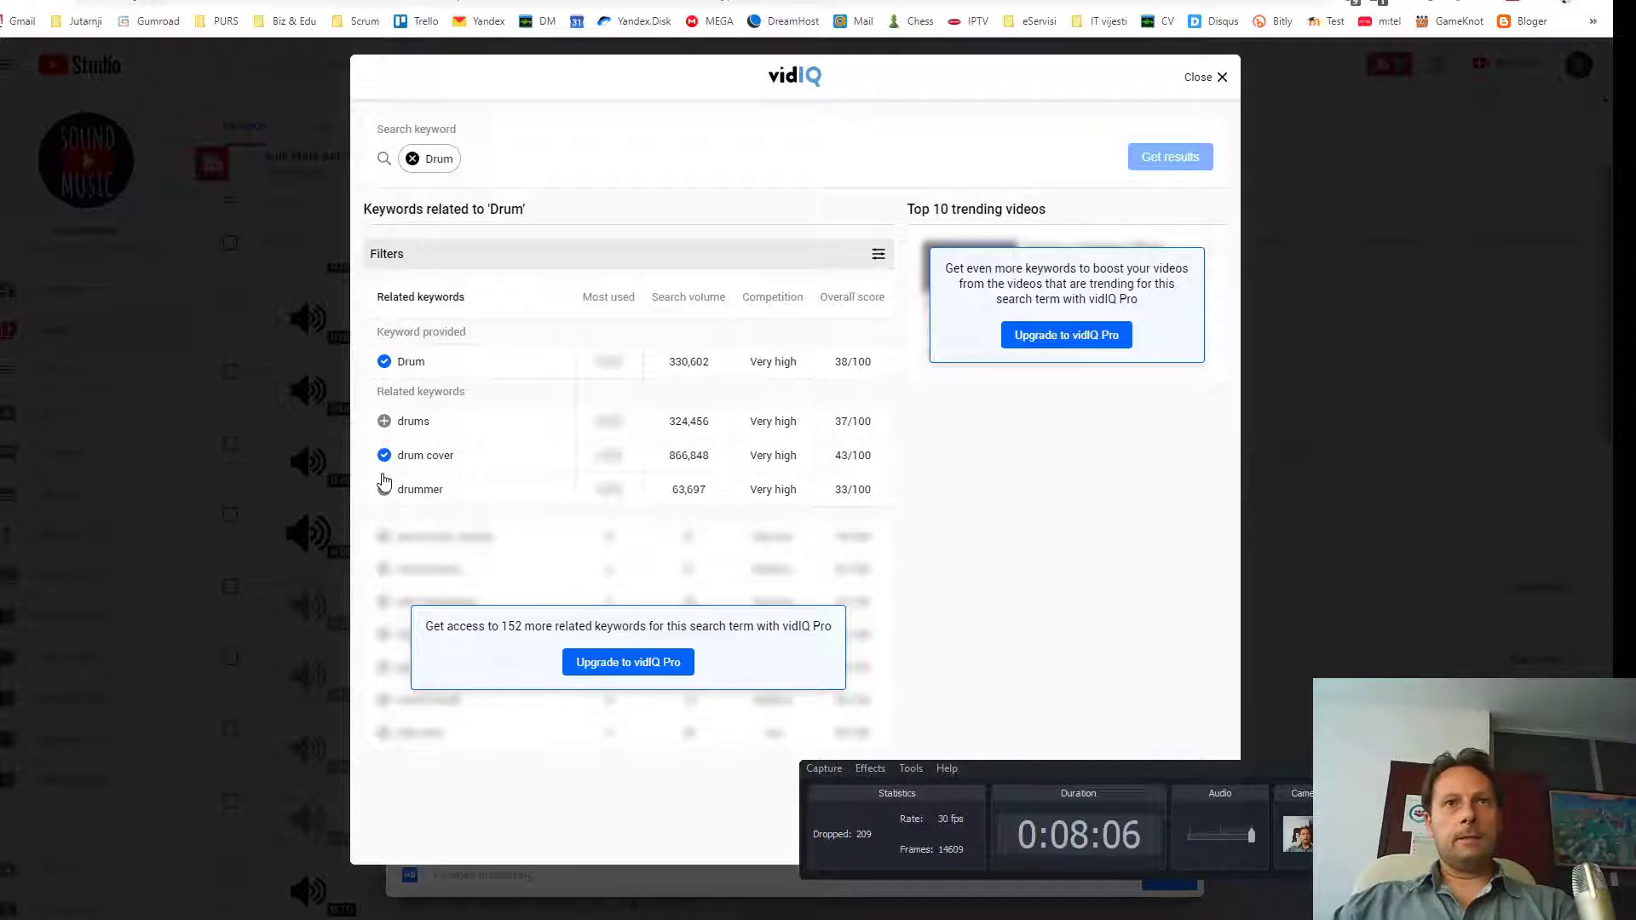
{"action": "left_click", "coordinate": [384, 422]}
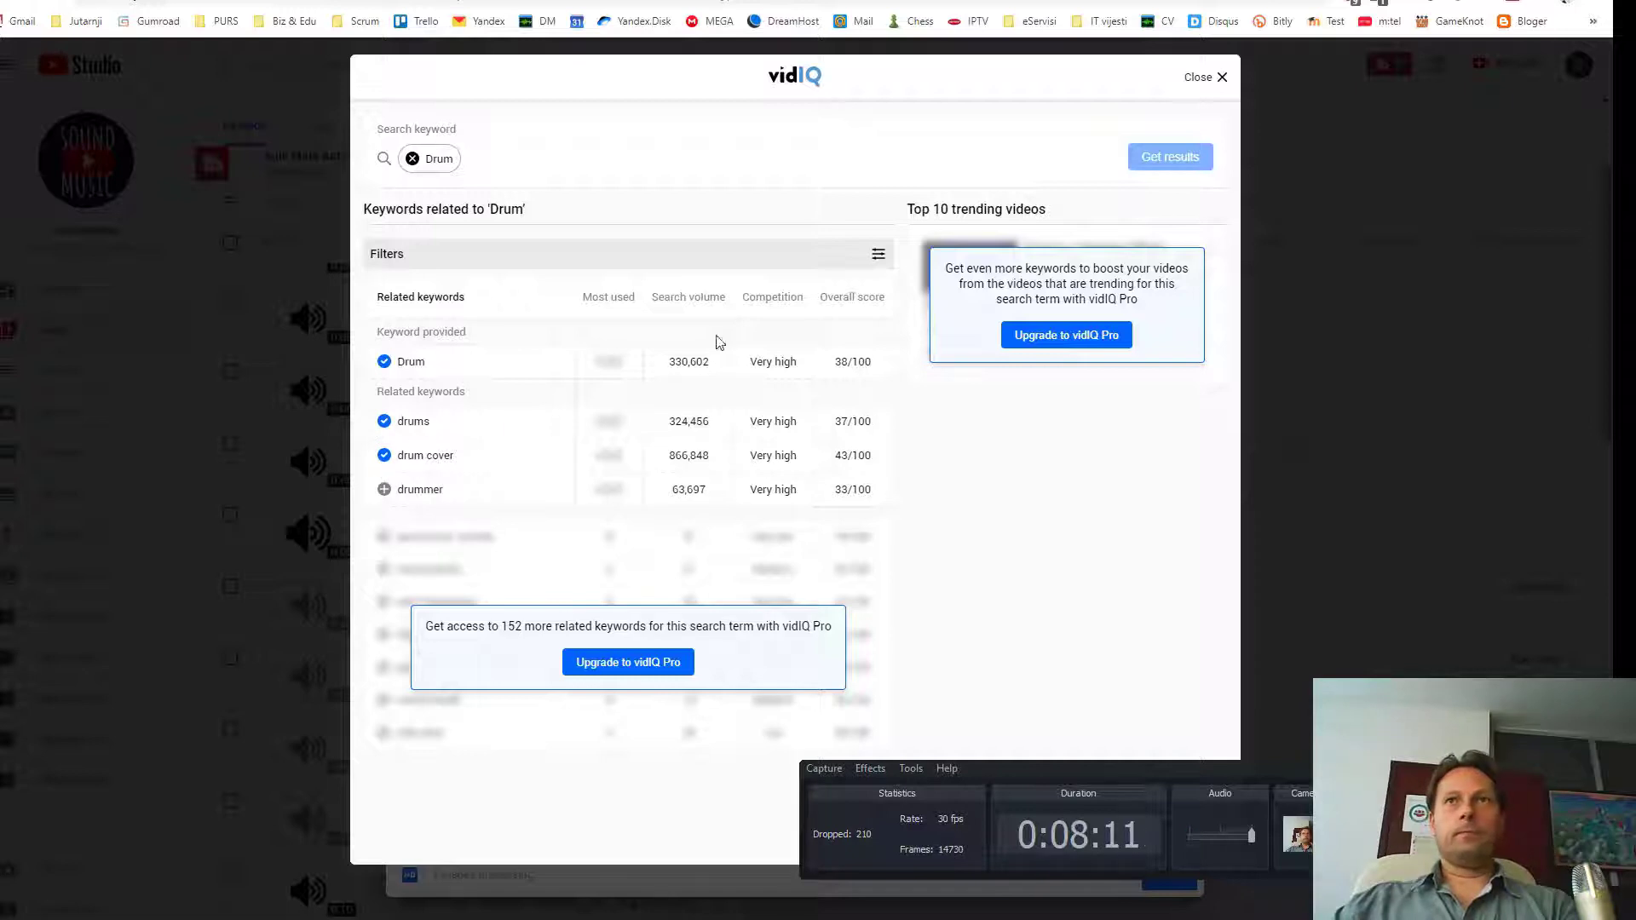
{"action": "left_click", "coordinate": [1209, 78]}
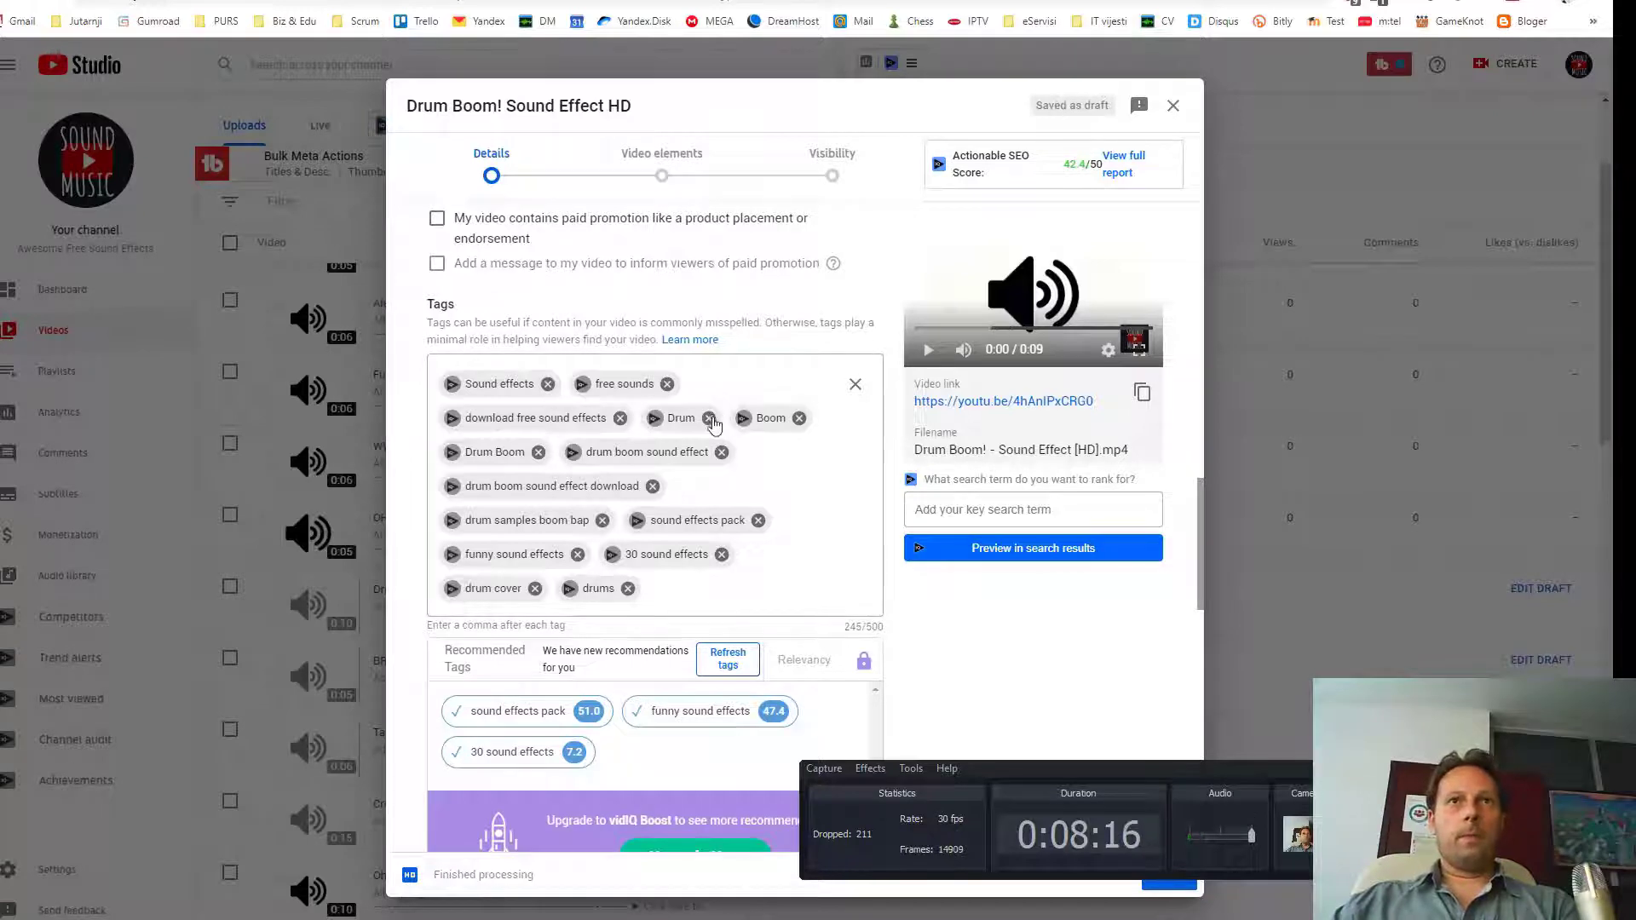
Look up vidIQ keywords related to the Boom tag and add boom esports and boom lil yachty as tags.
{"action": "left_click", "coordinate": [745, 419]}
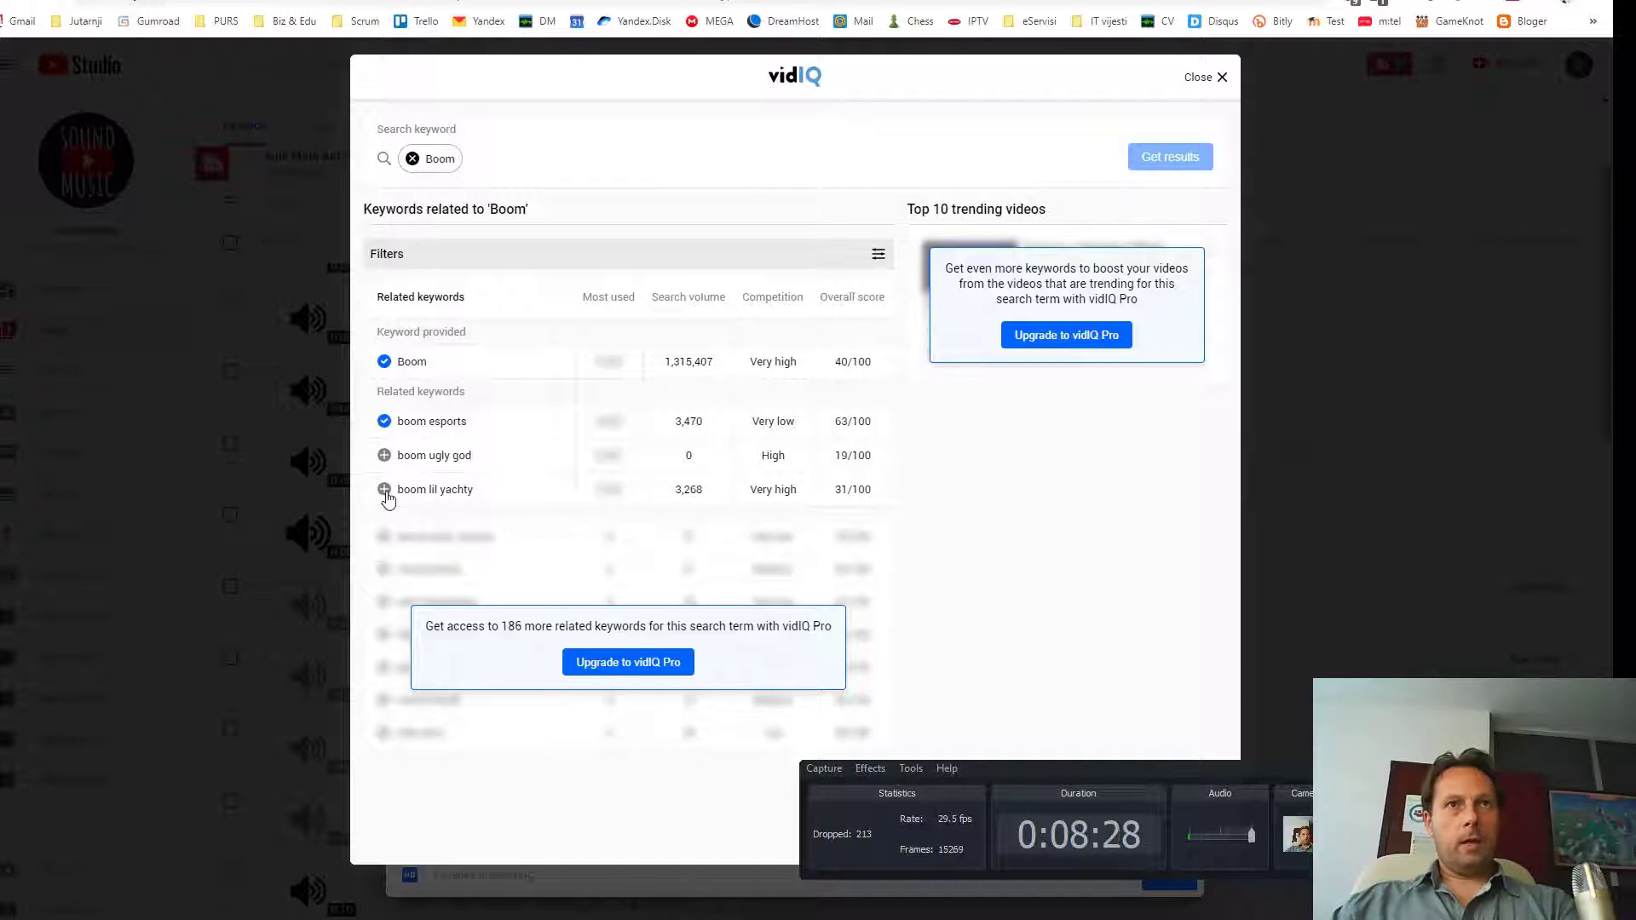
{"action": "left_click", "coordinate": [1199, 85]}
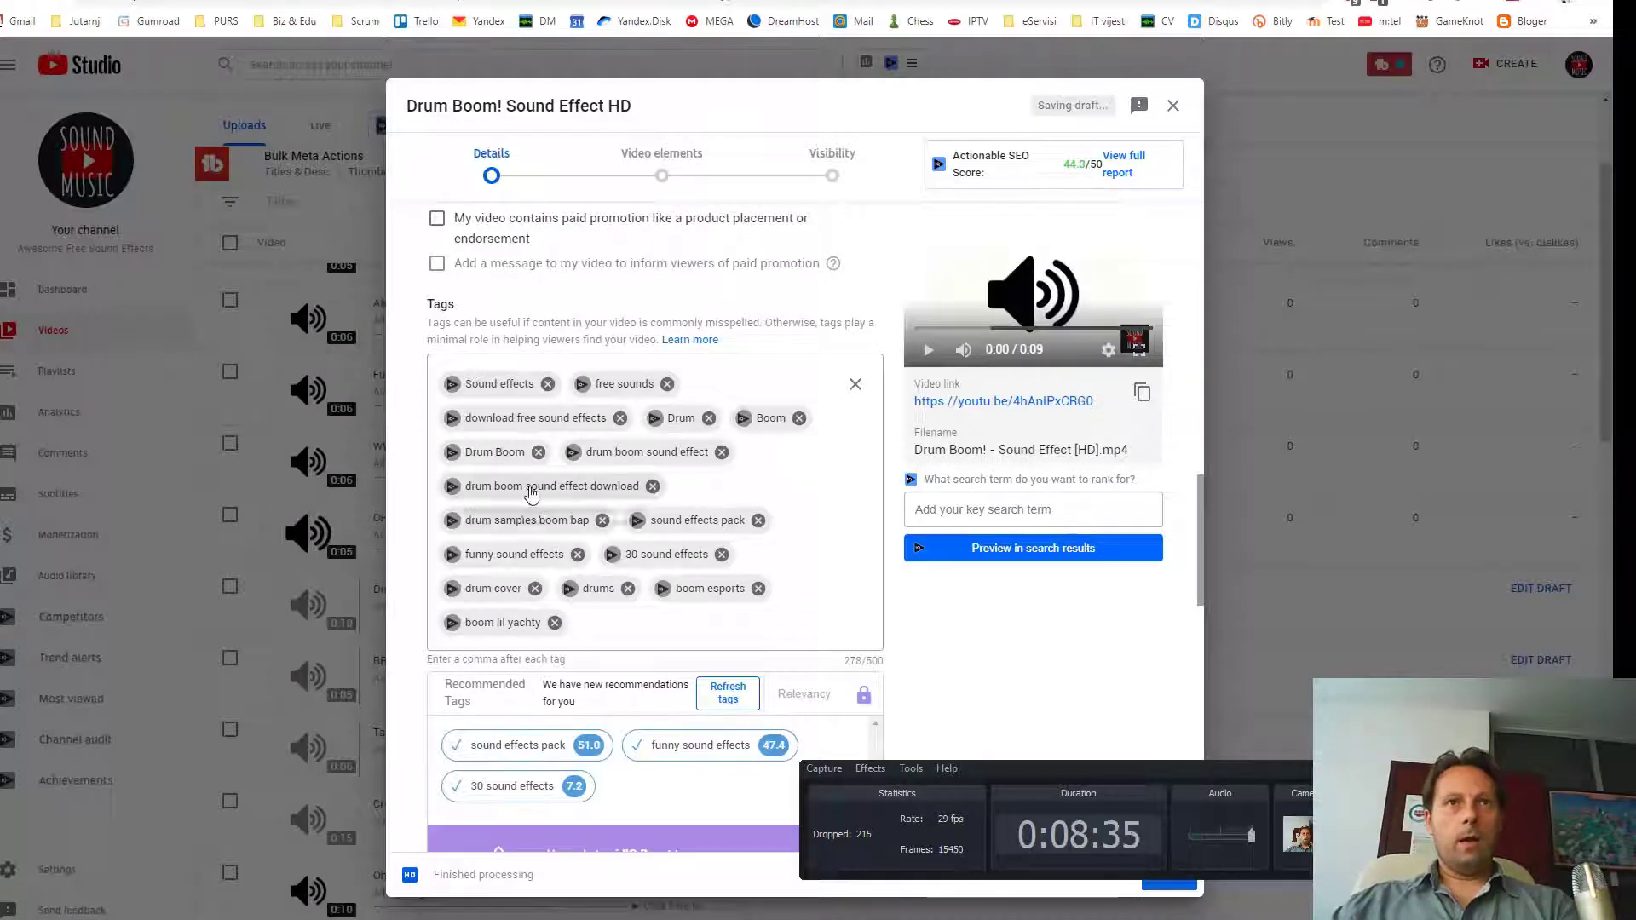
Look up vidIQ keywords related to the Drum Boom and drum boom sound effect tags and add boom, sound, sound effect and sfx.
{"action": "left_click", "coordinate": [452, 462]}
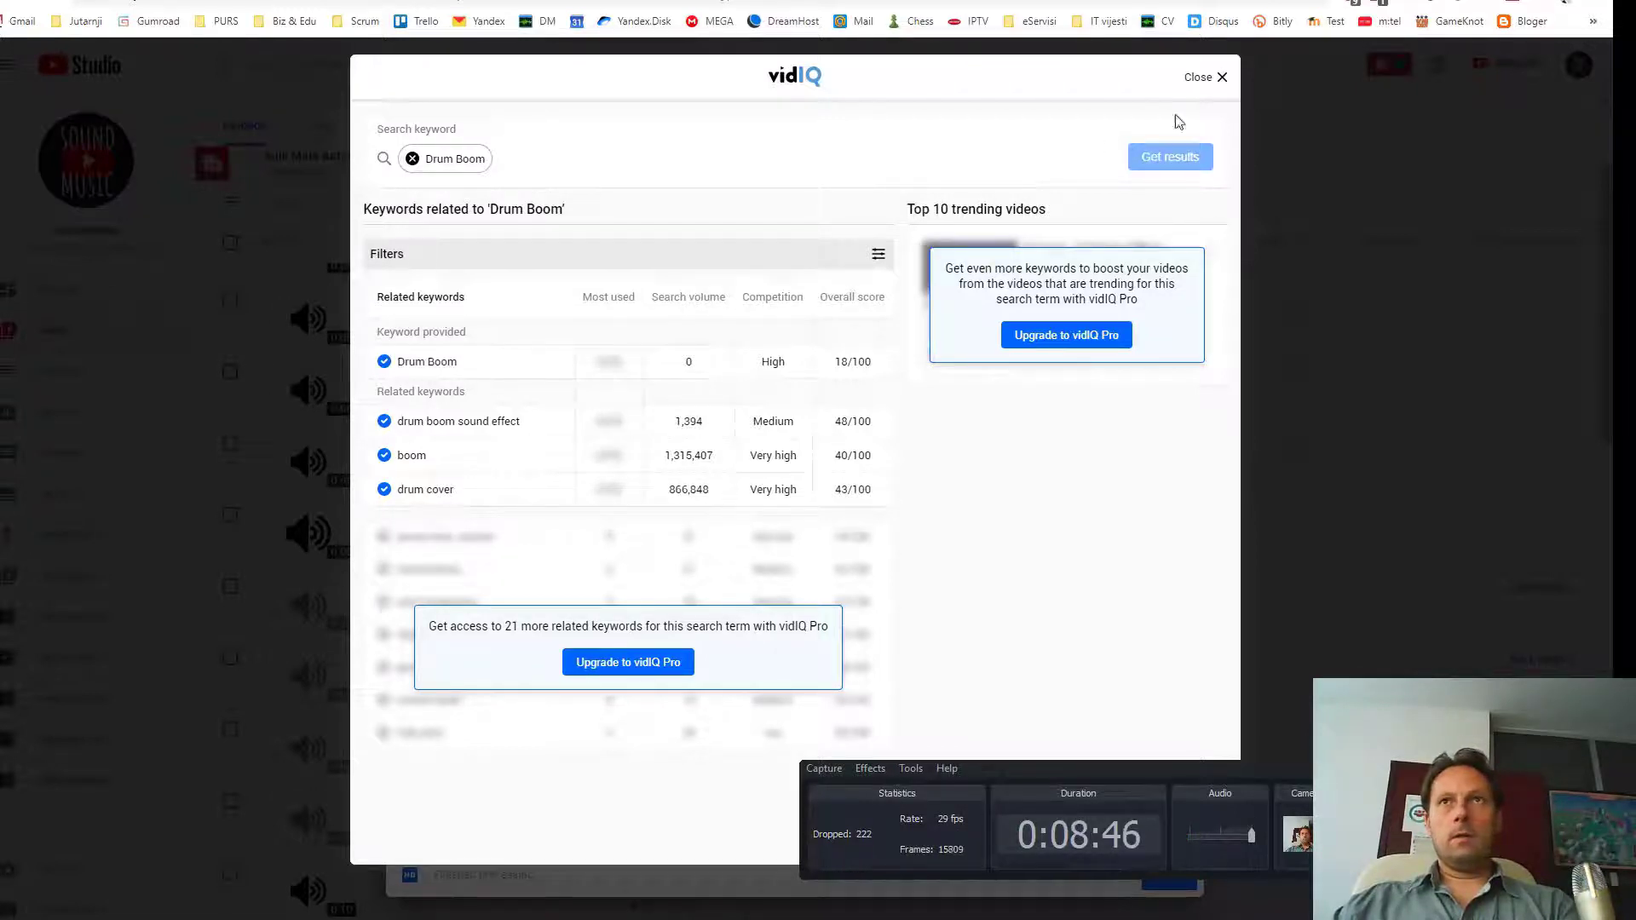
{"action": "left_click", "coordinate": [1203, 77]}
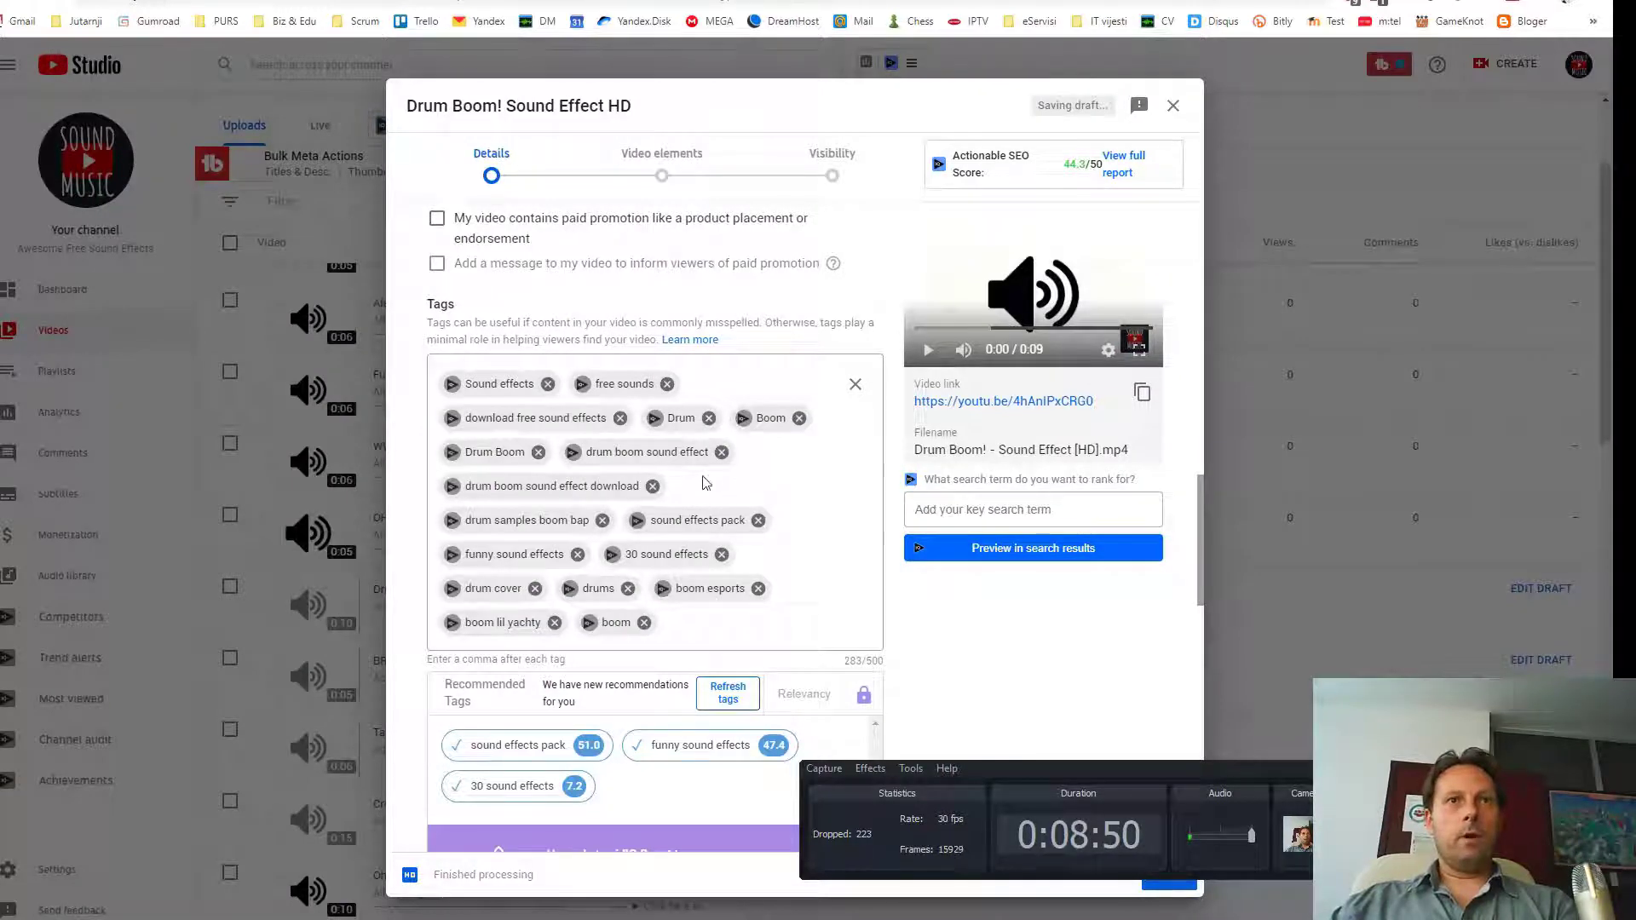
{"action": "left_click", "coordinate": [575, 459]}
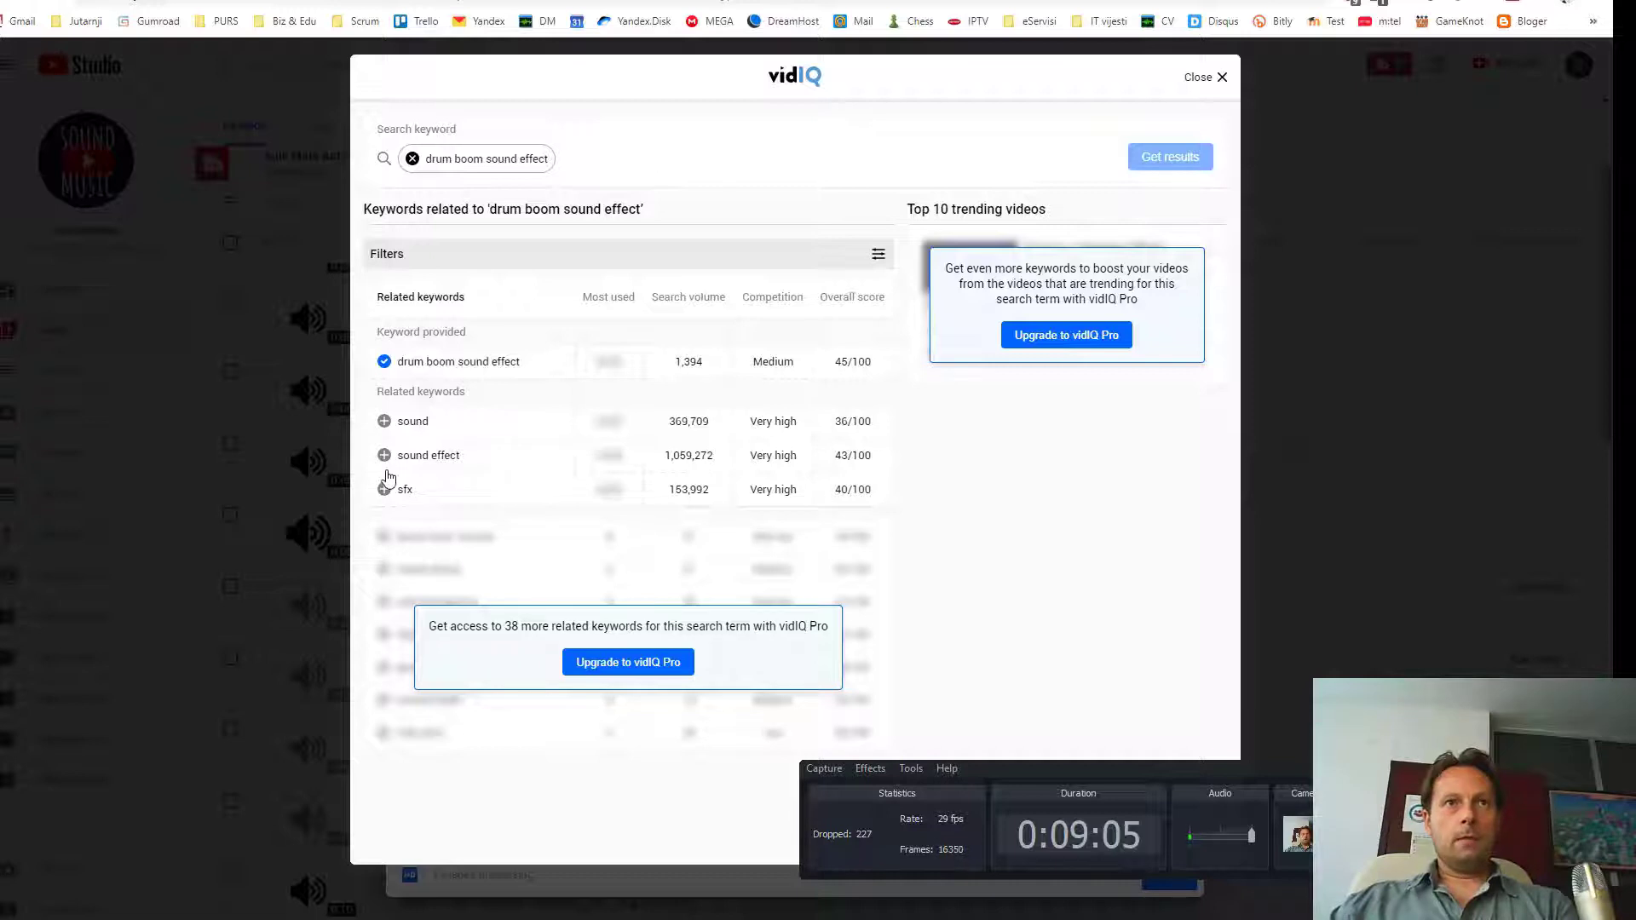
{"action": "left_click", "coordinate": [385, 421]}
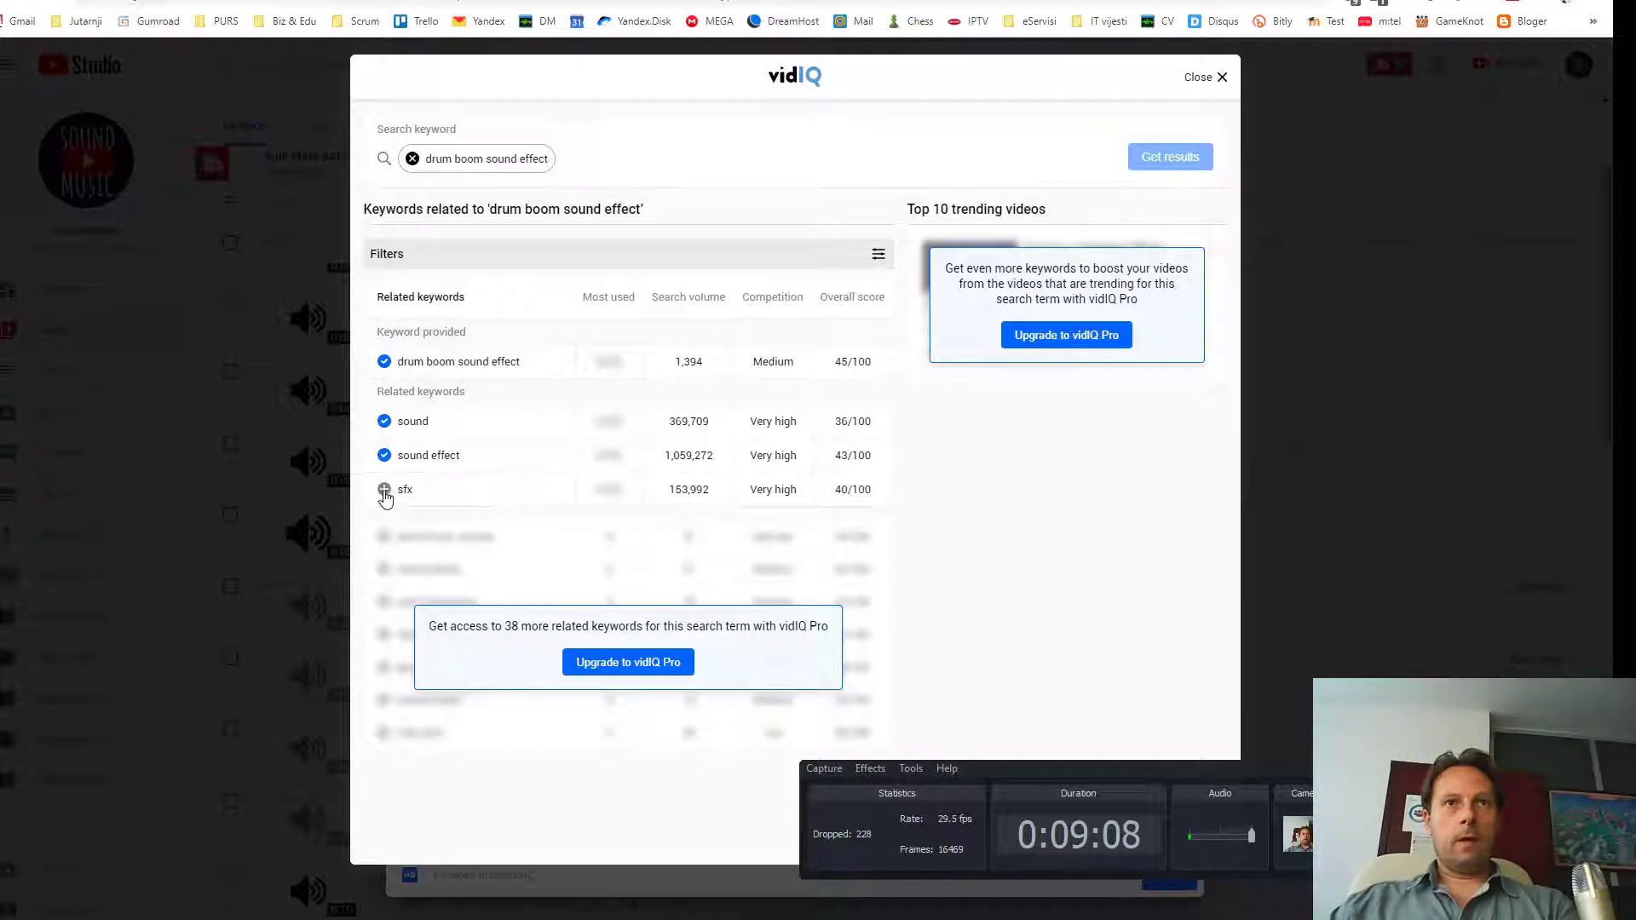
{"action": "left_click", "coordinate": [384, 491]}
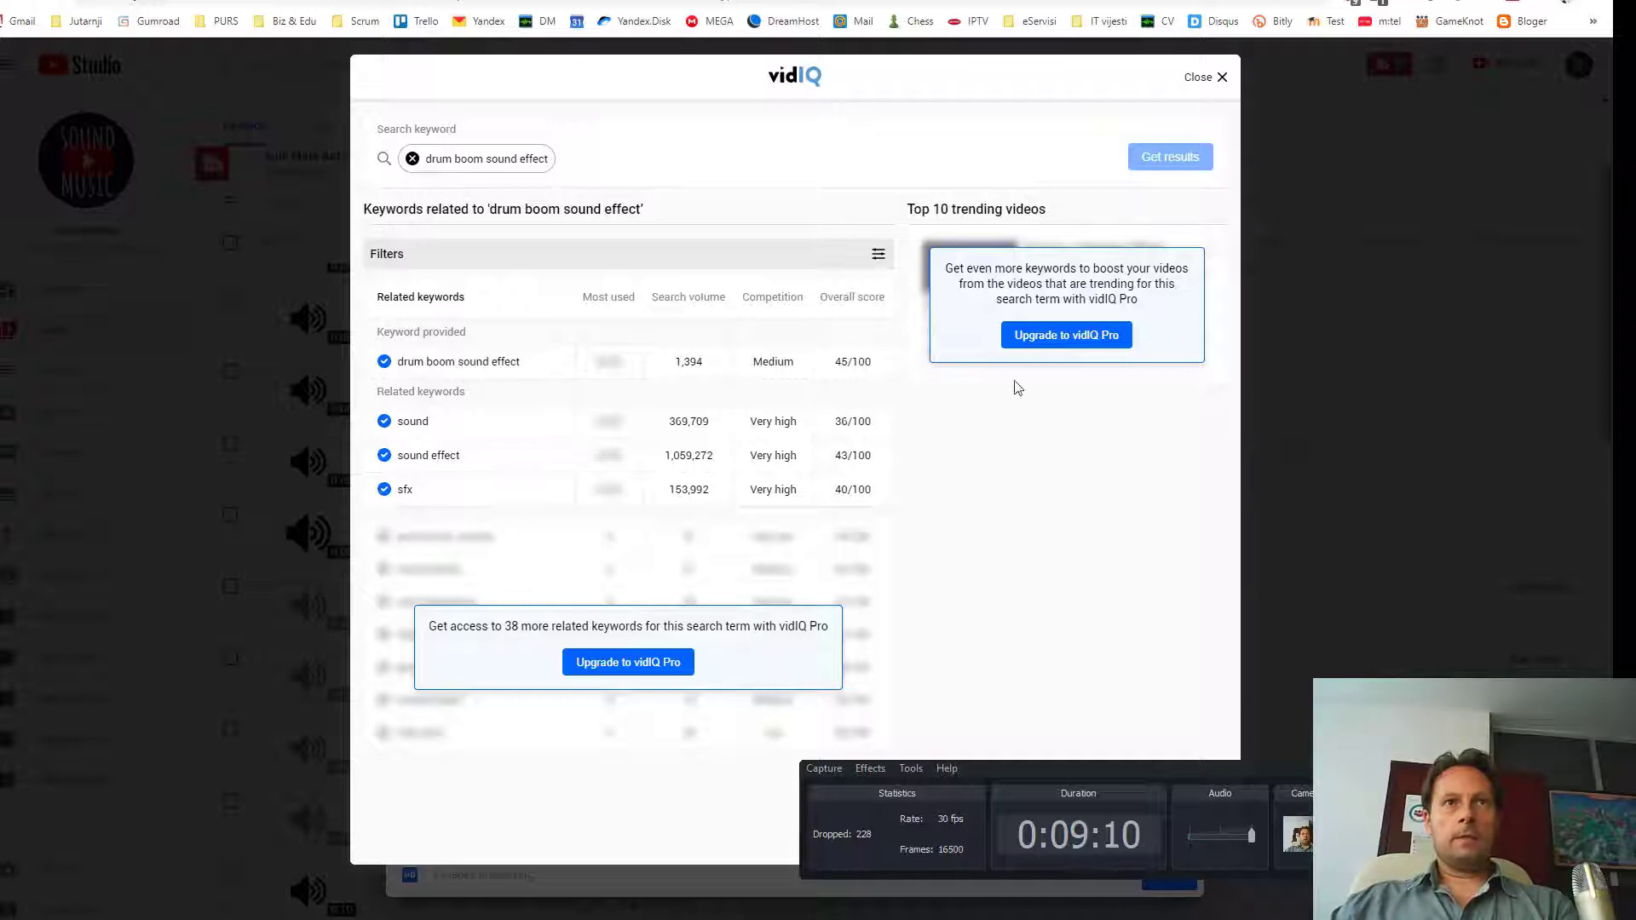
{"action": "left_click", "coordinate": [1195, 79]}
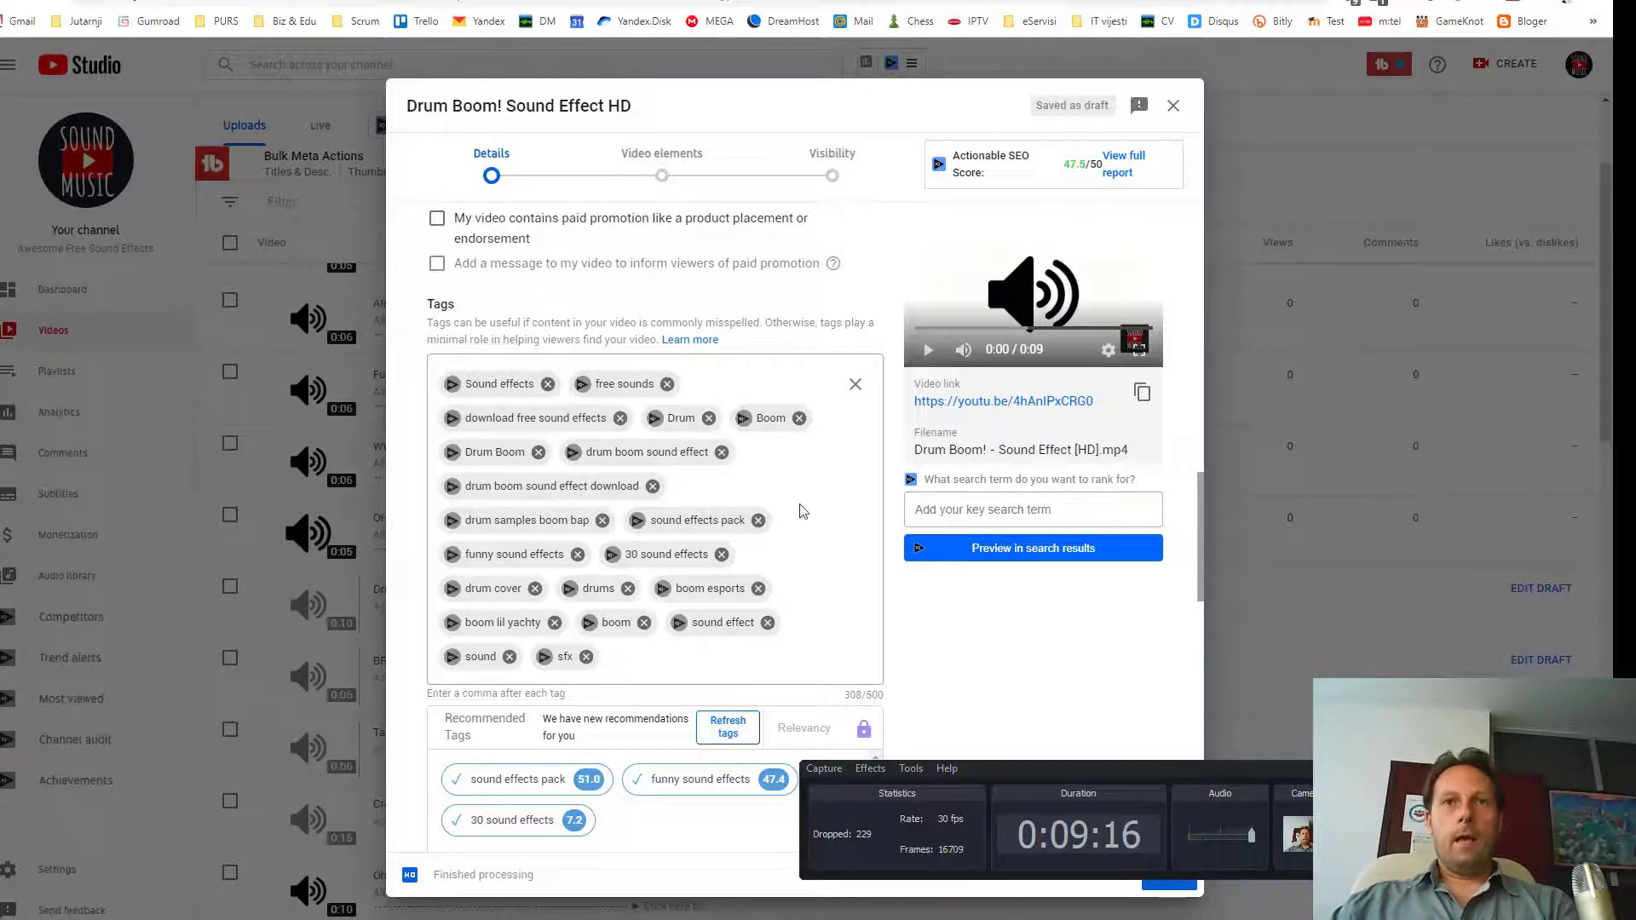
Add TubeBuddy's recommended tag sound effect to the video.
{"action": "scroll", "coordinate": [801, 511], "scroll_direction": "down", "scroll_amount": 1}
{"action": "left_click_drag", "start_coordinate": [844, 610], "coordinate": [881, 610]}
{"action": "left_click", "coordinate": [889, 618]}
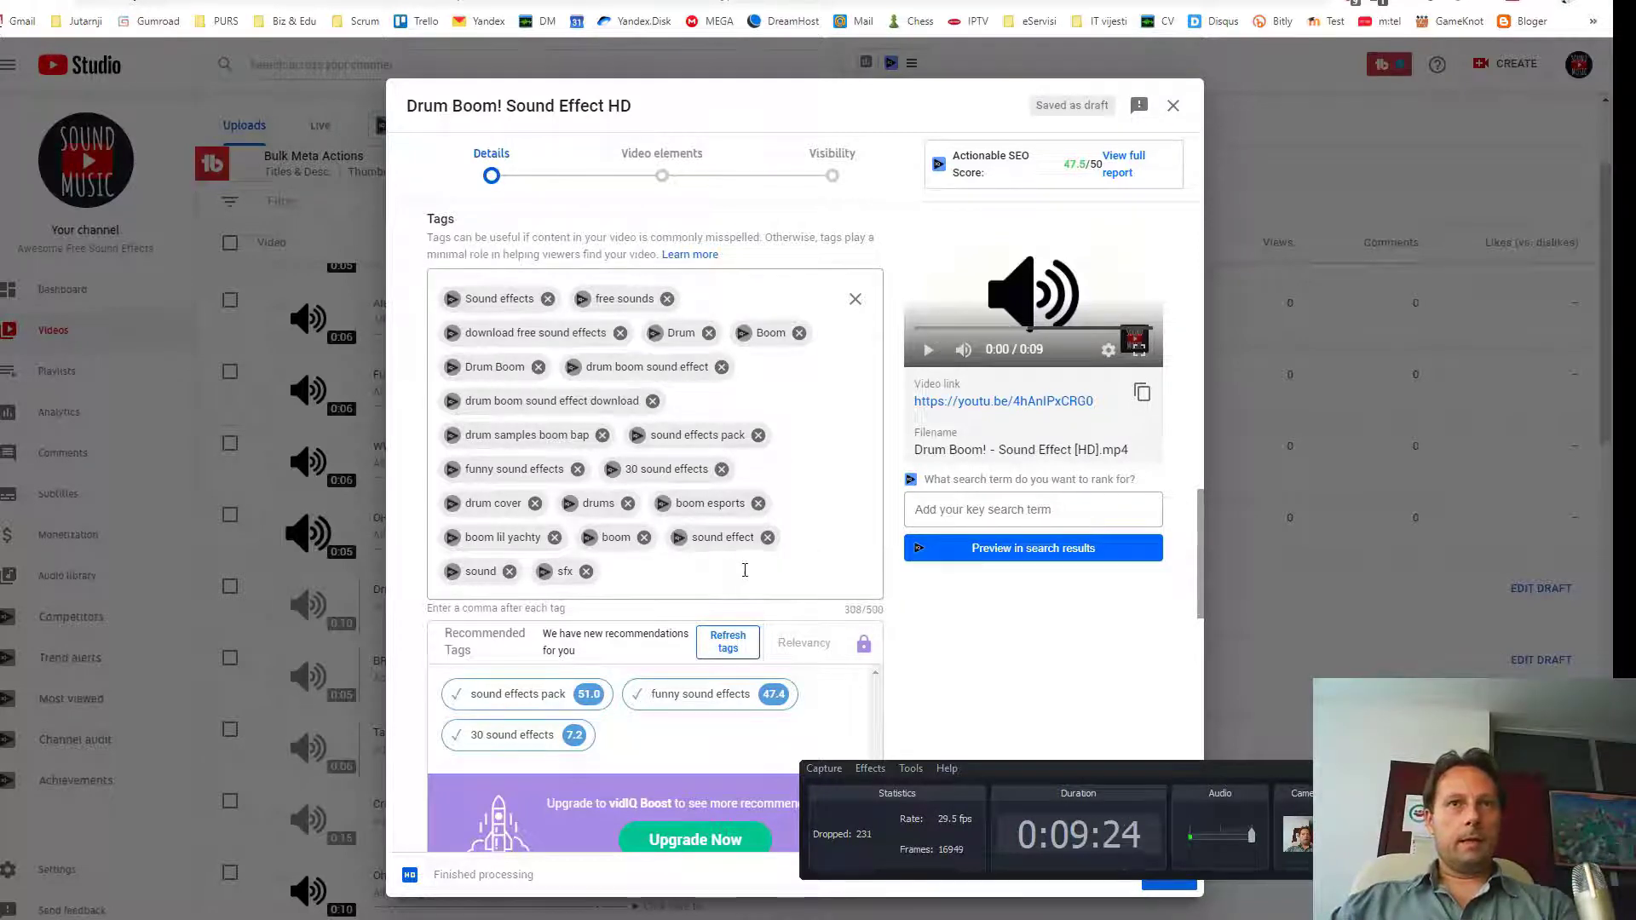
{"action": "scroll", "coordinate": [752, 557], "scroll_direction": "down", "scroll_amount": 1}
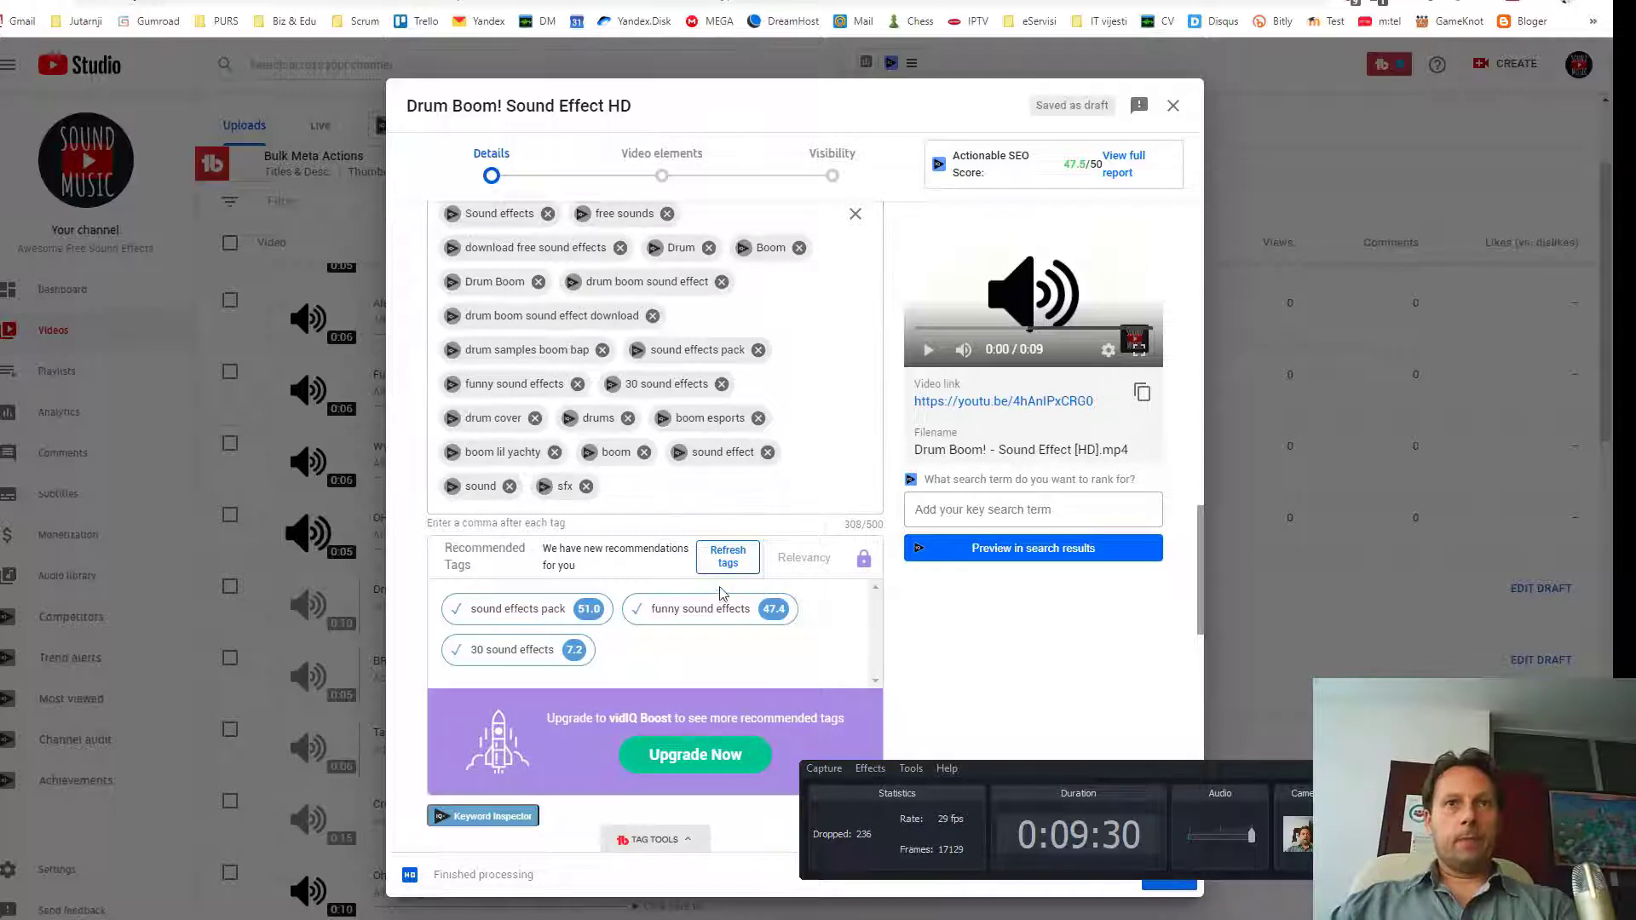
{"action": "mouse_move", "coordinate": [489, 615]}
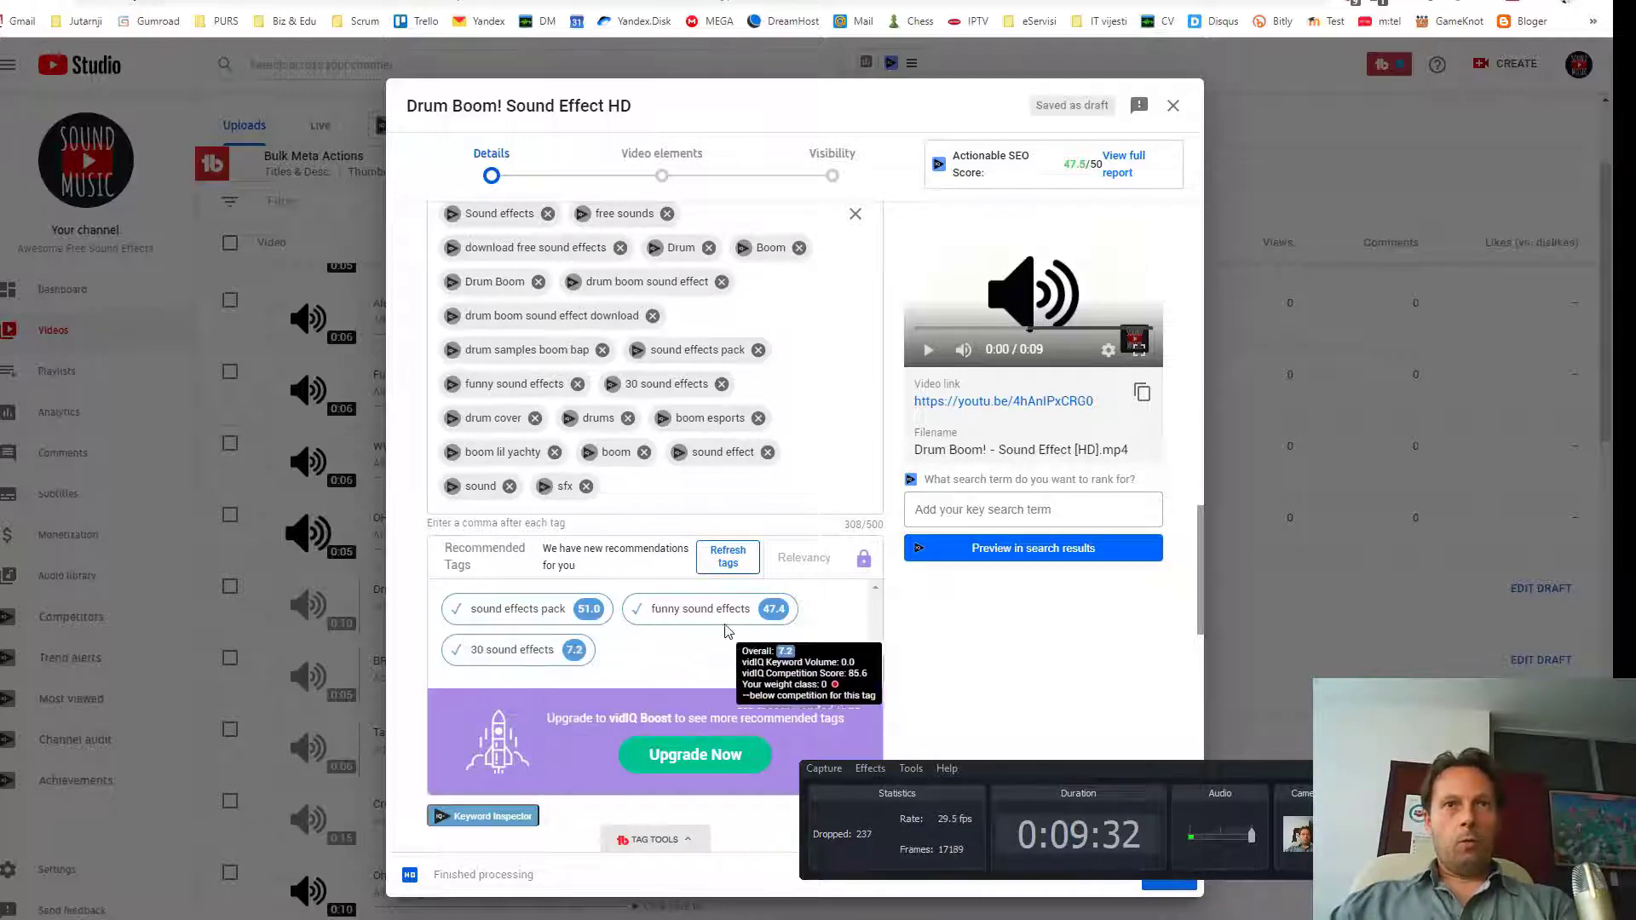
{"action": "mouse_move", "coordinate": [501, 651]}
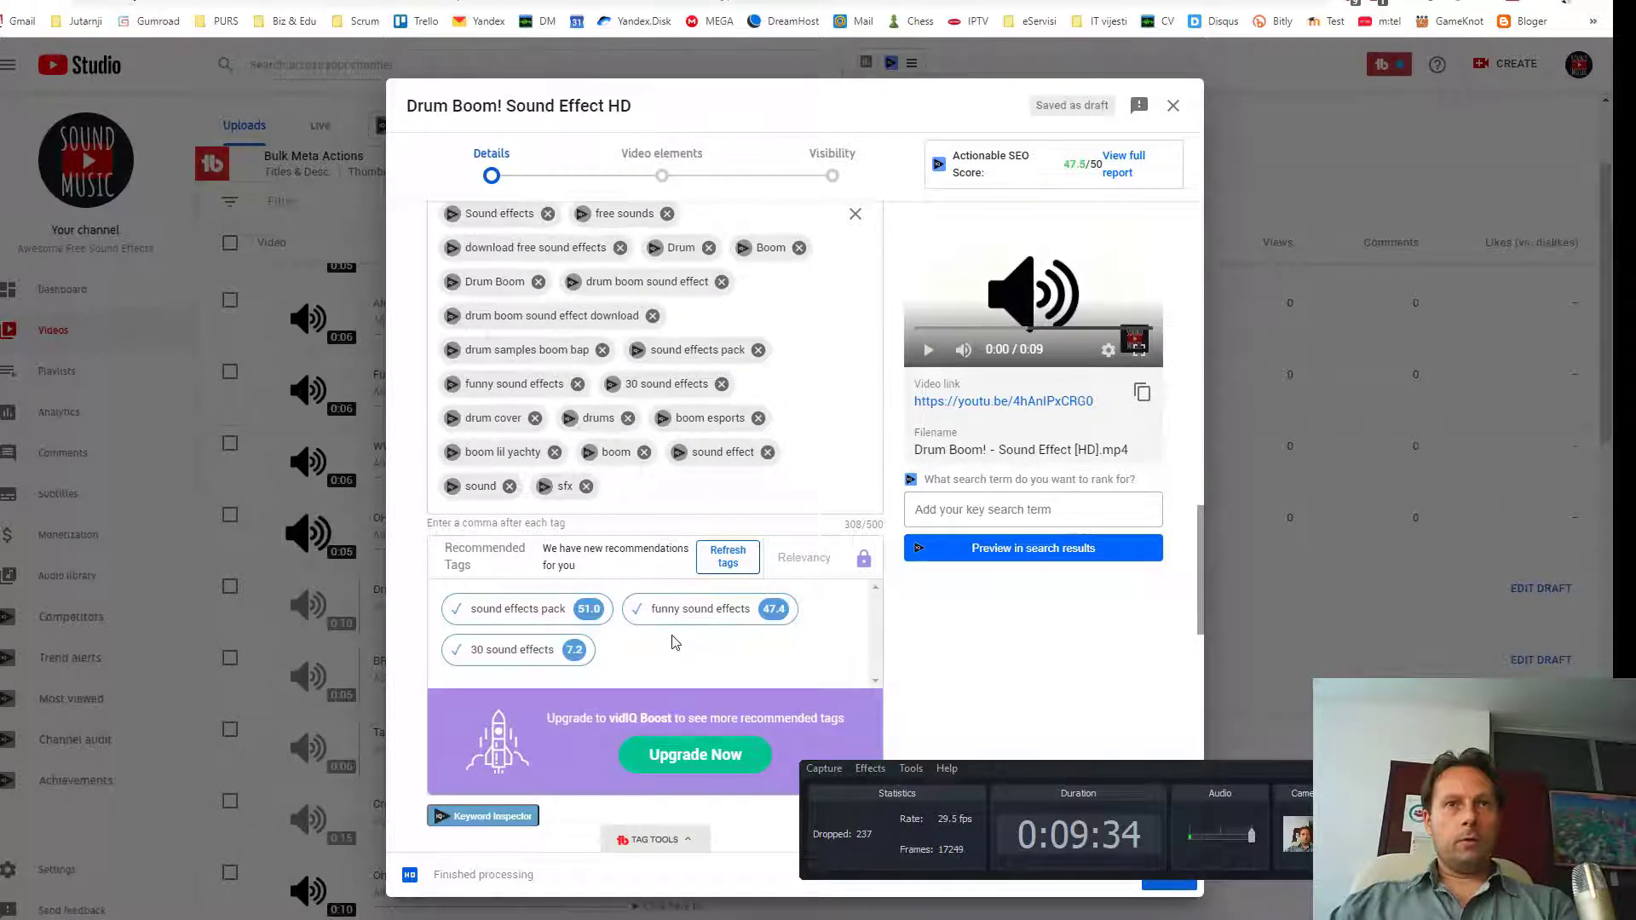
{"action": "scroll", "coordinate": [668, 639], "scroll_direction": "down", "scroll_amount": 2}
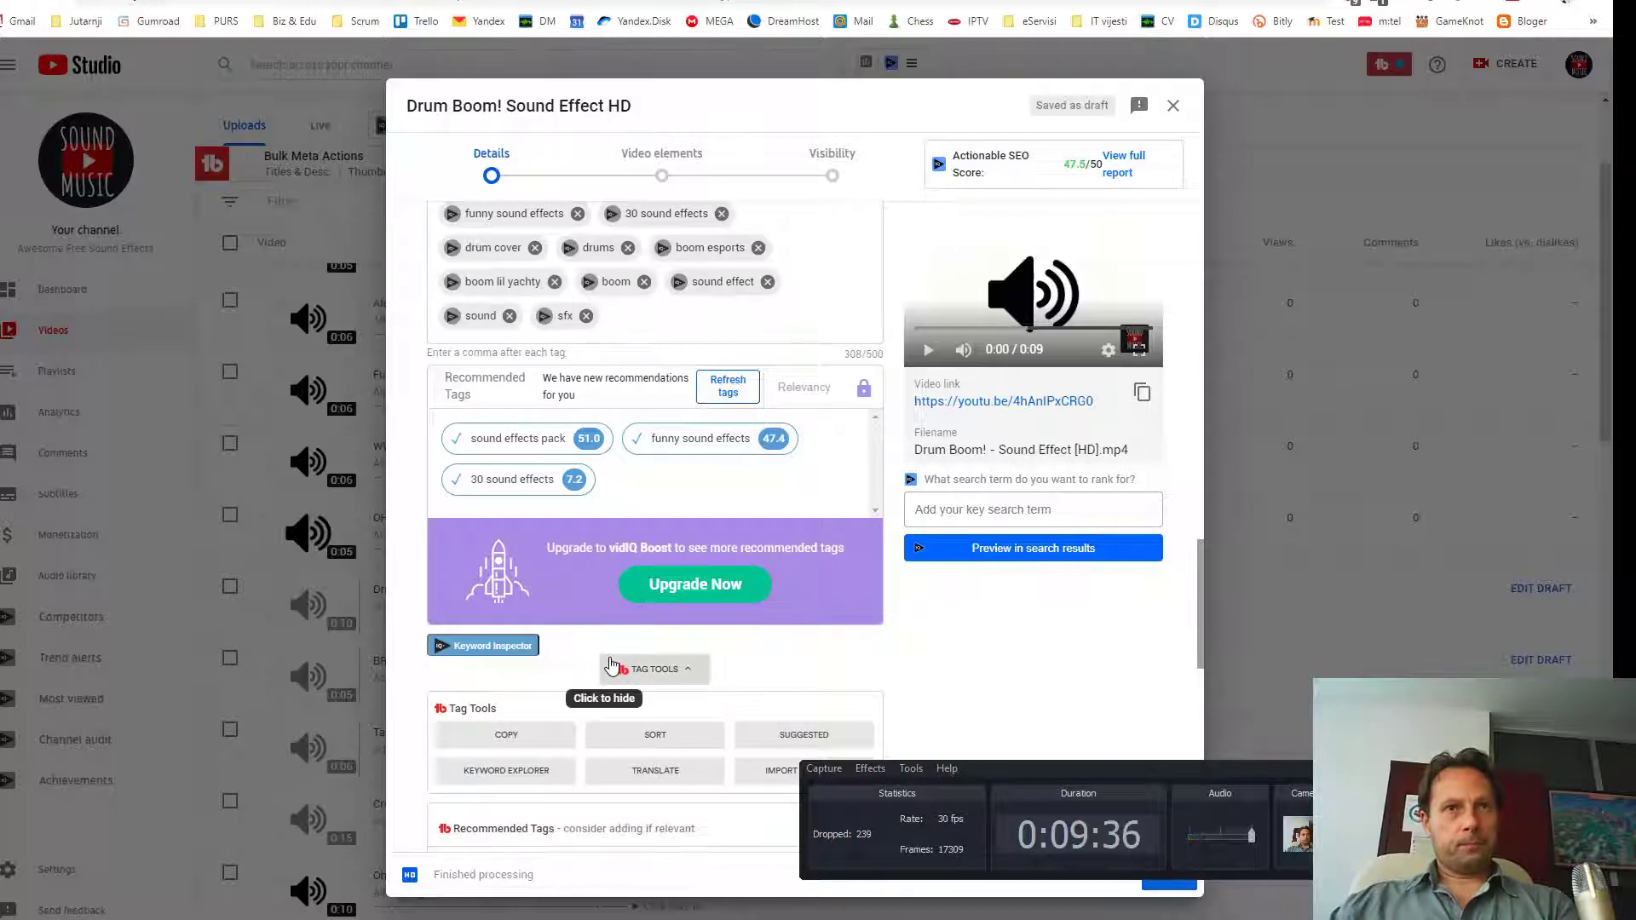
{"action": "scroll", "coordinate": [615, 663], "scroll_direction": "down", "scroll_amount": 1}
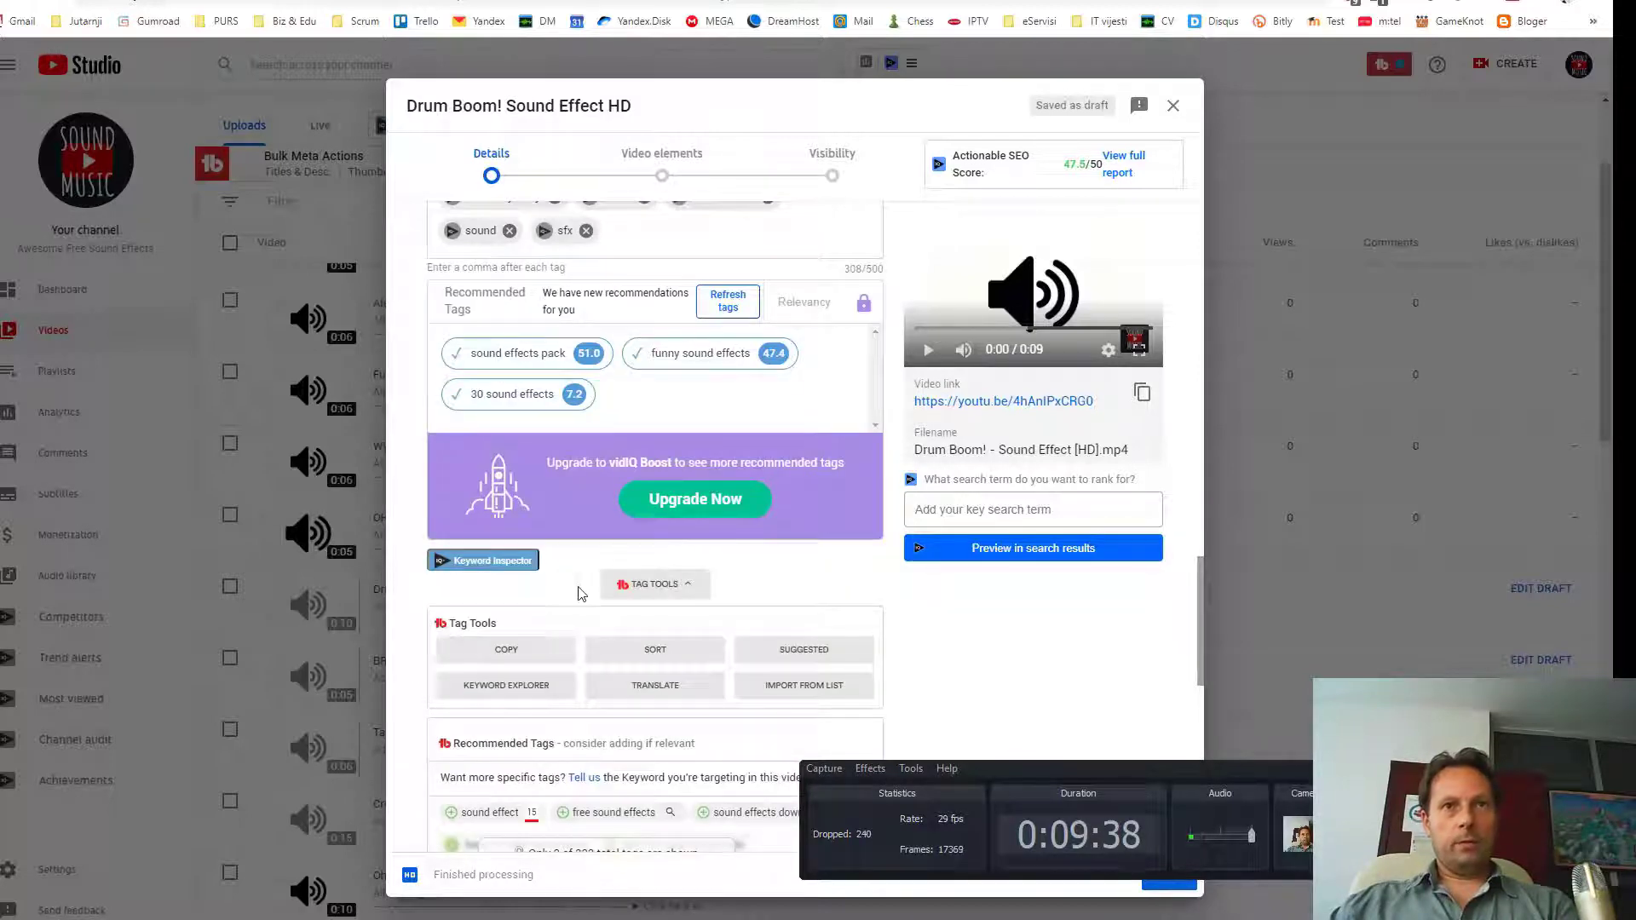
{"action": "scroll", "coordinate": [580, 594], "scroll_direction": "down", "scroll_amount": 2}
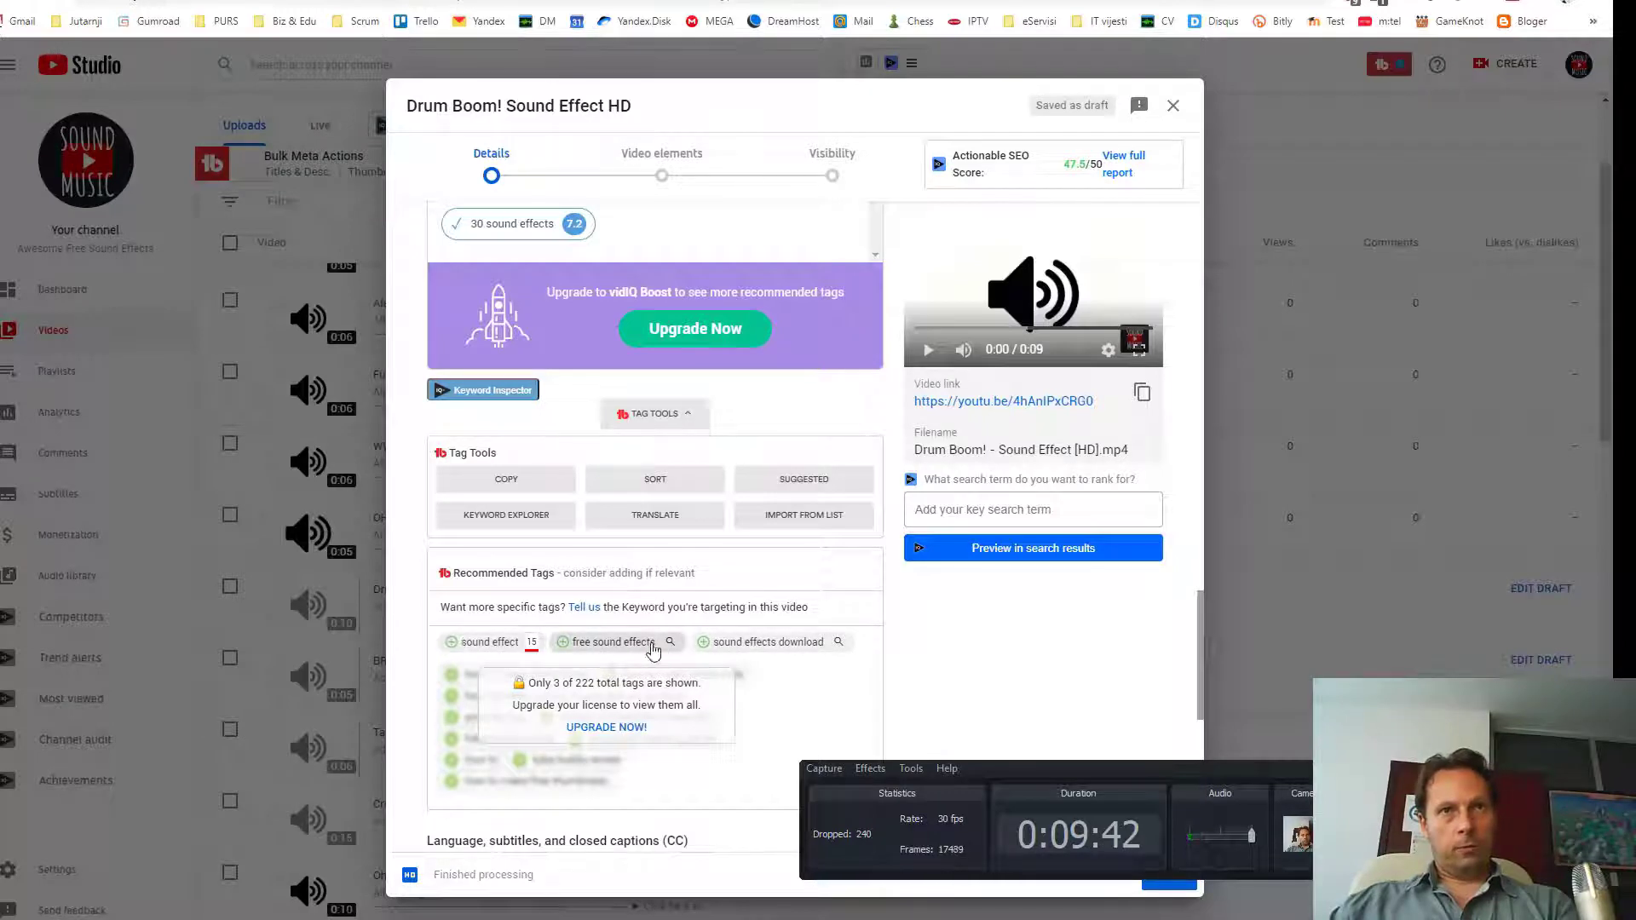
{"action": "left_click", "coordinate": [451, 644]}
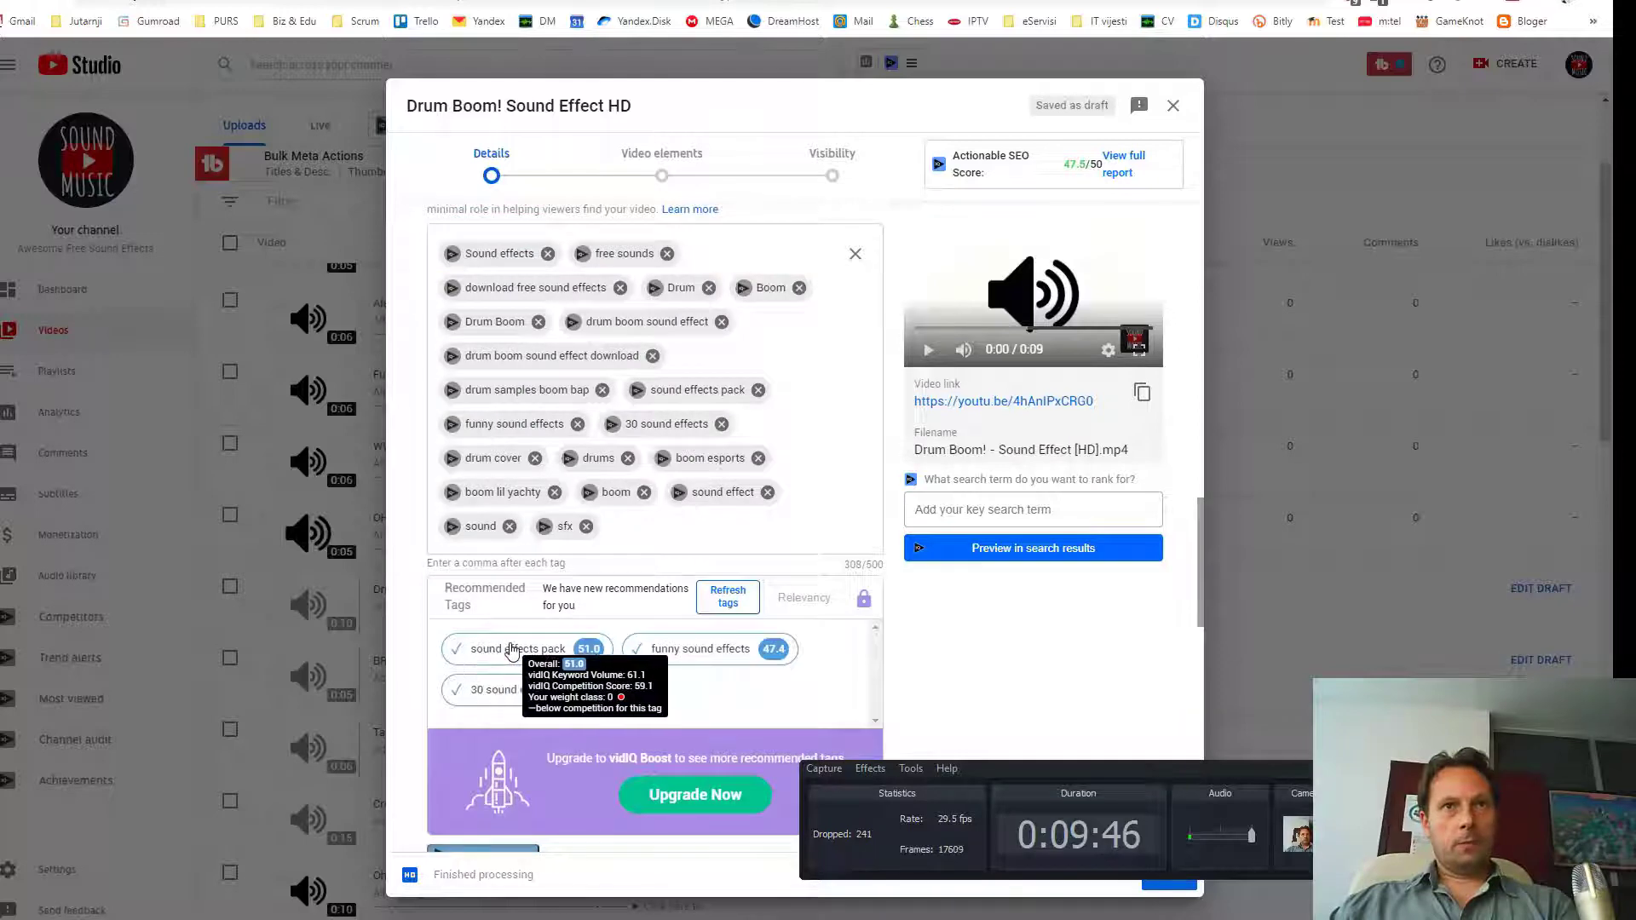
Add TubeBuddy's recommended tags free sound effects and sound effects download.
{"action": "scroll", "coordinate": [528, 637], "scroll_direction": "down", "scroll_amount": 3}
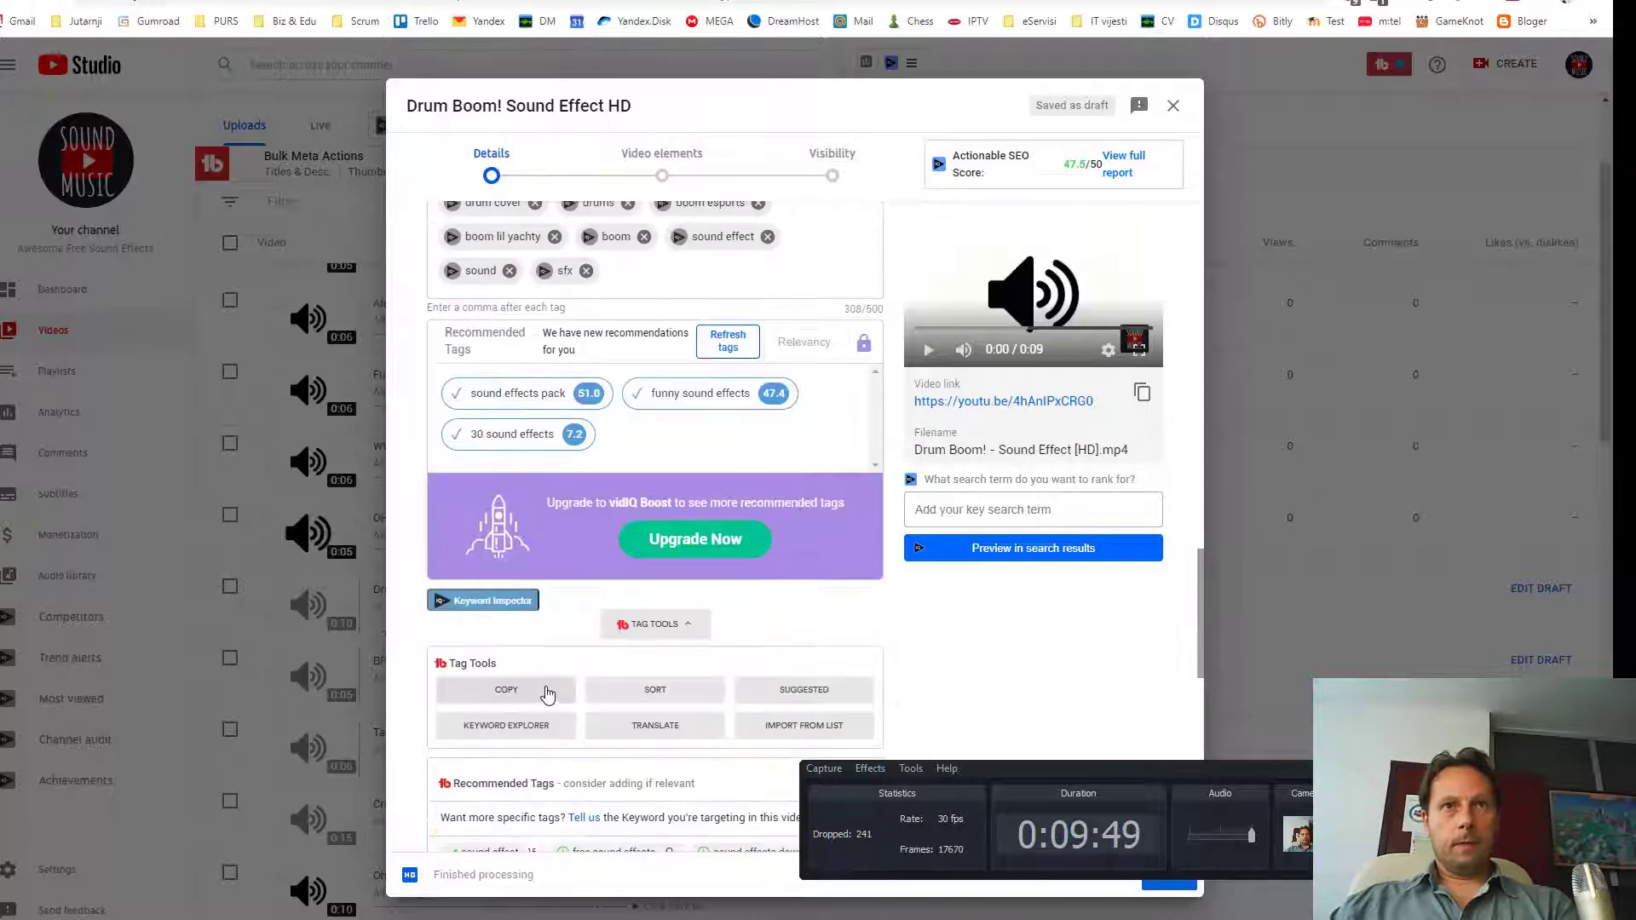
{"action": "scroll", "coordinate": [548, 691], "scroll_direction": "down", "scroll_amount": 2}
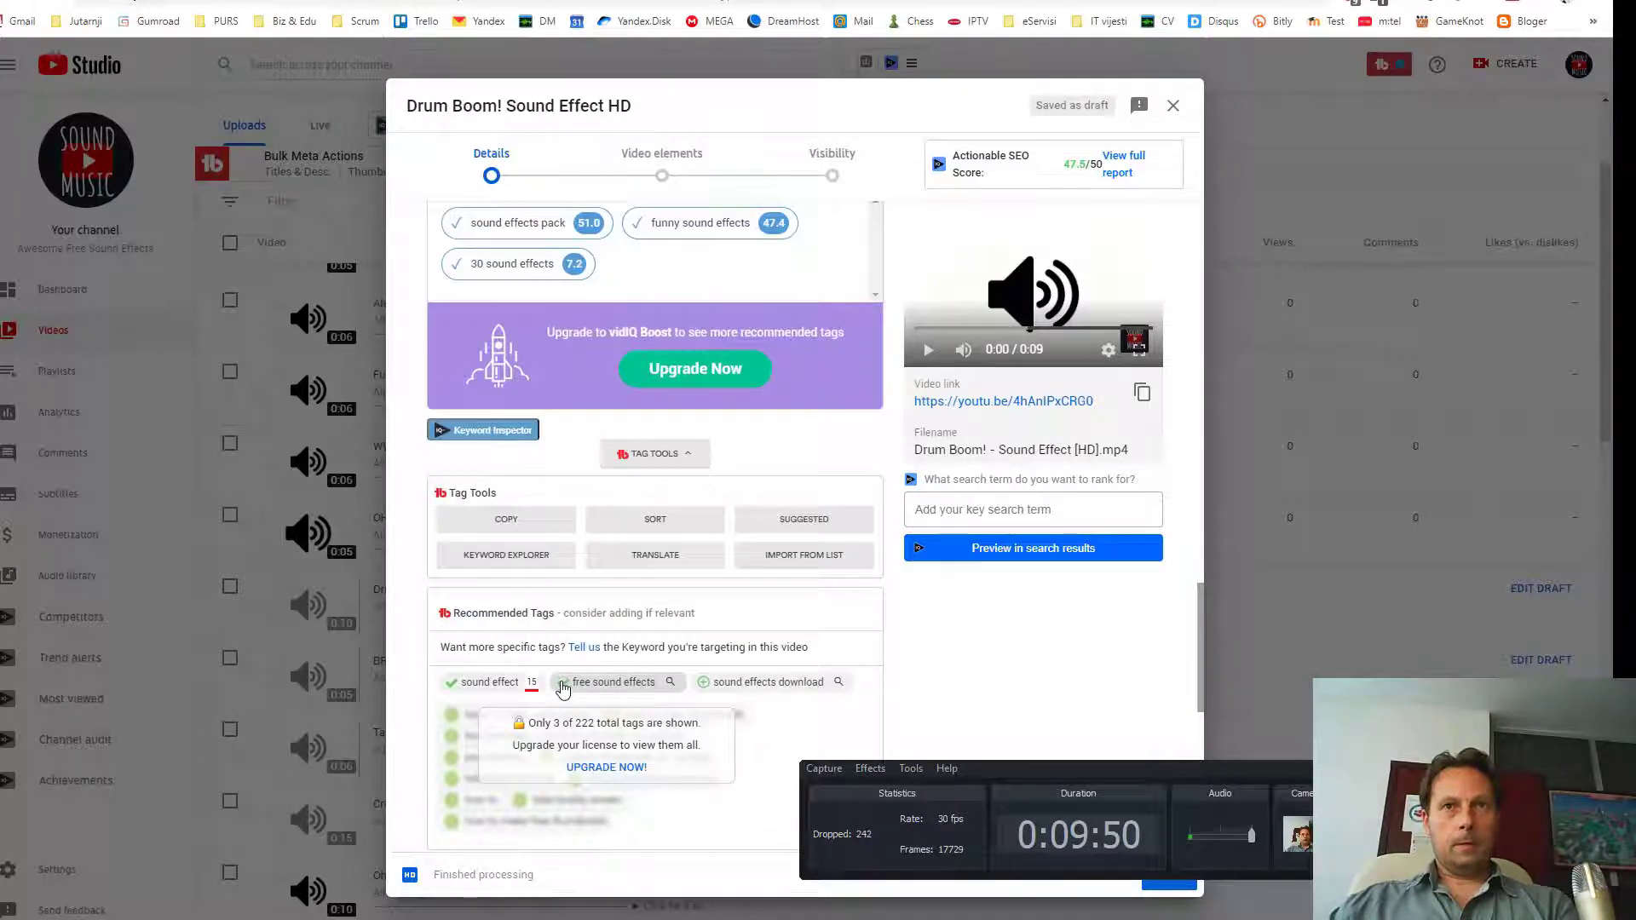
{"action": "left_click", "coordinate": [563, 683]}
{"action": "scroll", "coordinate": [561, 641], "scroll_direction": "down", "scroll_amount": 2}
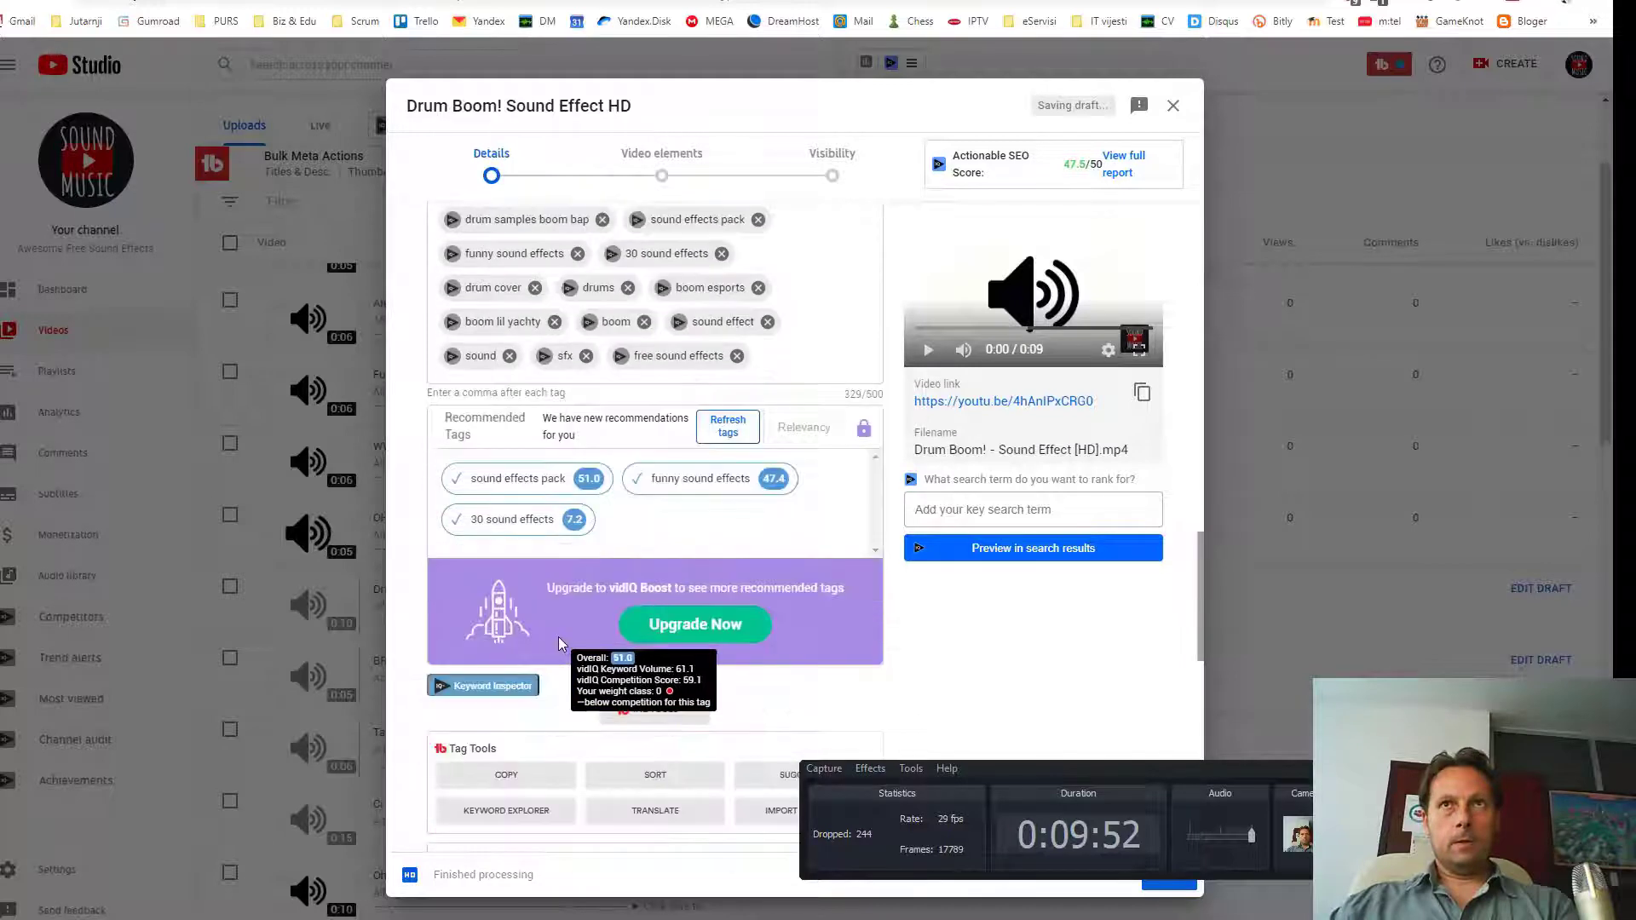
{"action": "scroll", "coordinate": [681, 701], "scroll_direction": "down", "scroll_amount": 3}
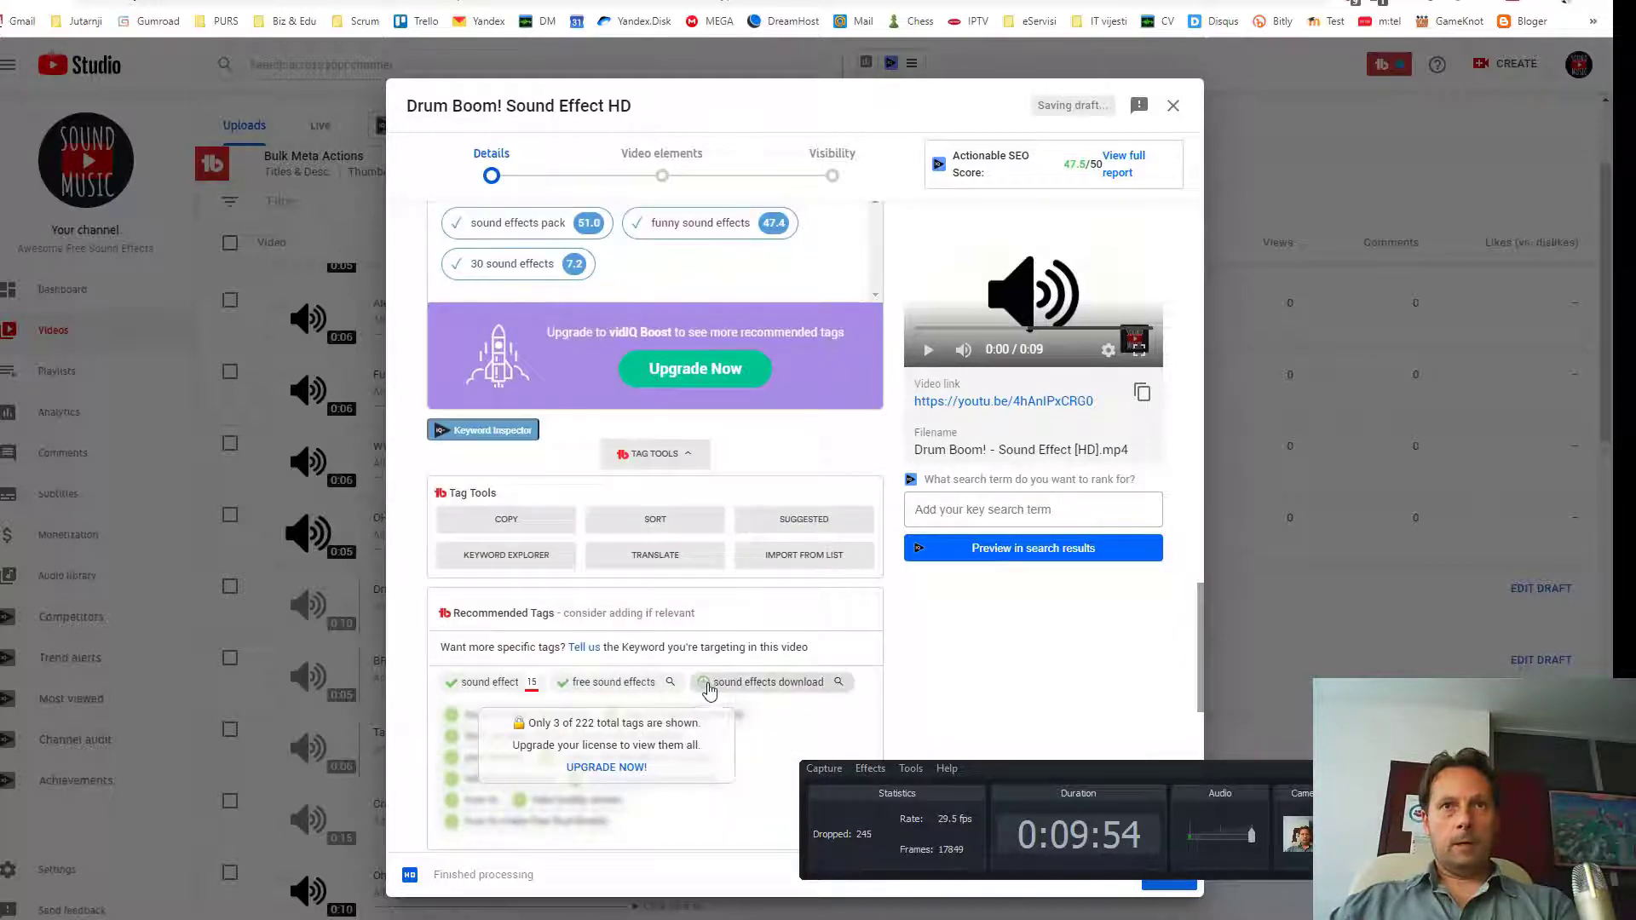
{"action": "left_click", "coordinate": [694, 776]}
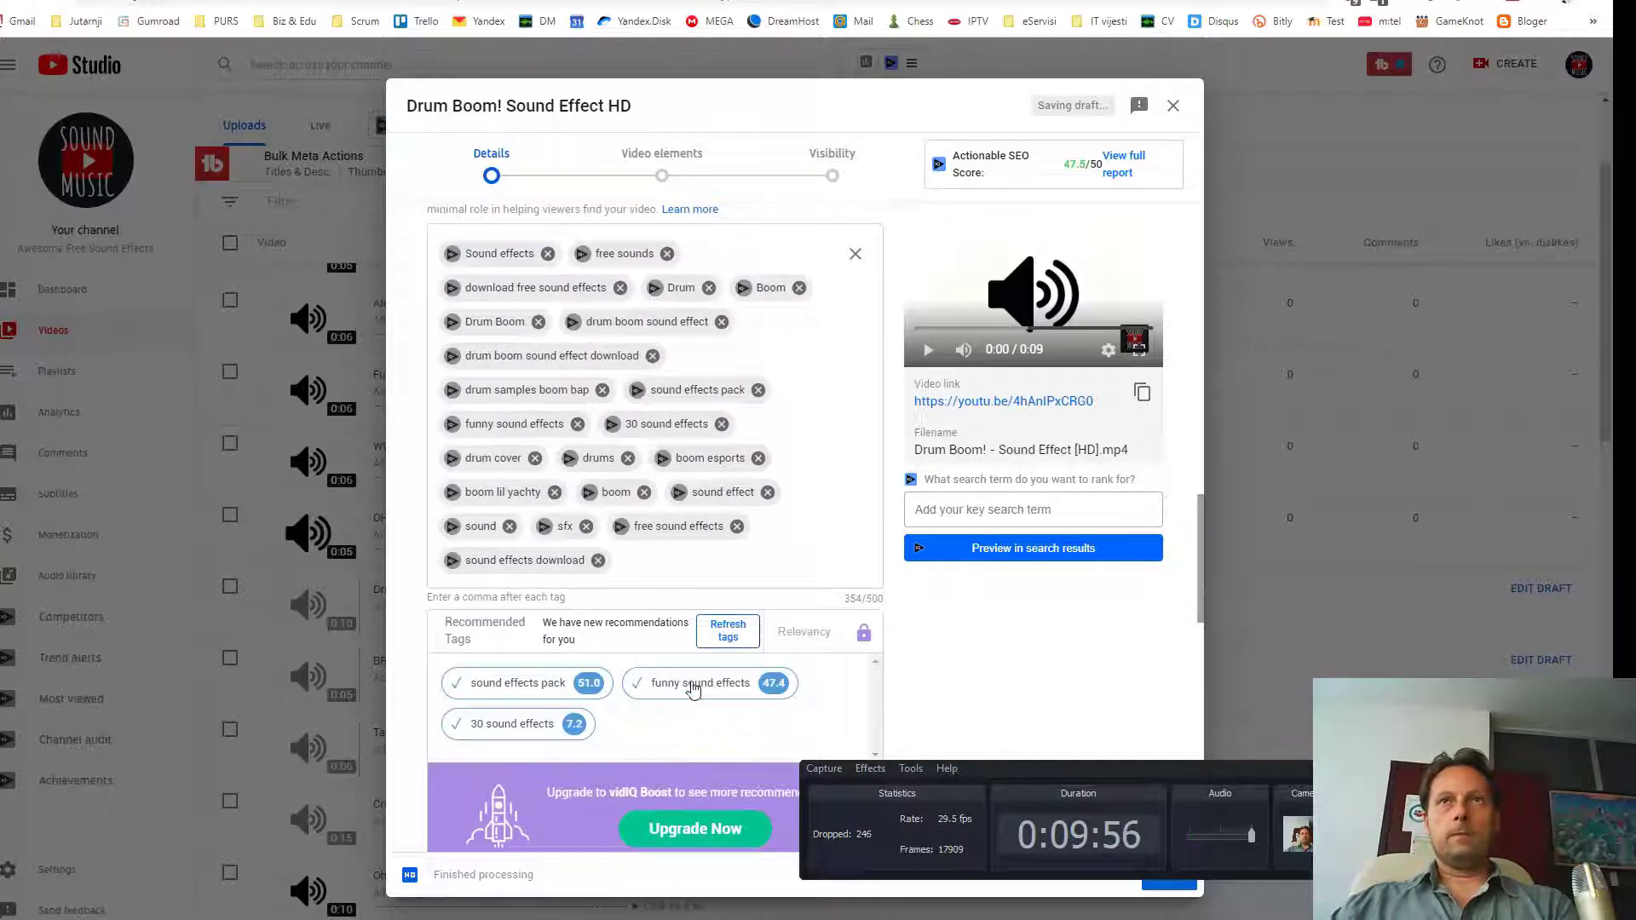
{"action": "mouse_move", "coordinate": [695, 687]}
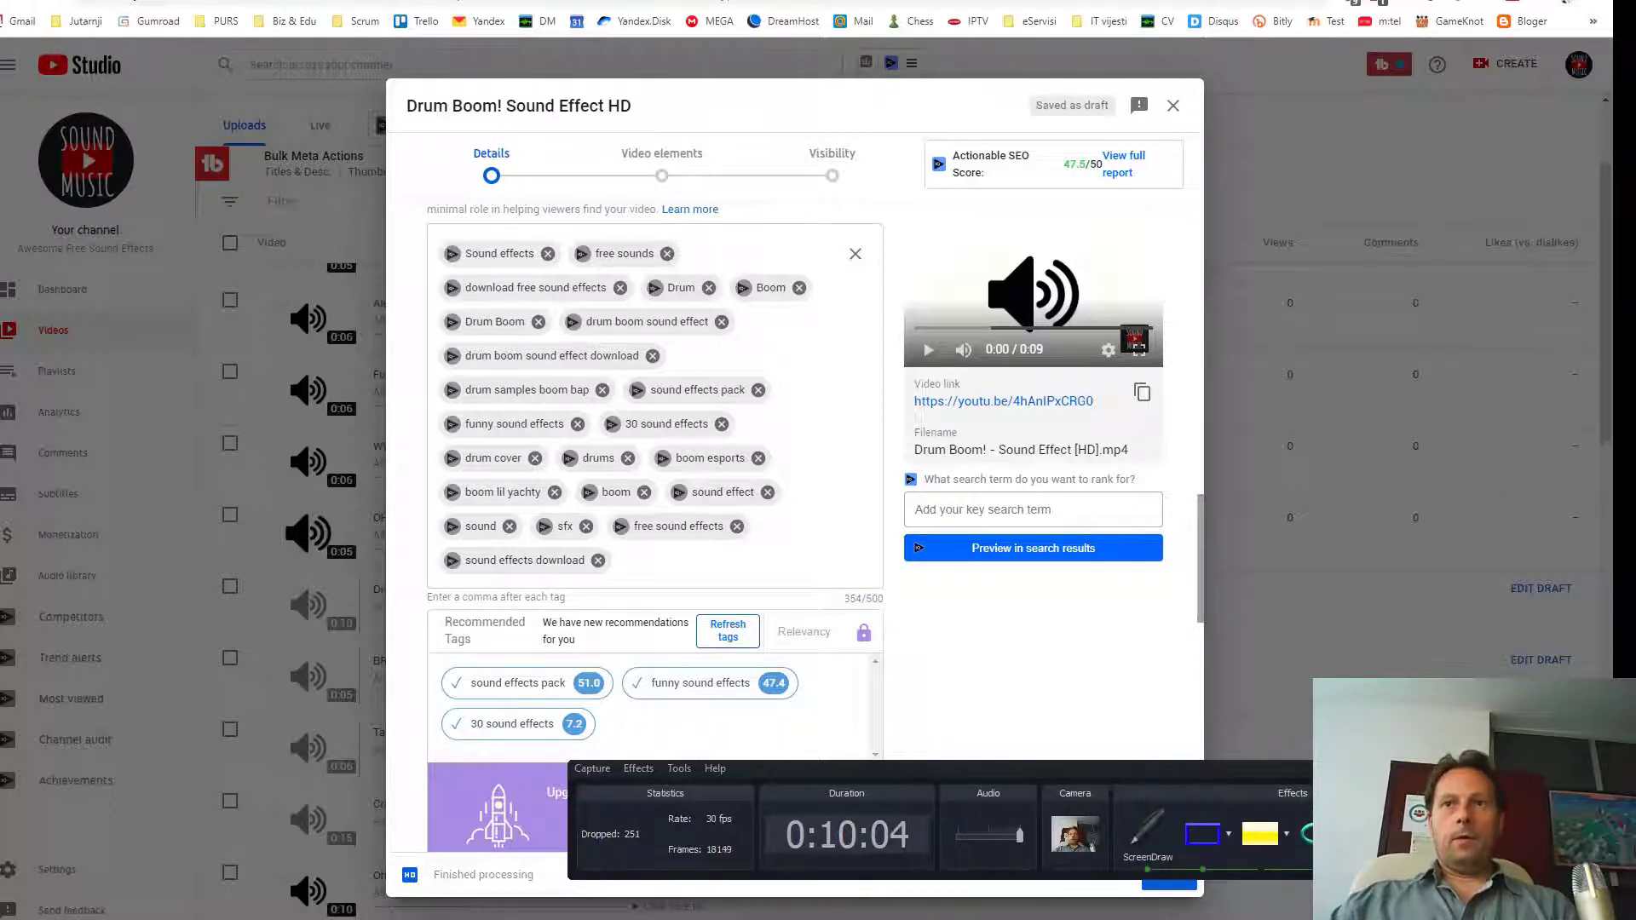
{"action": "left_click_drag", "start_coordinate": [835, 588], "coordinate": [895, 612]}
{"action": "key", "text": "Escape"}
{"action": "left_click", "coordinate": [1134, 340]}
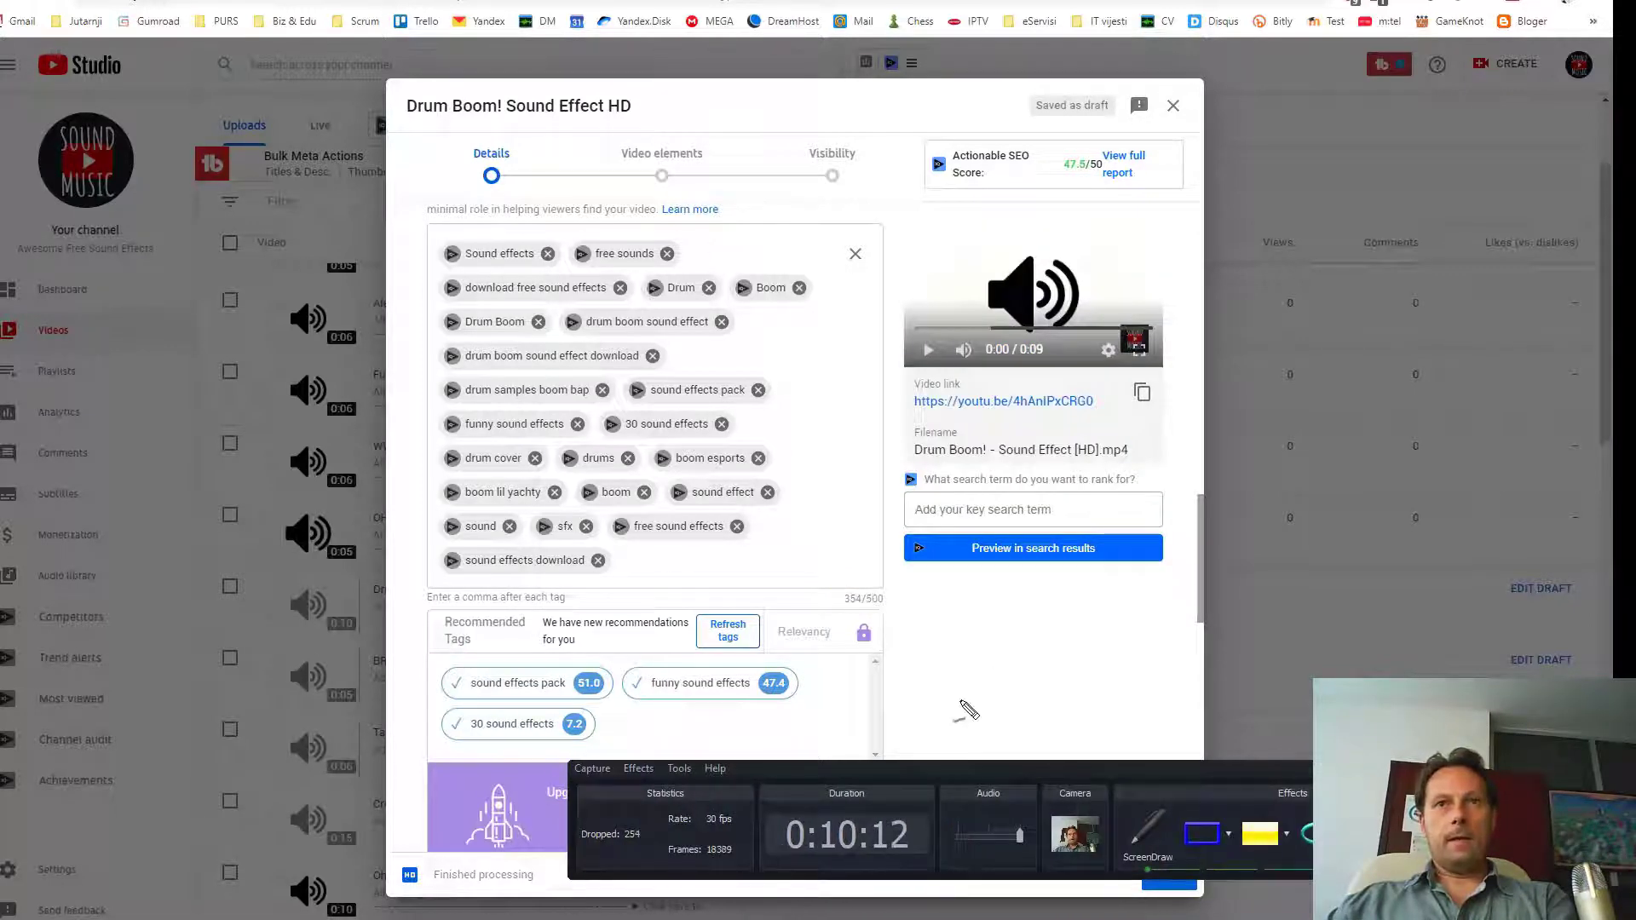
{"action": "mouse_move", "coordinate": [837, 610]}
{"action": "left_mouse_down"}
{"action": "mouse_move", "coordinate": [901, 590]}
{"action": "mouse_move", "coordinate": [830, 606]}
{"action": "left_mouse_up"}
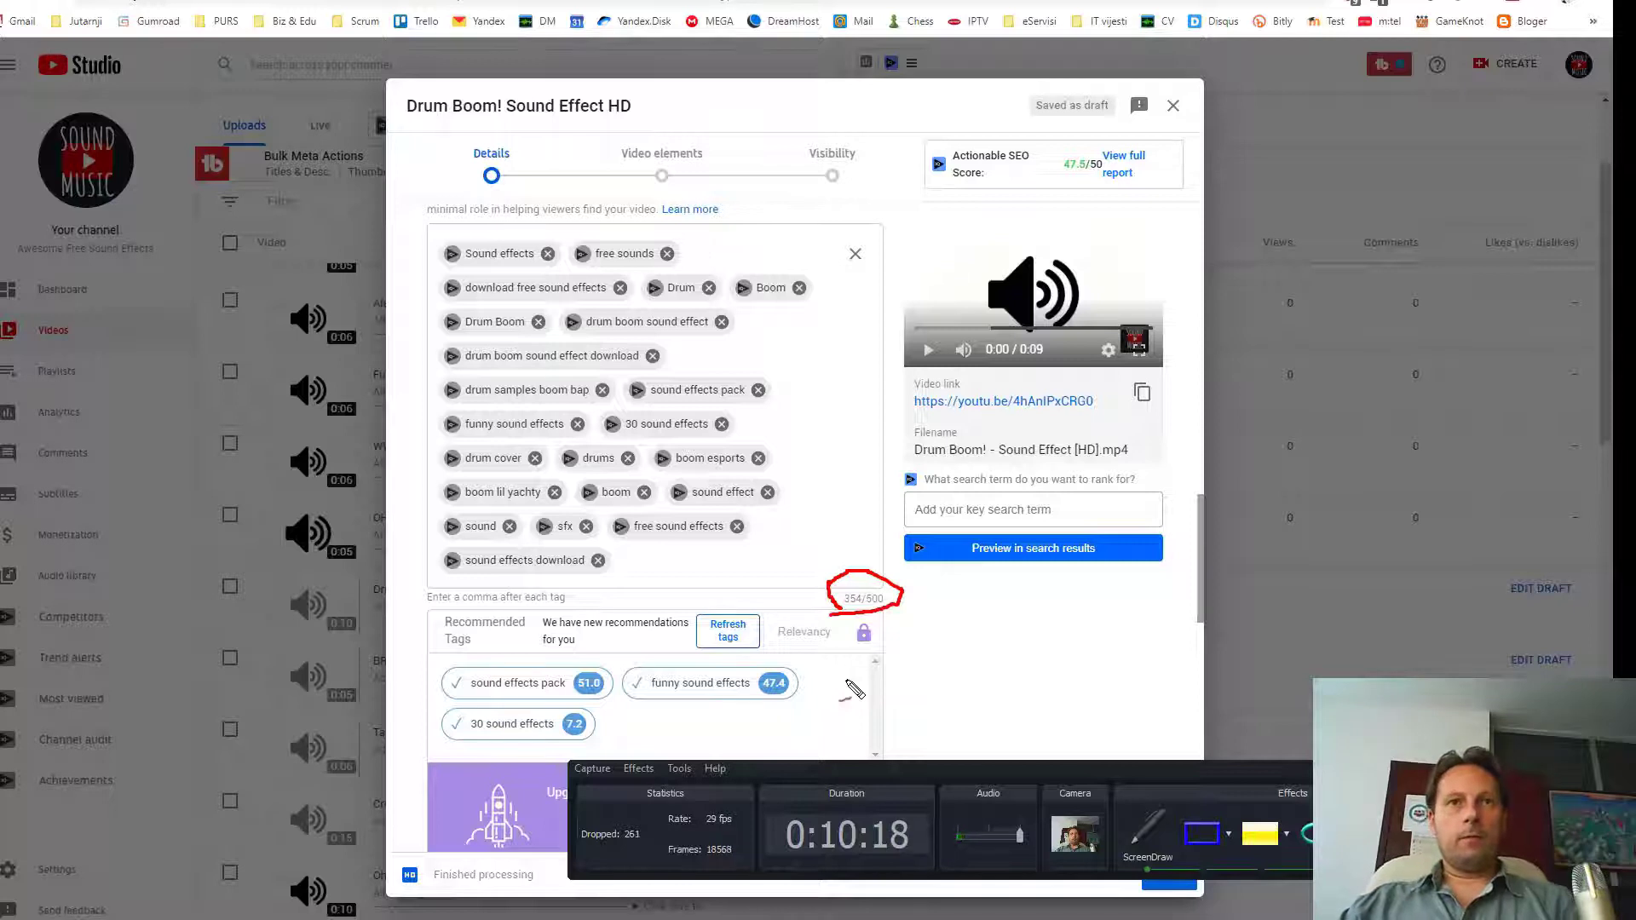
{"action": "key", "text": "ctrl+shift+d"}
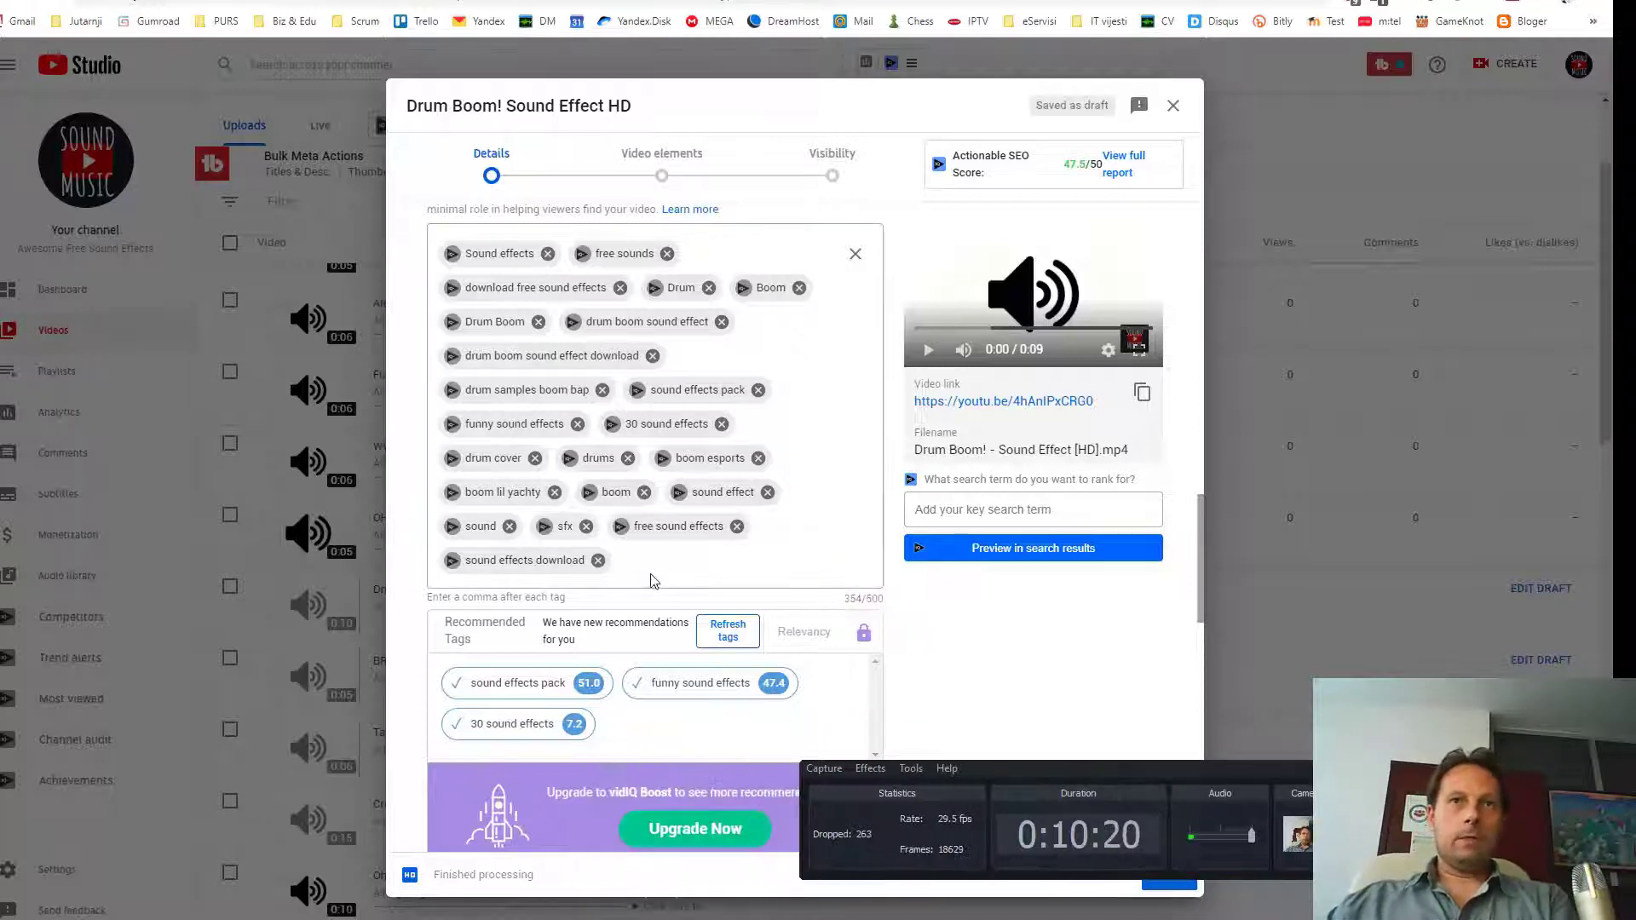
Look up vidIQ keywords related to the drums tag and add drummer as a tag.
{"action": "left_click", "coordinate": [695, 566]}
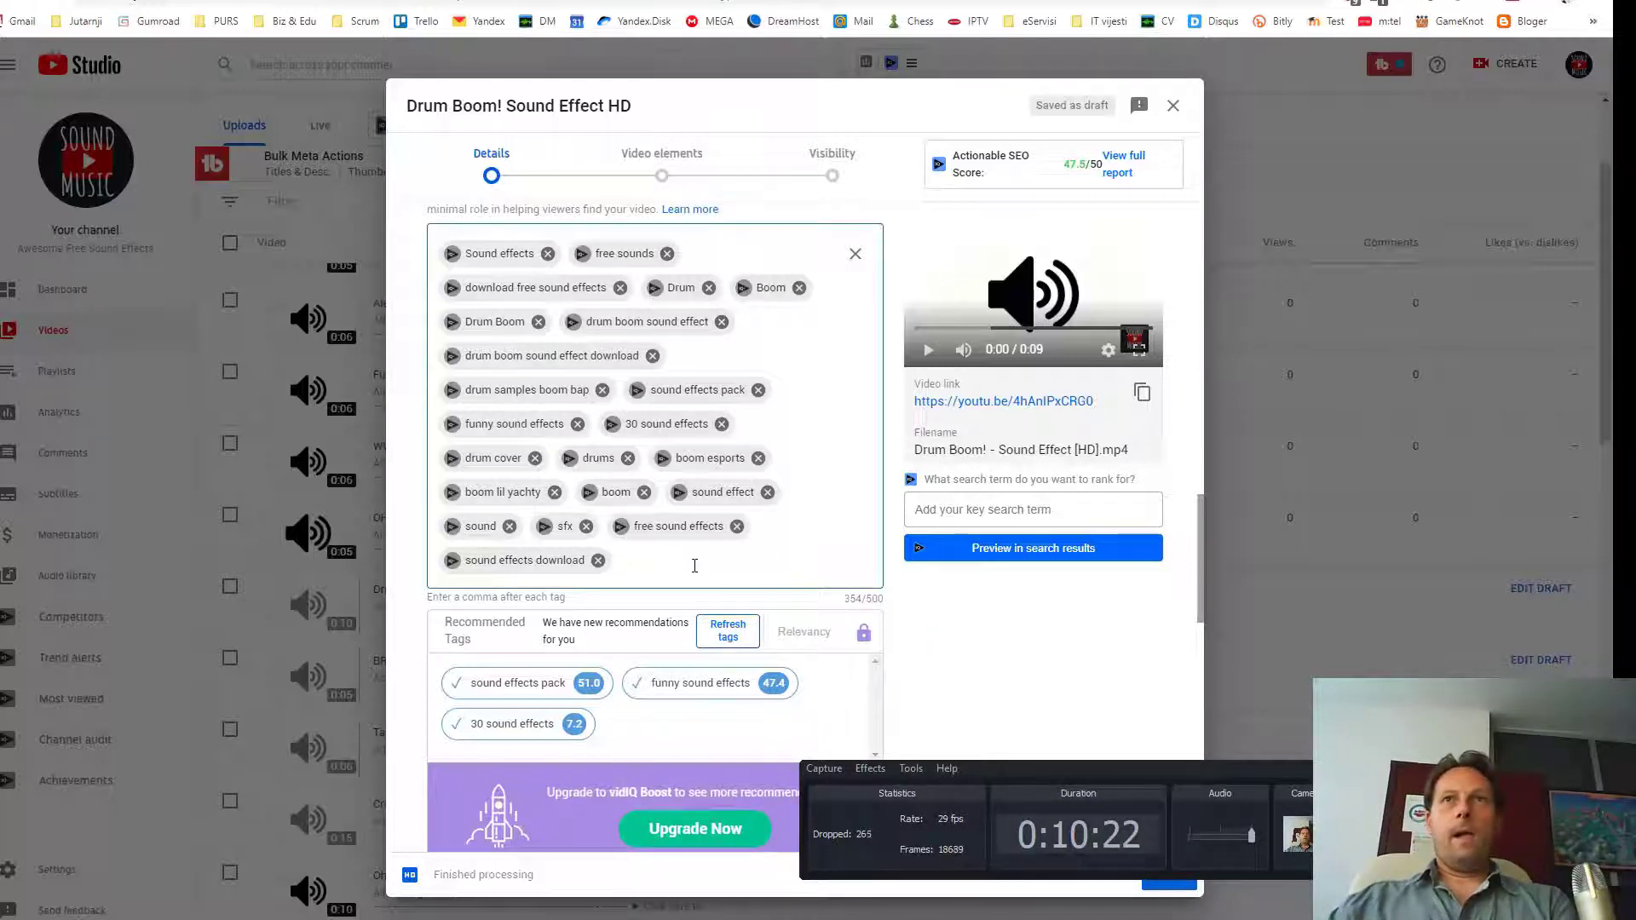
{"action": "left_click", "coordinate": [570, 460]}
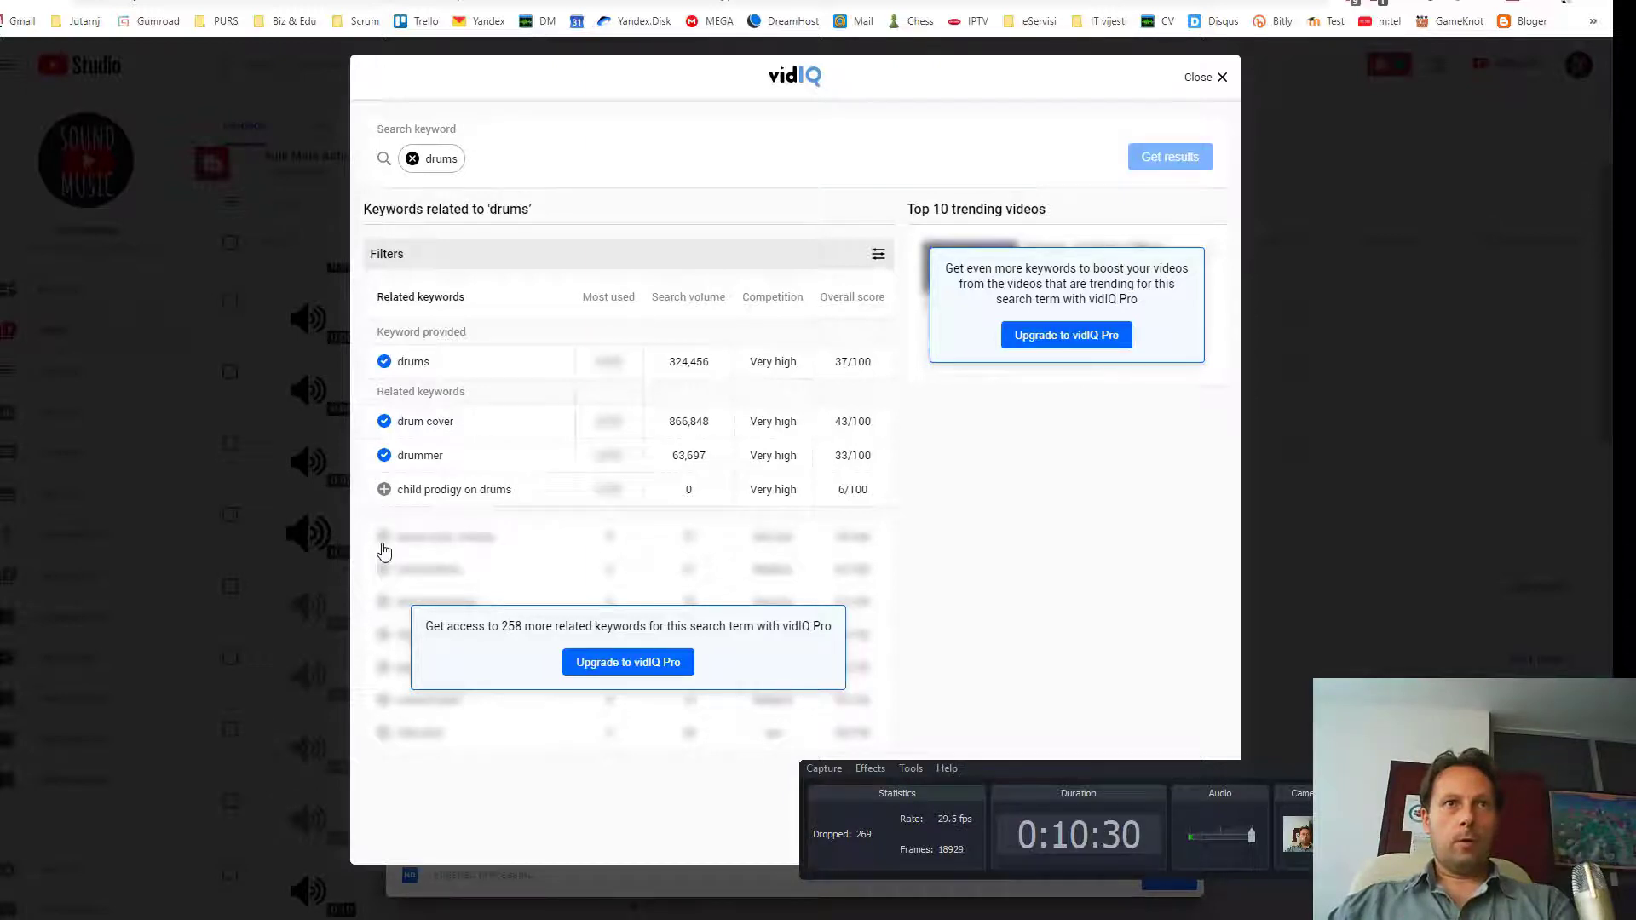
{"action": "left_click", "coordinate": [1193, 78]}
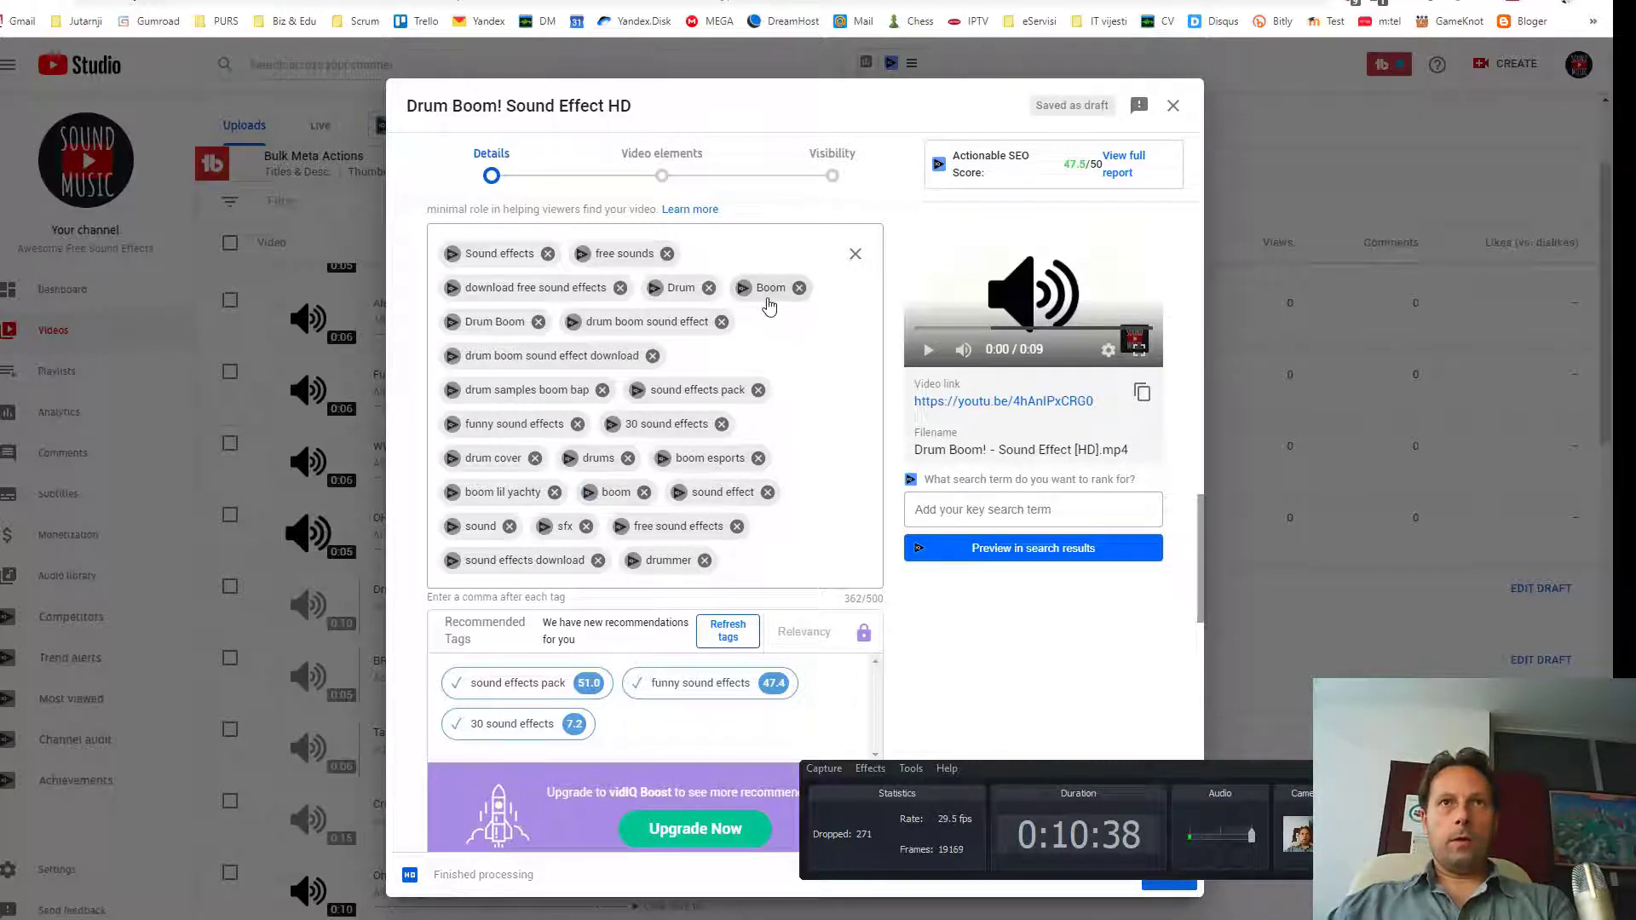
Look up vidIQ keywords related to the sfx tag and add makeup and halloween as tags.
{"action": "left_click", "coordinate": [590, 497]}
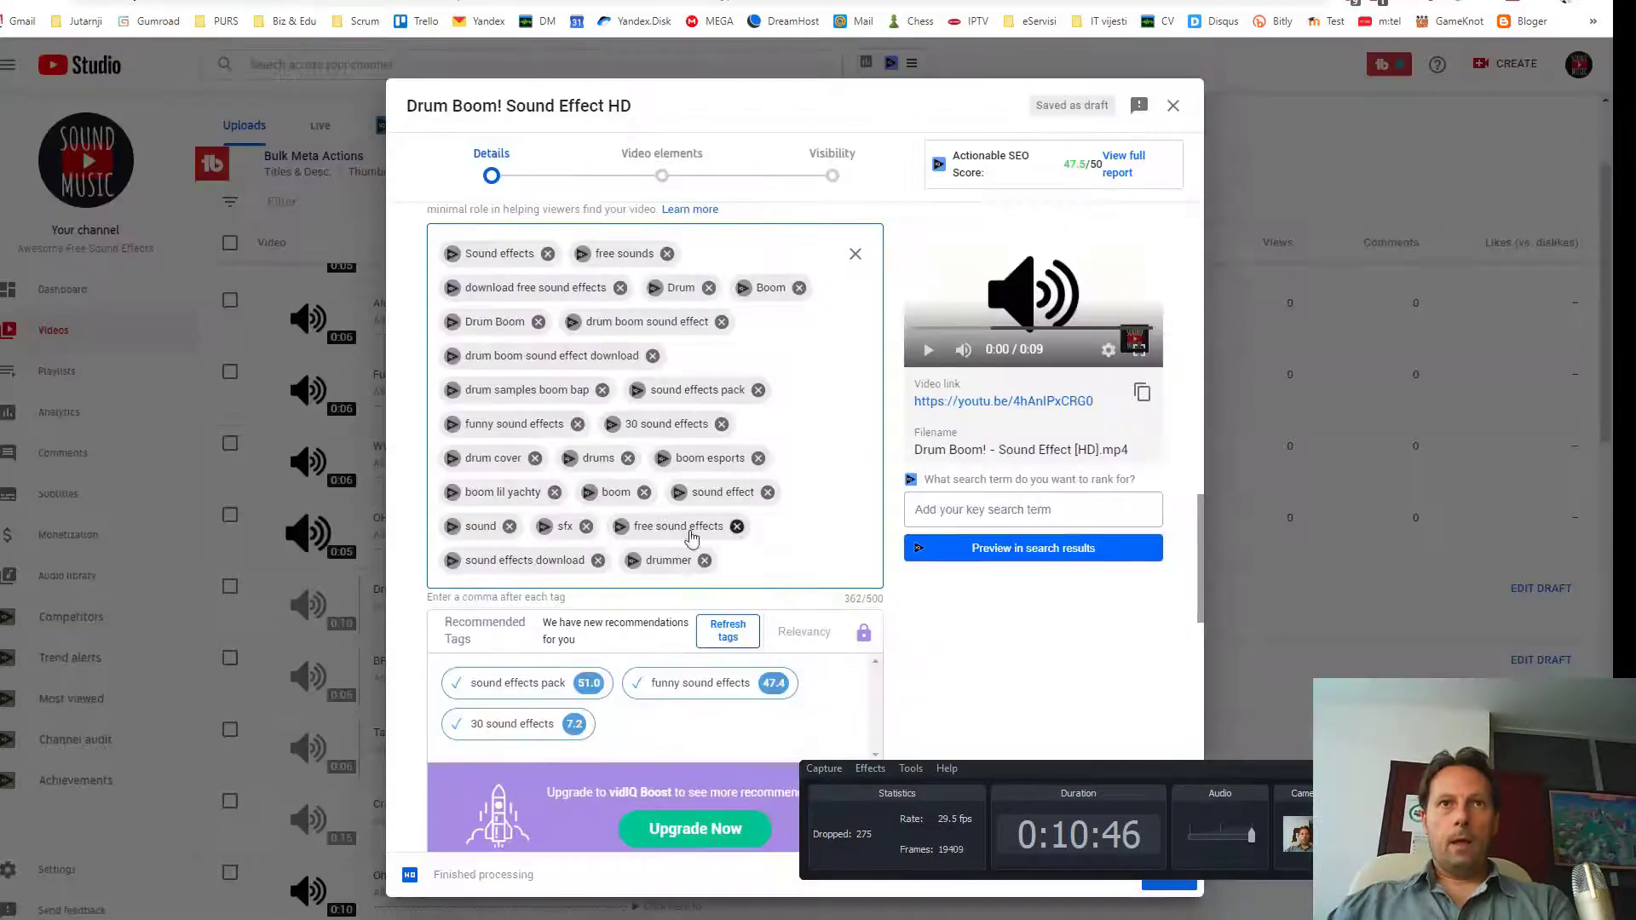
{"action": "left_click", "coordinate": [543, 526]}
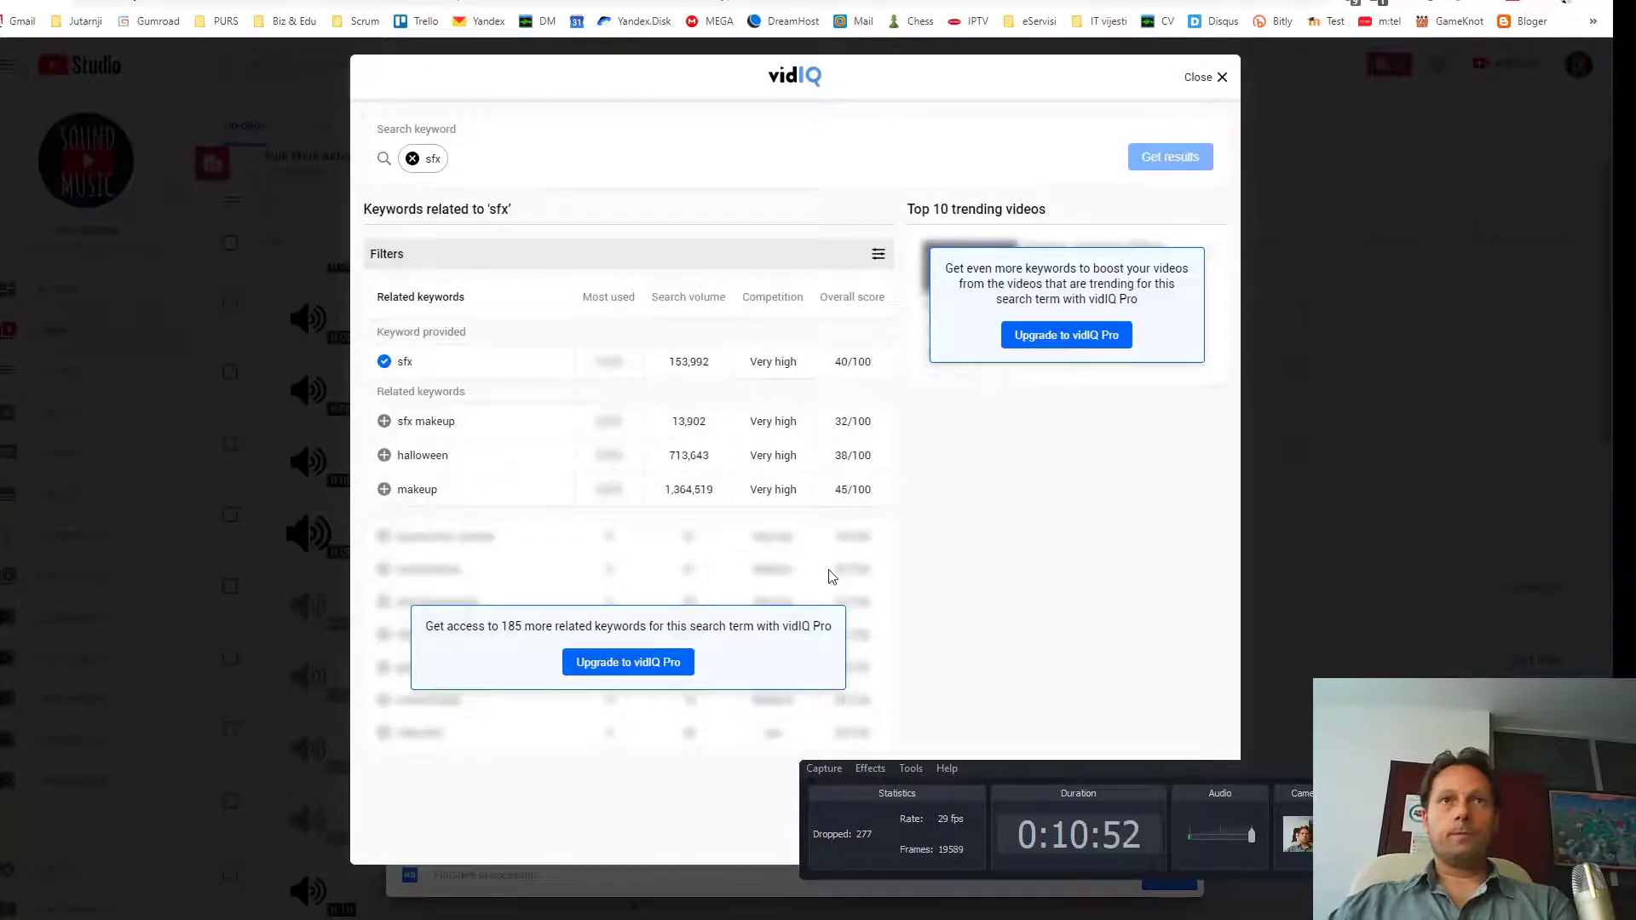
{"action": "left_click", "coordinate": [384, 491]}
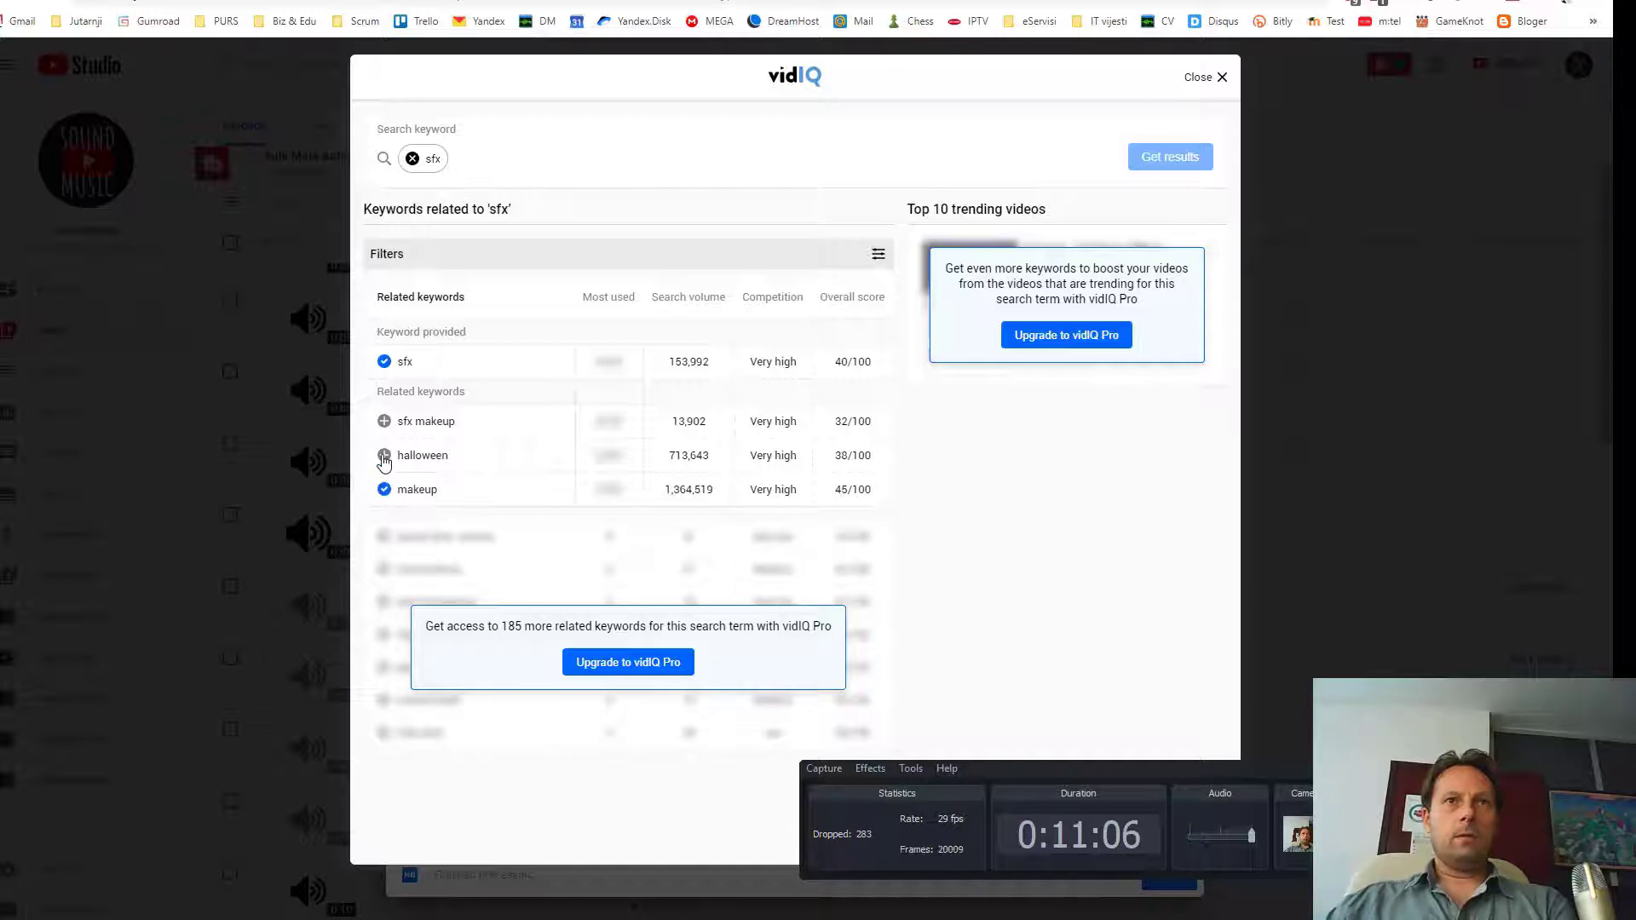
{"action": "left_click", "coordinate": [384, 458]}
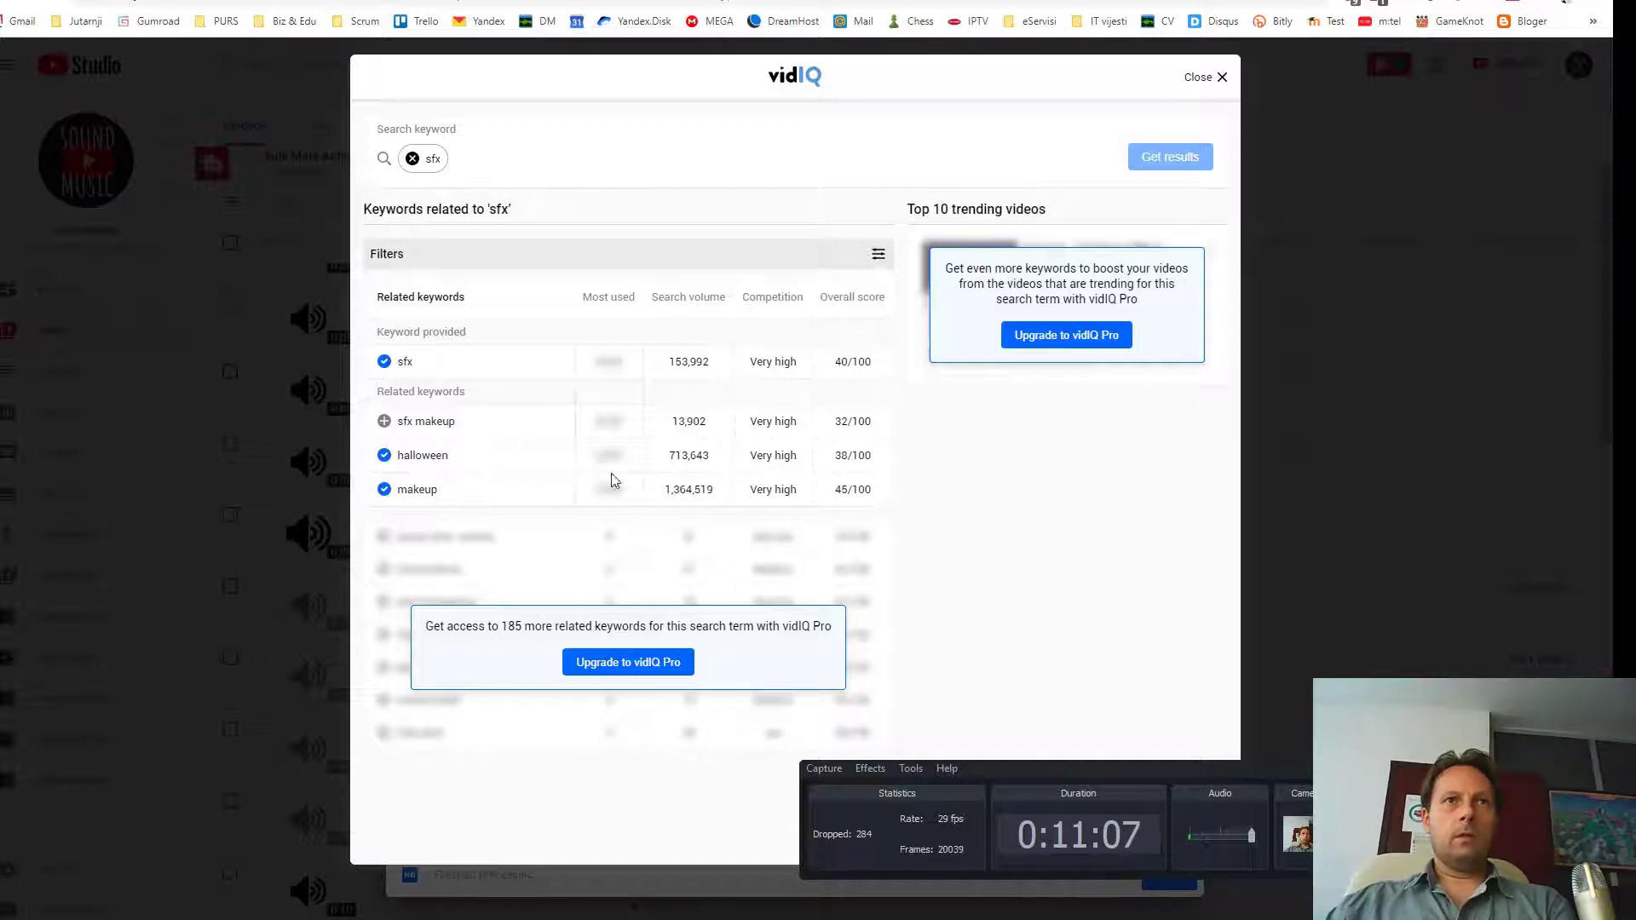
{"action": "left_click", "coordinate": [1204, 79]}
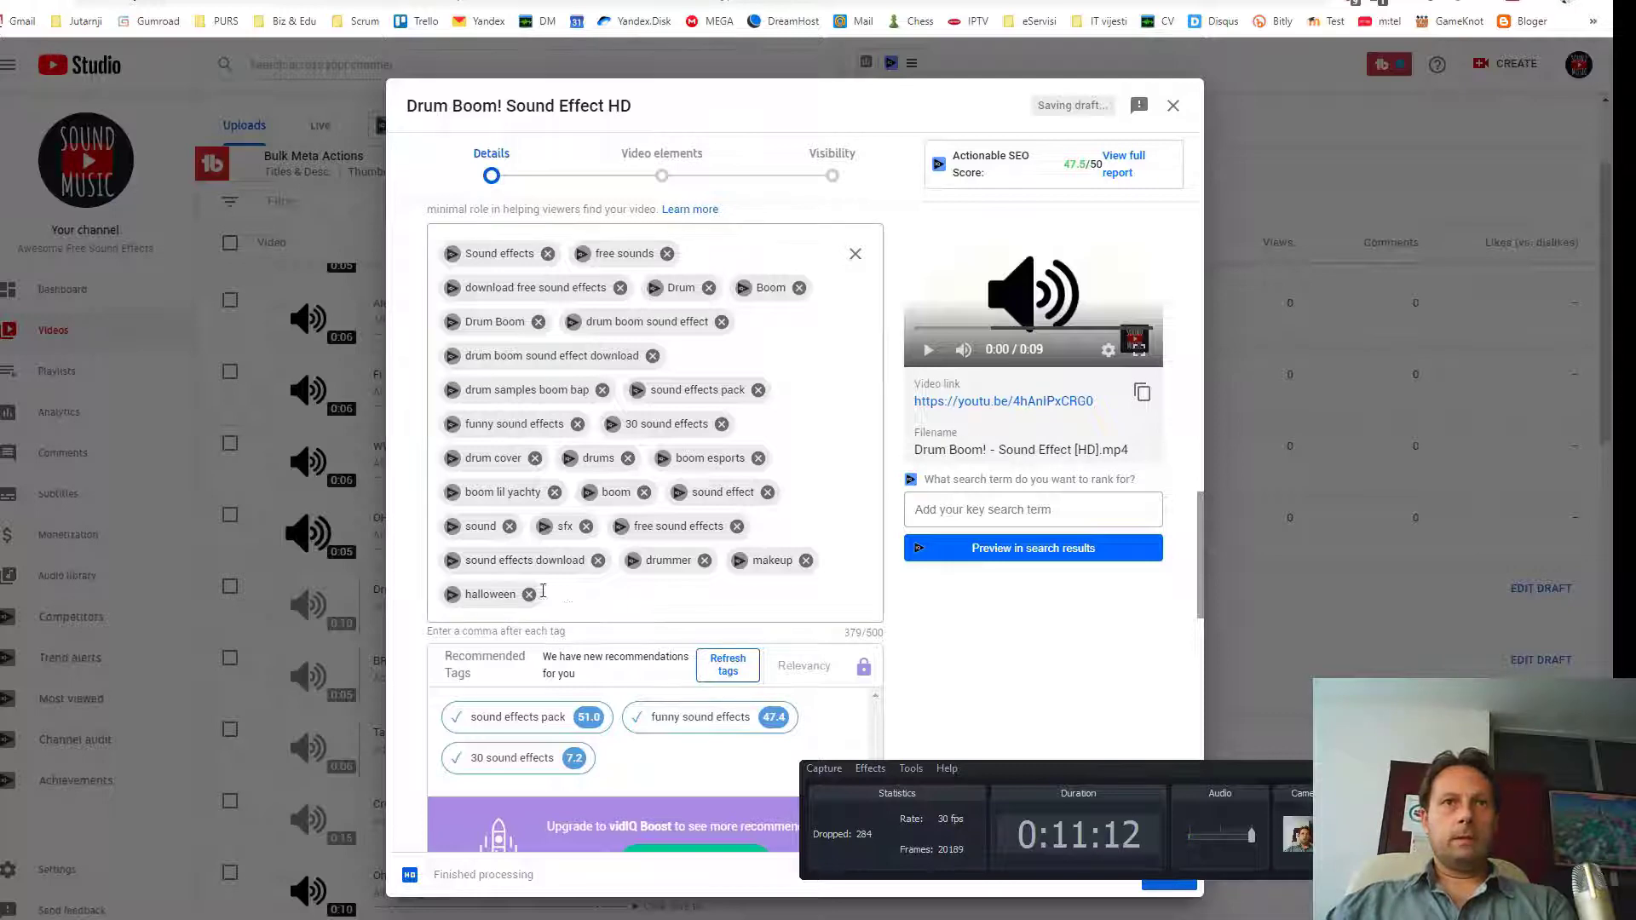
Look up vidIQ keywords related to the sound tag and add sounds and 1975 the sound as tags.
{"action": "left_click", "coordinate": [451, 530]}
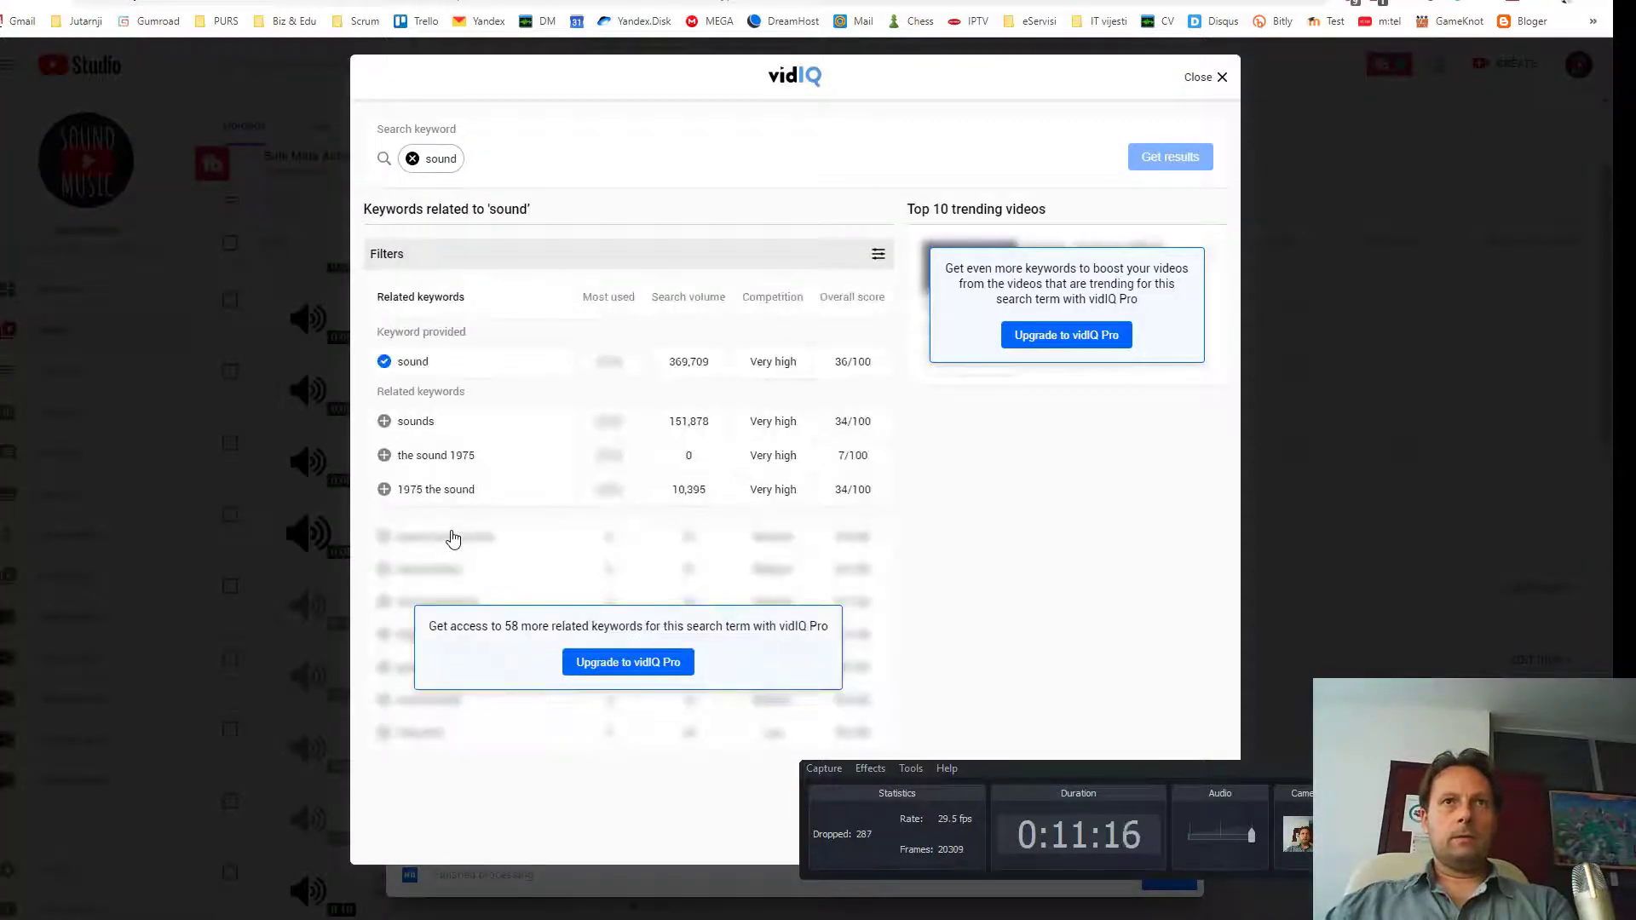
{"action": "left_click", "coordinate": [384, 491]}
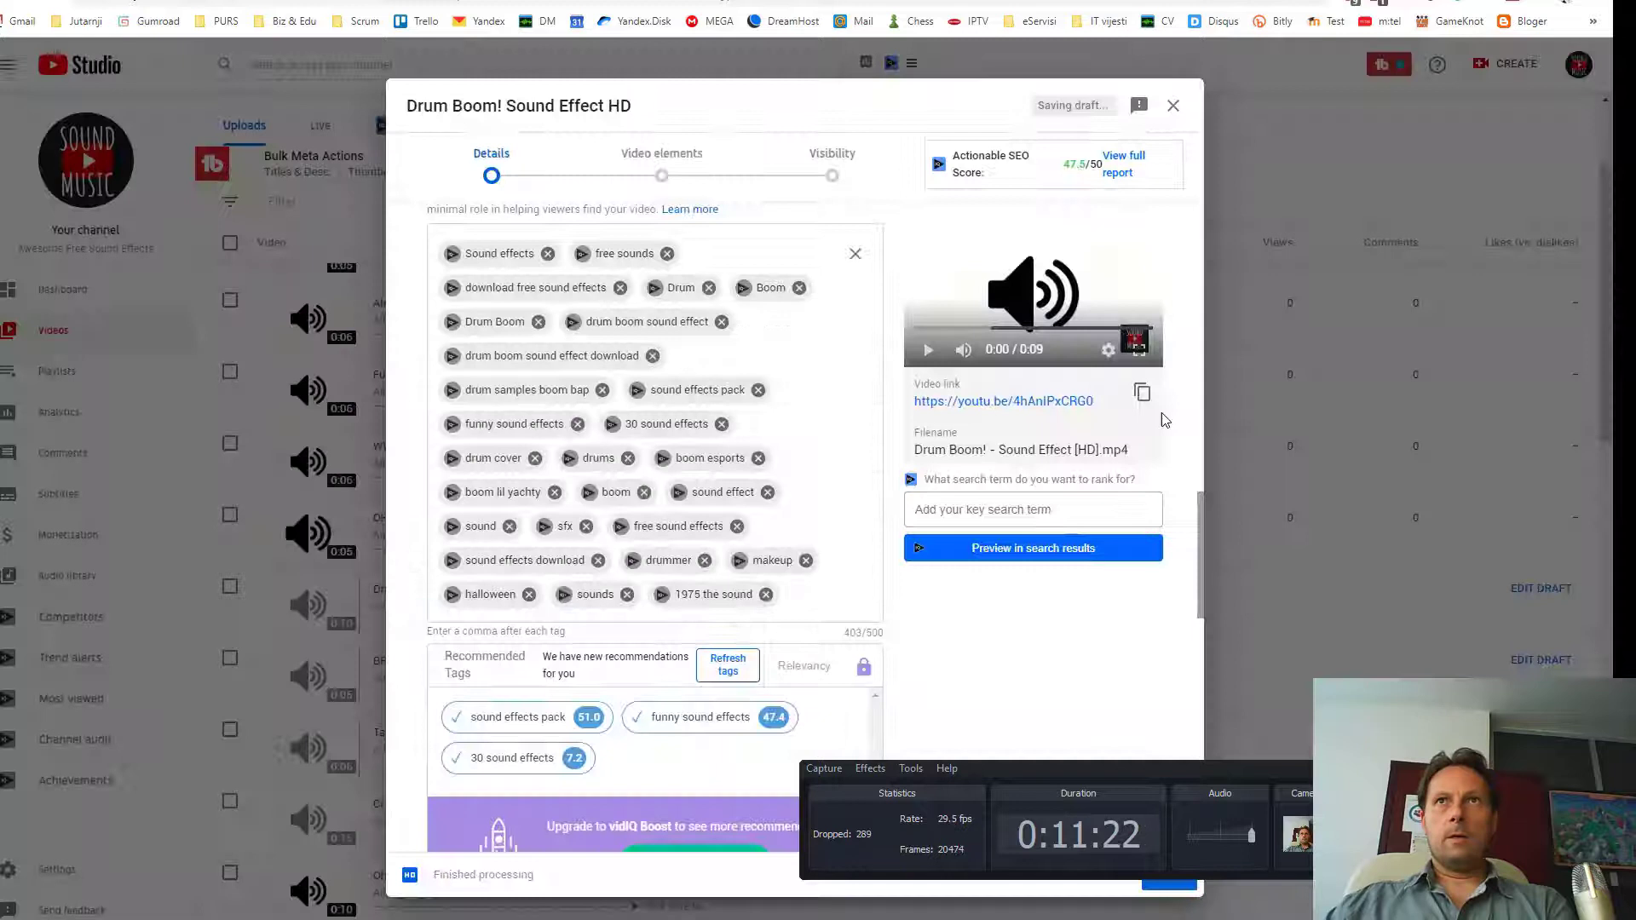
{"action": "left_click", "coordinate": [1210, 85]}
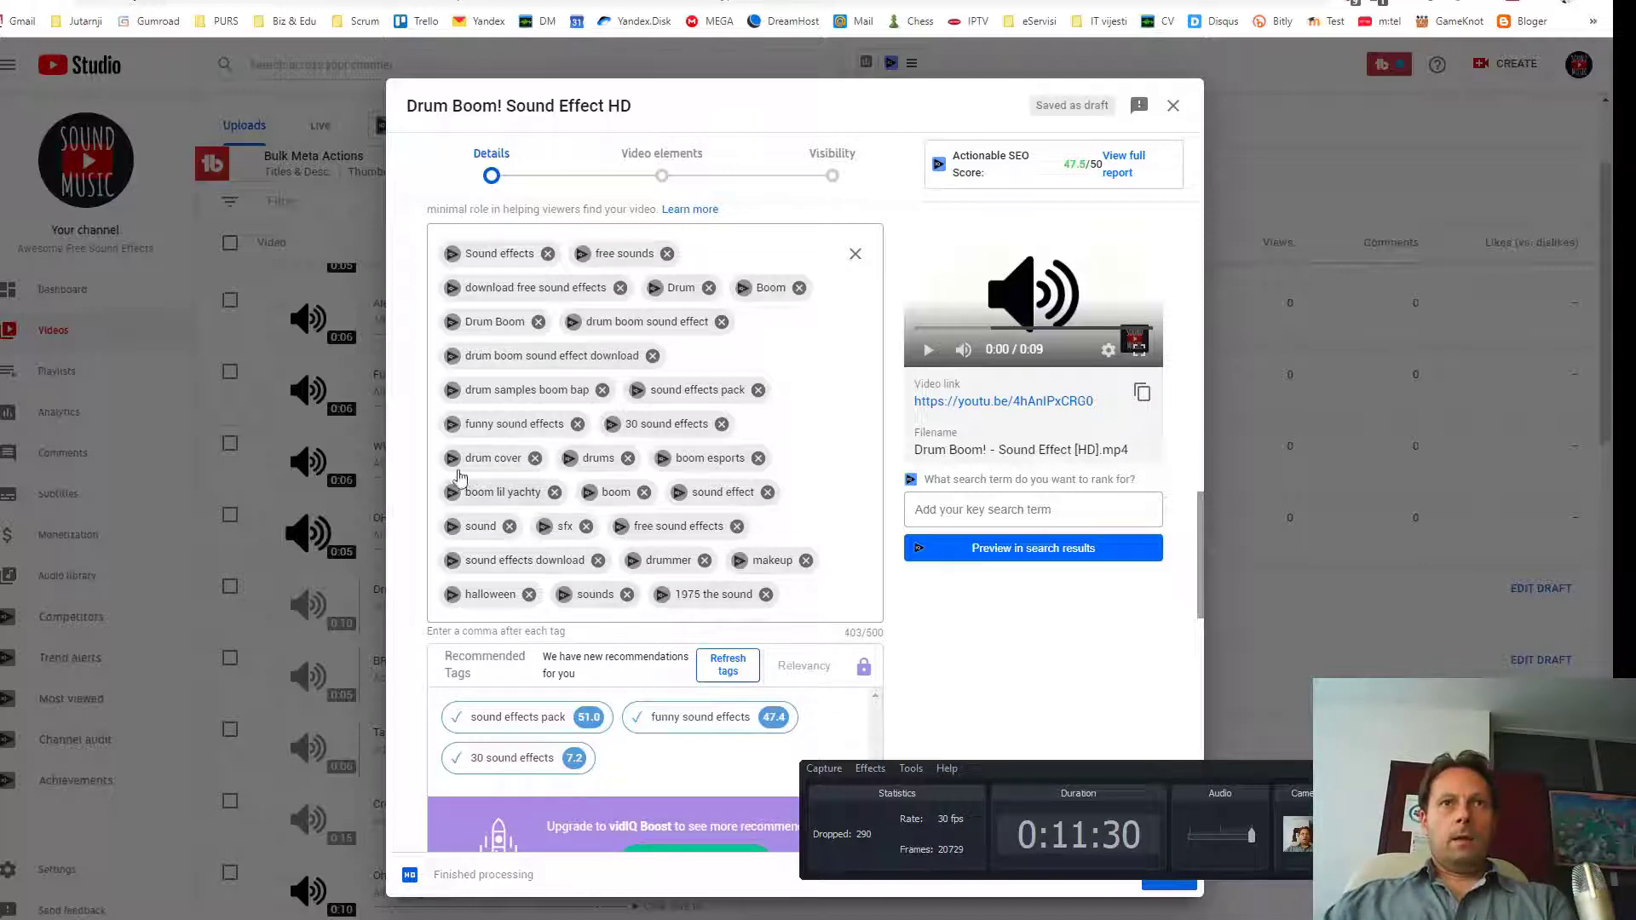
Look up vidIQ keywords related to the funny sound effects tag and add sound effects as a tag.
{"action": "left_click", "coordinate": [453, 425]}
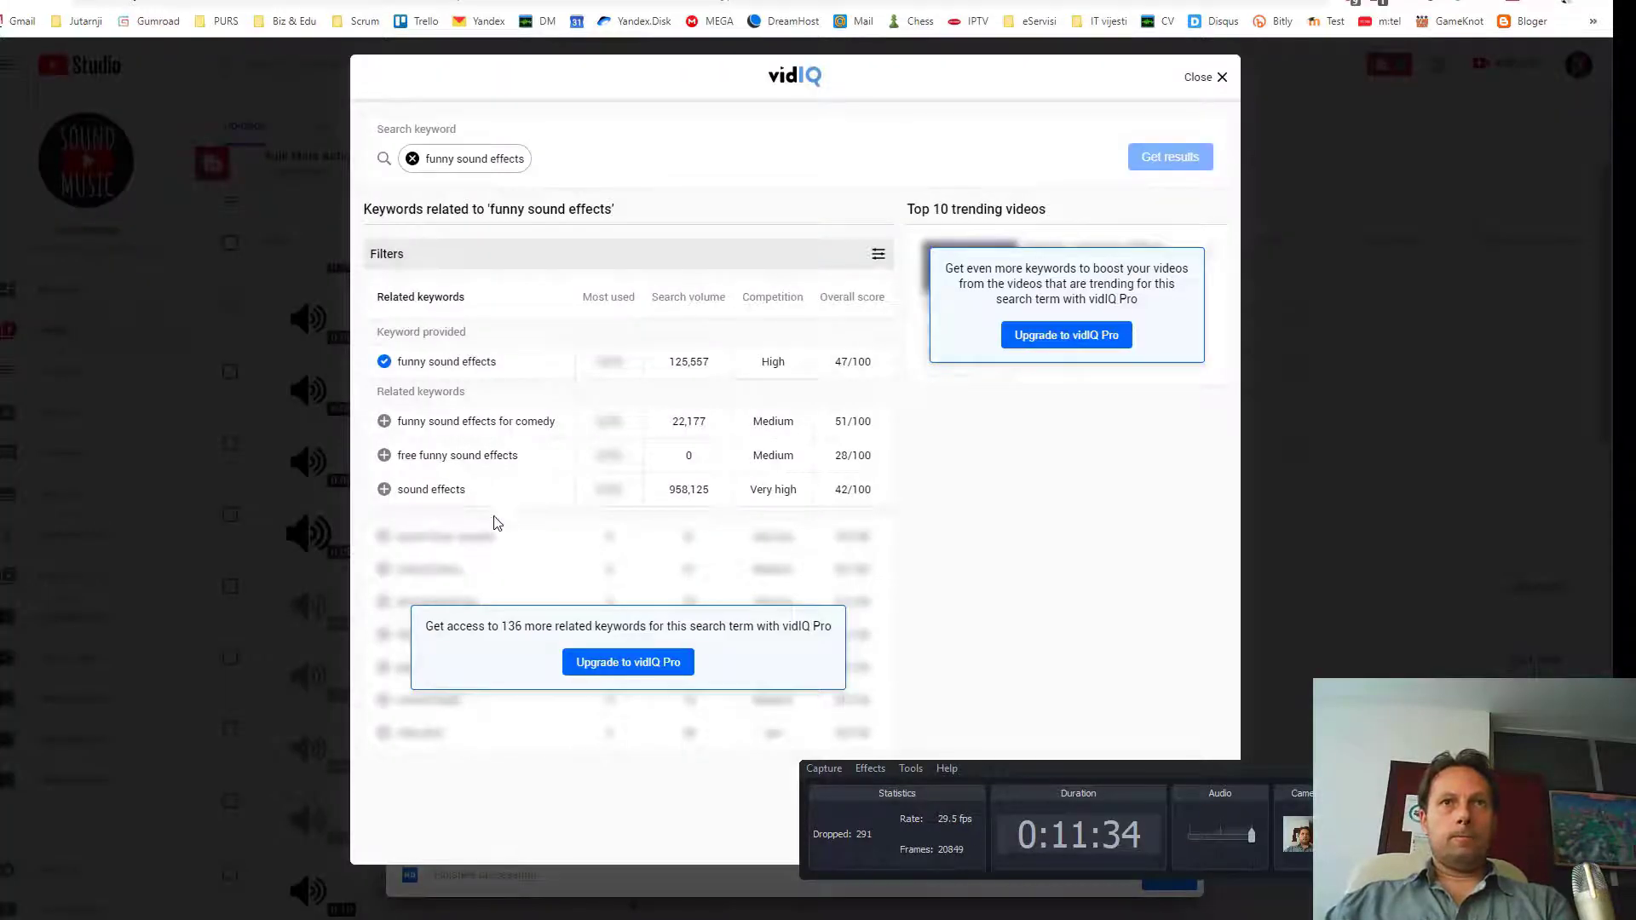
{"action": "left_click", "coordinate": [383, 491]}
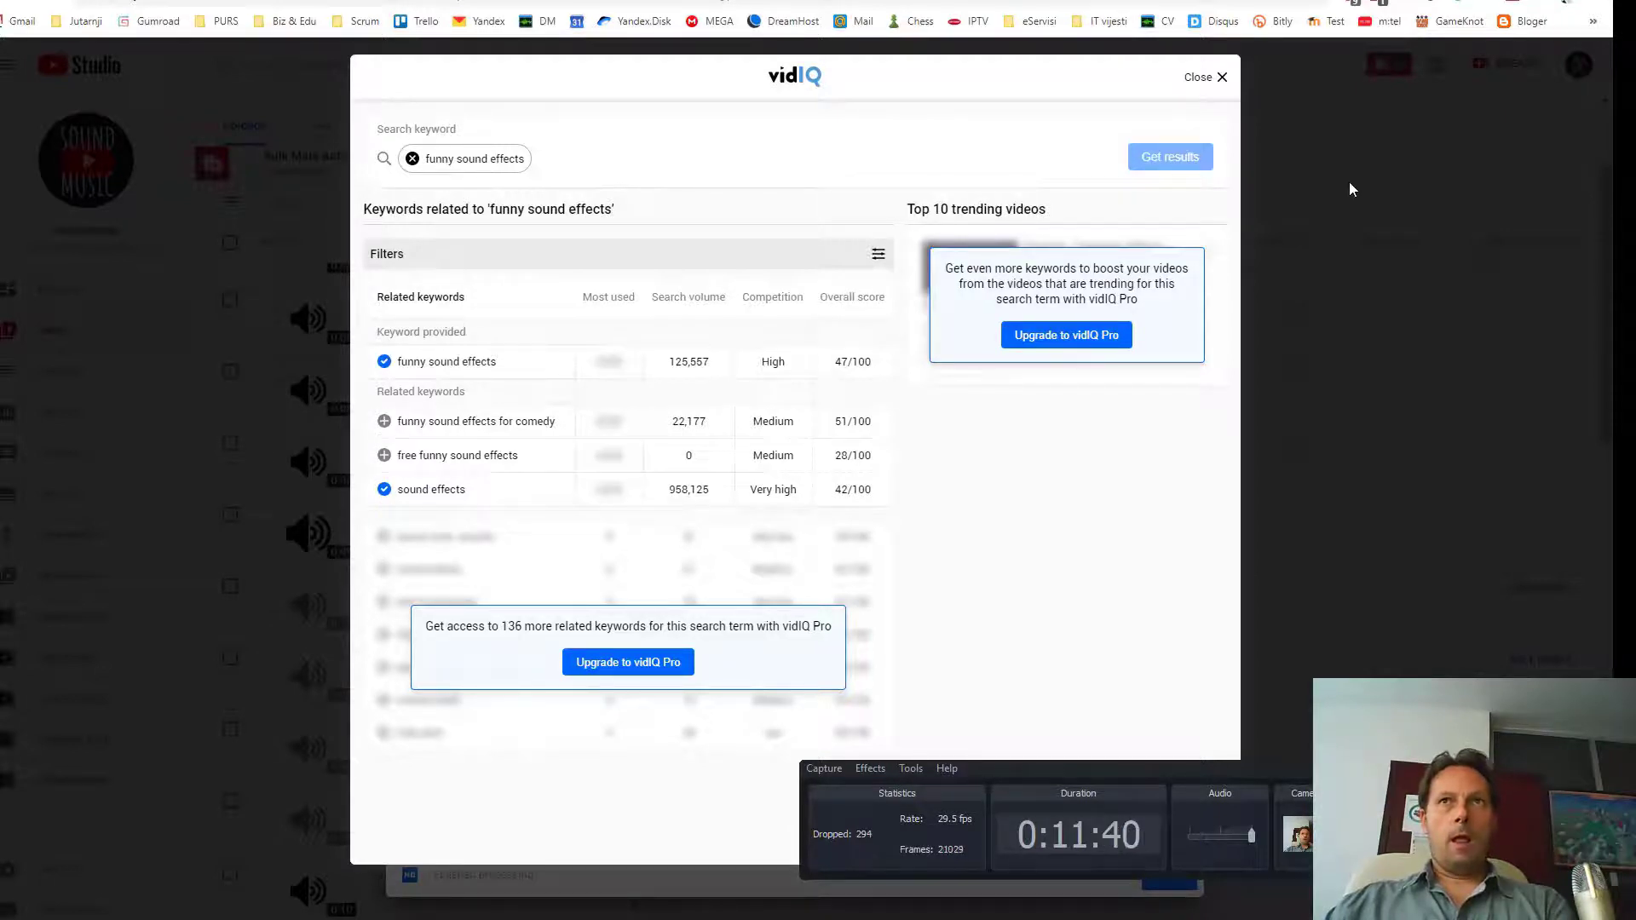
{"action": "left_click", "coordinate": [1217, 78]}
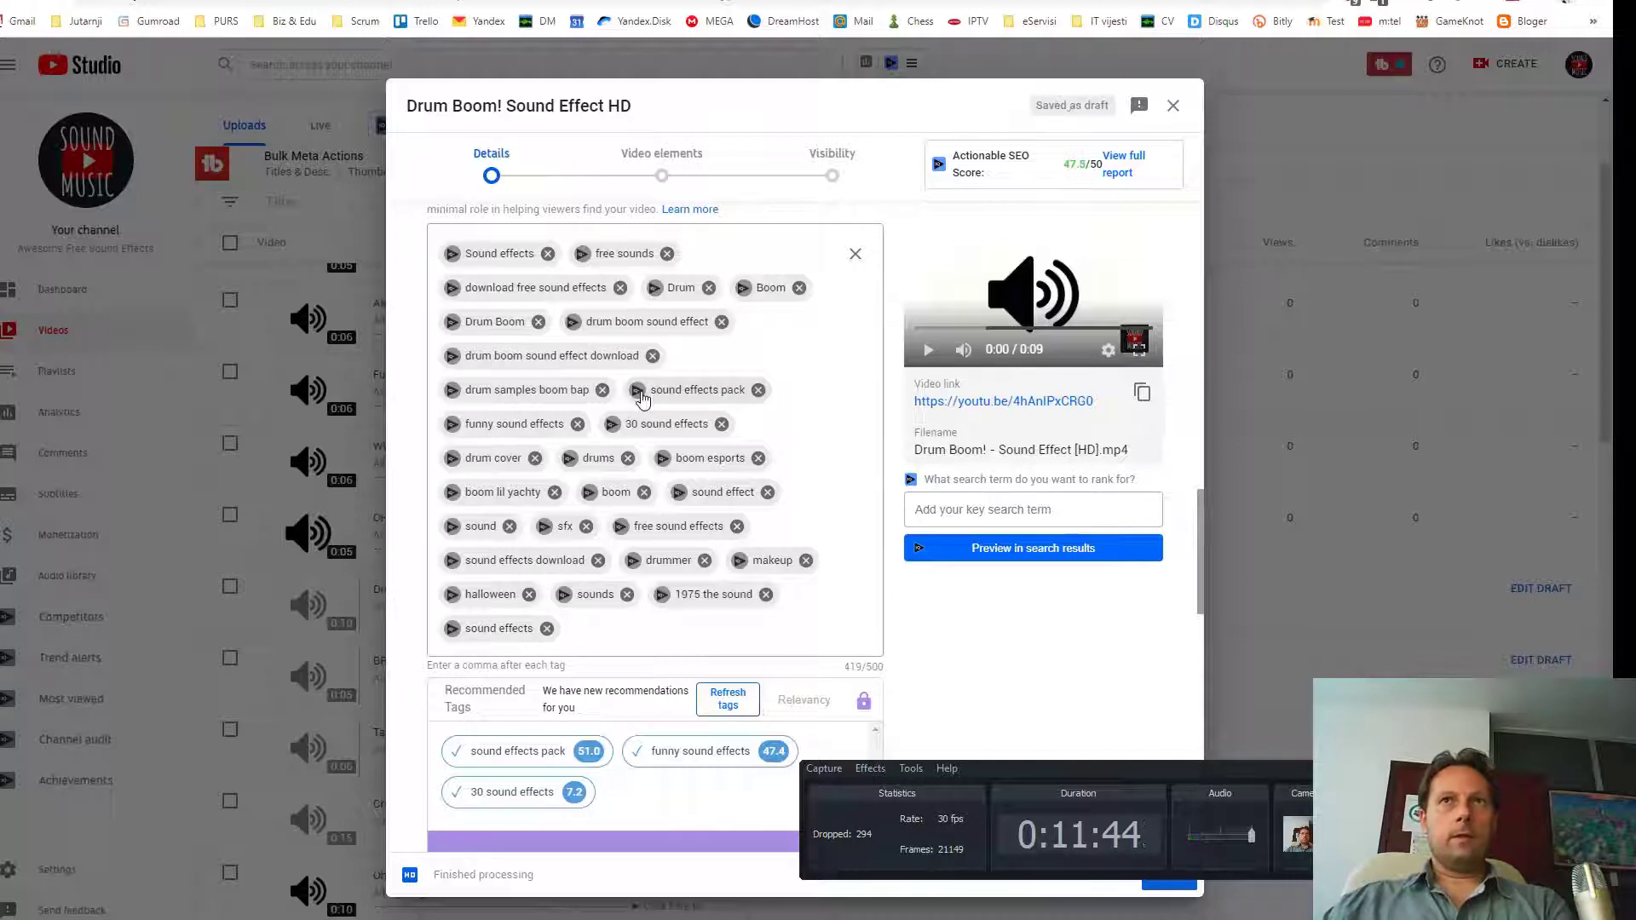
Review vidIQ's related keywords for the halloween, sfx, drum boom sound effect download and sound tags.
{"action": "left_click", "coordinate": [451, 599]}
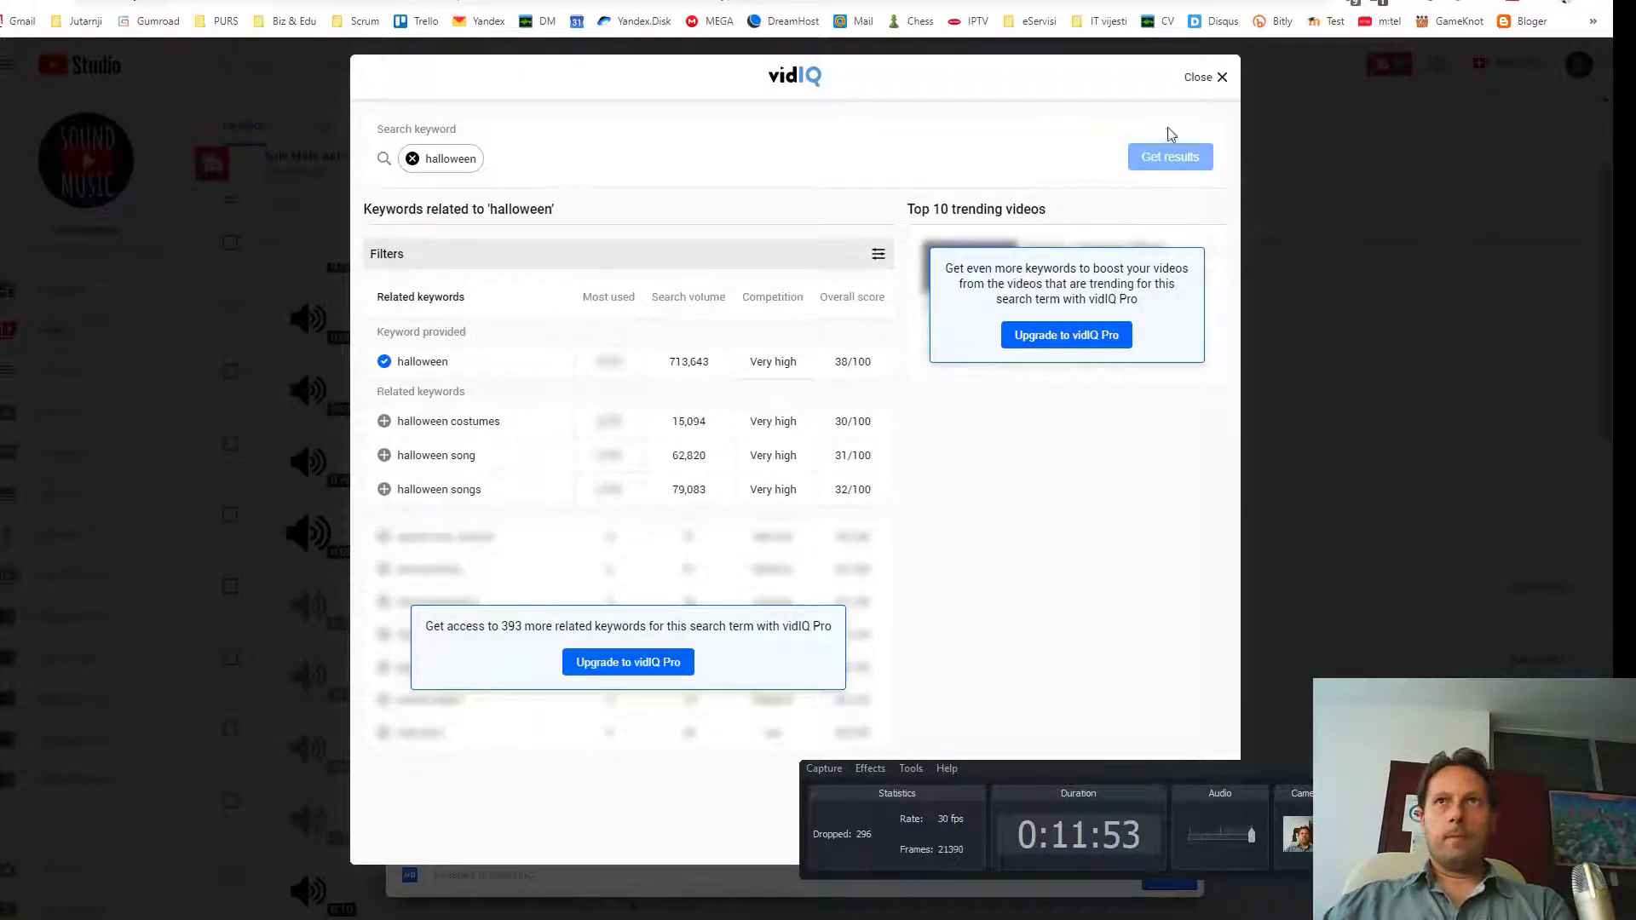
{"action": "left_click", "coordinate": [1201, 79]}
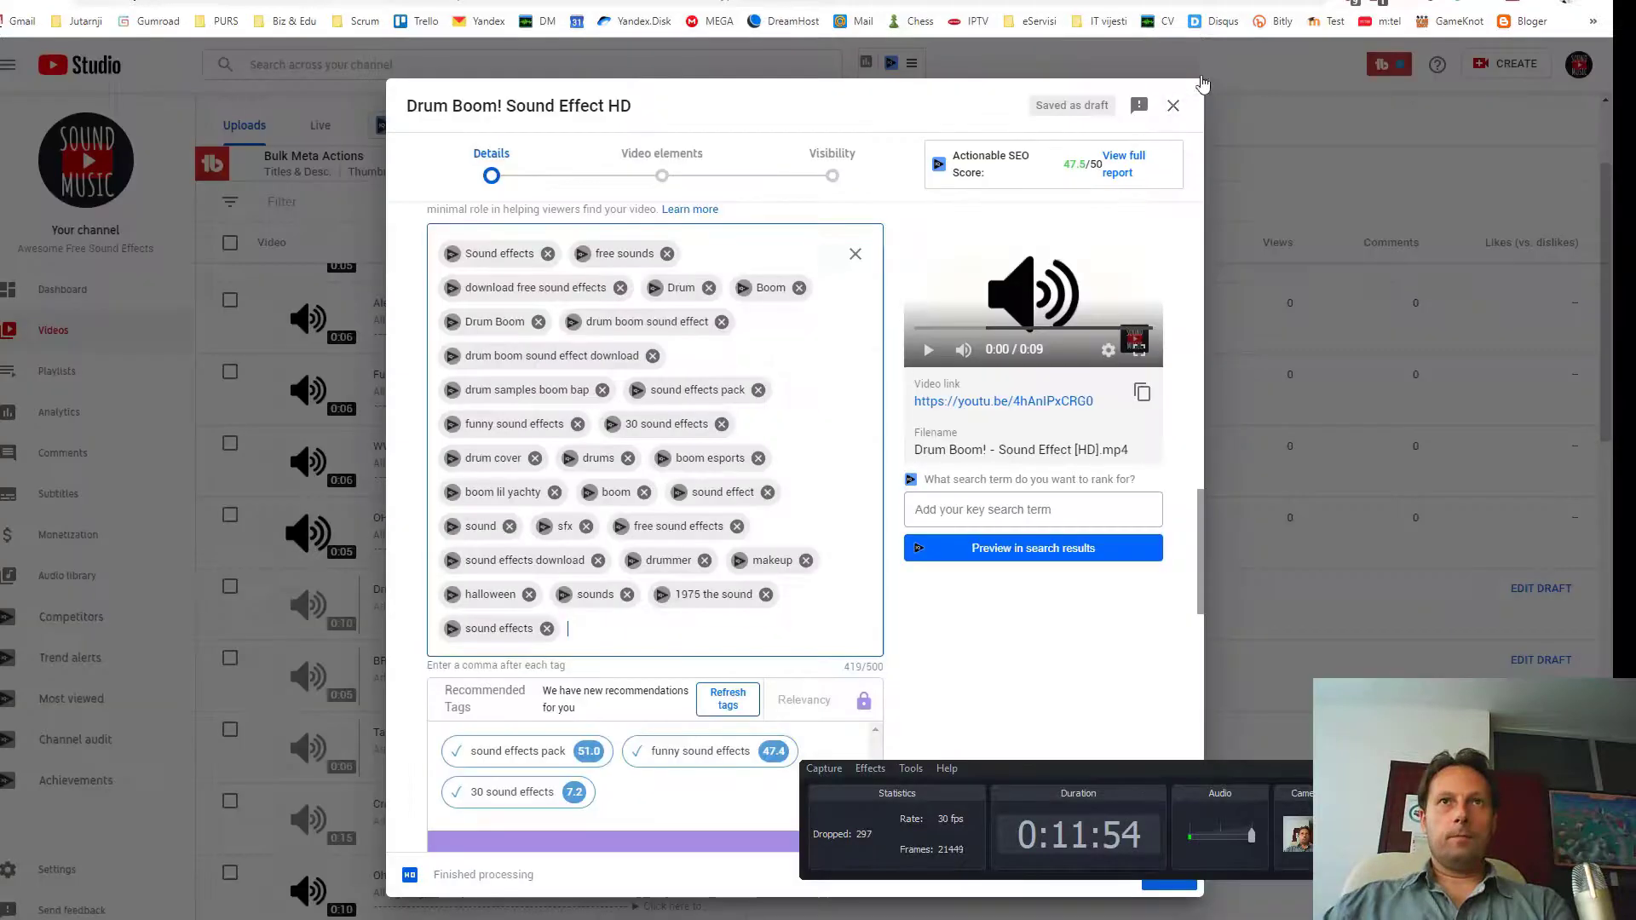
{"action": "left_click", "coordinate": [543, 527]}
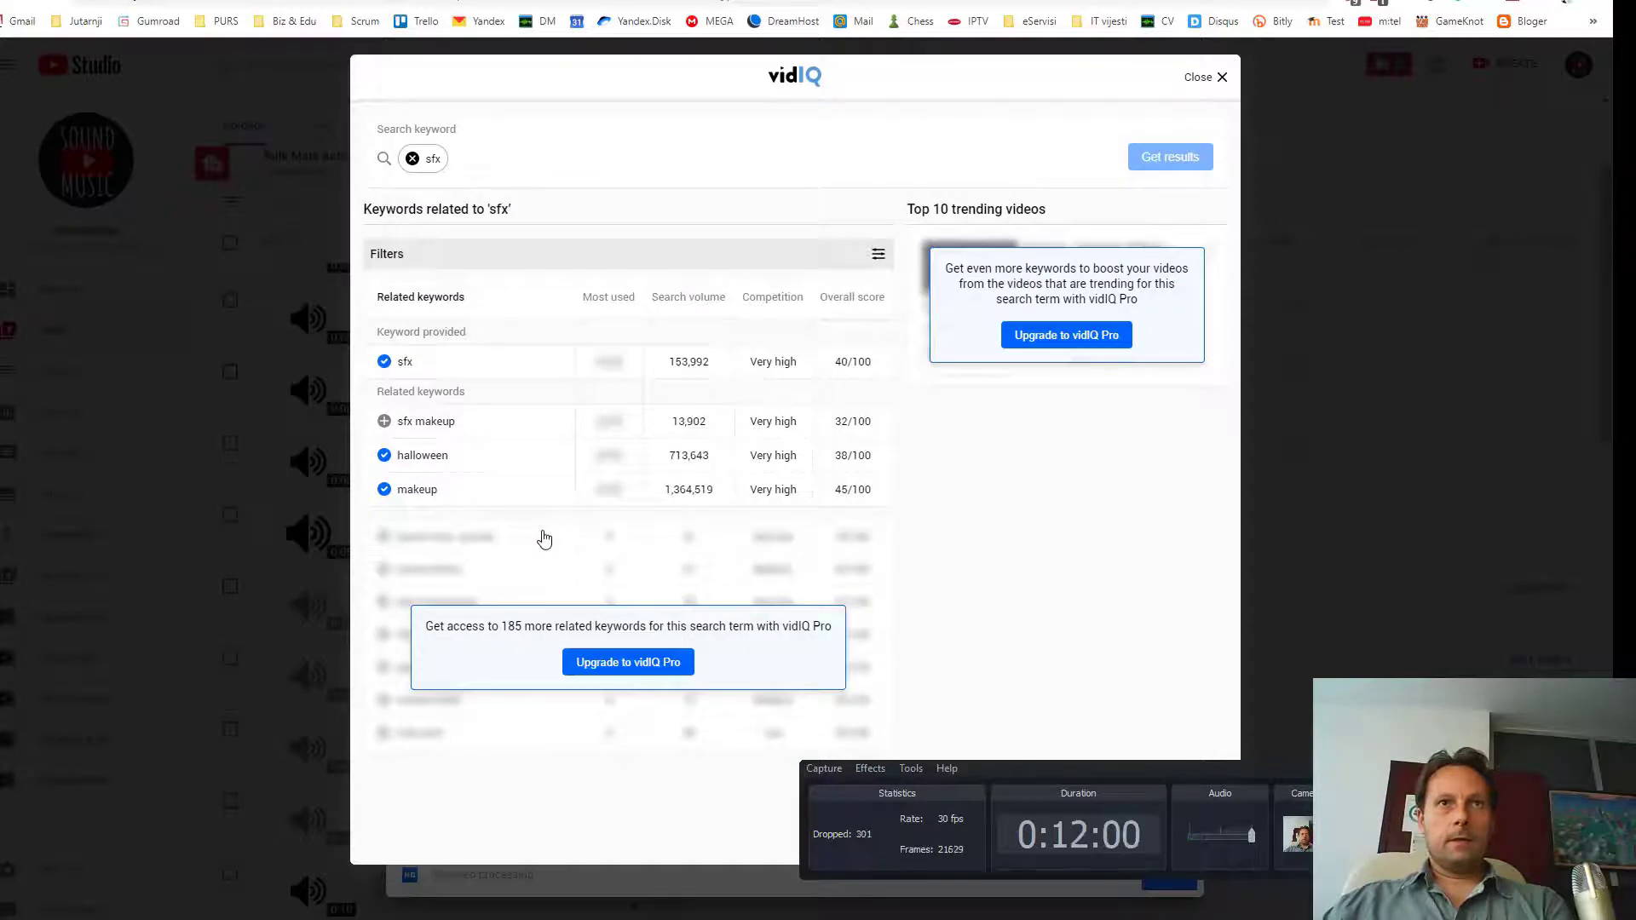
{"action": "left_click", "coordinate": [1210, 79]}
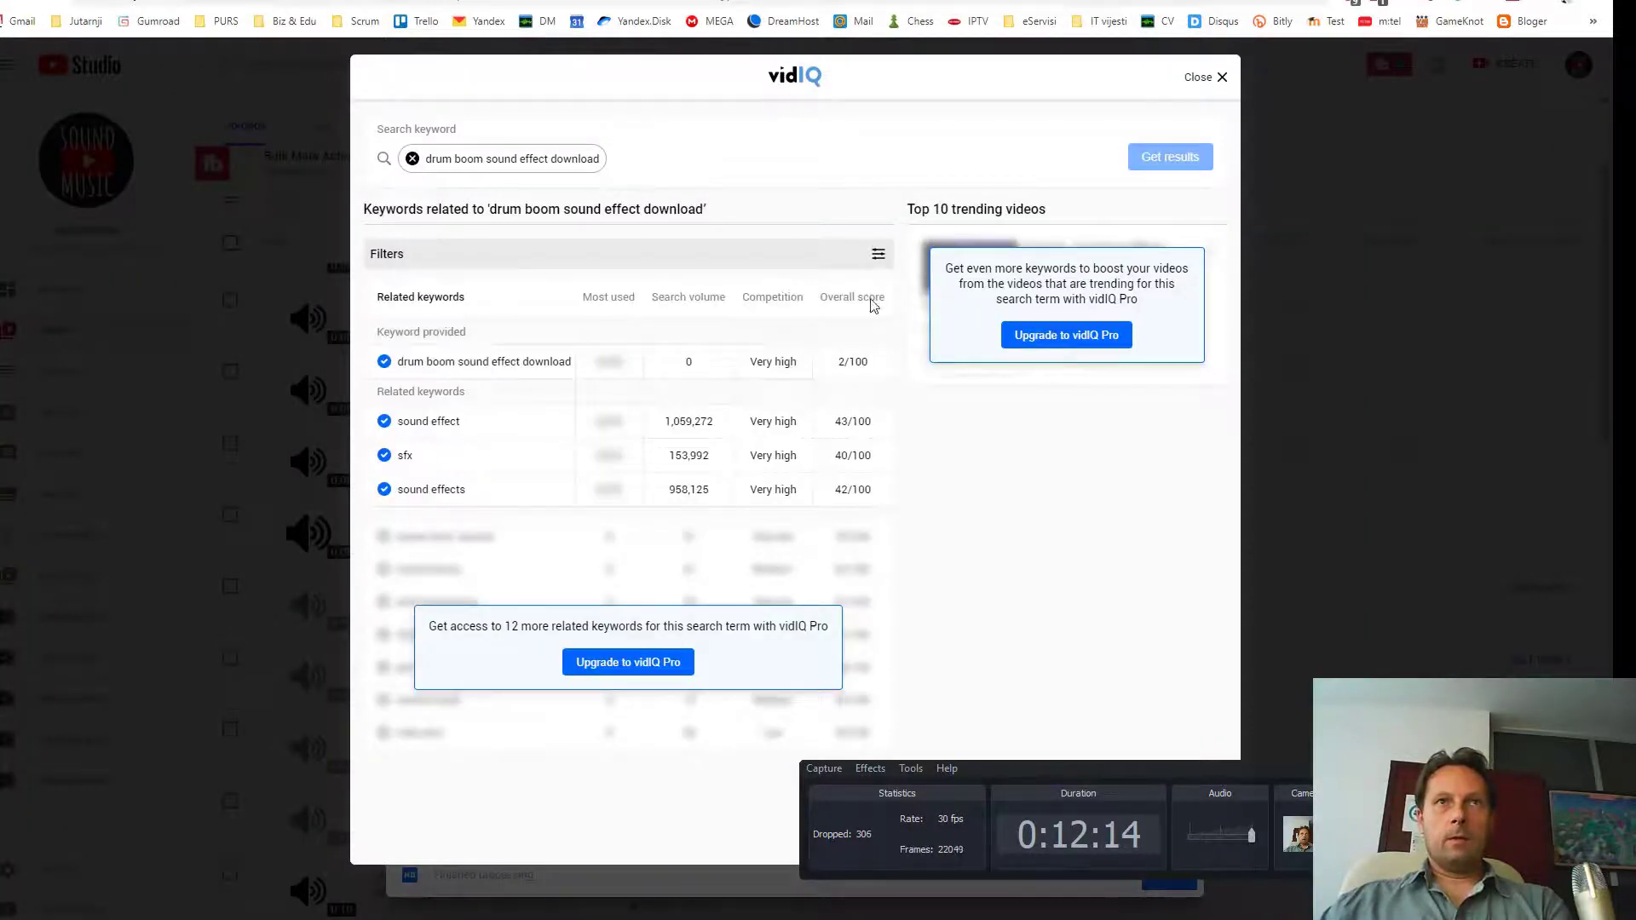
{"action": "left_click", "coordinate": [1218, 78]}
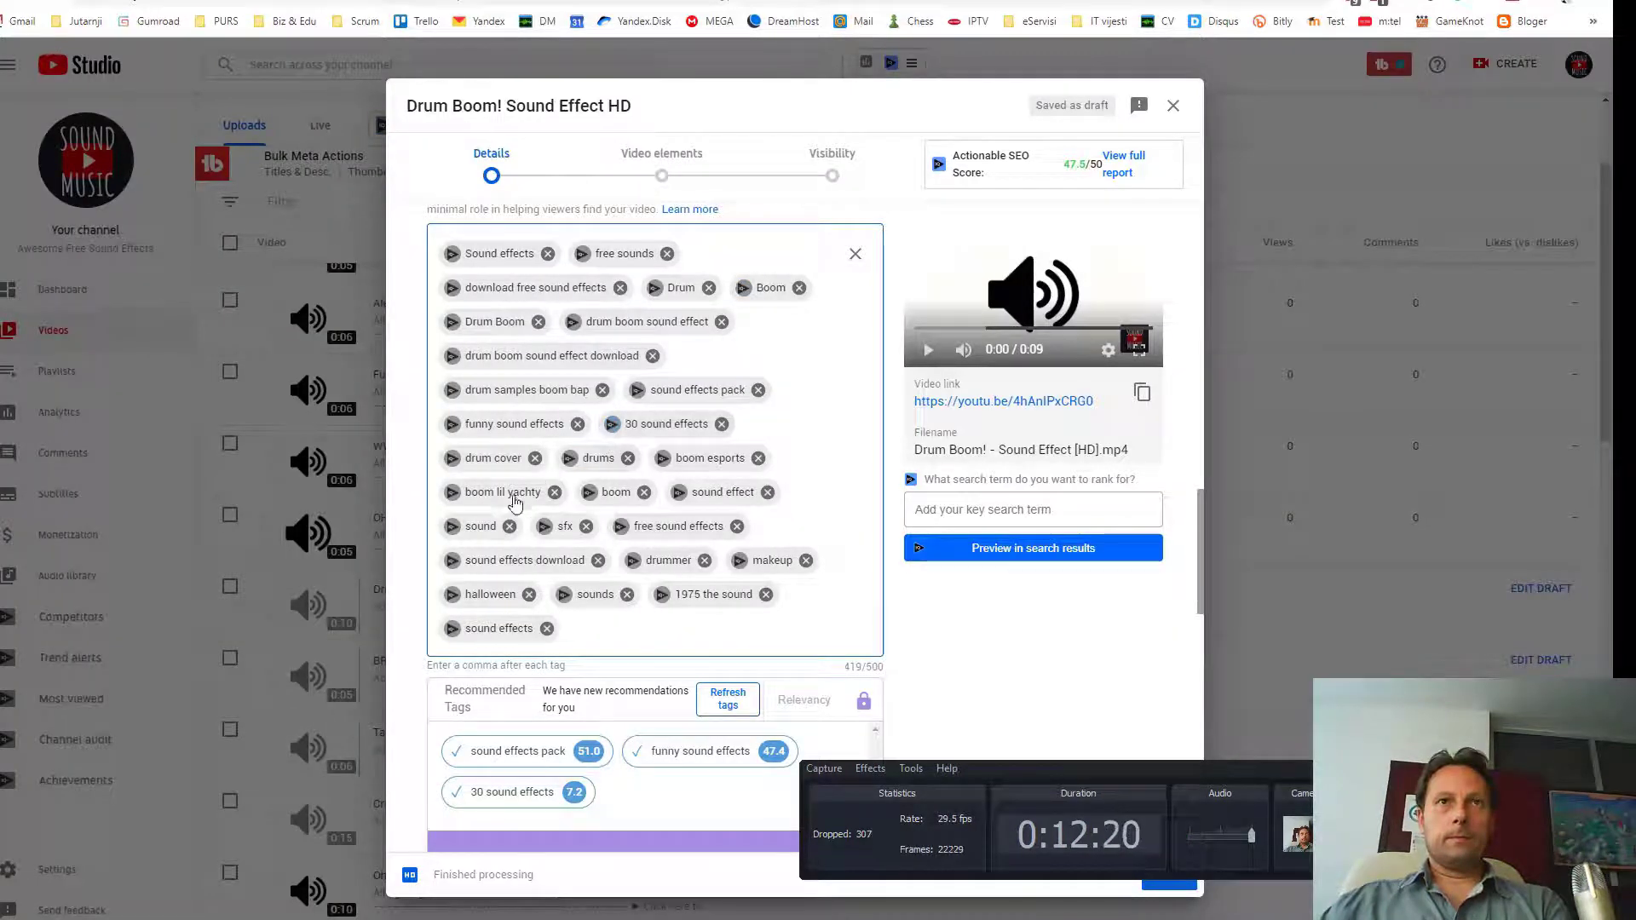
{"action": "left_click", "coordinate": [452, 526]}
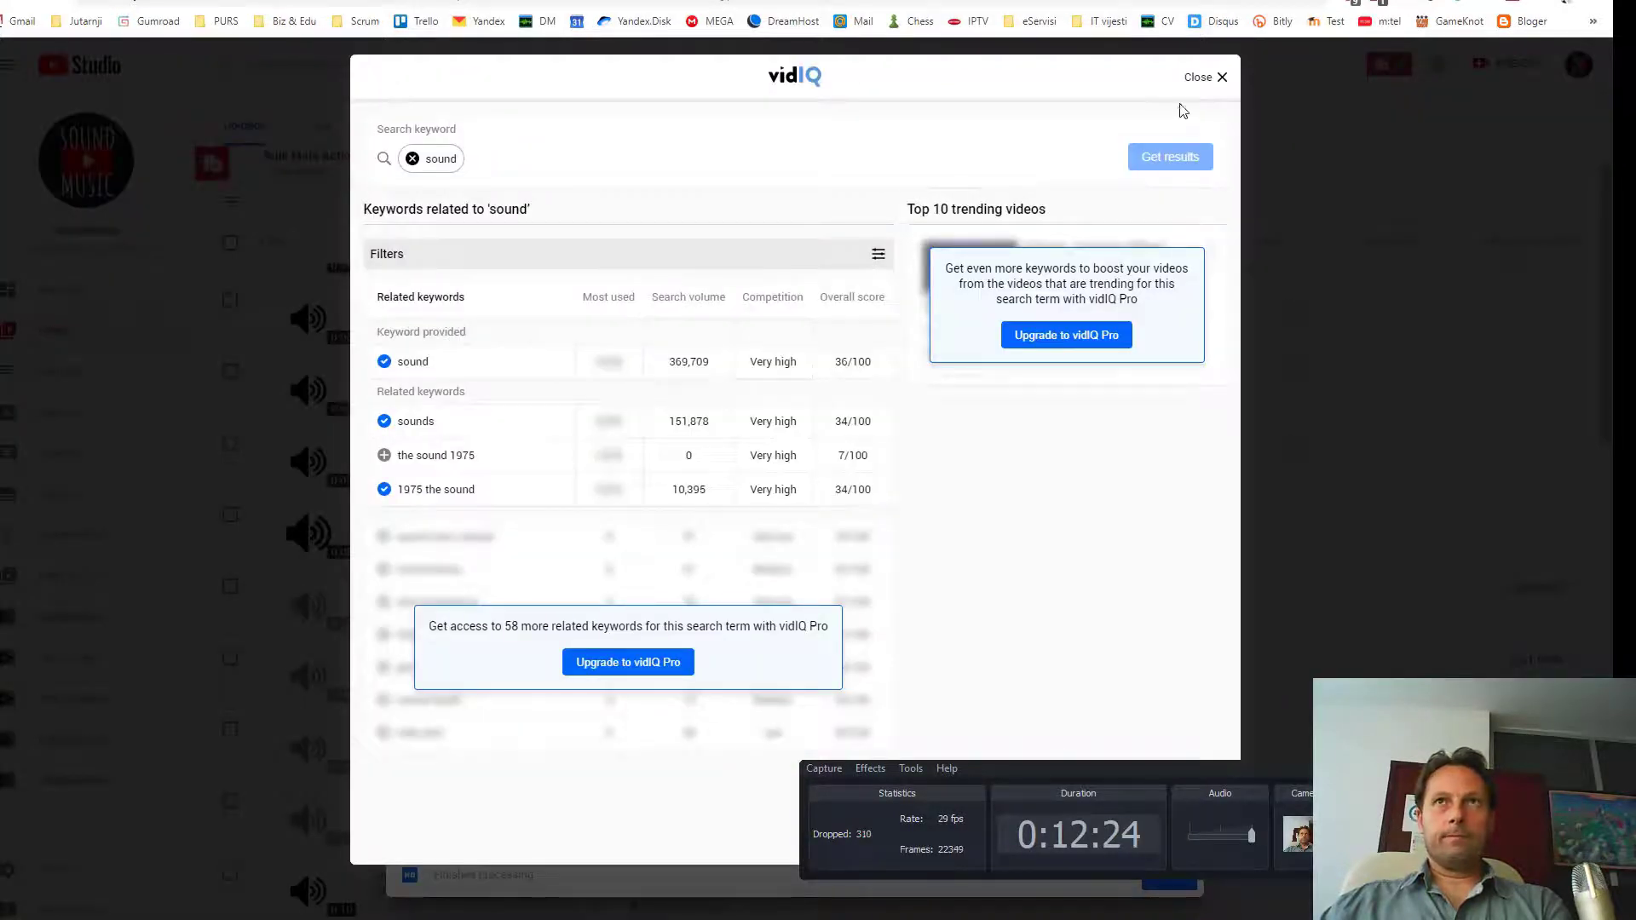
{"action": "left_click", "coordinate": [1203, 77]}
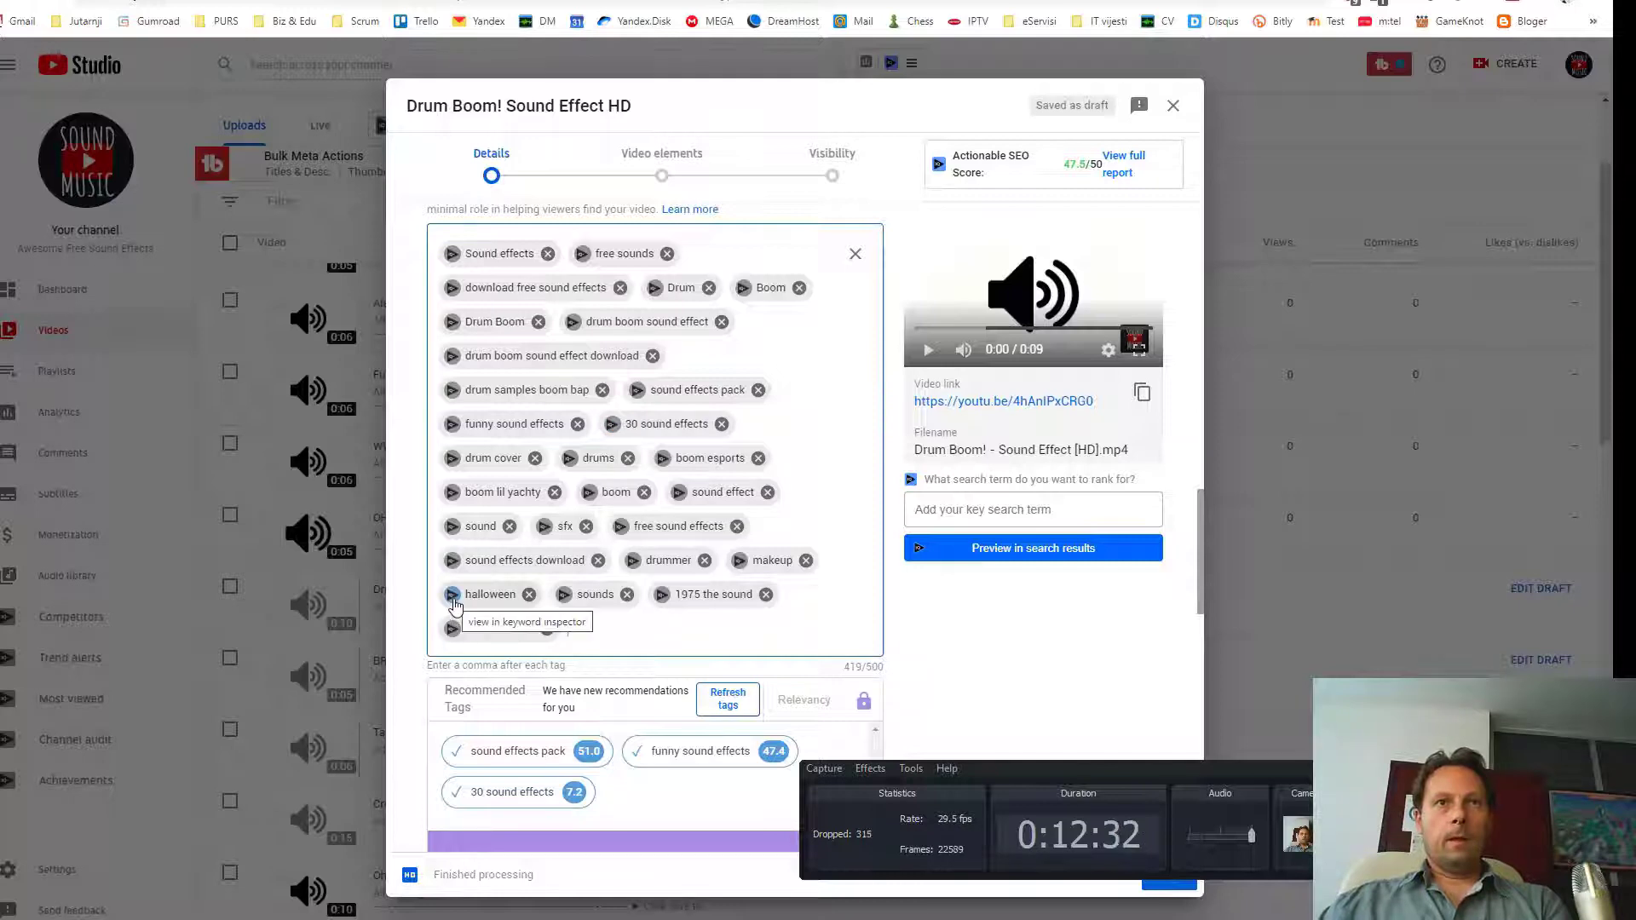
Look up vidIQ keywords related to the sounds tag and add nature sounds and sleep sounds as tags.
{"action": "left_click", "coordinate": [564, 594]}
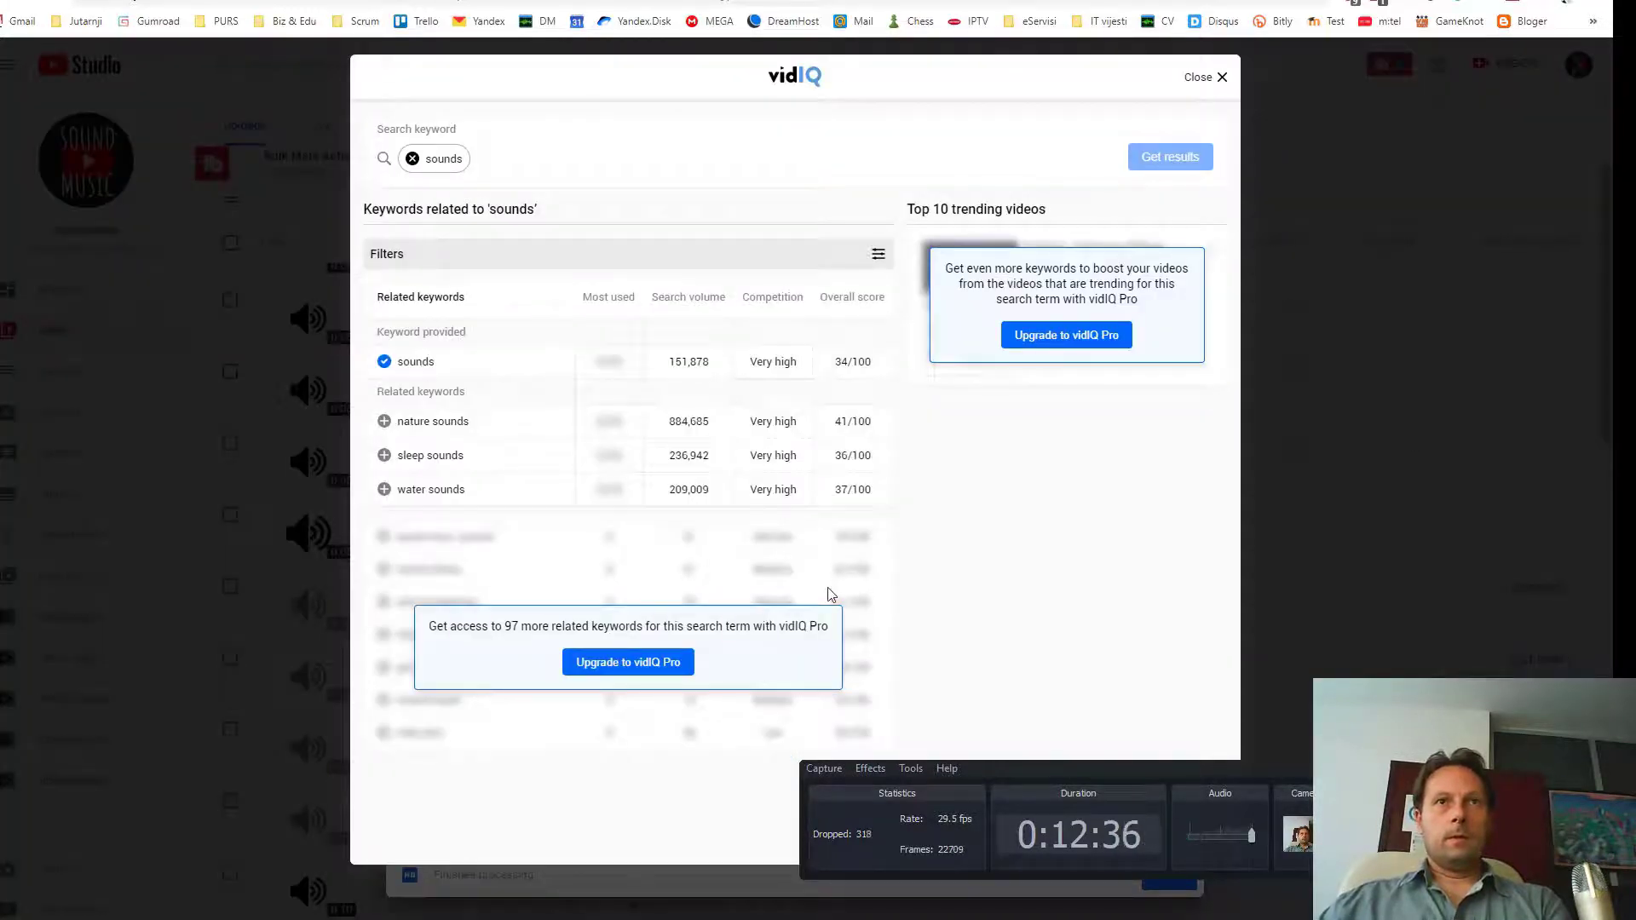
{"action": "left_click", "coordinate": [384, 425]}
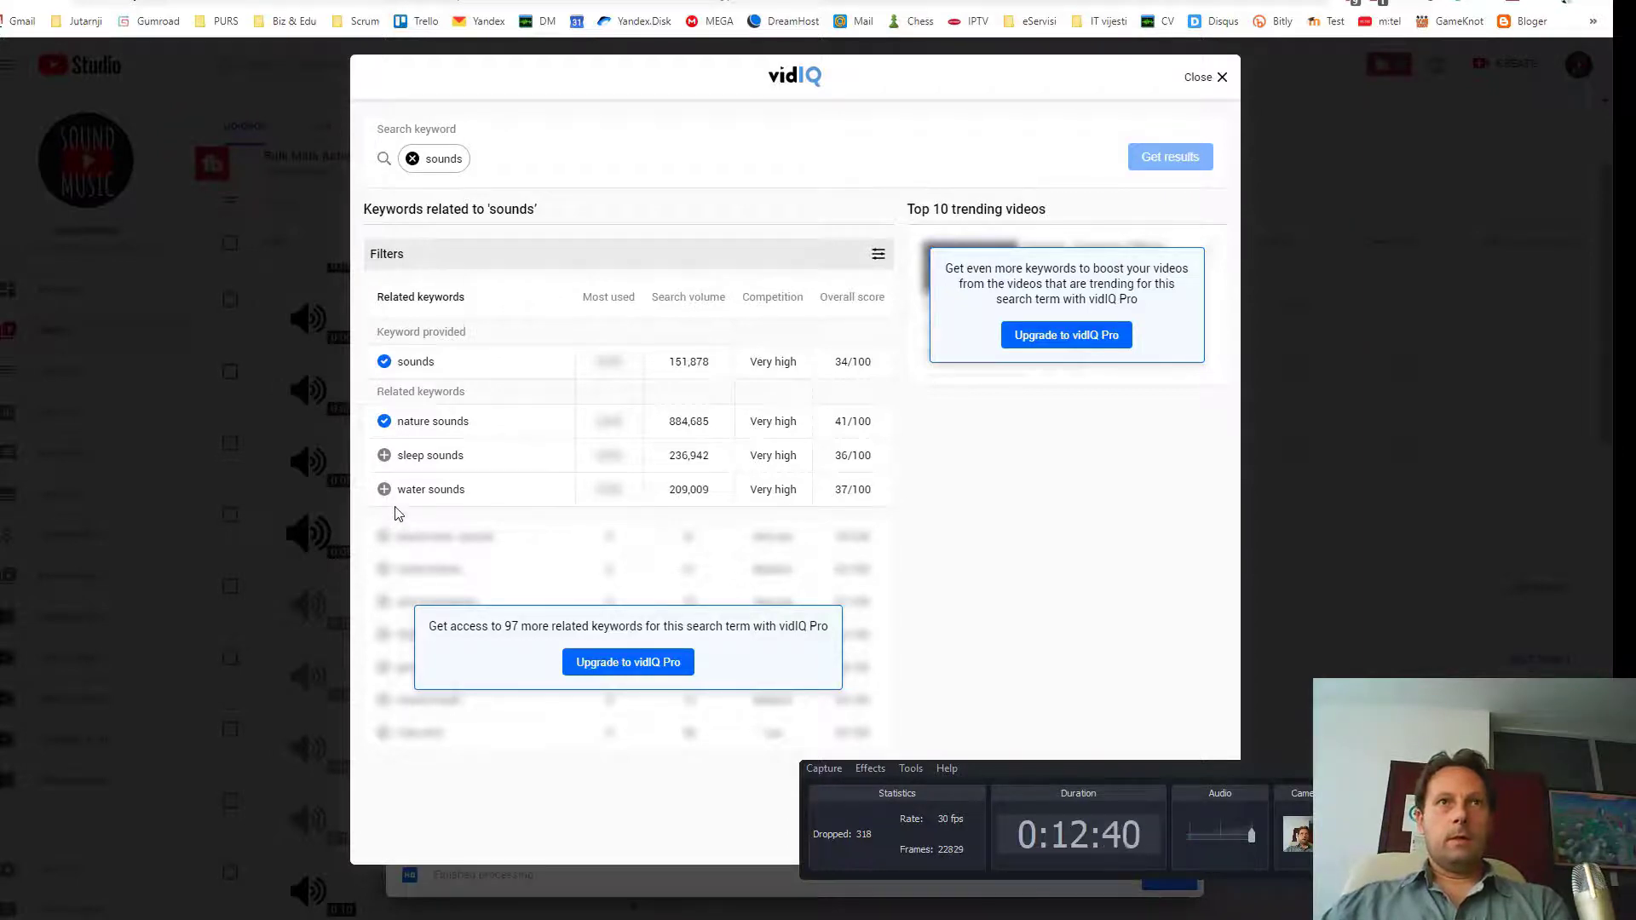
{"action": "left_click", "coordinate": [386, 457]}
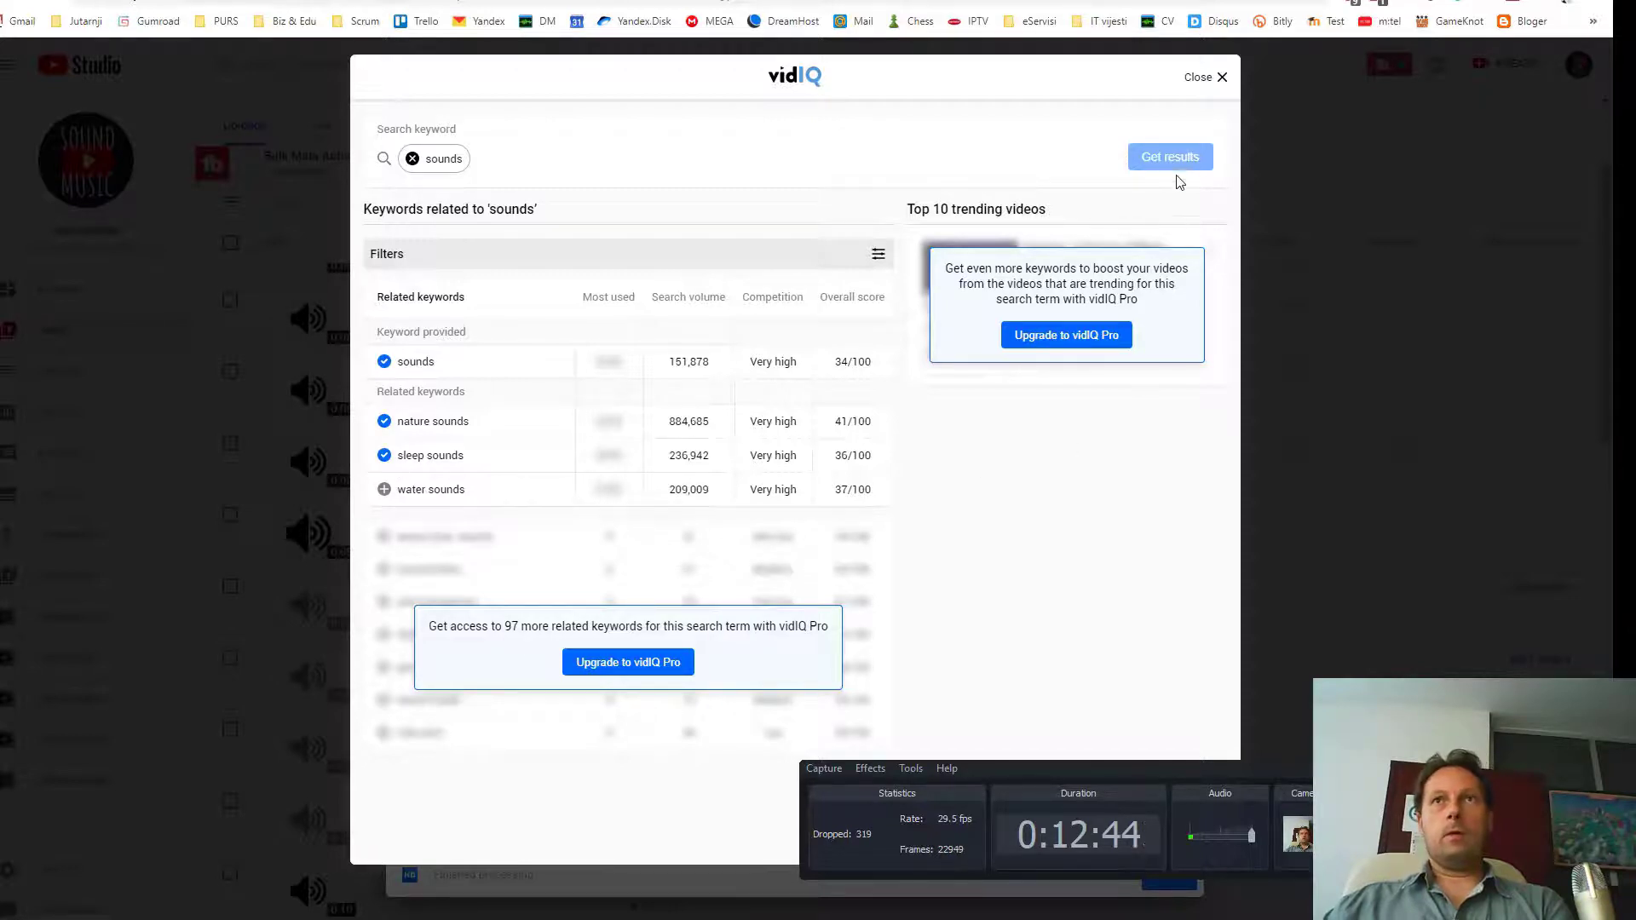
{"action": "left_click", "coordinate": [1210, 78]}
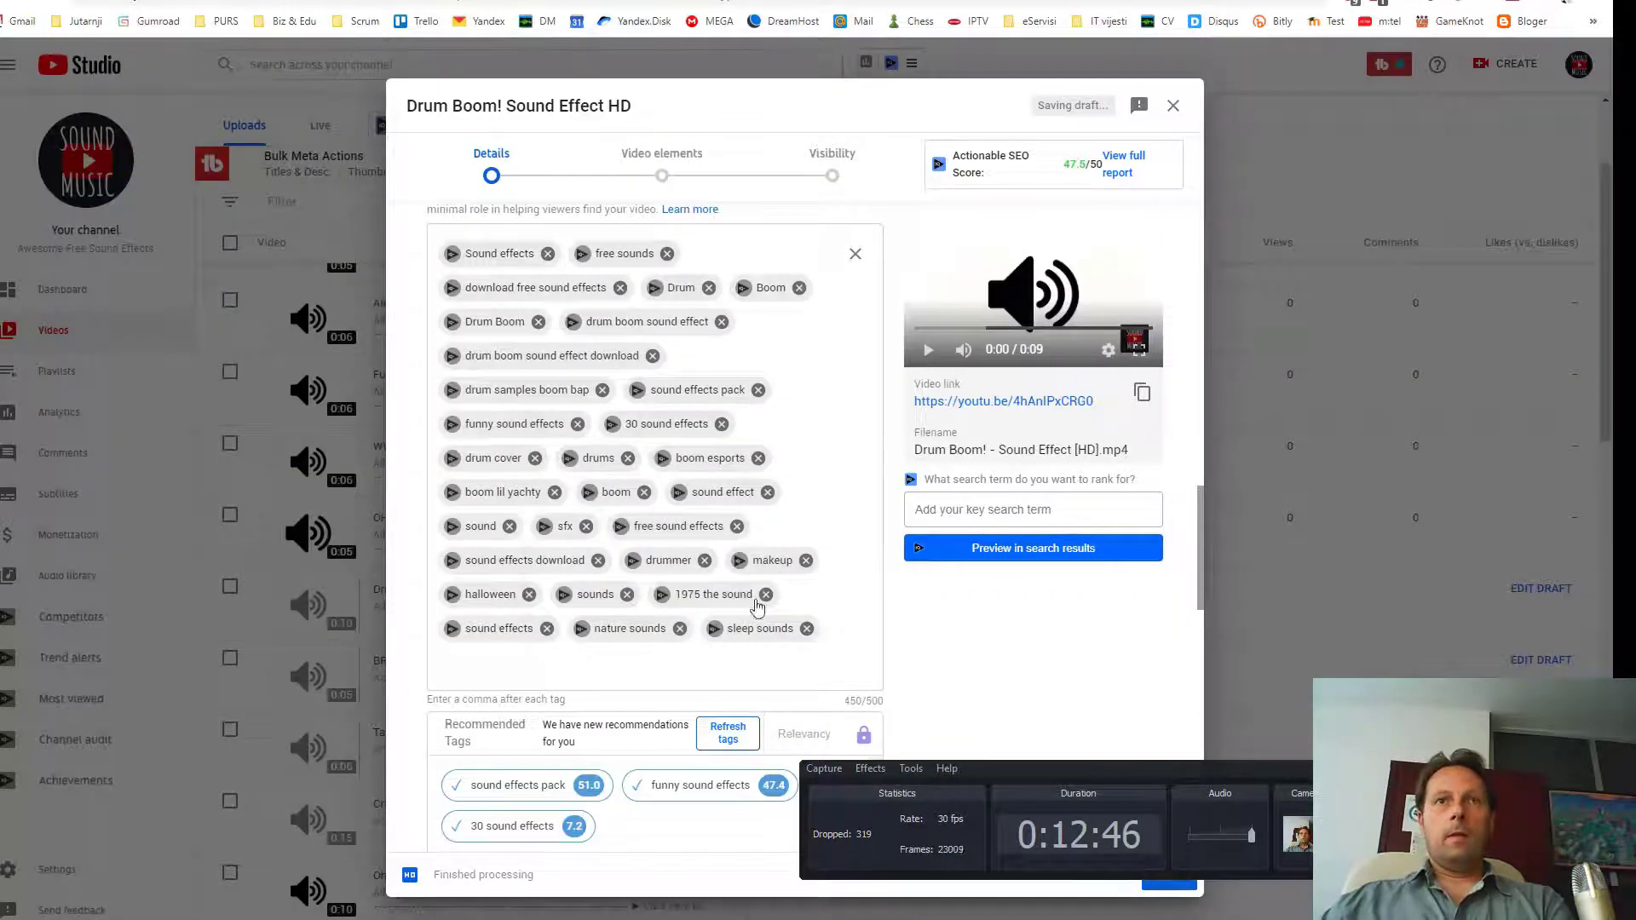
Add games as a tag from the suggestions offered in the video's tag field.
{"action": "left_click", "coordinate": [787, 654]}
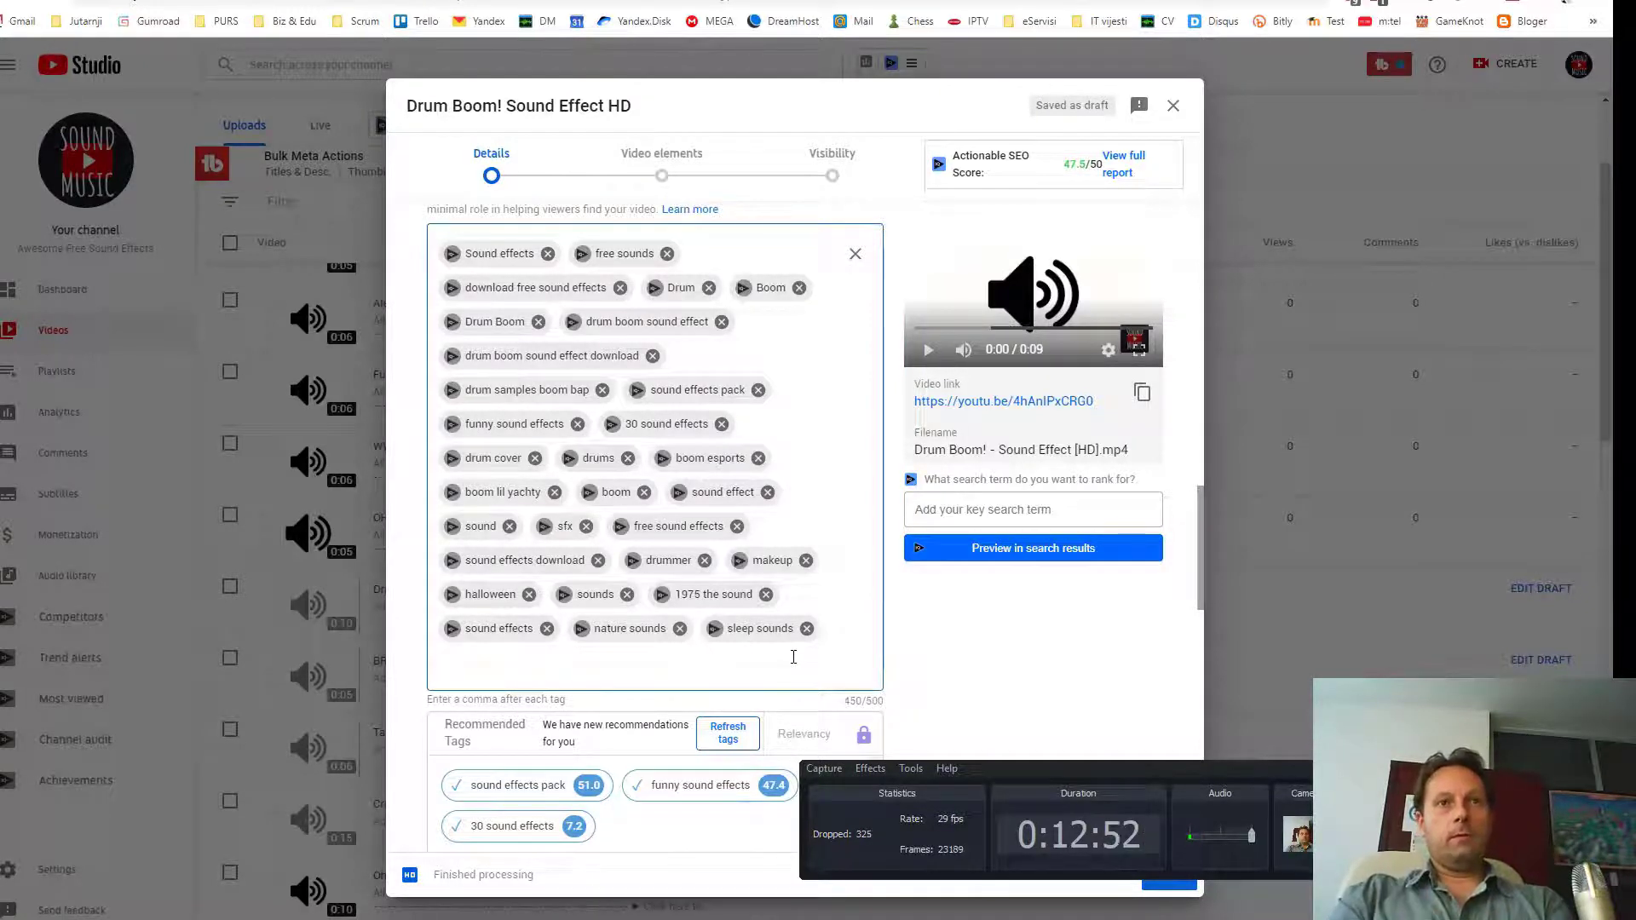
{"action": "type", "text": "game"}
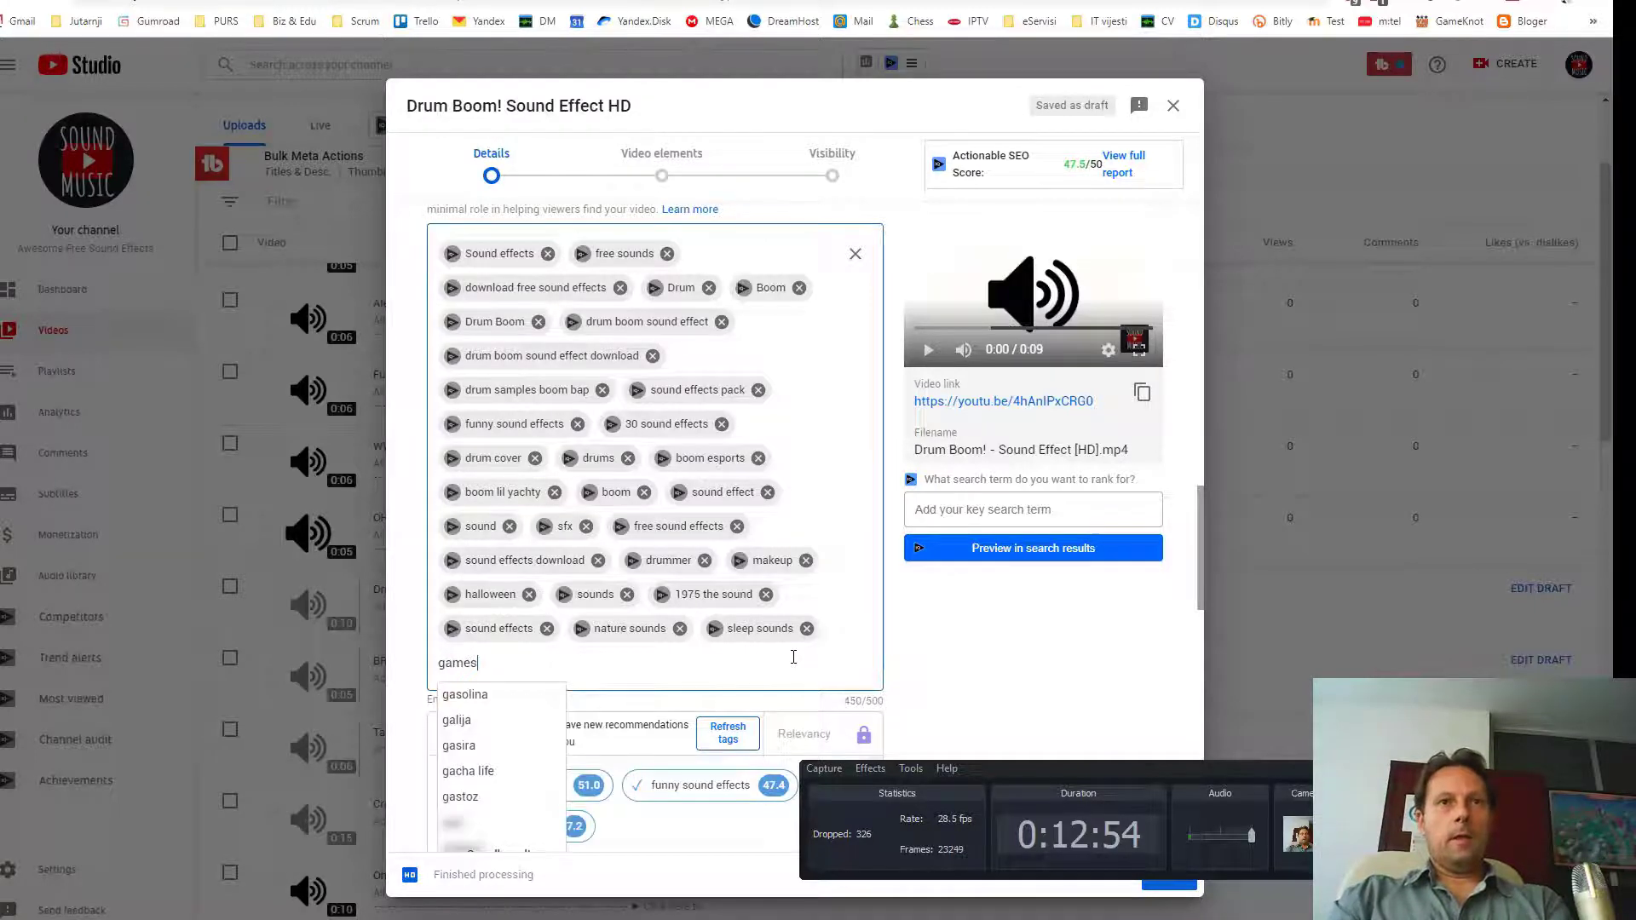
{"action": "type", "text": "s"}
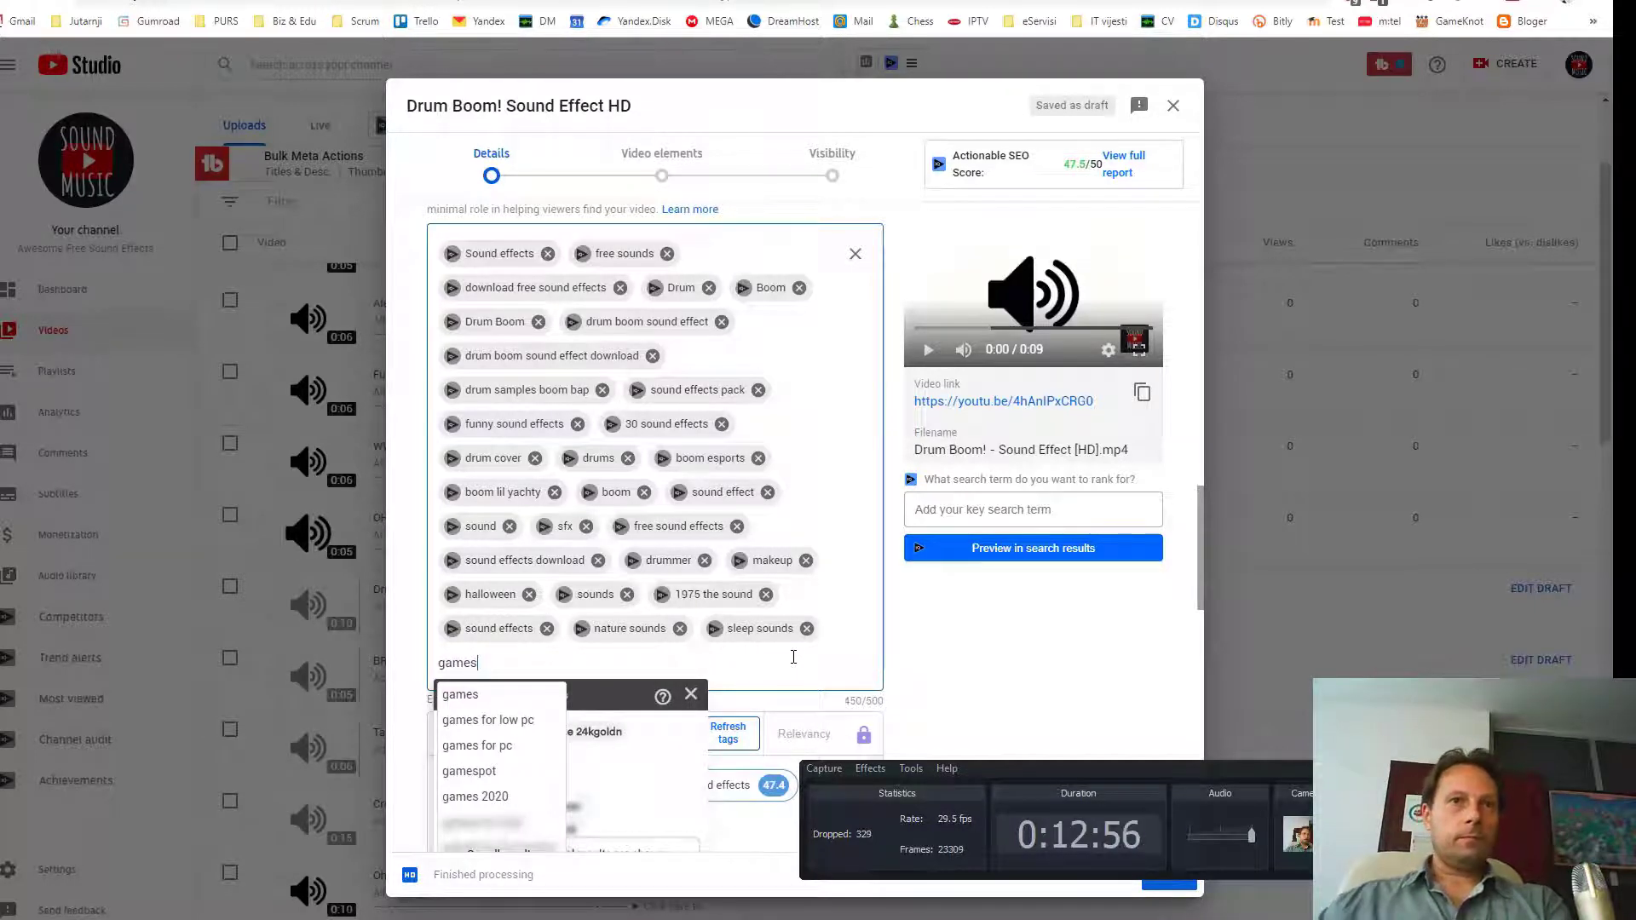
{"action": "left_click", "coordinate": [480, 695]}
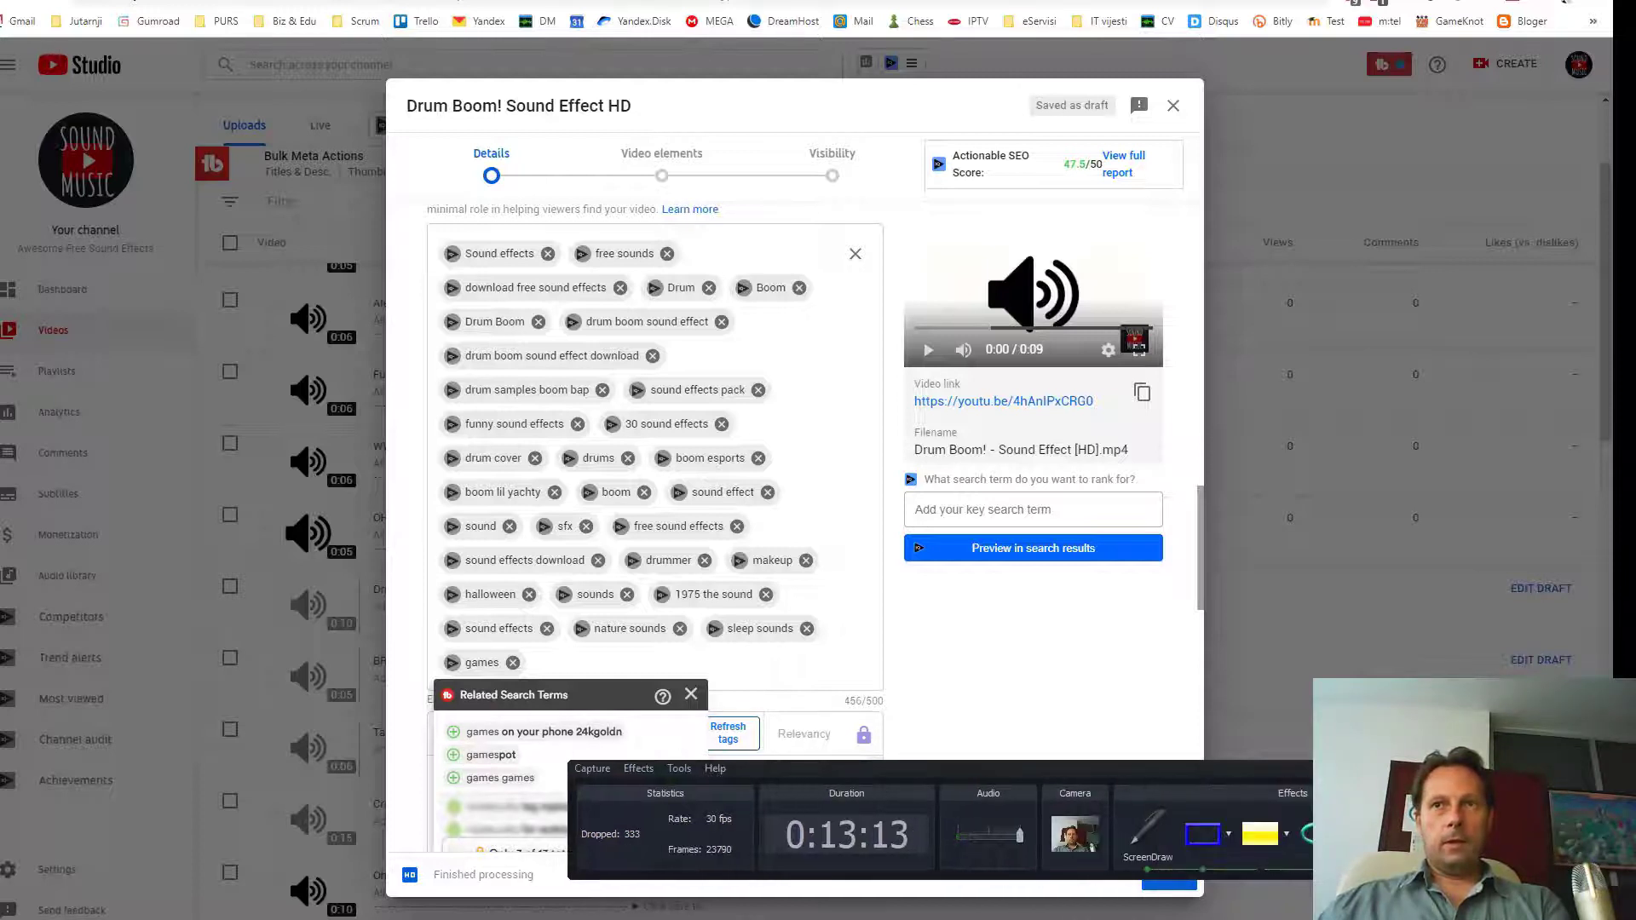
{"action": "mouse_move", "coordinate": [823, 708]}
{"action": "left_mouse_down"}
{"action": "mouse_move", "coordinate": [882, 712]}
{"action": "mouse_move", "coordinate": [894, 692]}
{"action": "mouse_move", "coordinate": [824, 711]}
{"action": "left_mouse_up"}
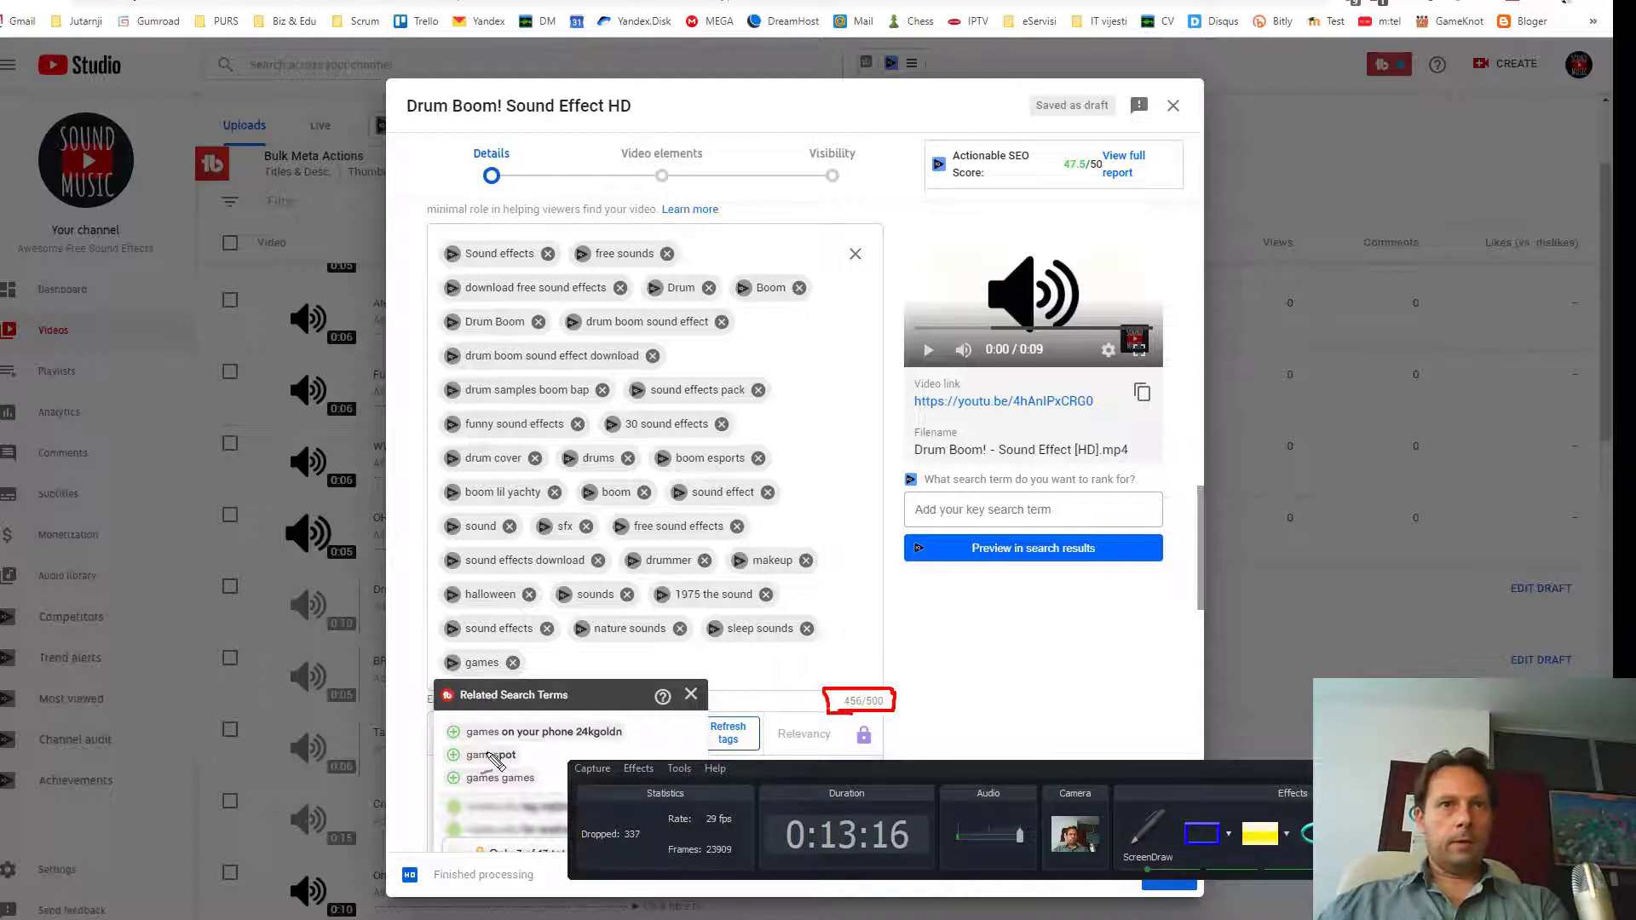
{"action": "key", "text": "Escape"}
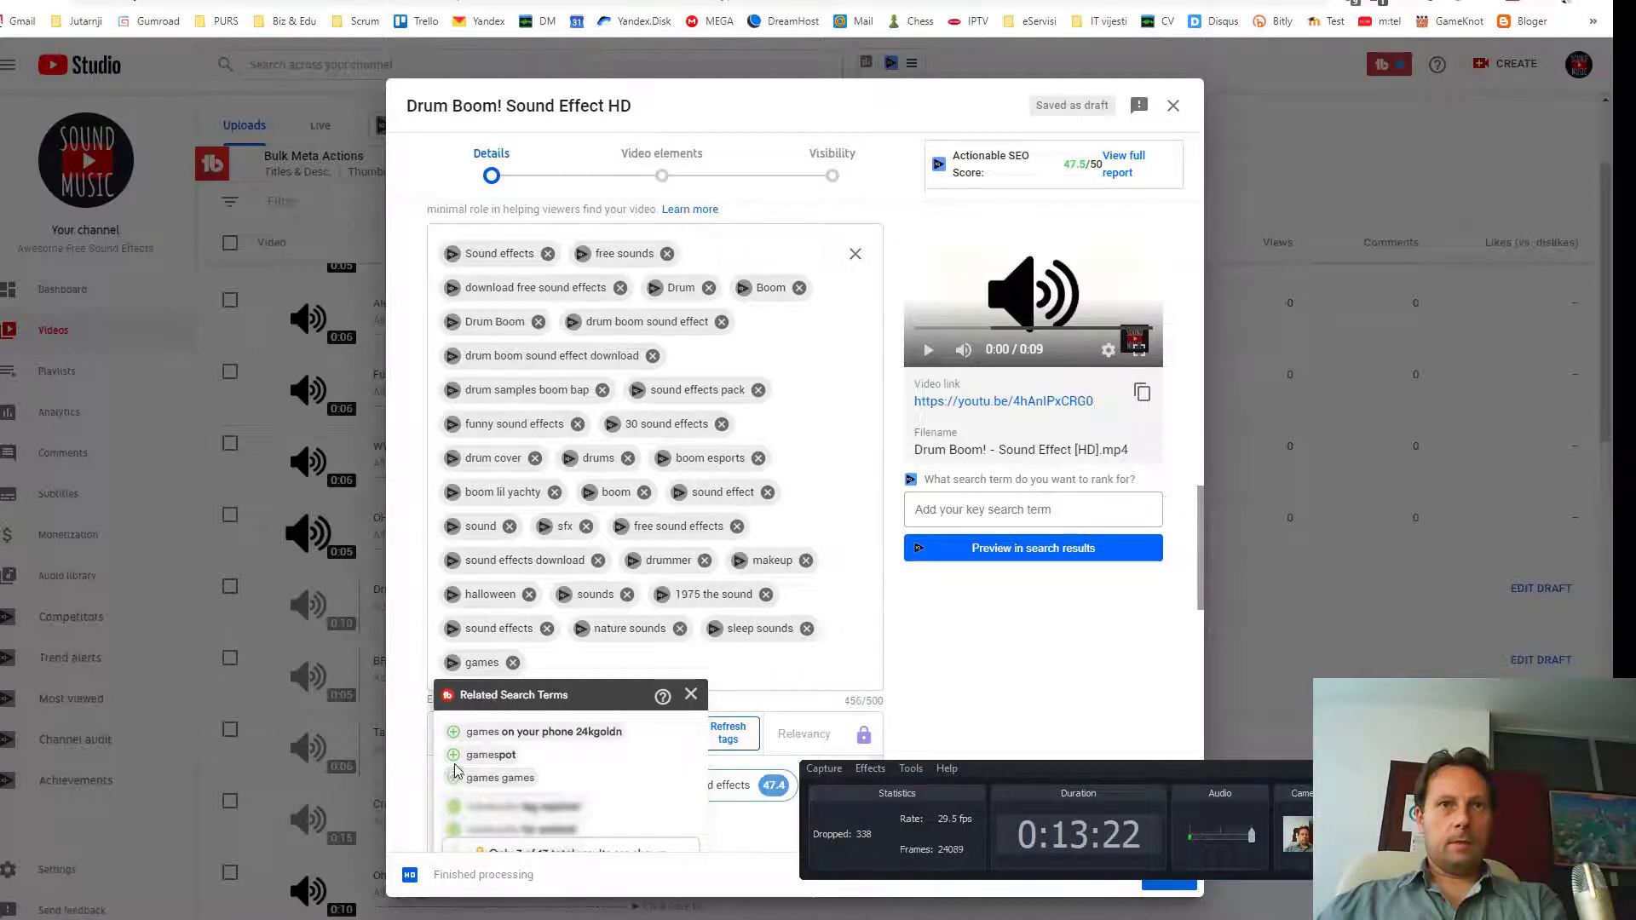
Enter gaming as a tag and turn it into gaming music using TubeBuddy's related search terms.
{"action": "left_click", "coordinate": [596, 671]}
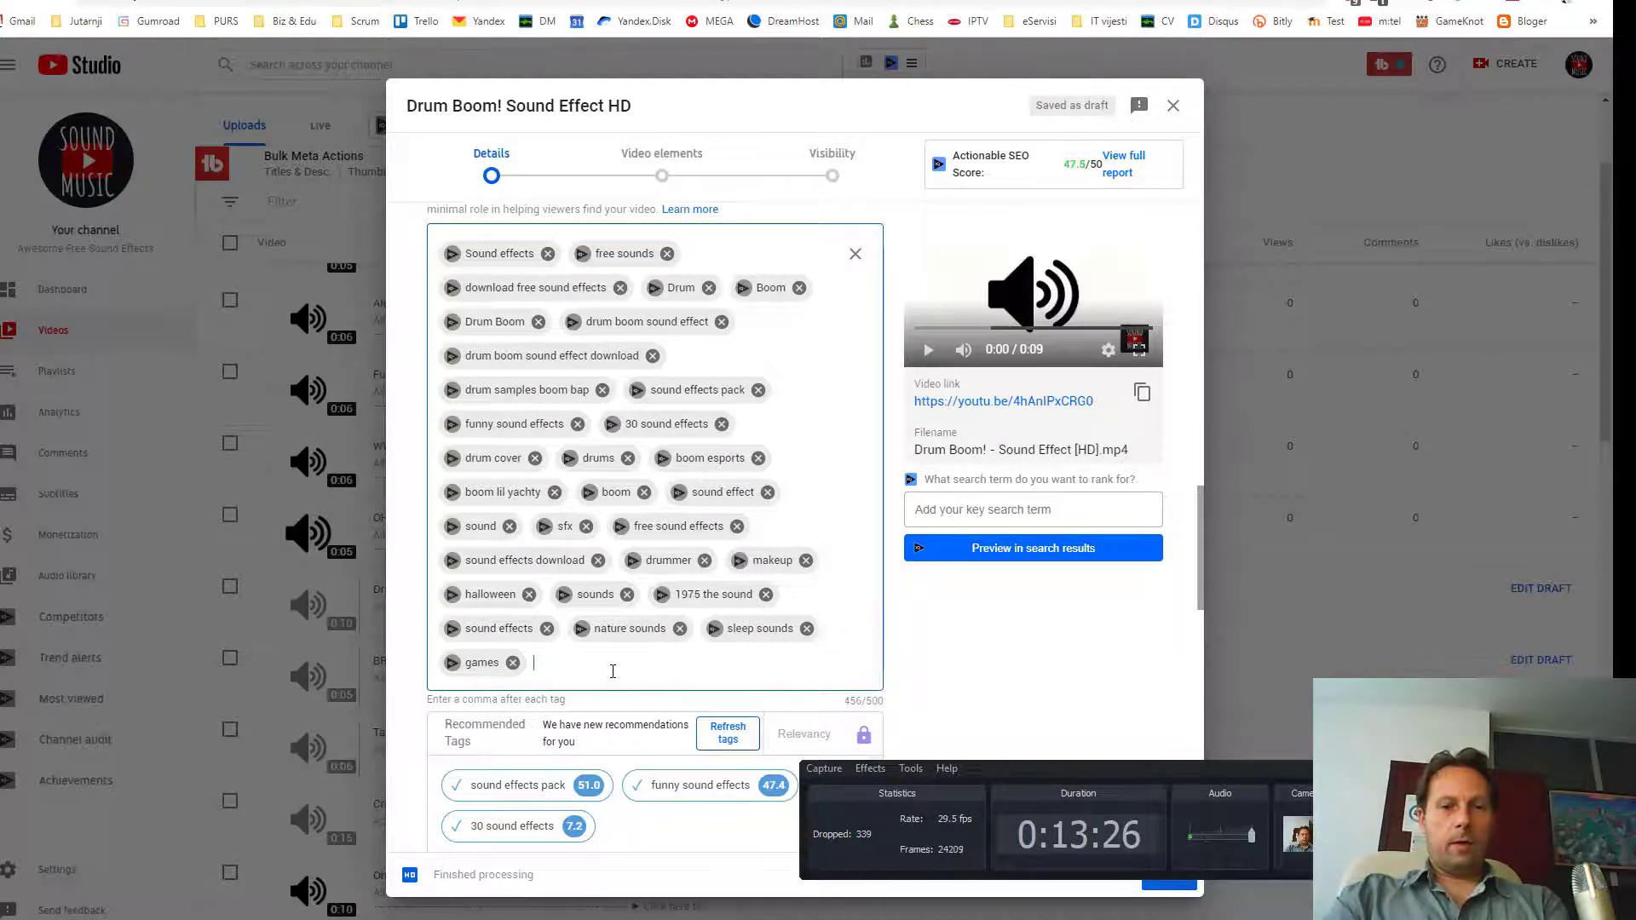
{"action": "type", "text": "gam"}
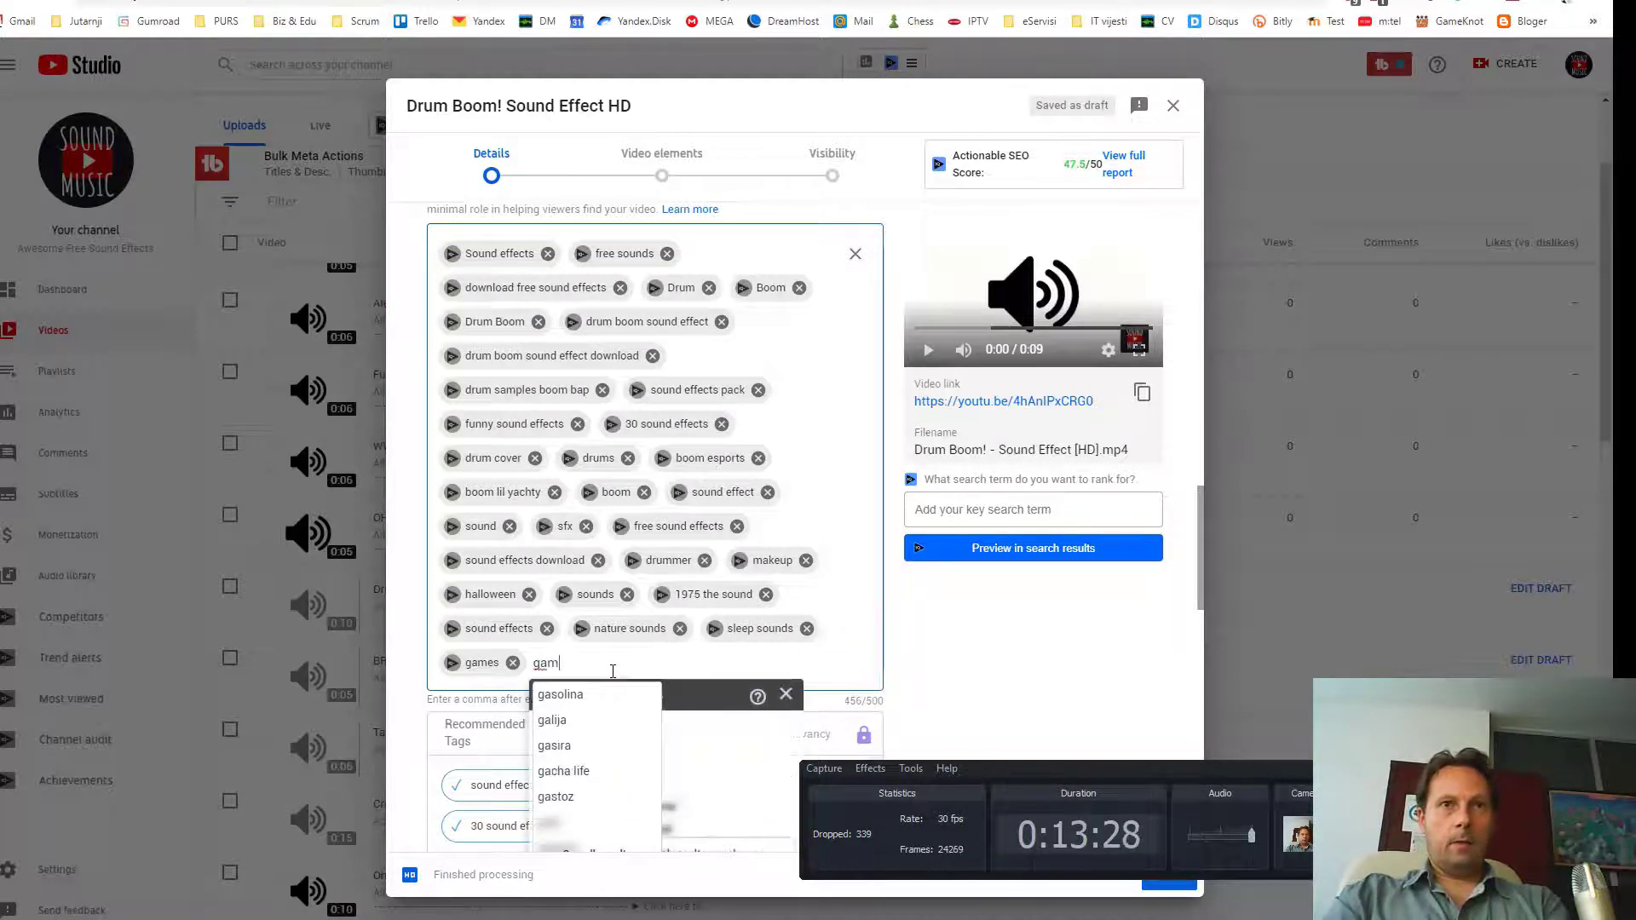
{"action": "type", "text": "in"}
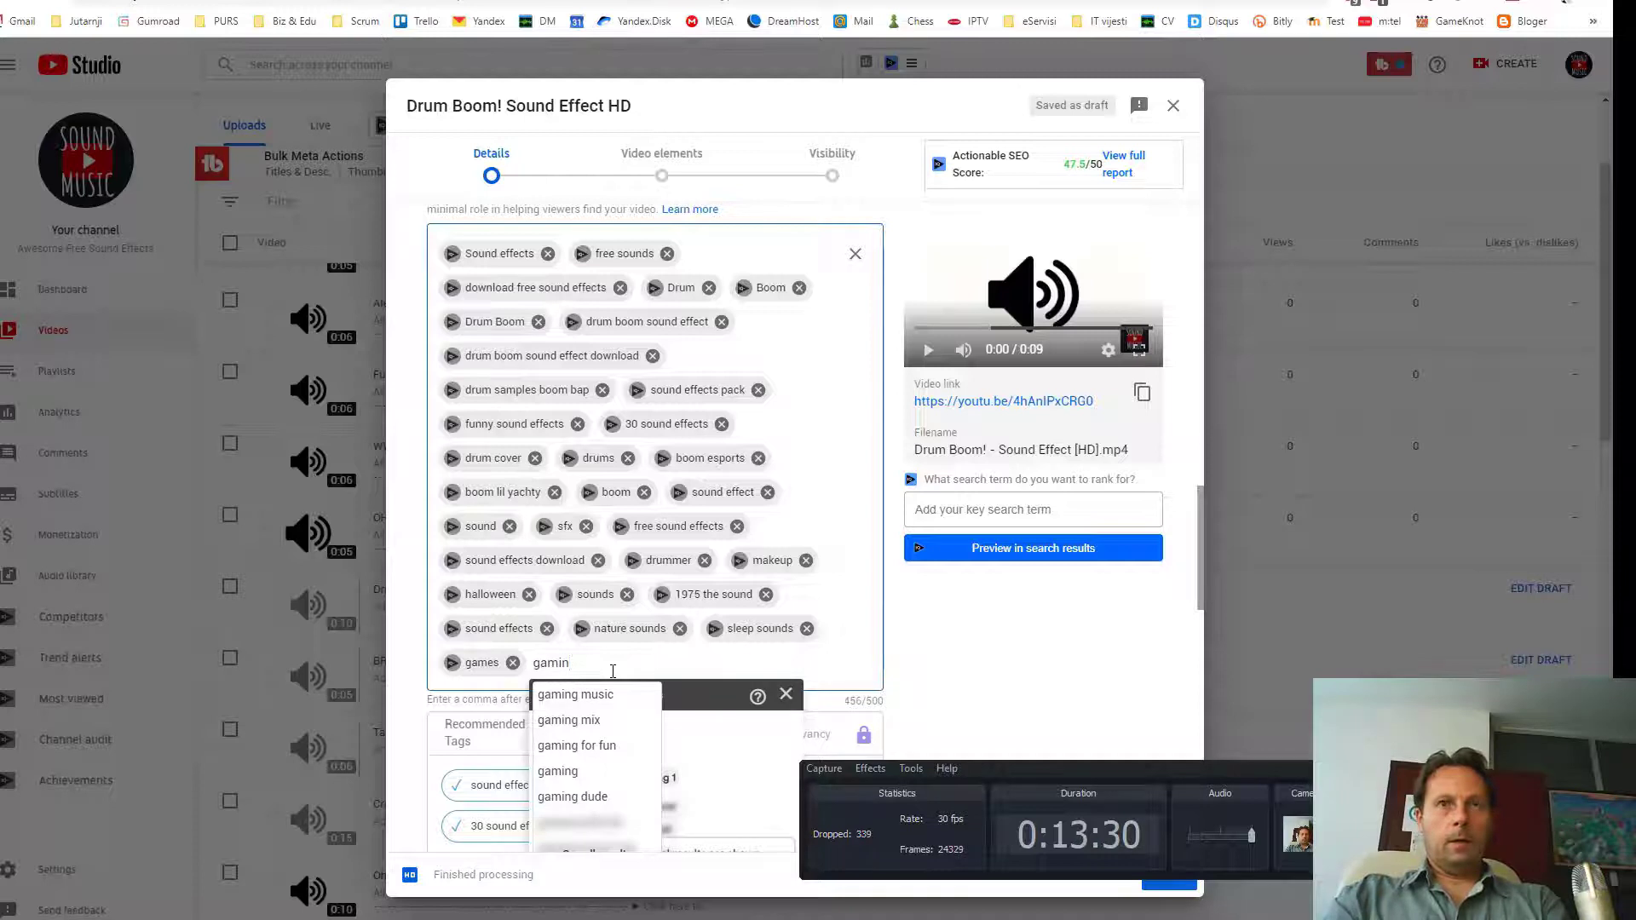
{"action": "type", "text": "g"}
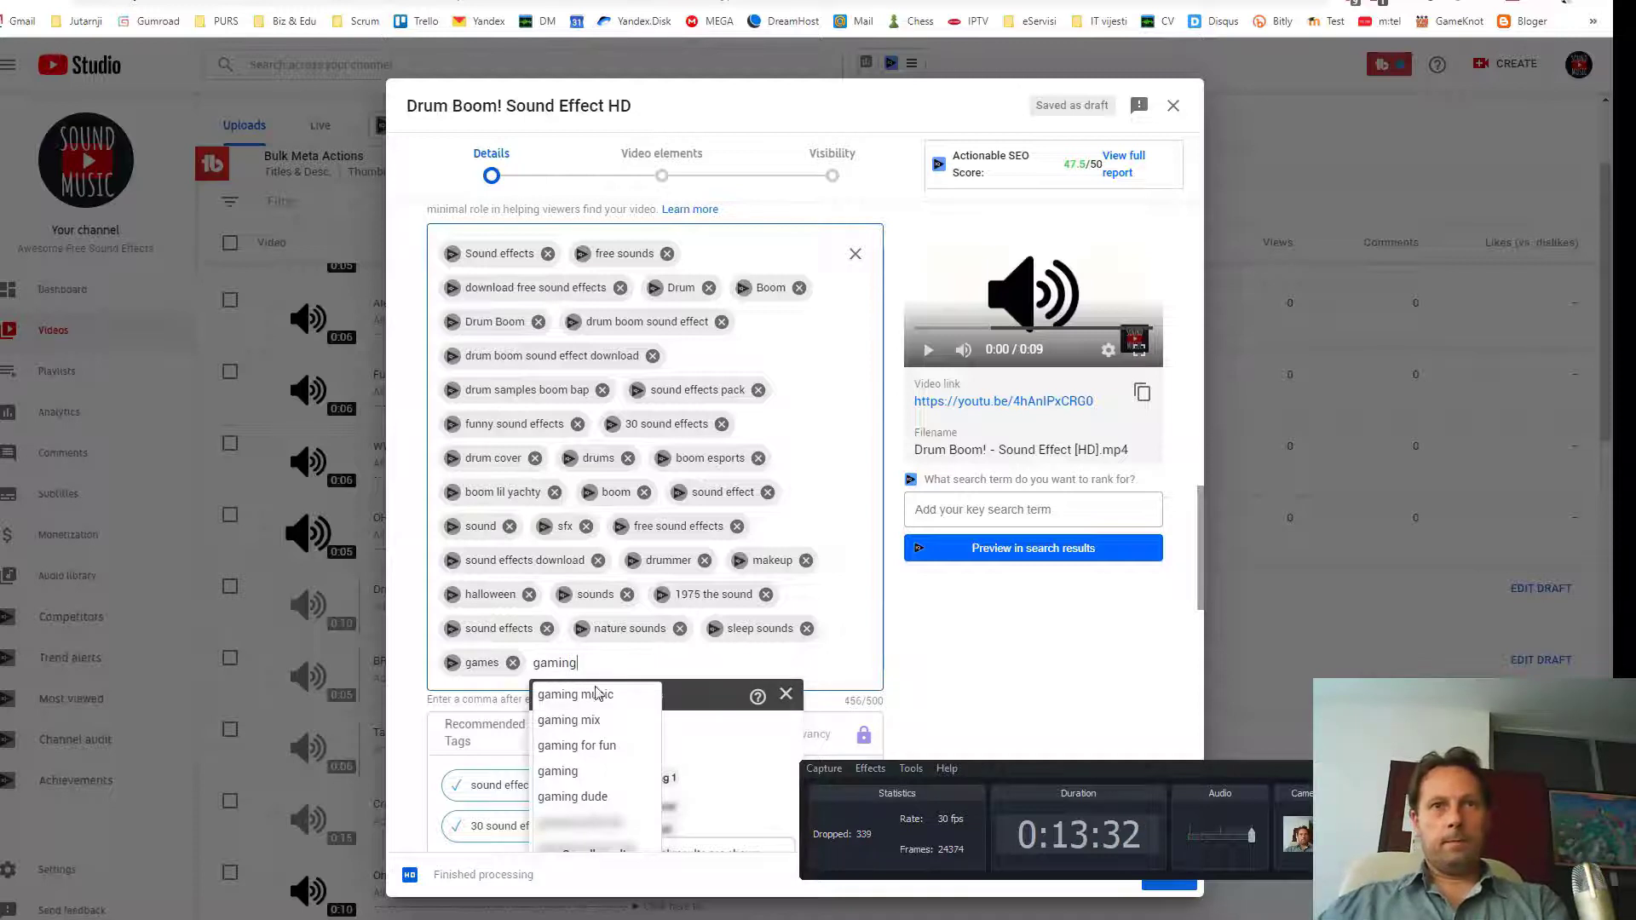
{"action": "left_click", "coordinate": [558, 770]}
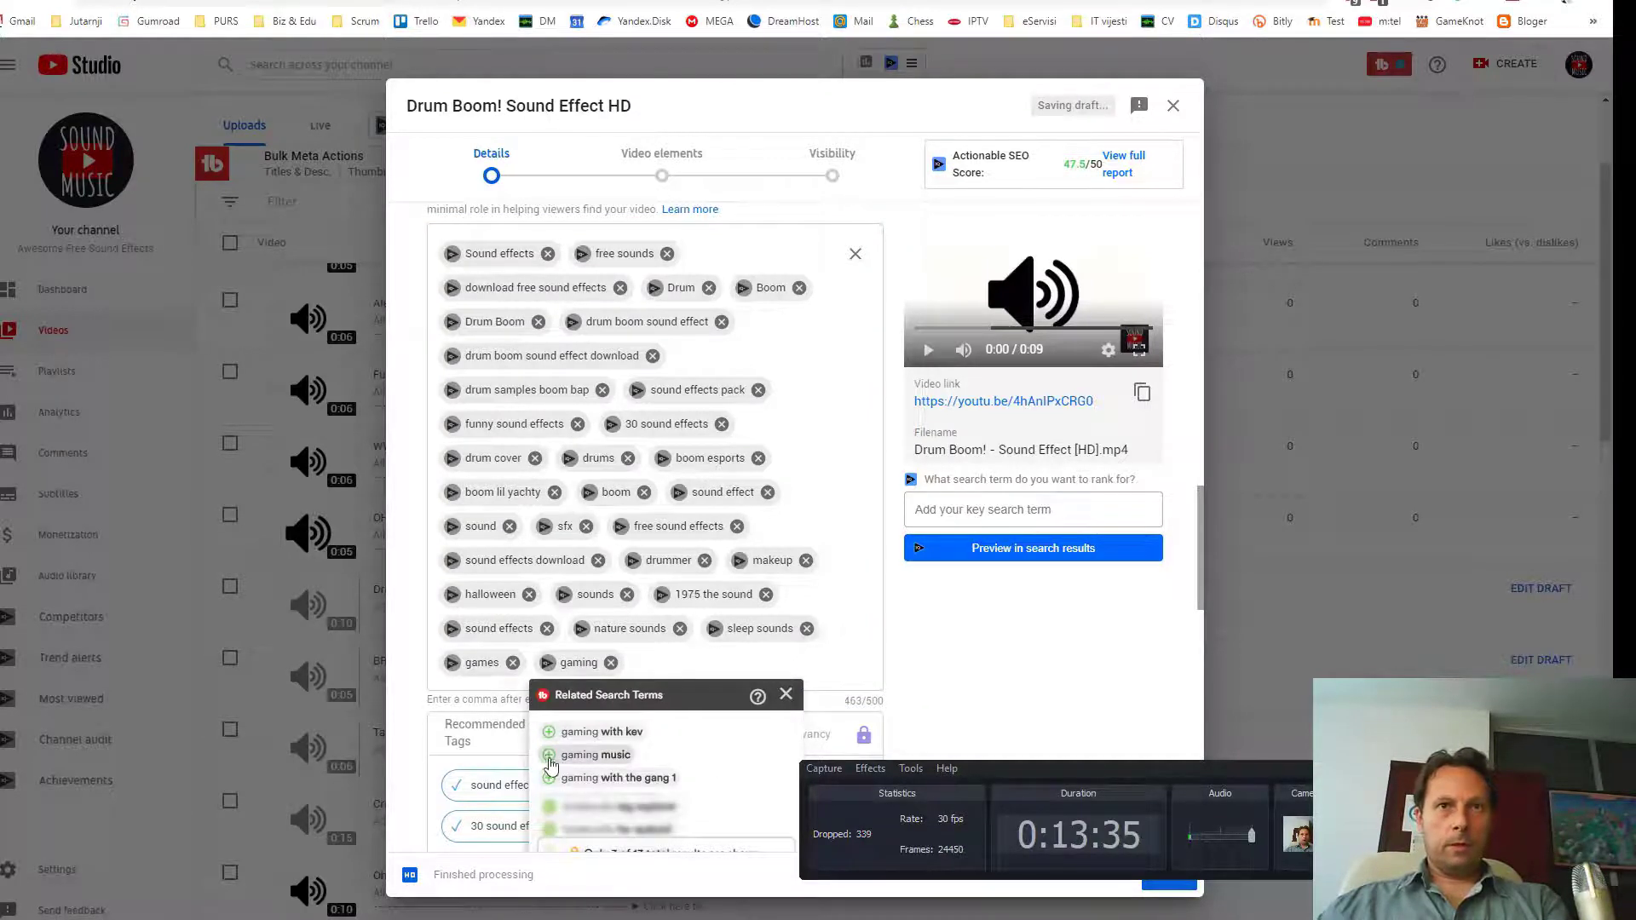
{"action": "left_click", "coordinate": [548, 756]}
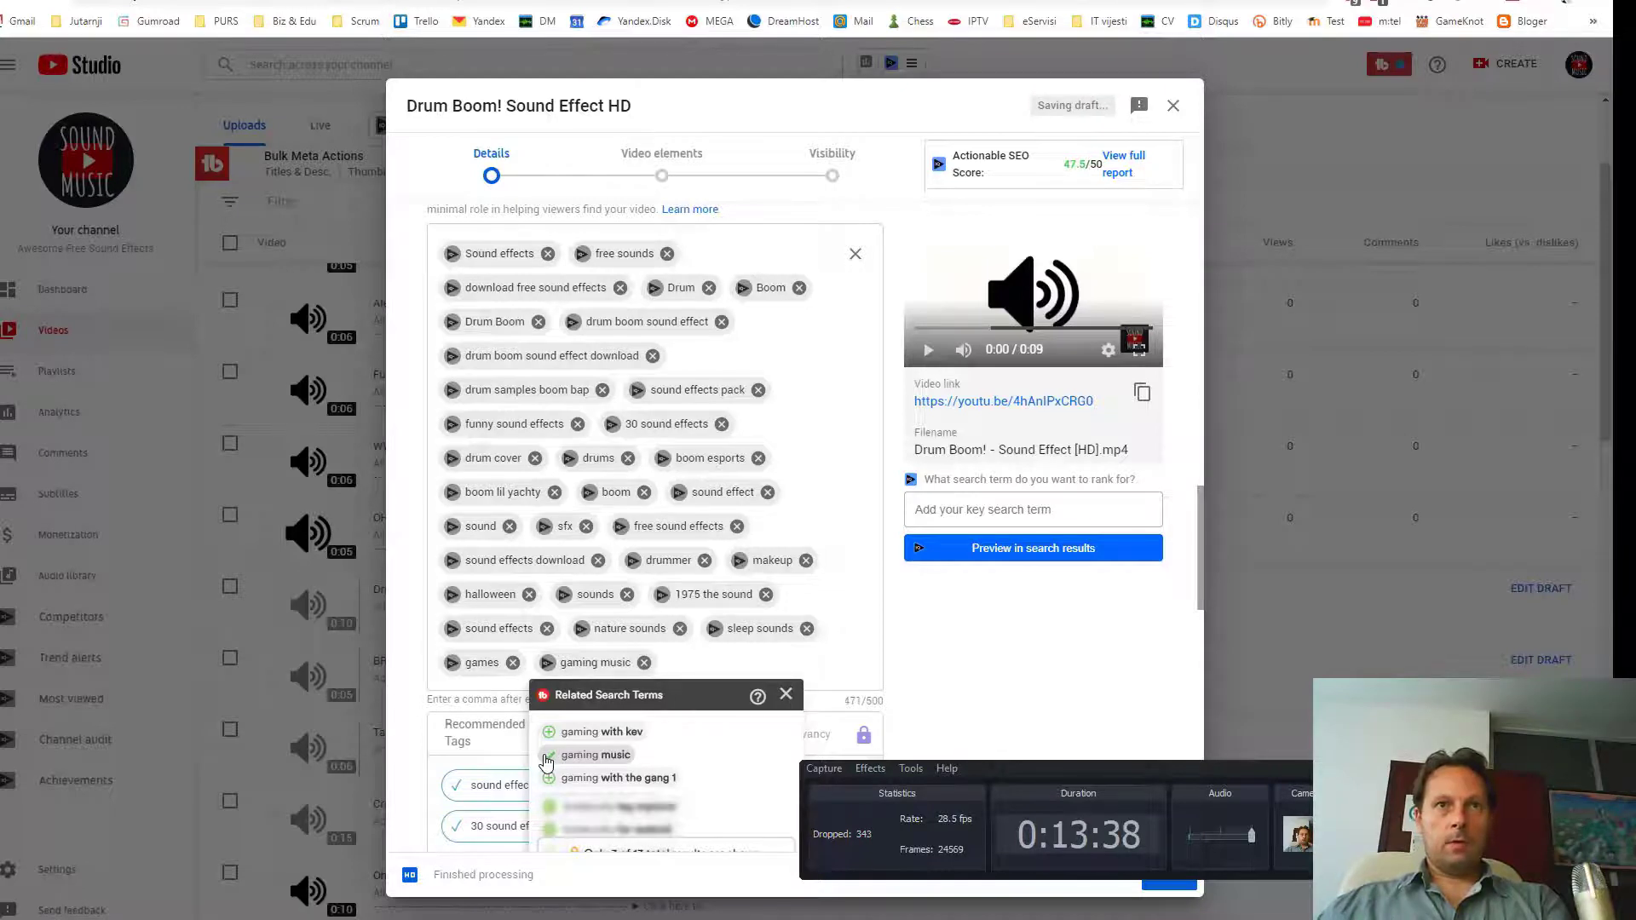
{"action": "left_click", "coordinate": [784, 694]}
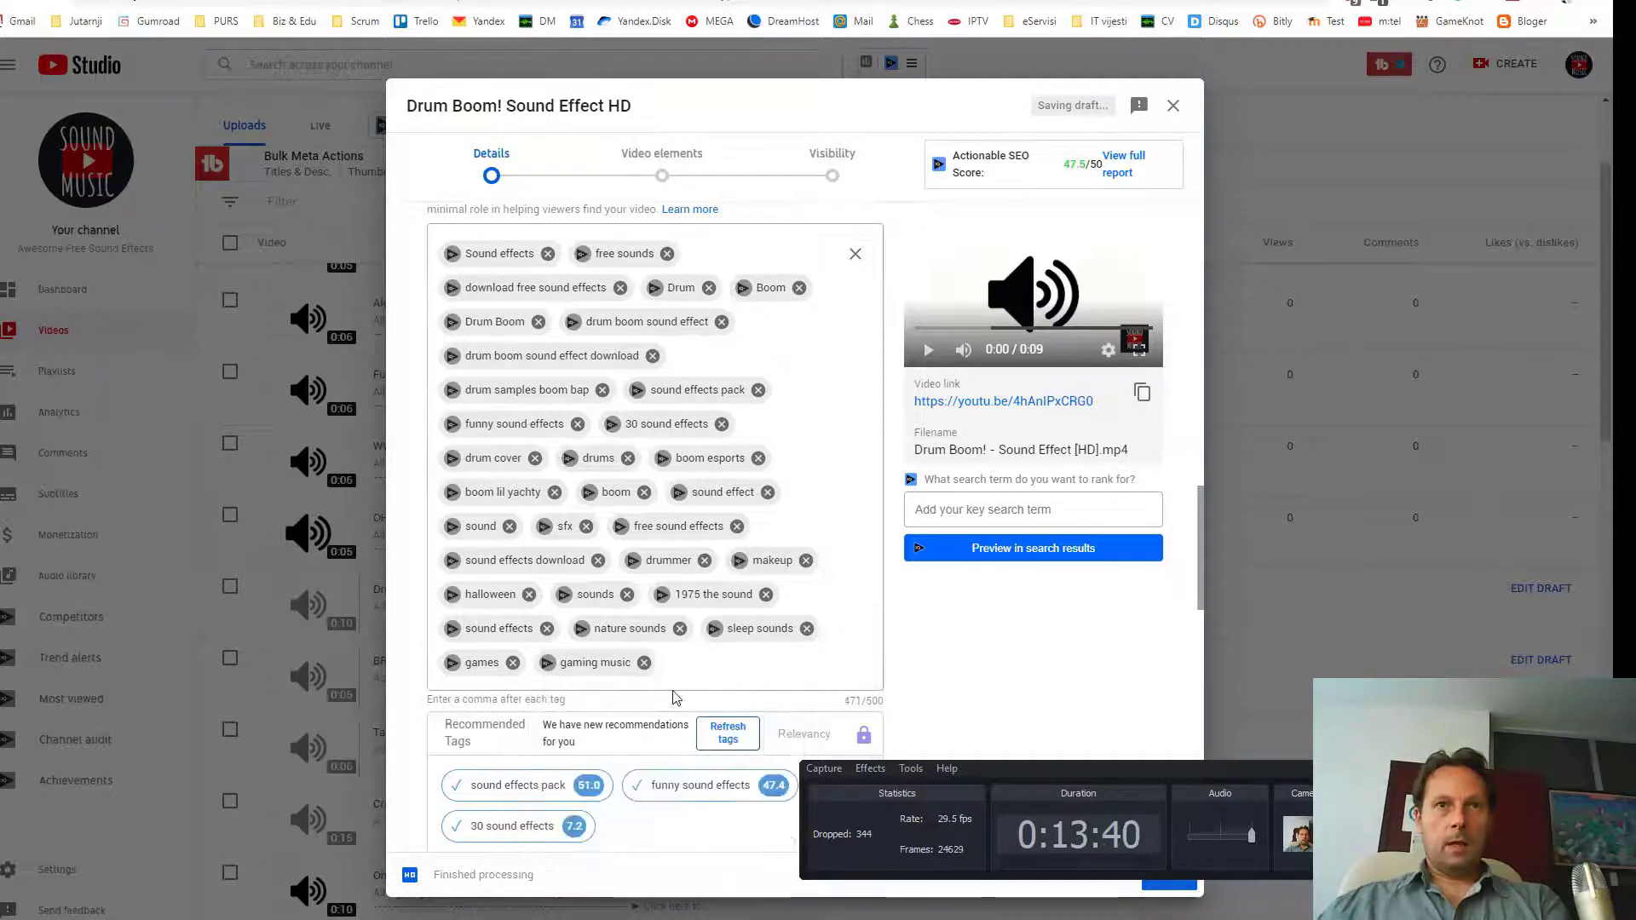
Add free music as a tag from the suggestions and dismiss TubeBuddy's related search terms.
{"action": "left_click", "coordinate": [692, 668]}
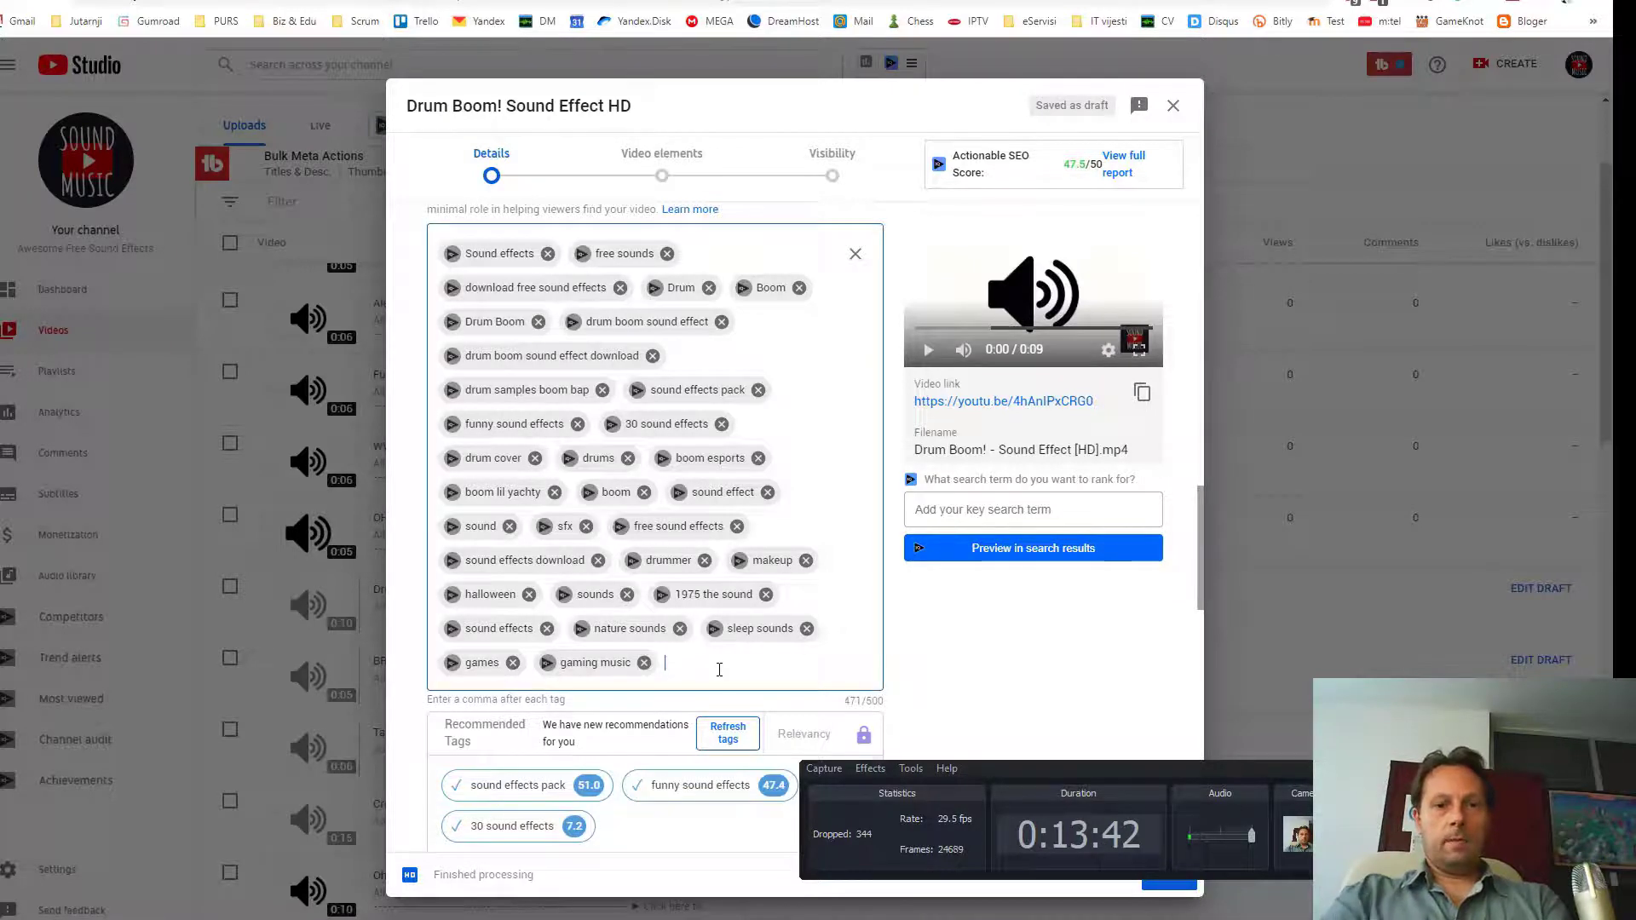
{"action": "type", "text": "free"}
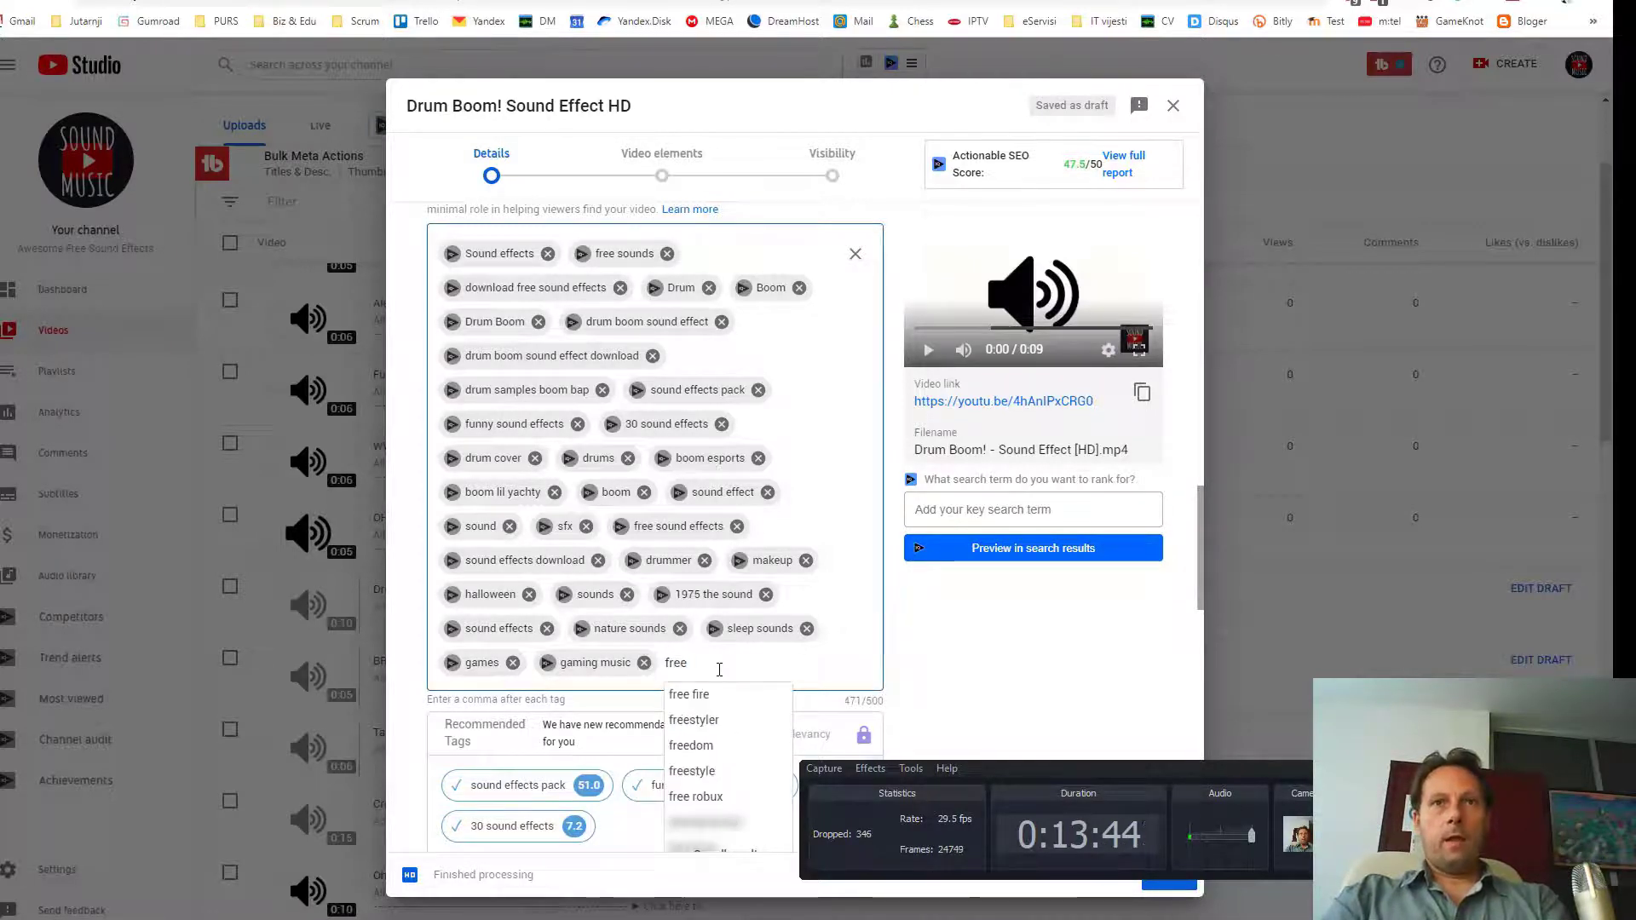
{"action": "type", "text": " musi"}
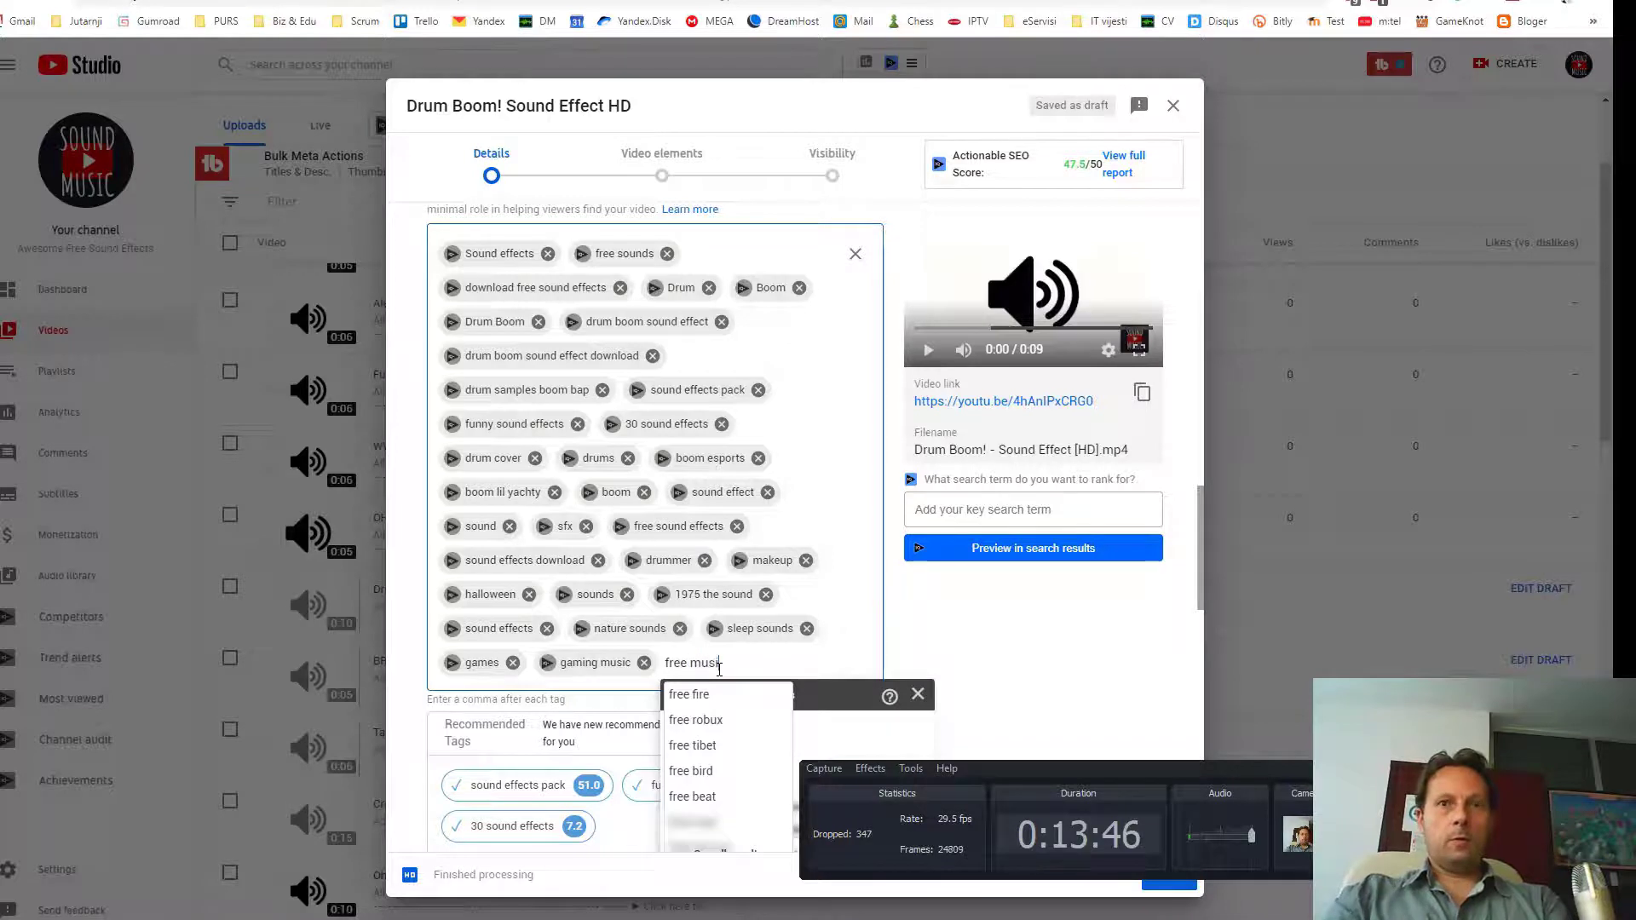
{"action": "type", "text": "c"}
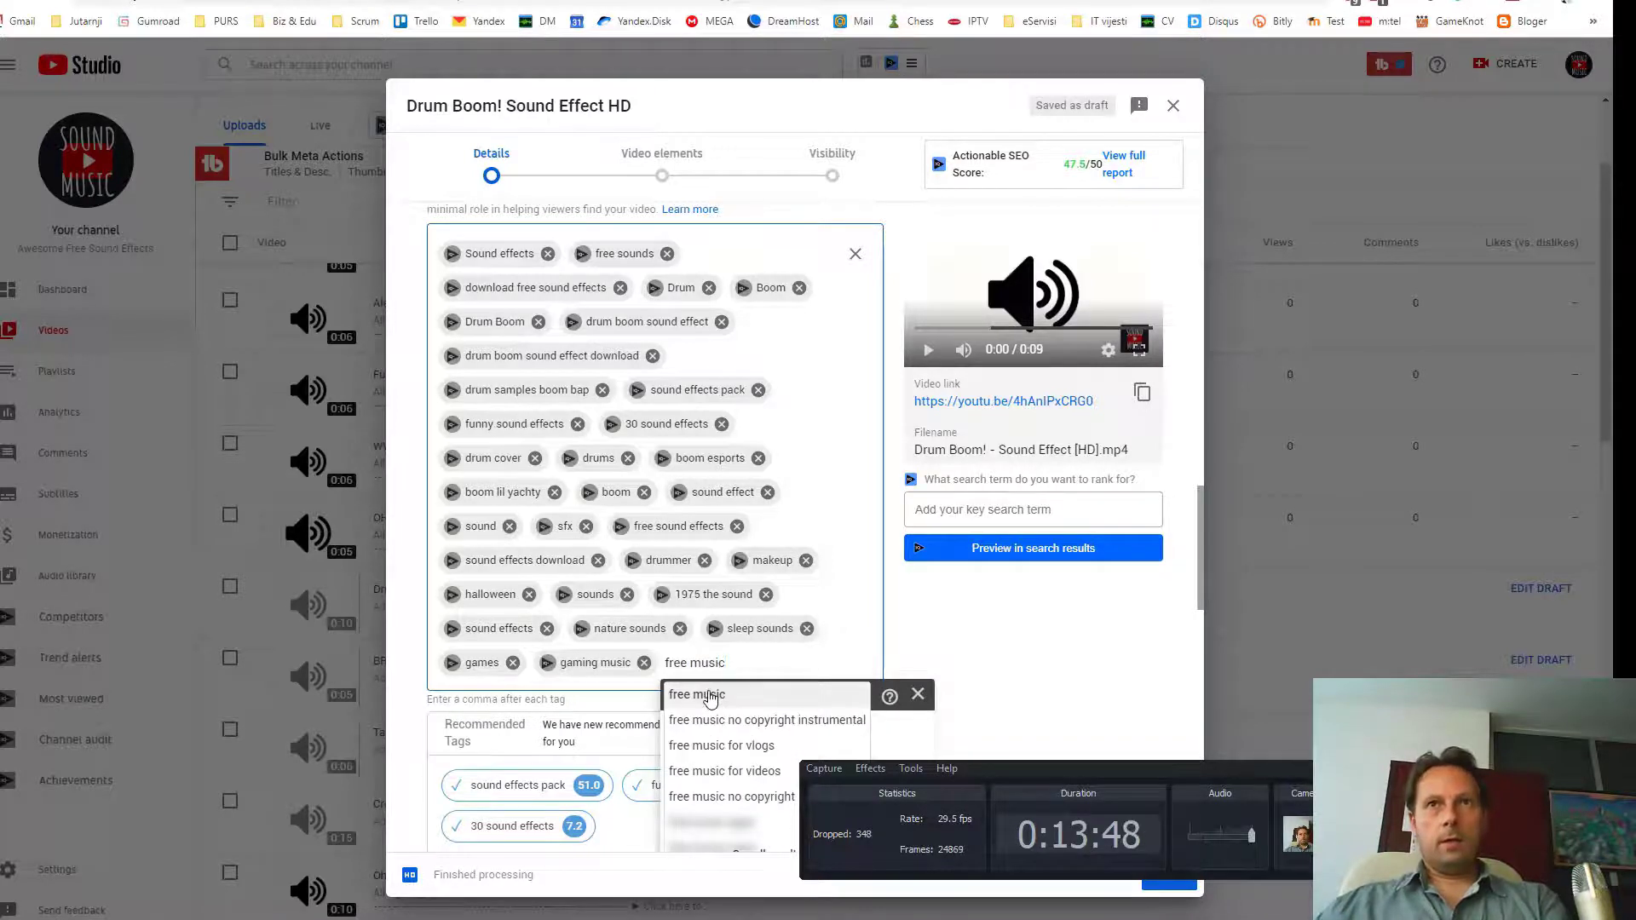
{"action": "left_click", "coordinate": [710, 696]}
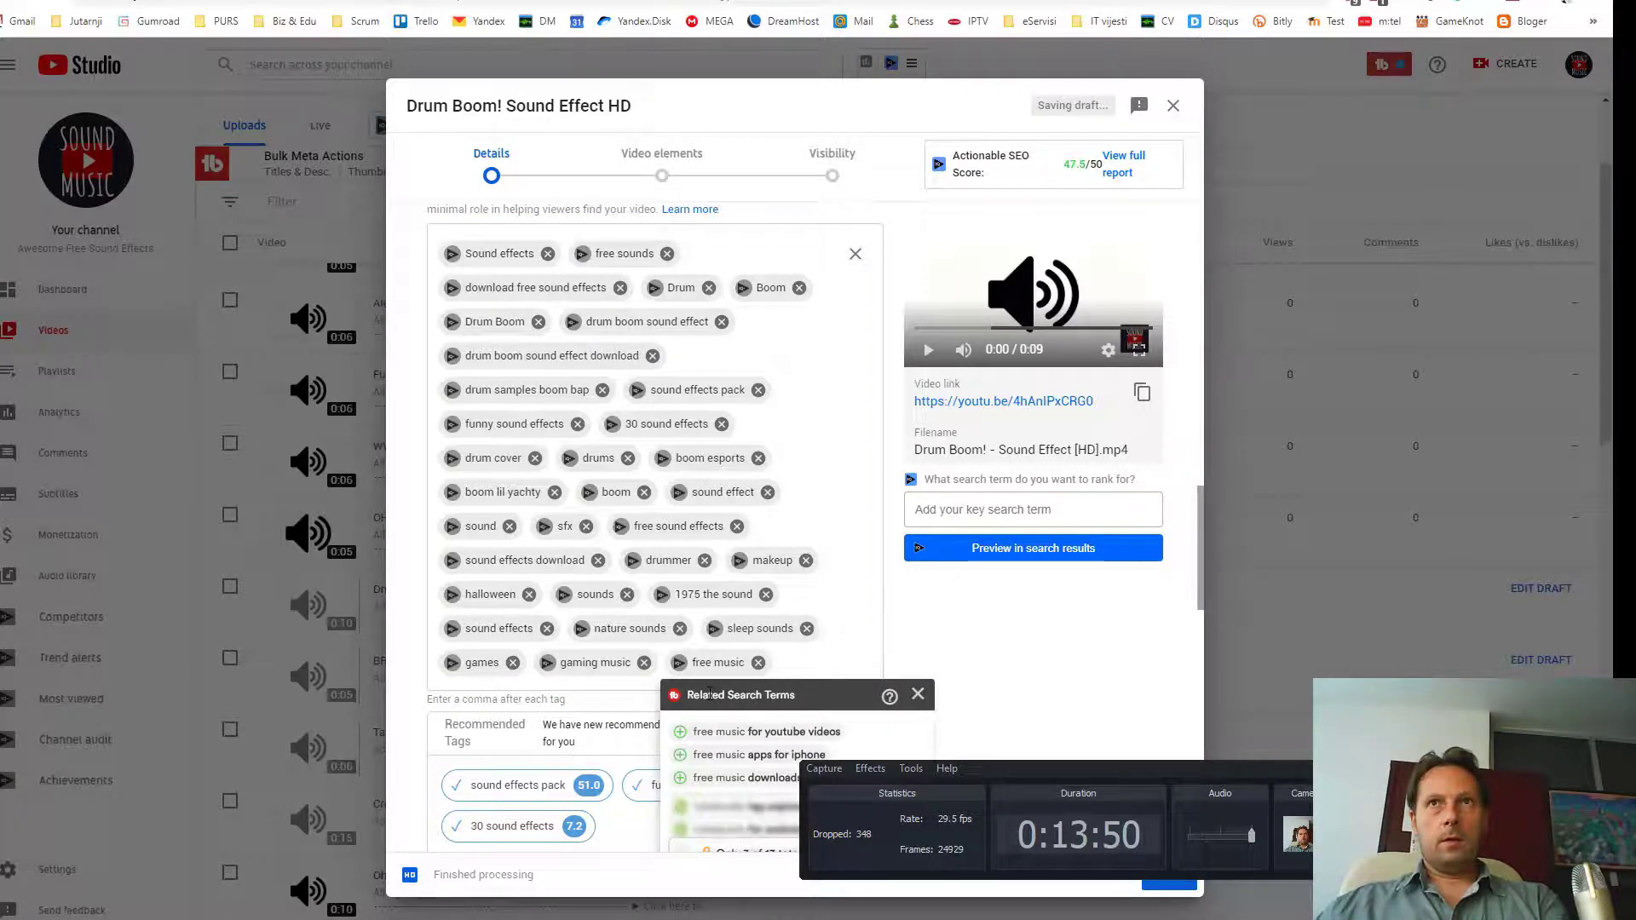
{"action": "left_click", "coordinate": [917, 694]}
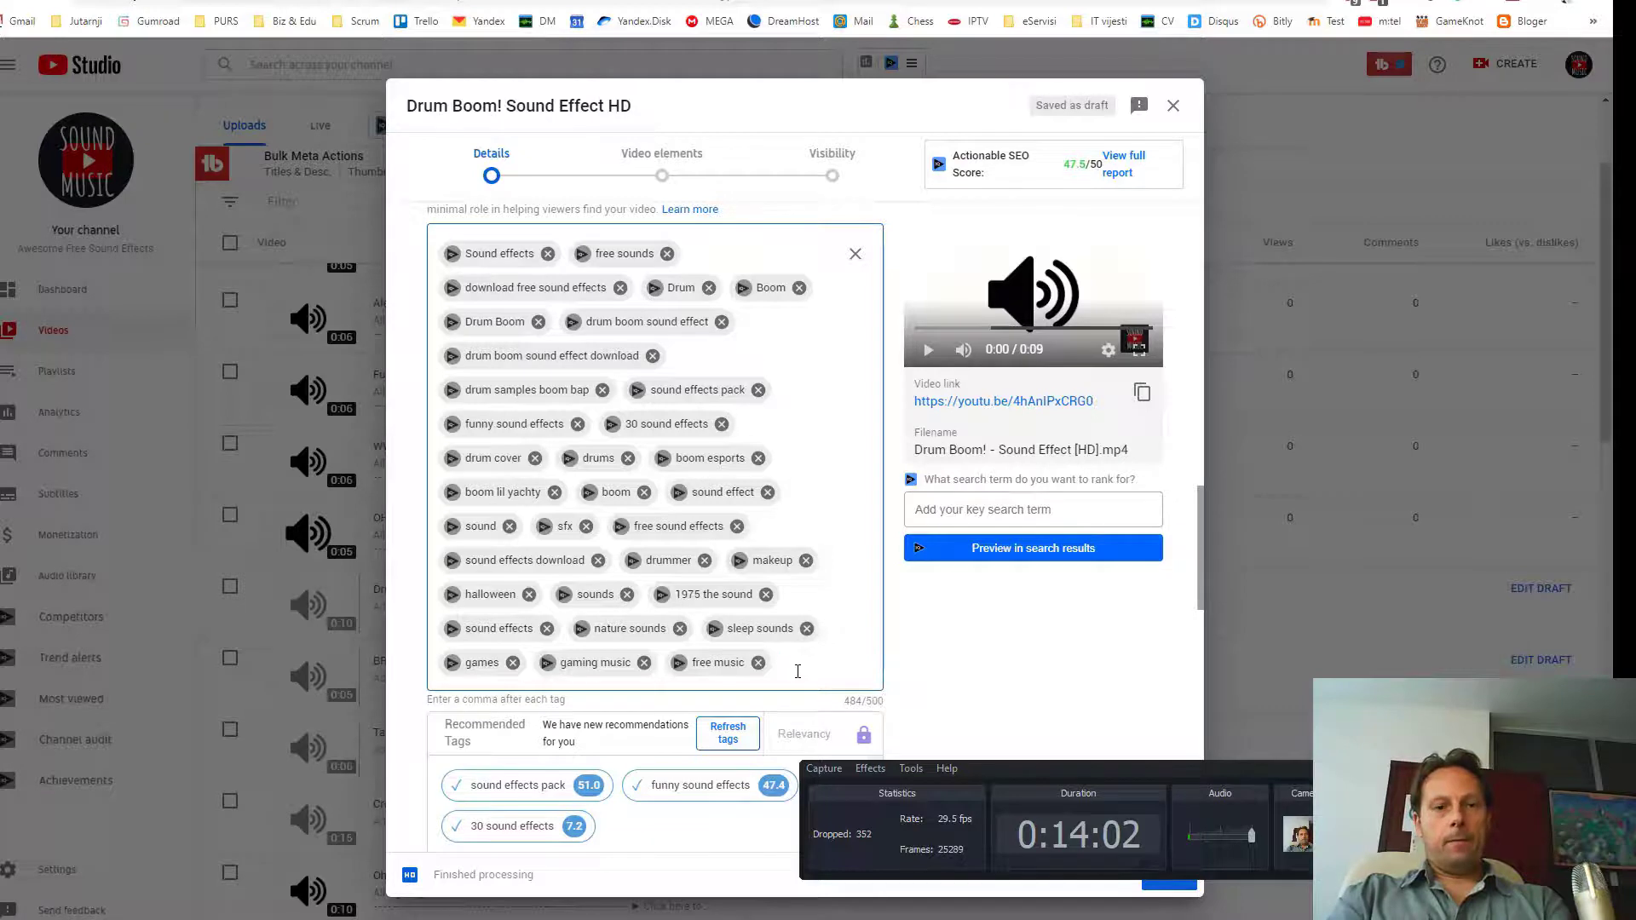
Add free sound as a tag from the suggestions and dismiss TubeBuddy's related search terms.
{"action": "type", "text": "fre"}
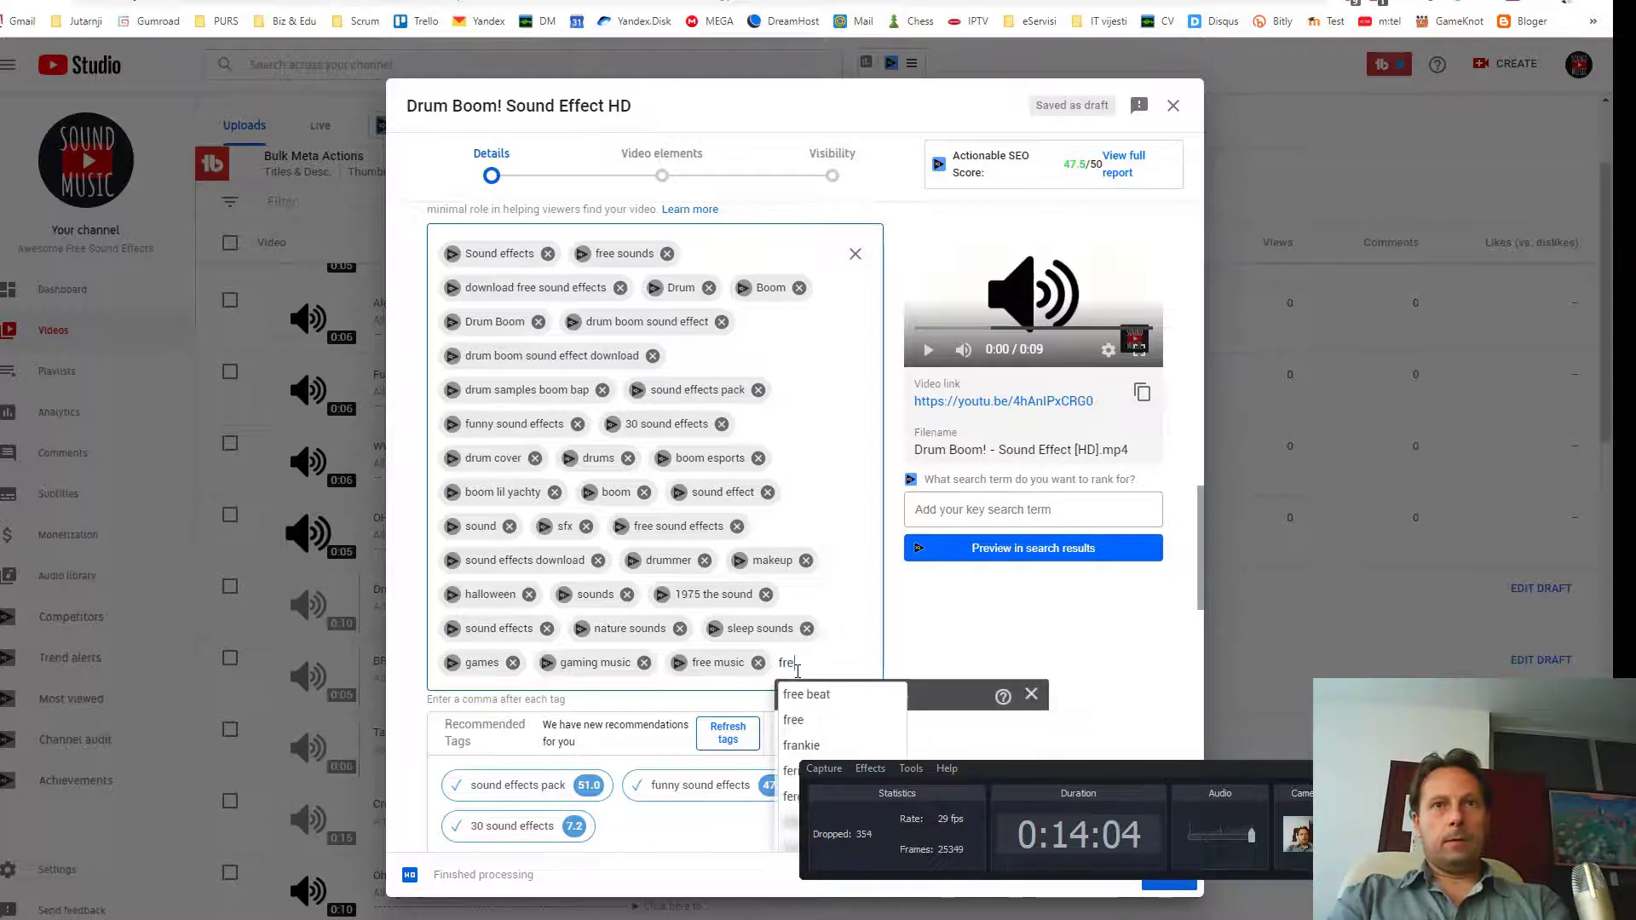
{"action": "type", "text": "e sound"}
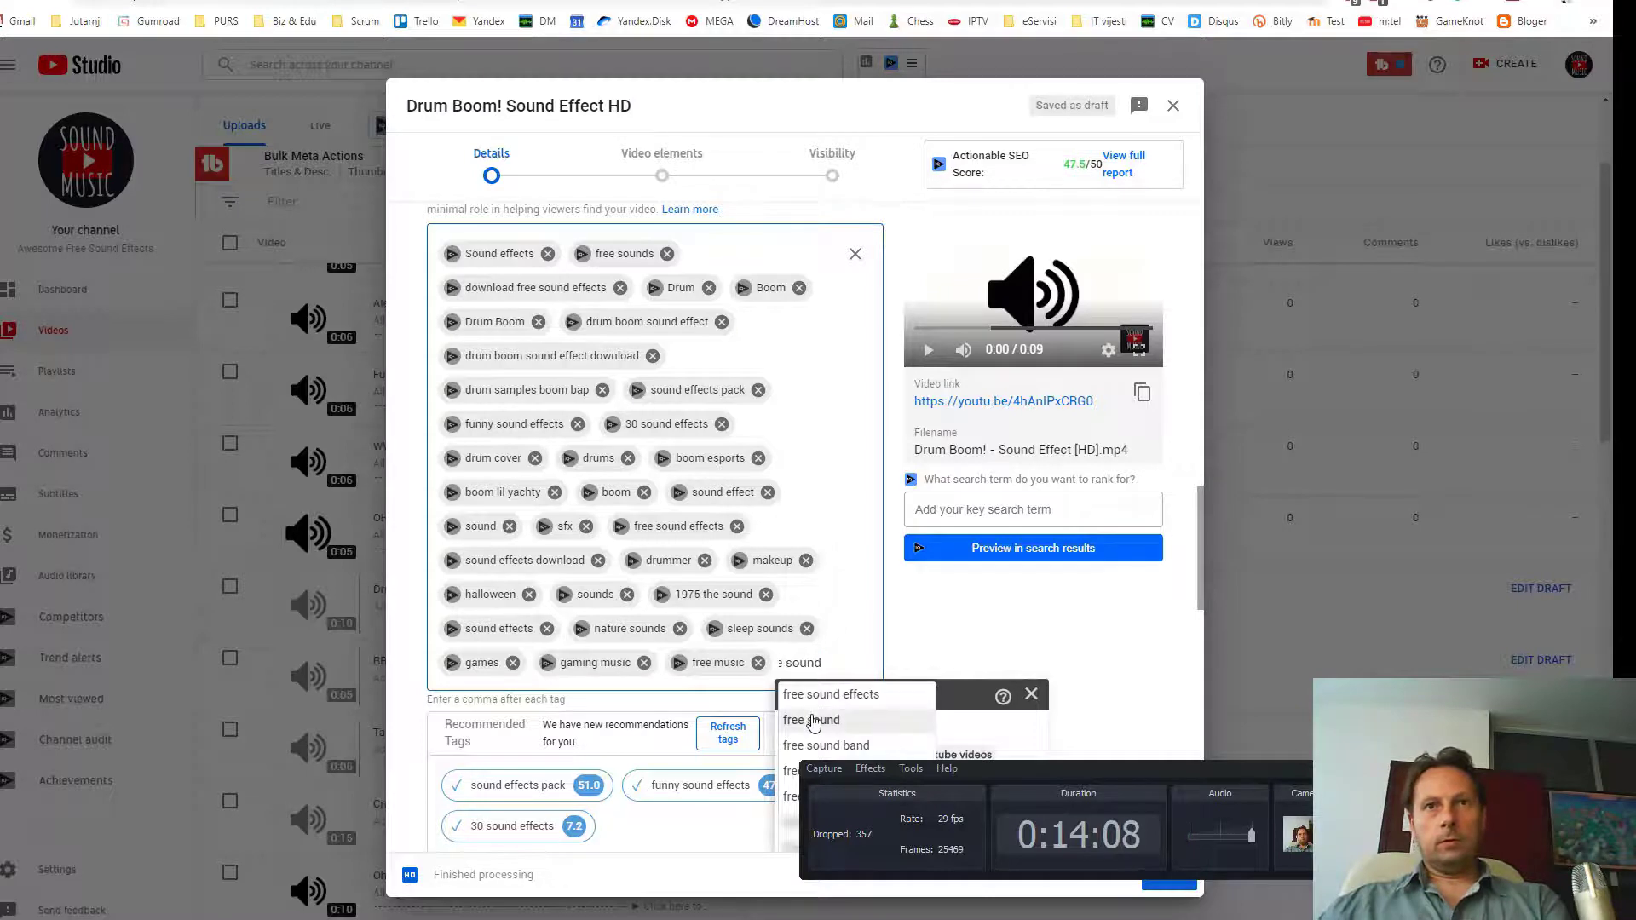
{"action": "left_click", "coordinate": [814, 721]}
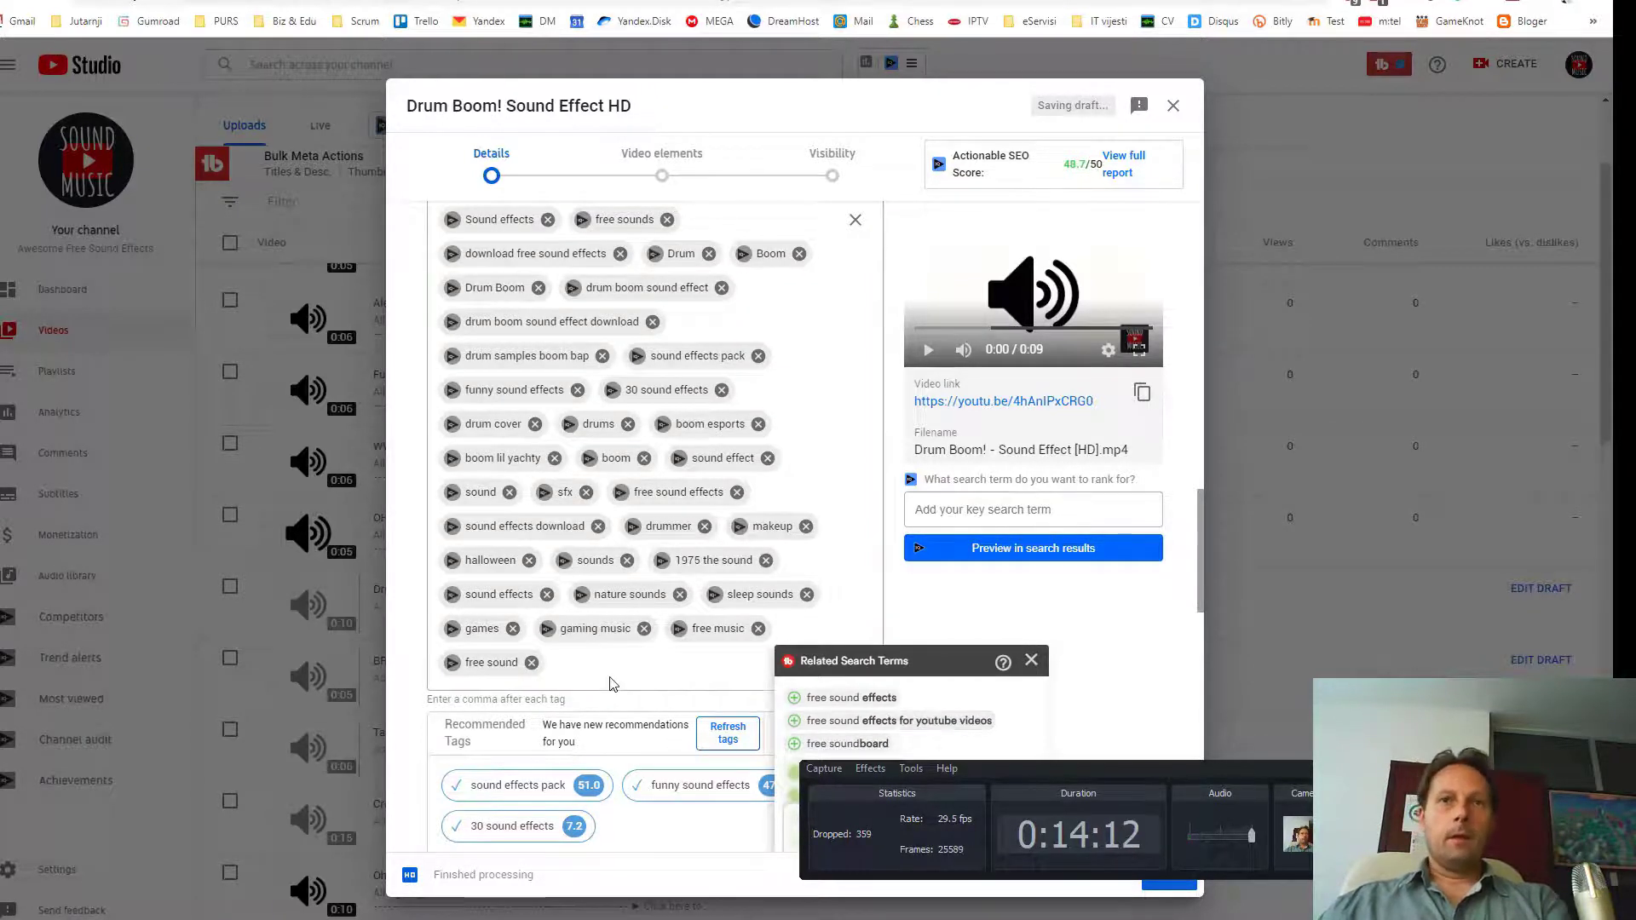
{"action": "left_click", "coordinate": [639, 675]}
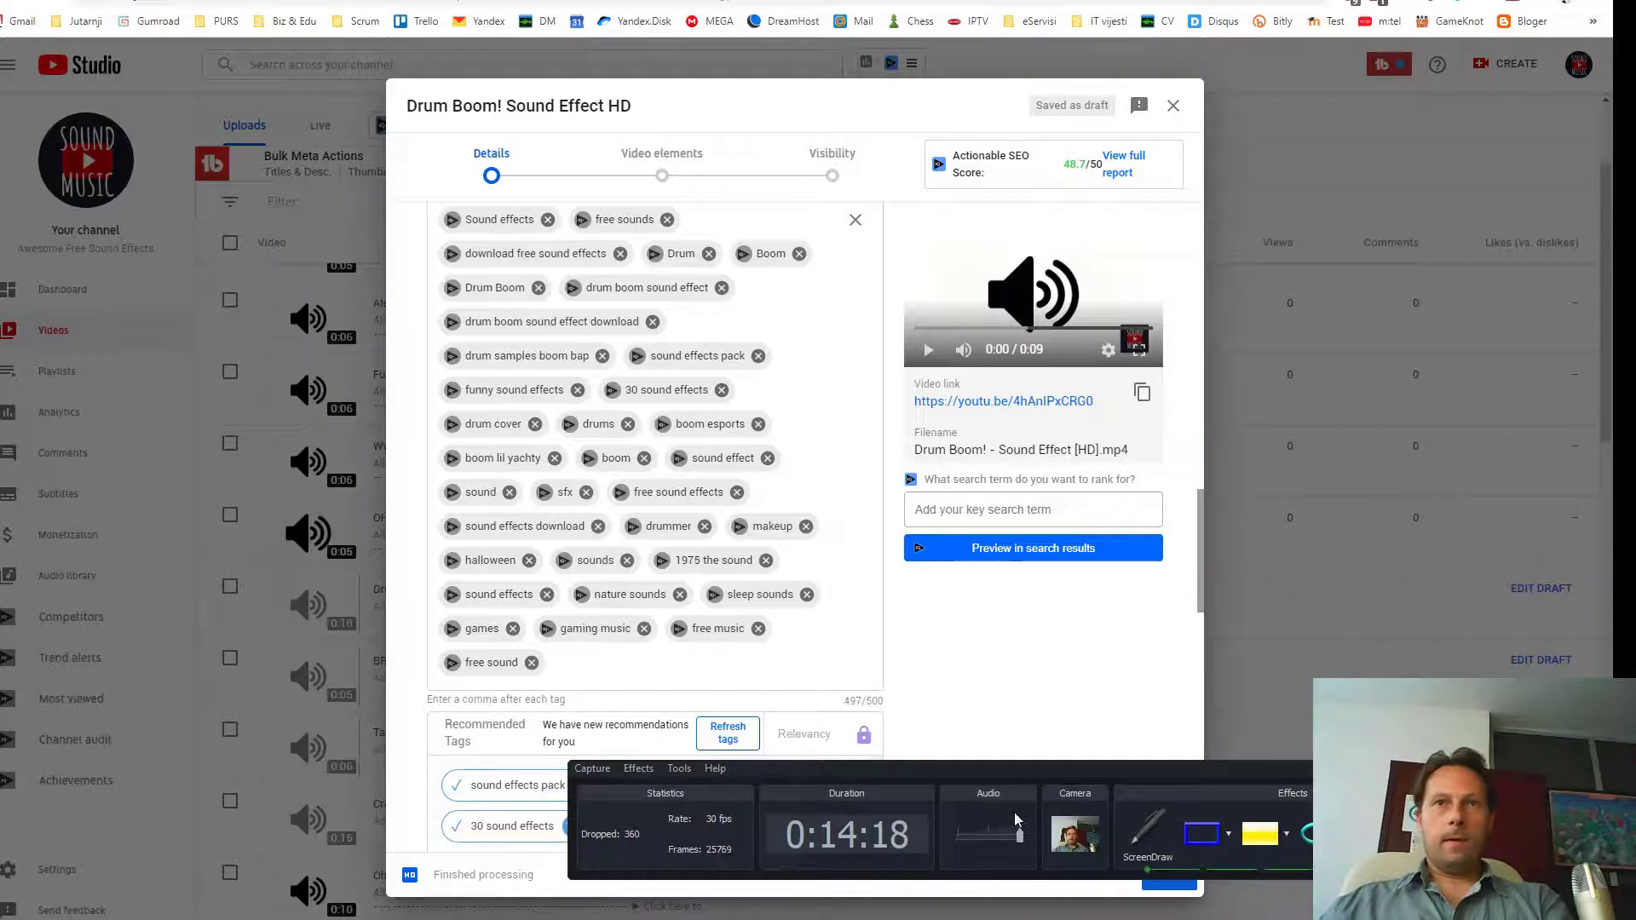
{"action": "mouse_move", "coordinate": [844, 724]}
{"action": "left_mouse_down"}
{"action": "mouse_move", "coordinate": [897, 697]}
{"action": "mouse_move", "coordinate": [828, 692]}
{"action": "mouse_move", "coordinate": [839, 715]}
{"action": "left_mouse_up"}
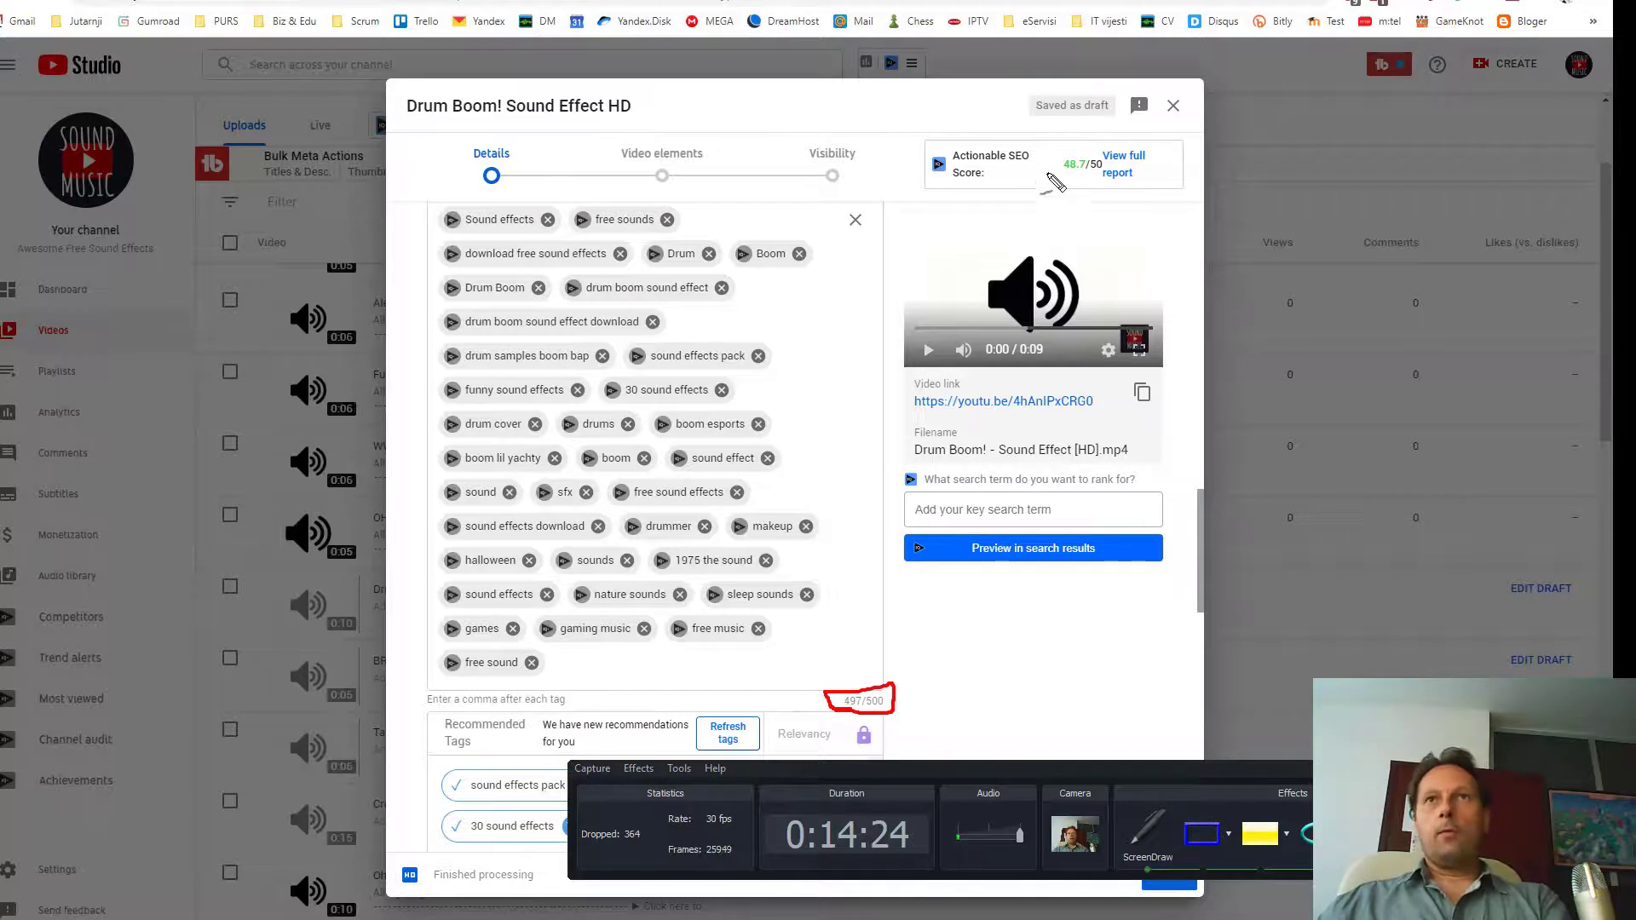
{"action": "mouse_move", "coordinate": [1050, 185]}
{"action": "left_mouse_down"}
{"action": "mouse_move", "coordinate": [1062, 152]}
{"action": "mouse_move", "coordinate": [1091, 148]}
{"action": "mouse_move", "coordinate": [1113, 182]}
{"action": "mouse_move", "coordinate": [1057, 194]}
{"action": "left_mouse_up"}
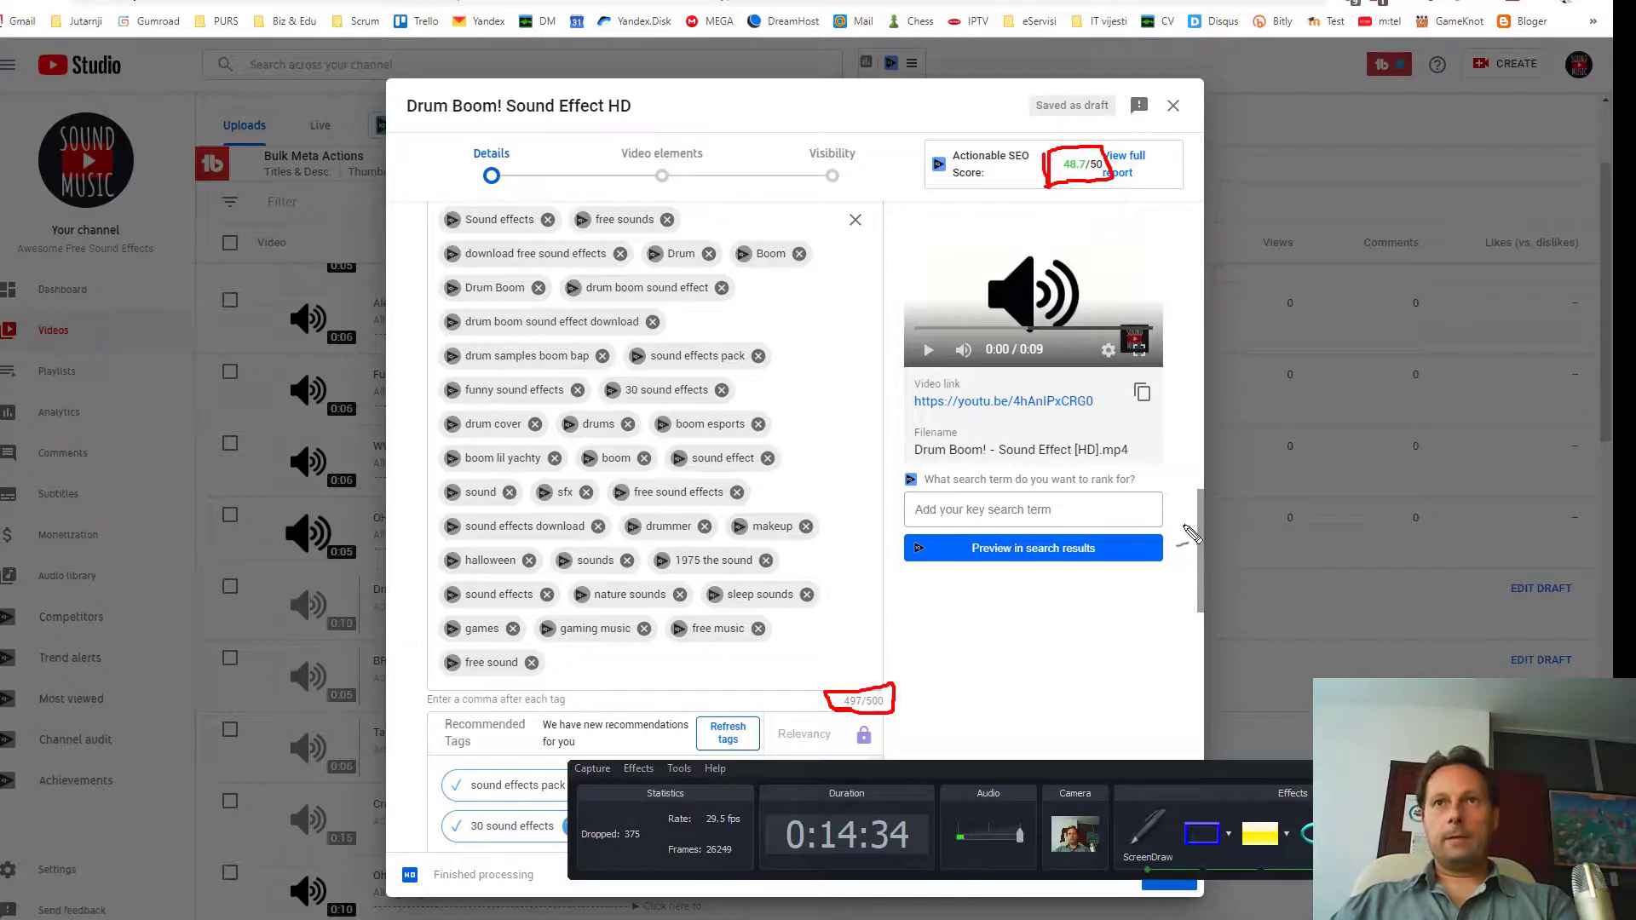
{"action": "key", "text": "Escape"}
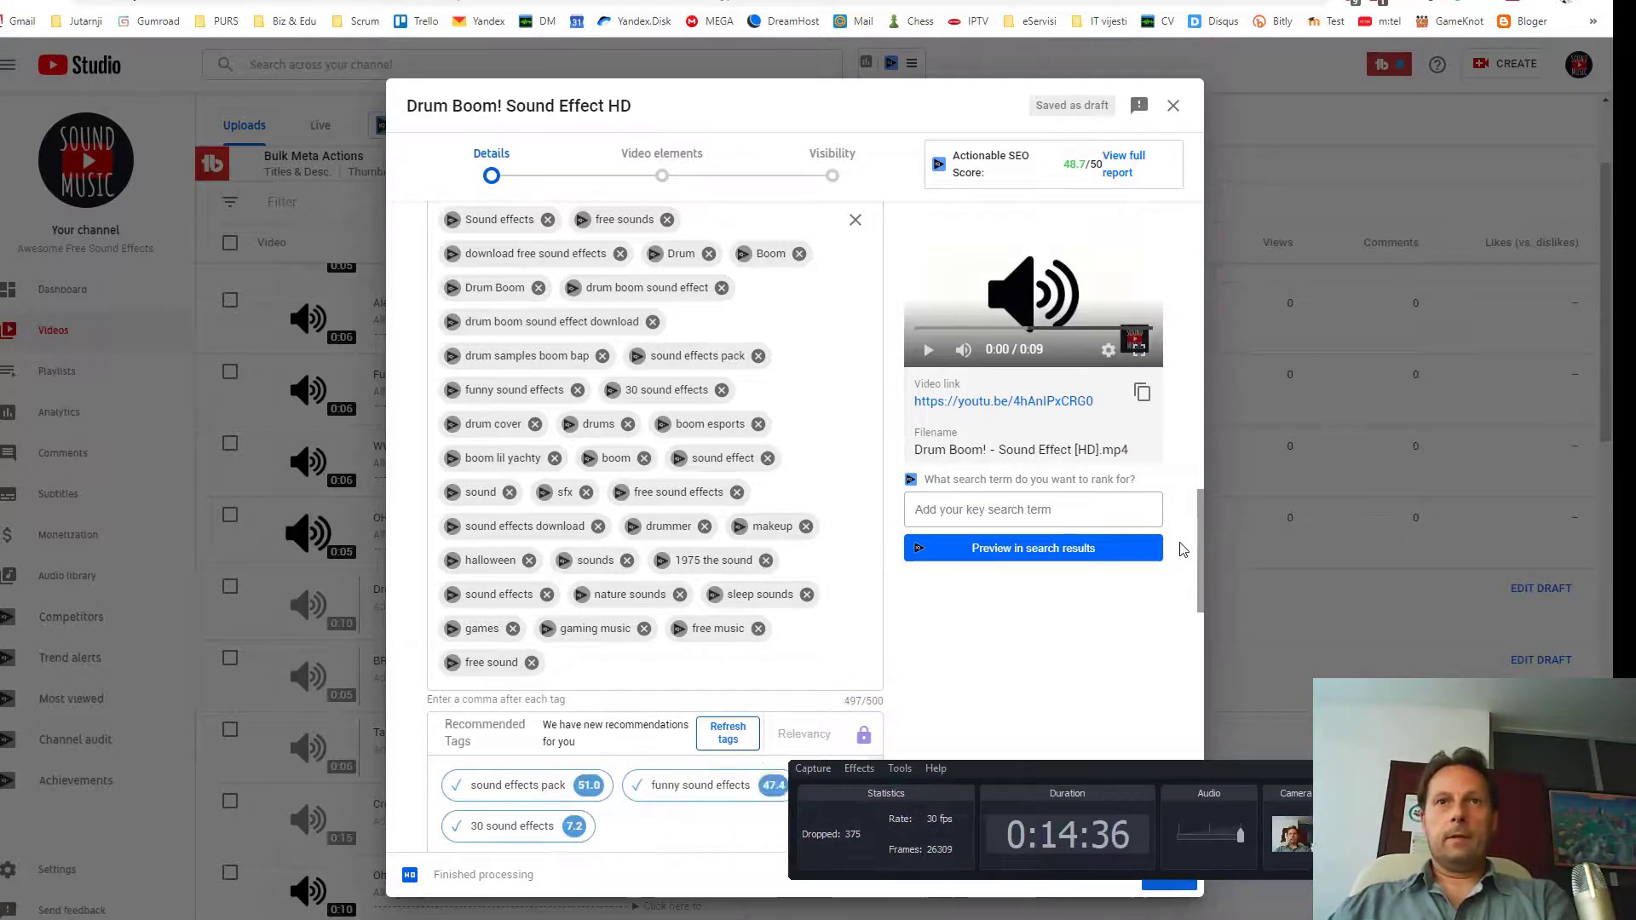
Review the language, recording date and license settings below the video's recommended tags.
{"action": "scroll", "coordinate": [1168, 568], "scroll_direction": "down", "scroll_amount": 5}
{"action": "scroll", "coordinate": [1169, 567], "scroll_direction": "down", "scroll_amount": 6}
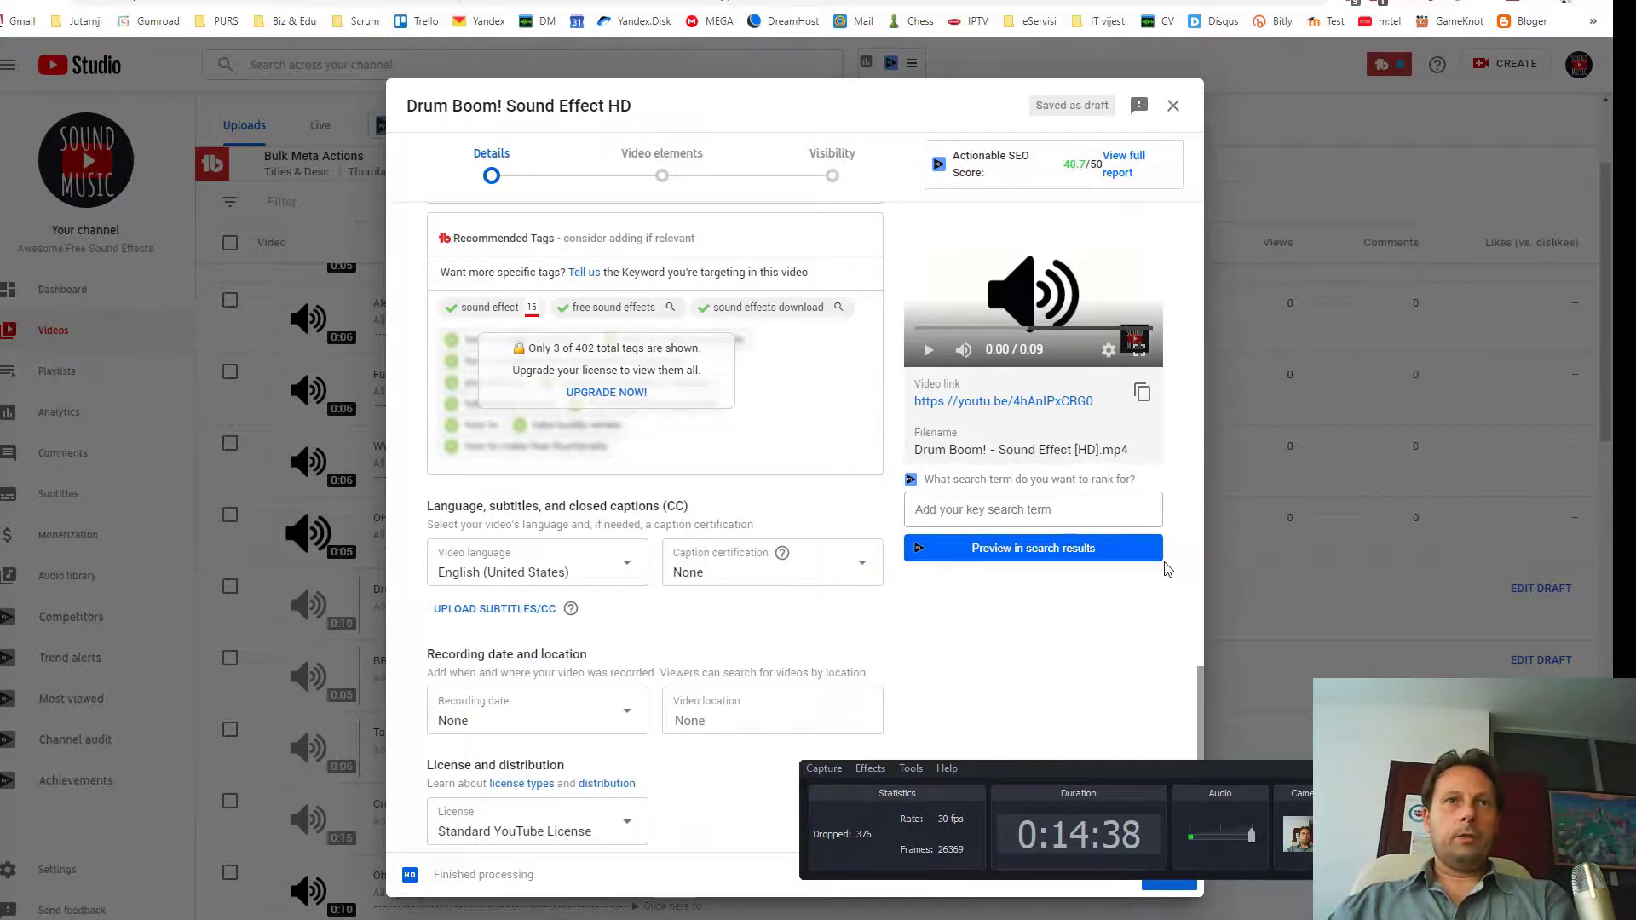